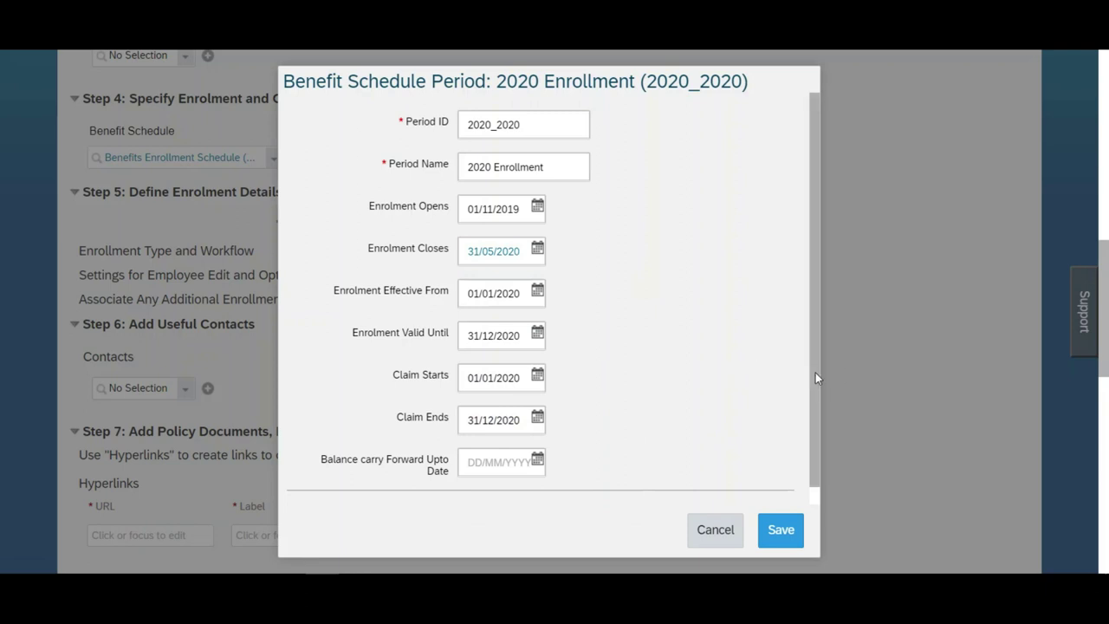
Save the 2020 Enrollment period dates and close the schedule period and schedules dialogs
drag(812, 373, 815, 415)
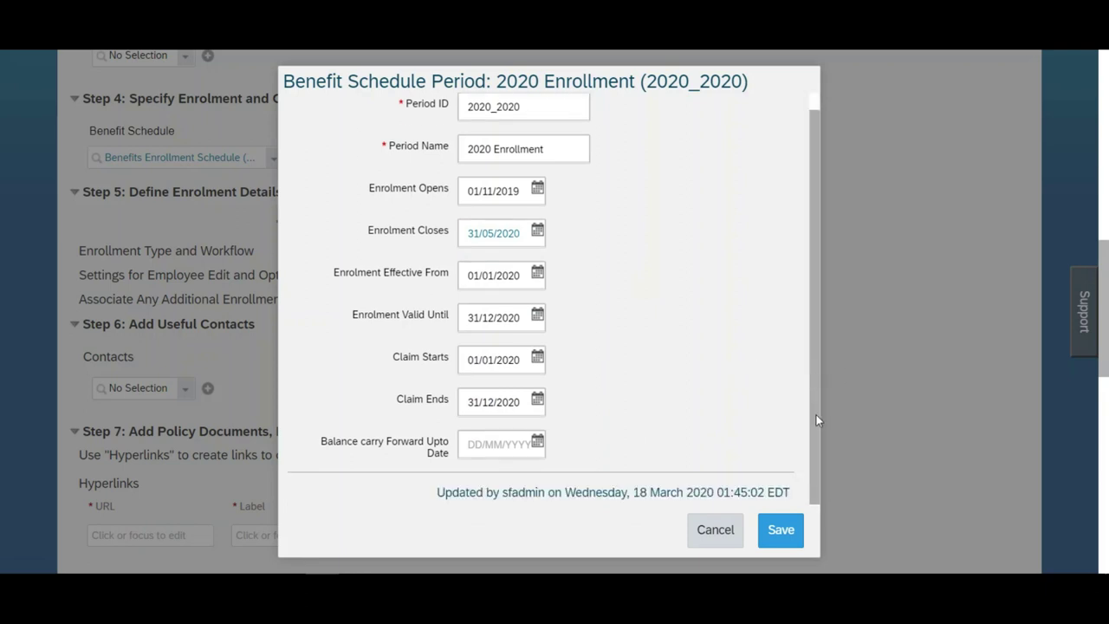
click(781, 534)
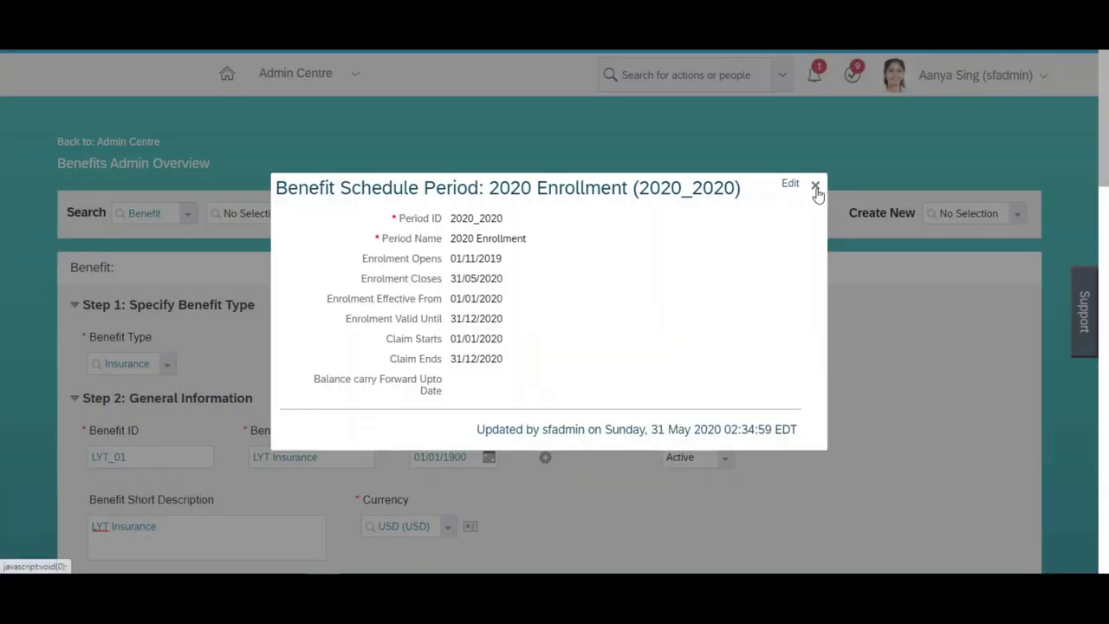
click(816, 187)
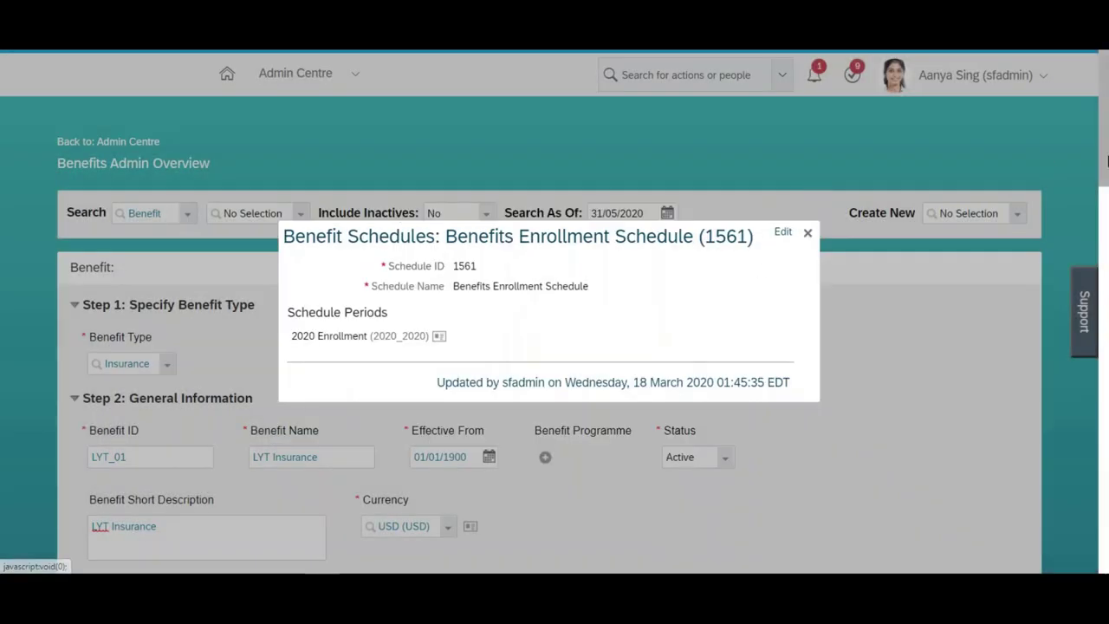
click(805, 233)
drag(1107, 158, 1107, 334)
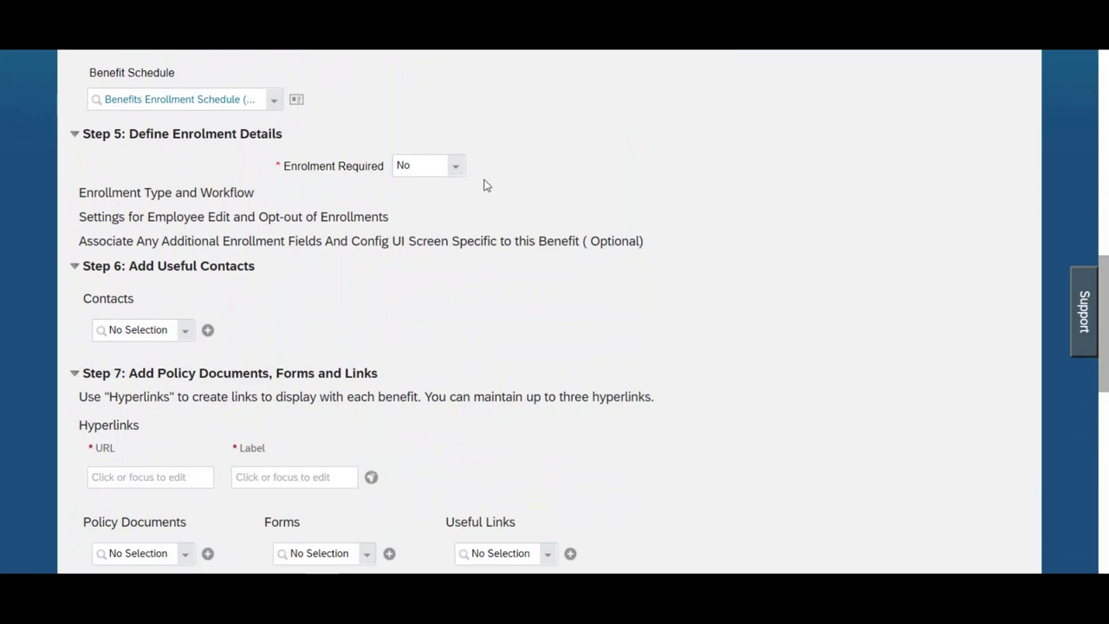
Set Enrolment Required to Yes and Days Remaining to Enroll in Benefit to Show
click(455, 166)
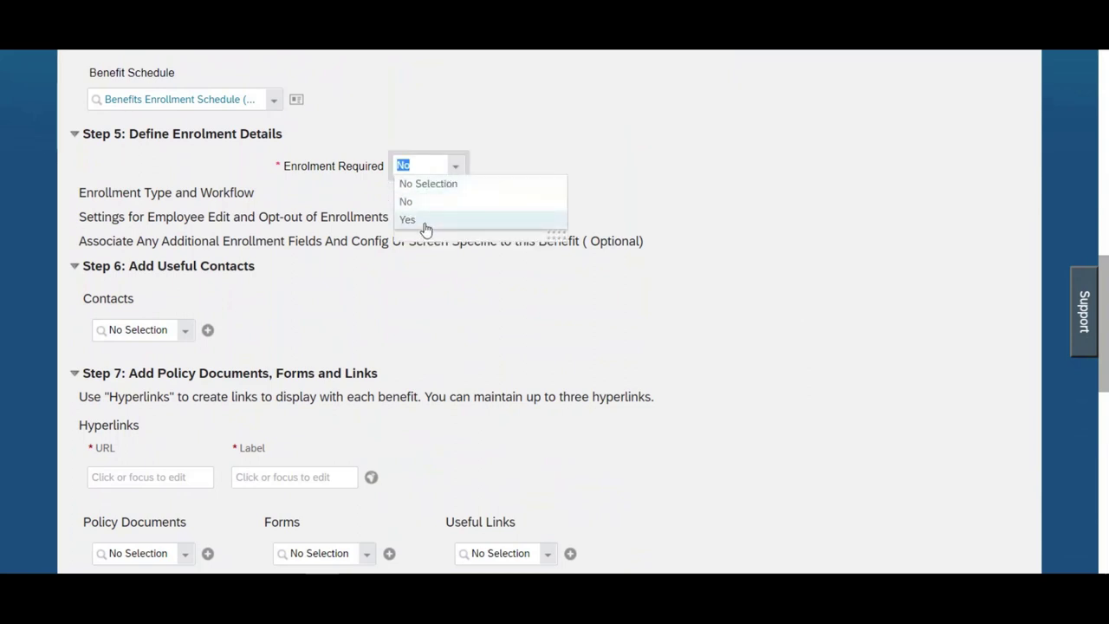
click(424, 221)
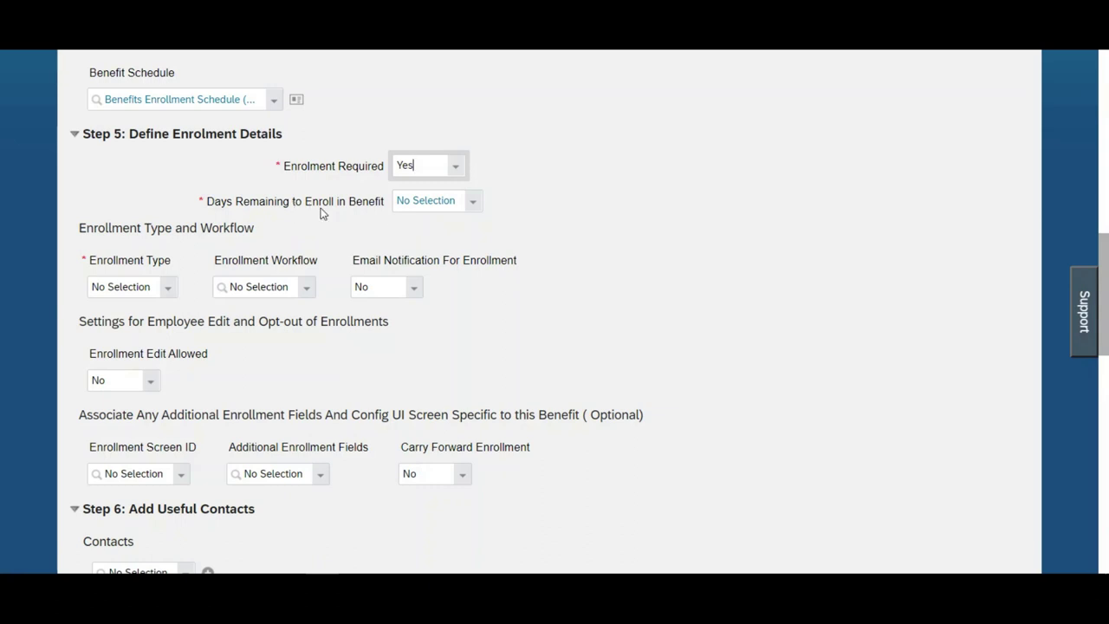
click(473, 203)
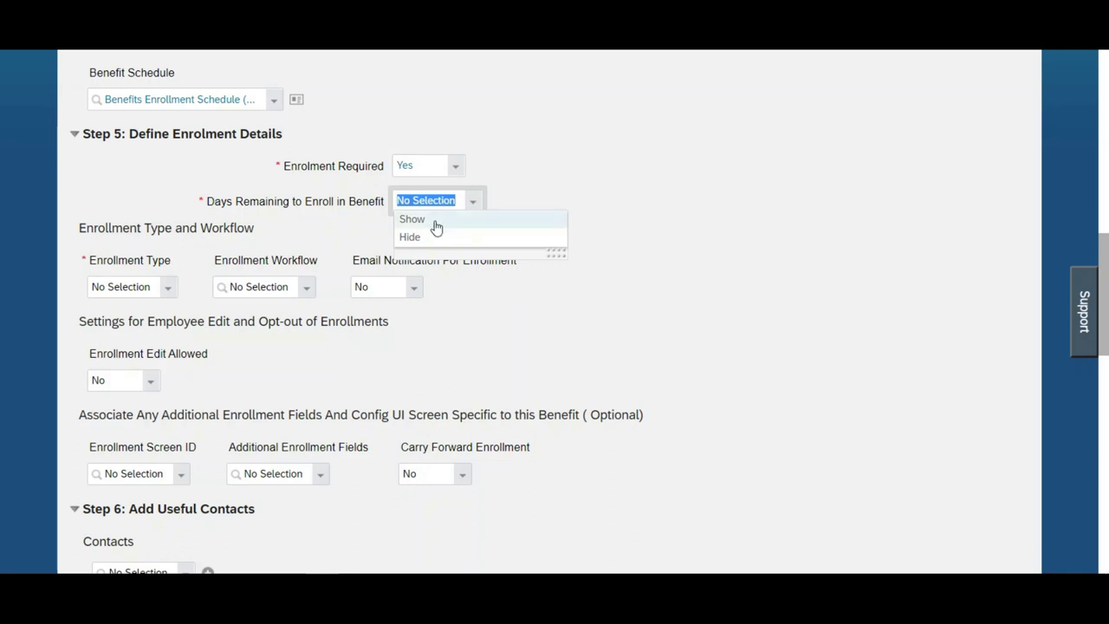
click(436, 223)
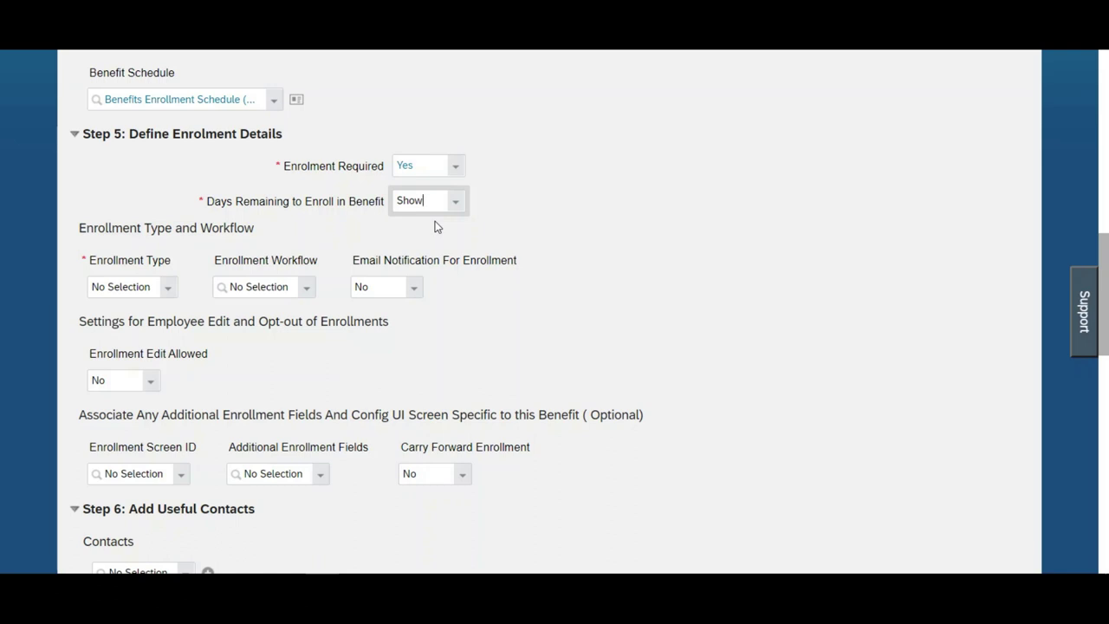
click(656, 319)
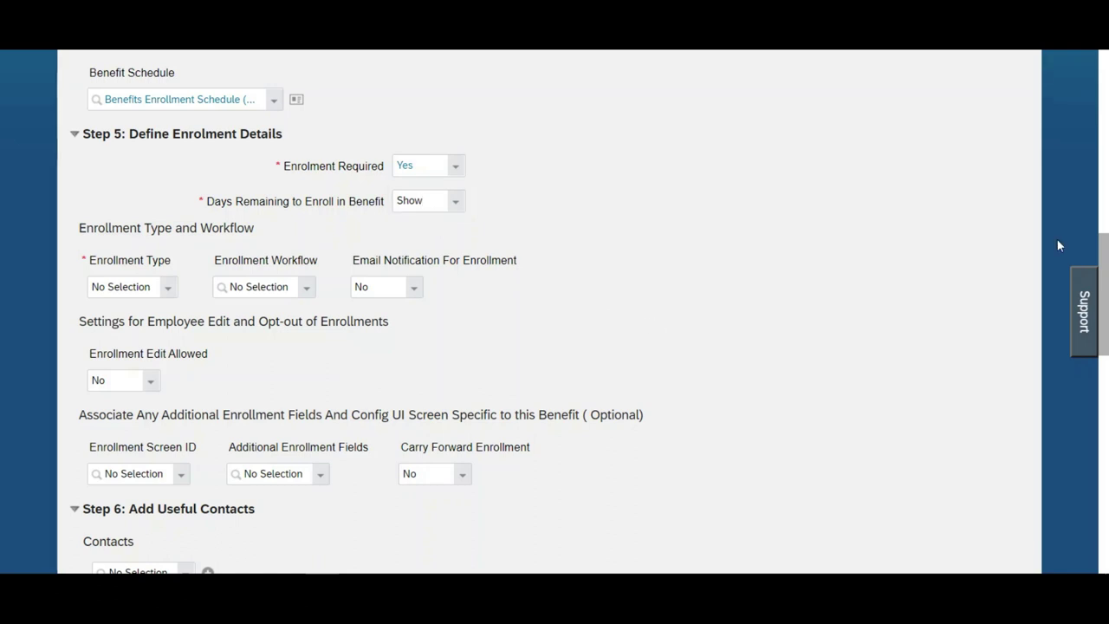
drag(1107, 269, 1106, 287)
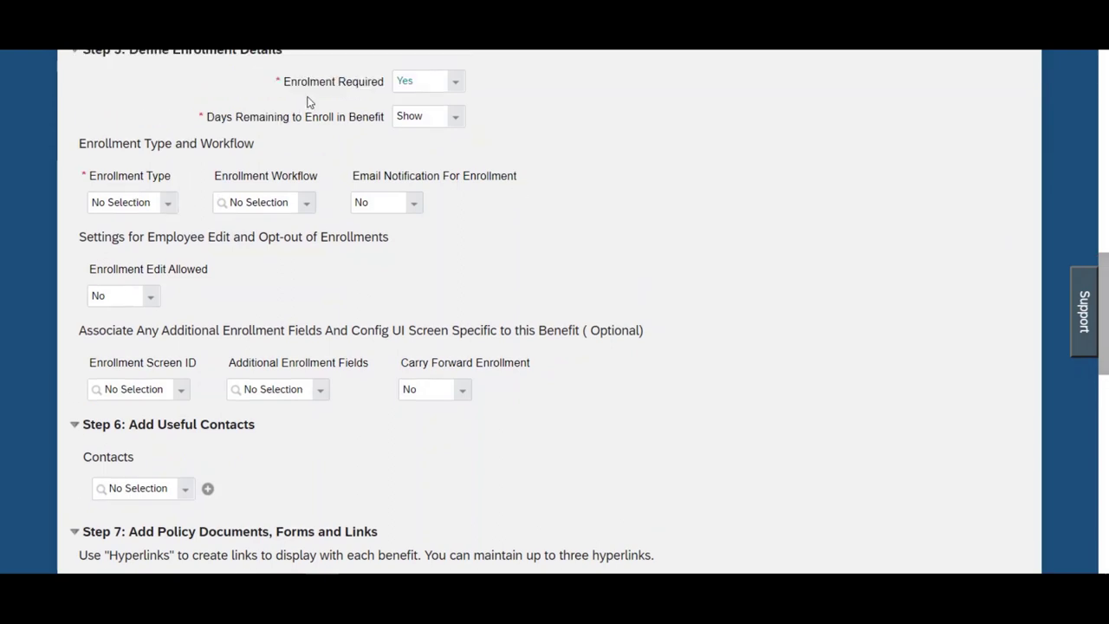
Choose Manual as the enrollment type and set Email Notification For Enrollment to Yes
click(165, 206)
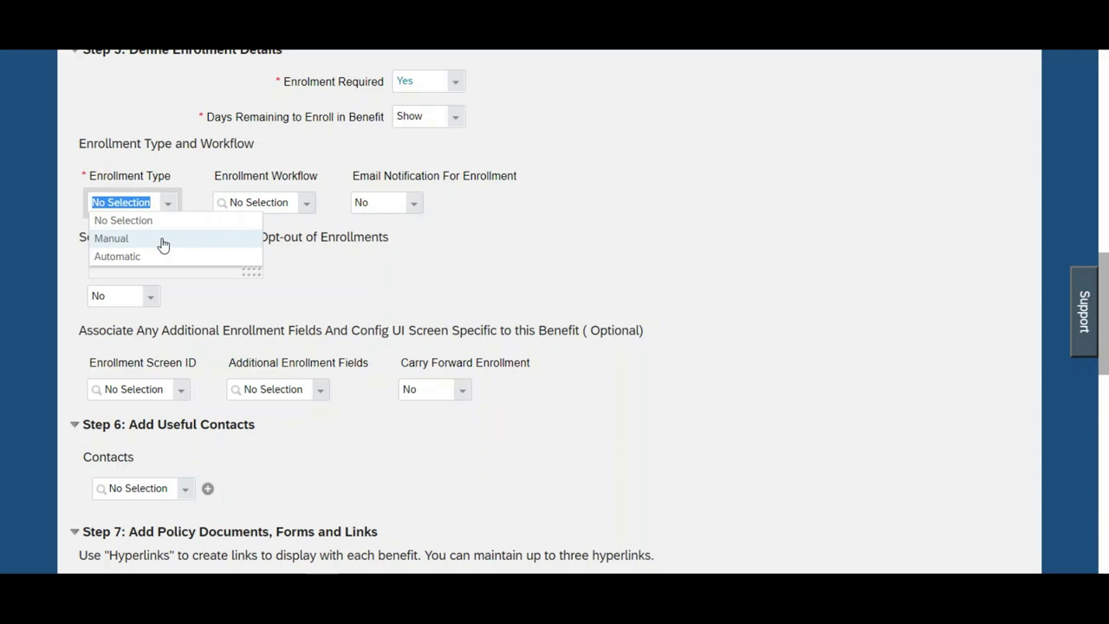
click(163, 245)
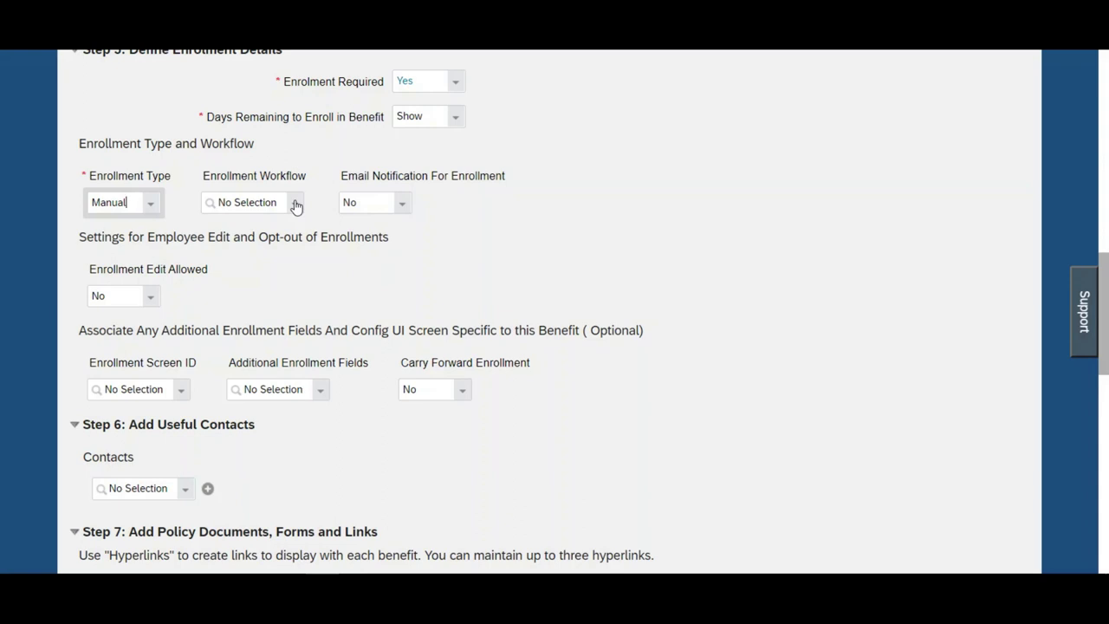
click(437, 219)
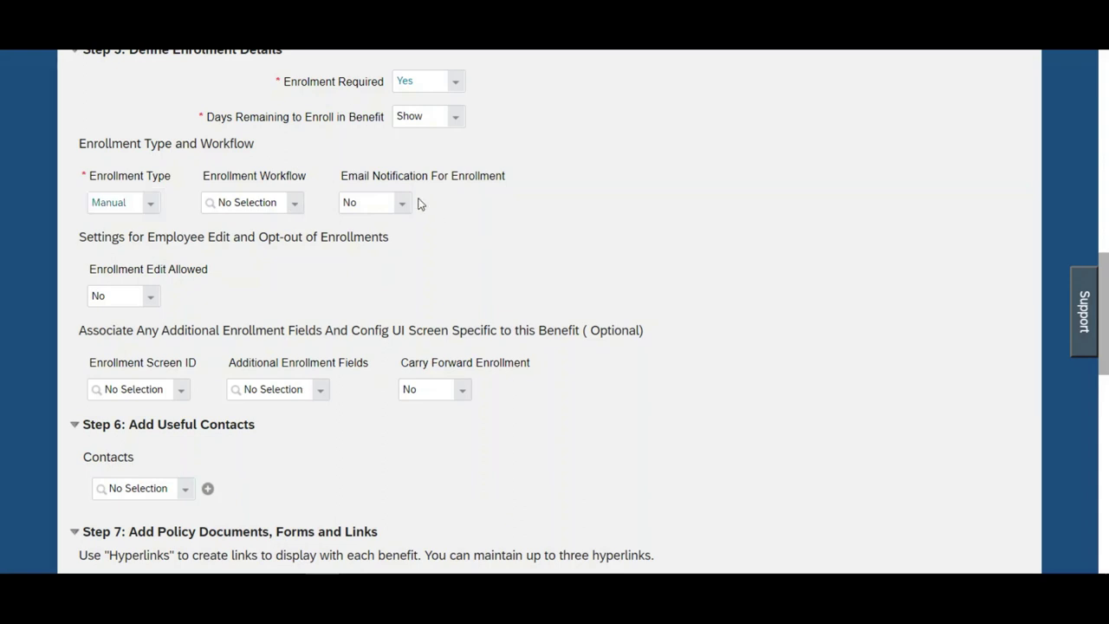
scroll(1106, 310, down, 1)
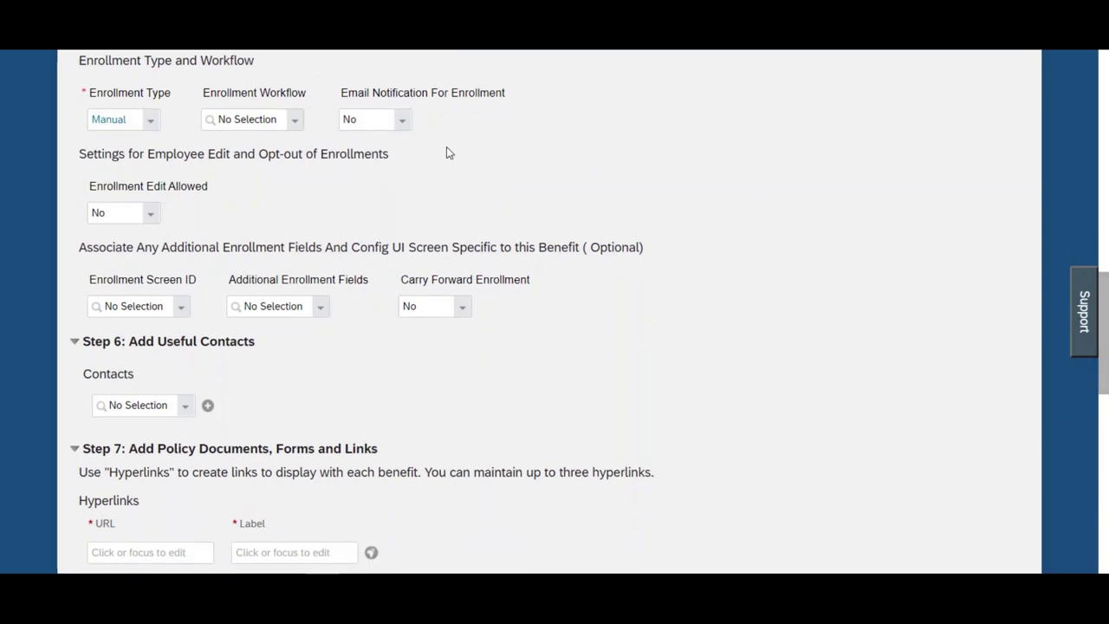
click(404, 121)
click(381, 154)
drag(1107, 303, 1106, 341)
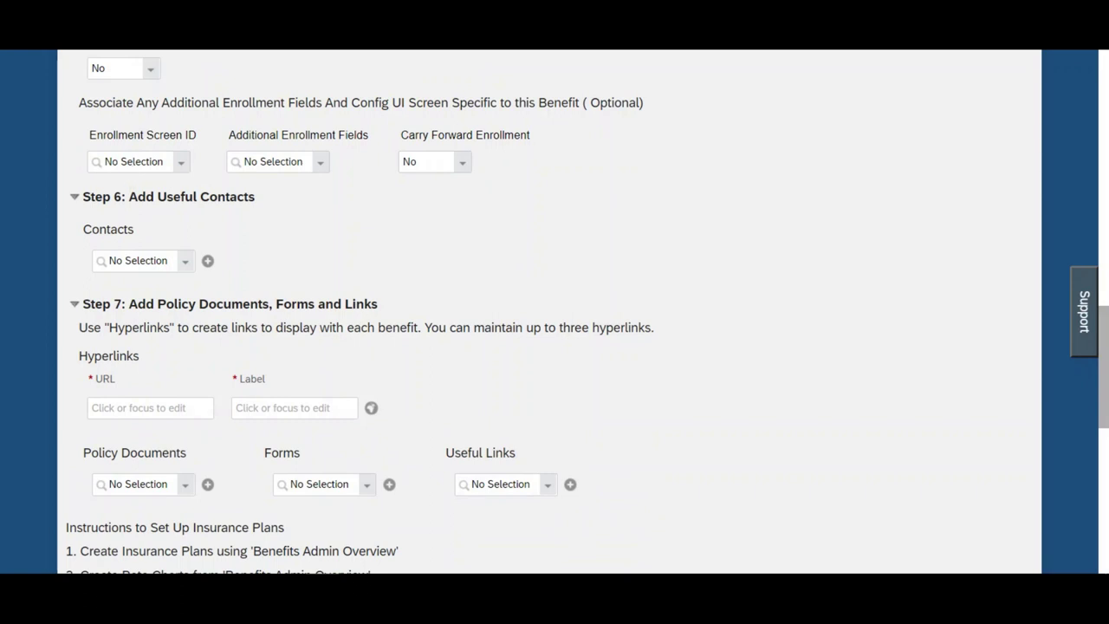
Duplicate the browser tab and look up BenefitEnrollment under Benefits Screen Lookup
right_click(116, 50)
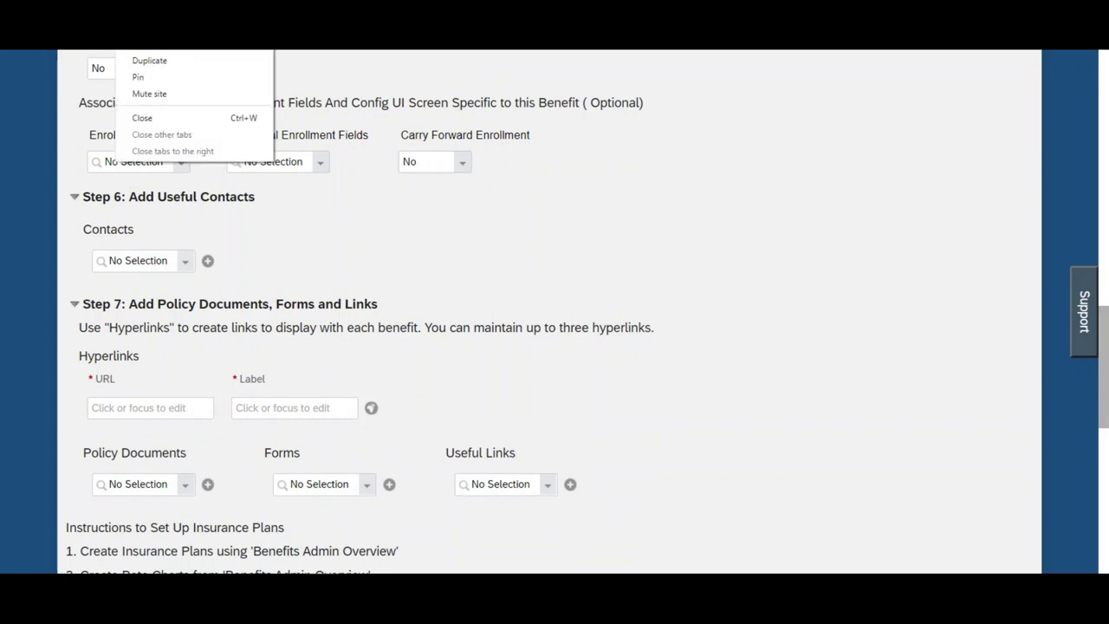
click(161, 68)
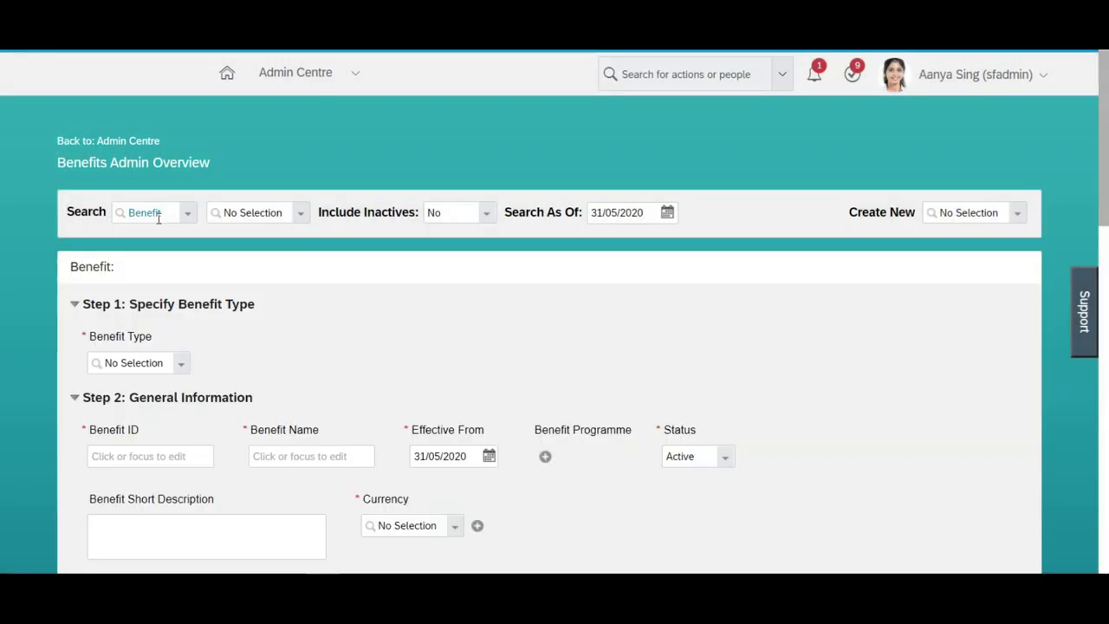
click(159, 218)
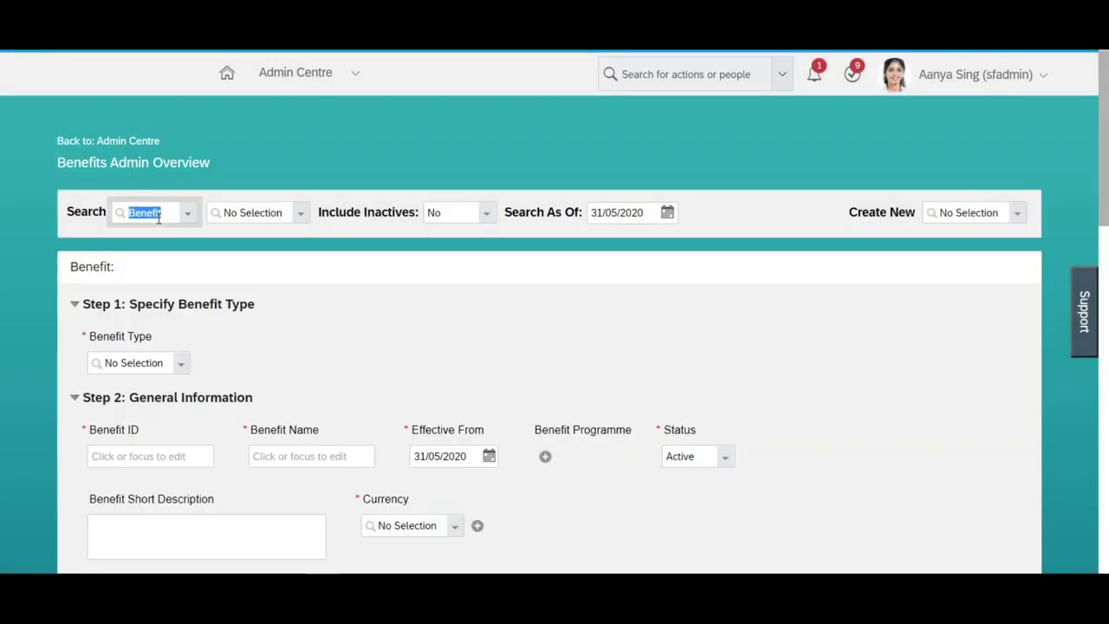
text(screen)
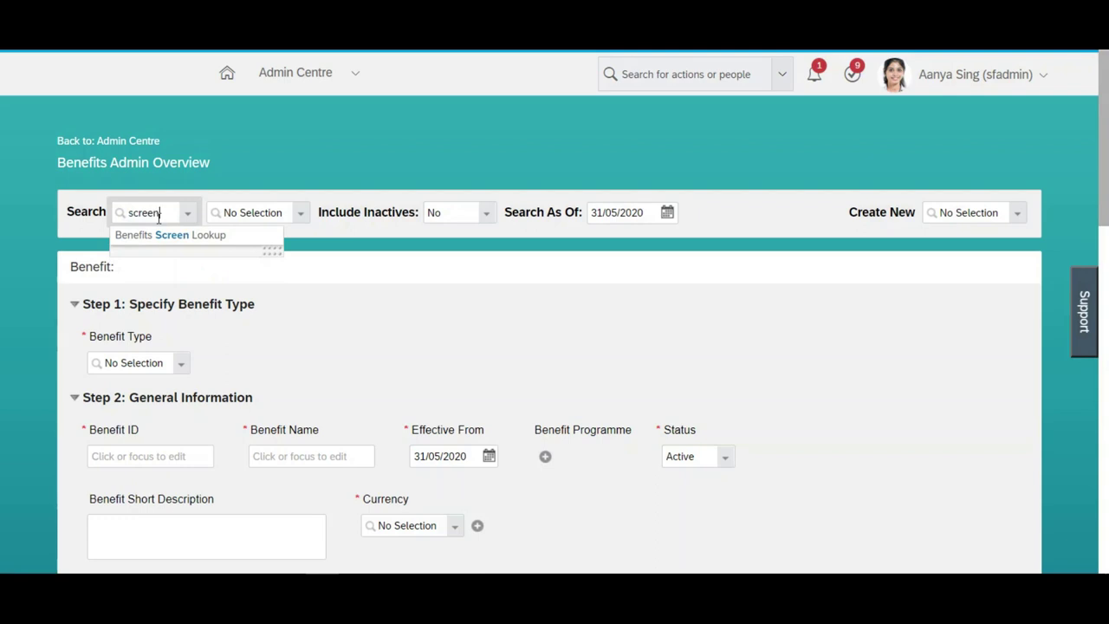
click(161, 236)
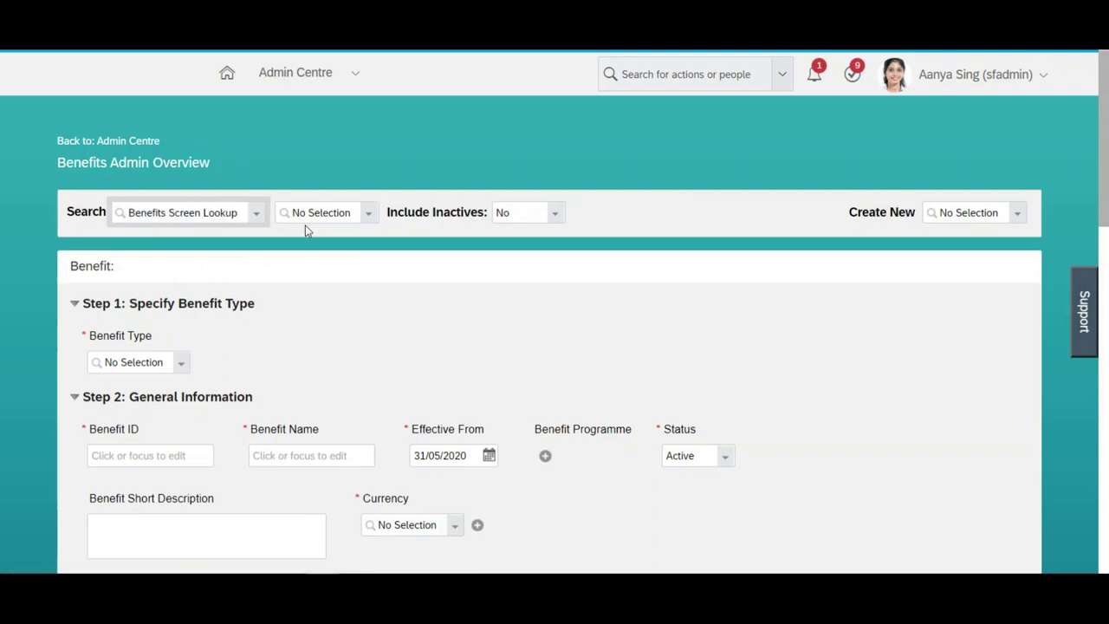
click(370, 221)
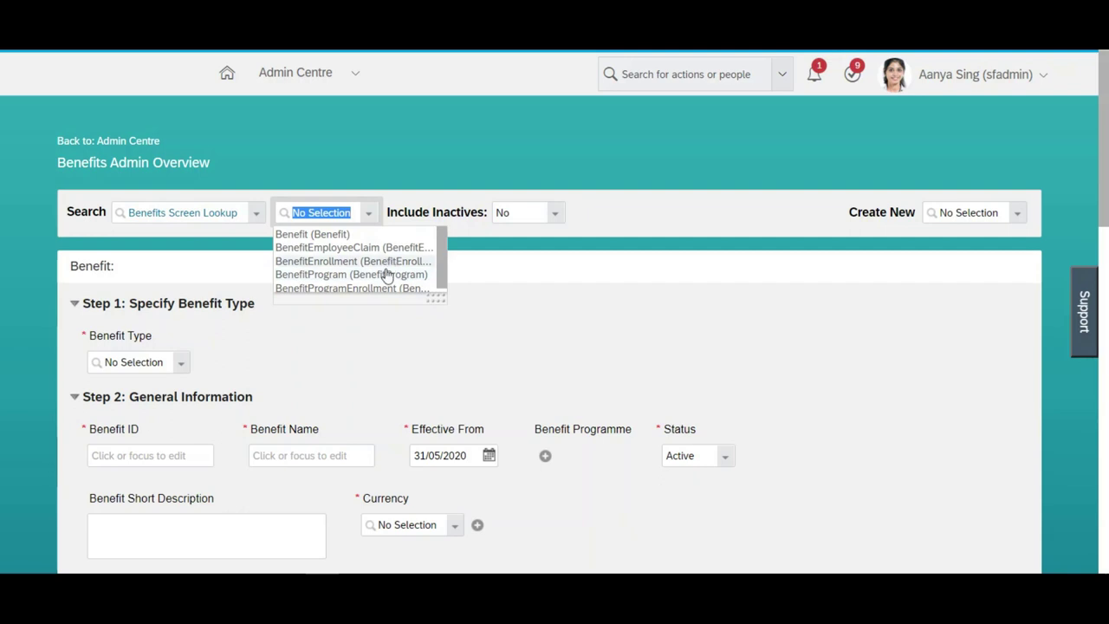
click(386, 261)
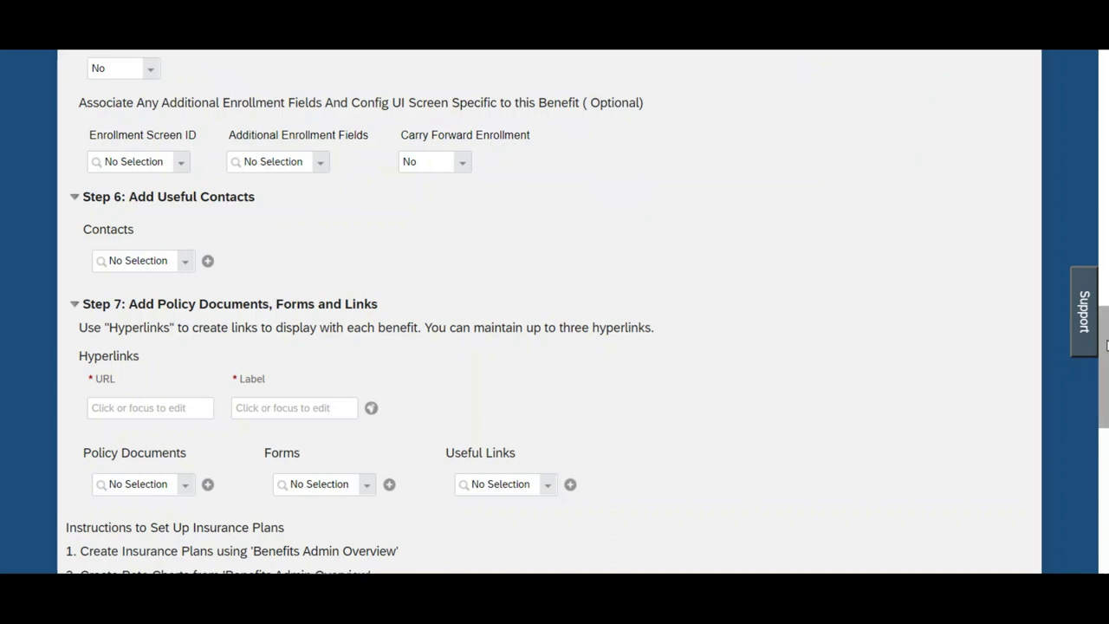
Add the second employee as the Step 6 benefit contact and review their details
scroll(1100, 351, down, 1)
click(186, 185)
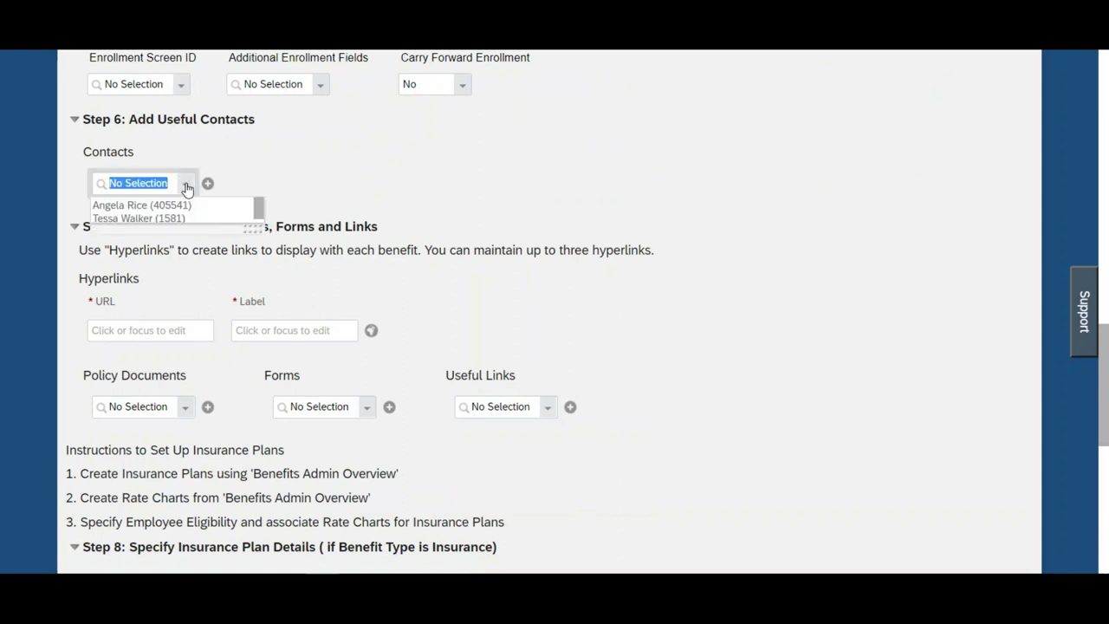
click(130, 218)
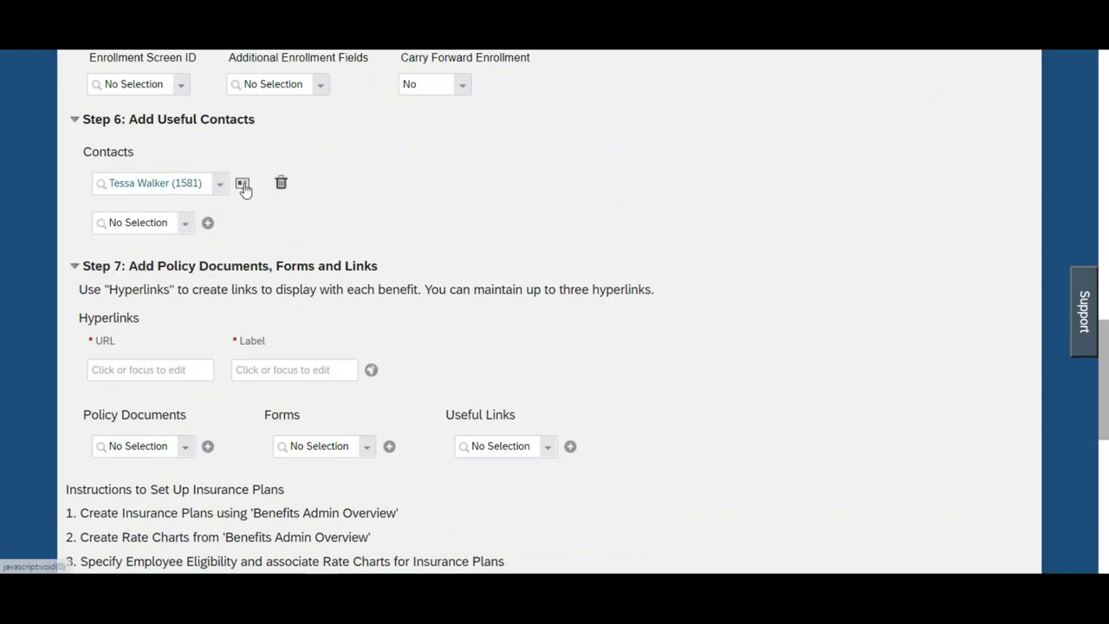
click(243, 183)
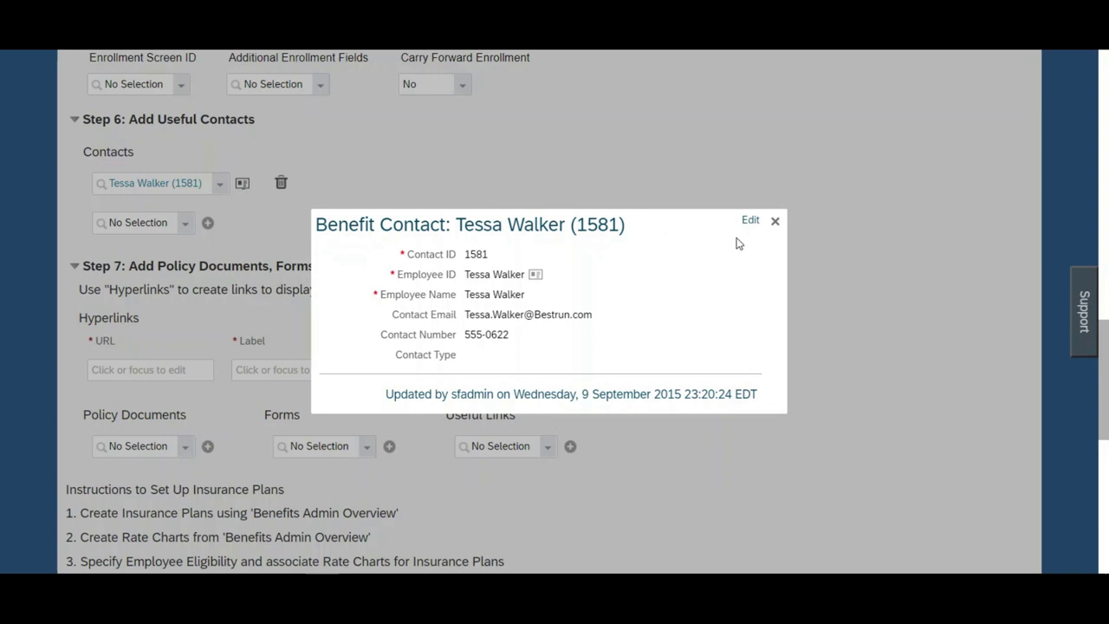
click(777, 225)
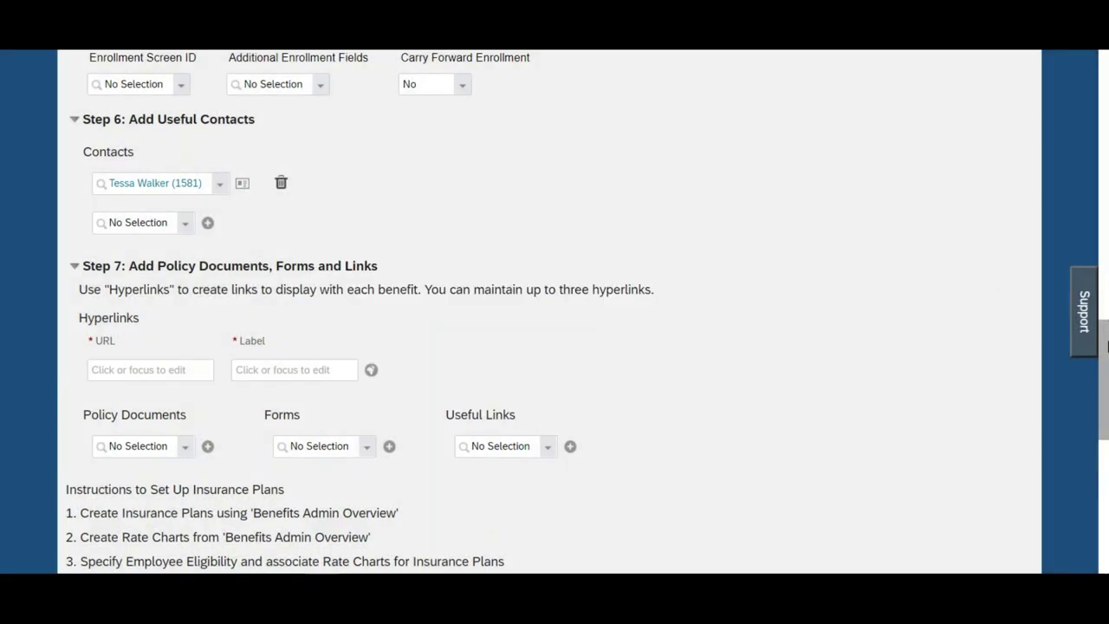
drag(1106, 370, 1105, 411)
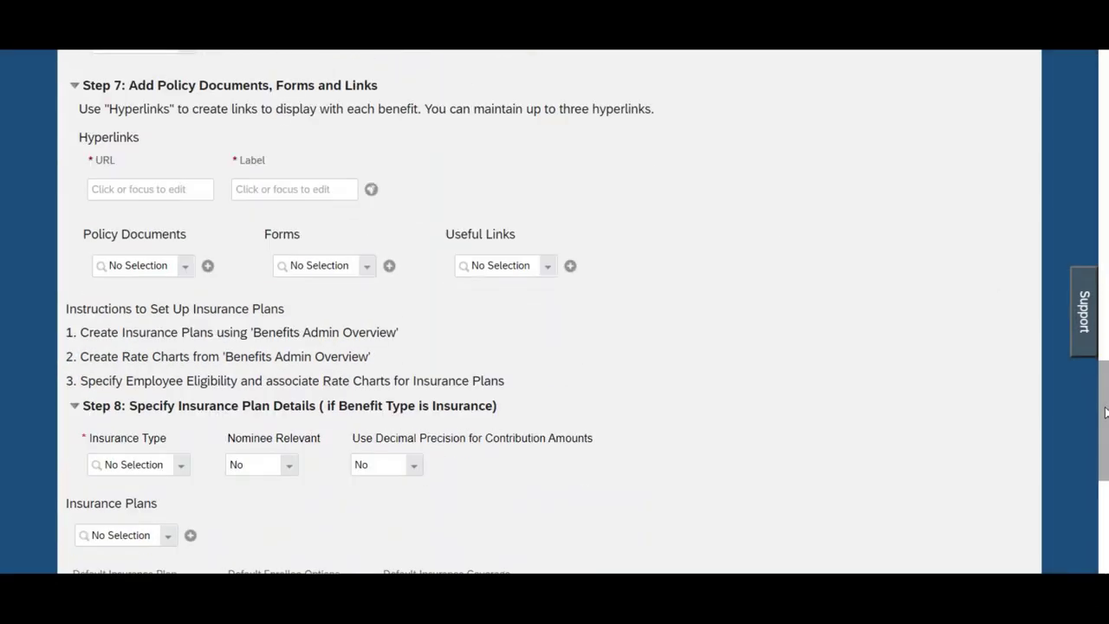
Search 'global' and attach Global Benefits (3421) as the policy document, then review it
click(155, 194)
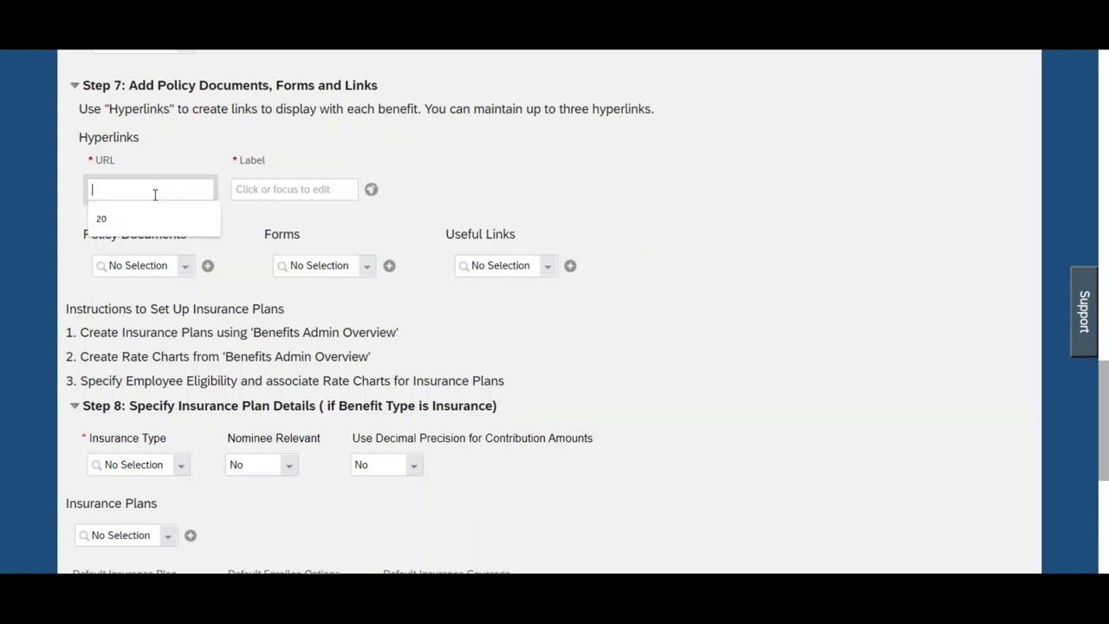
click(451, 141)
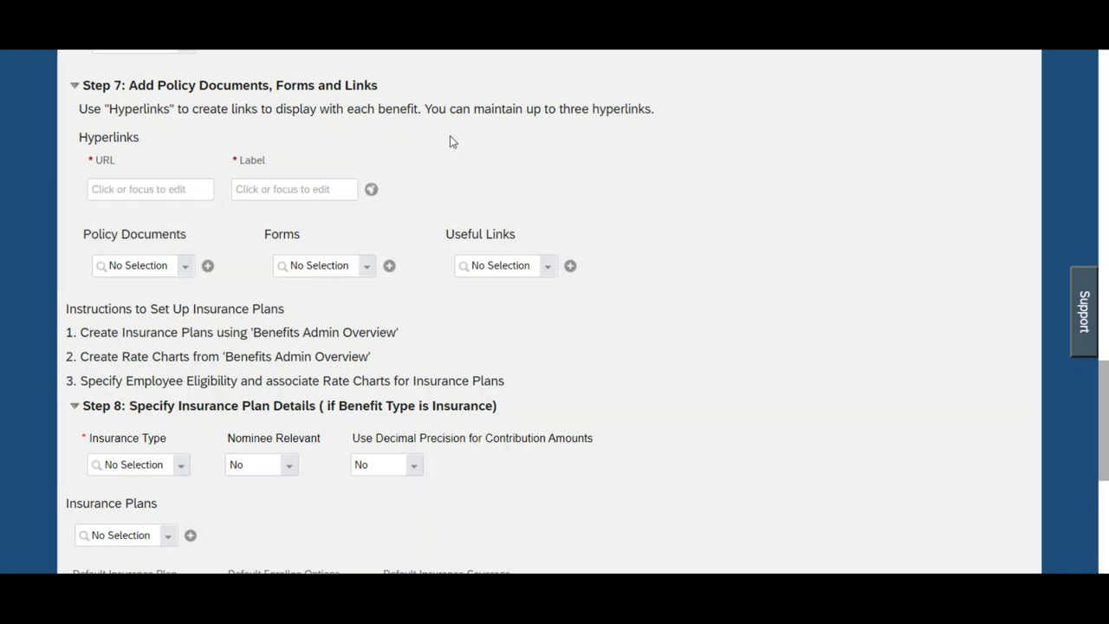
click(189, 272)
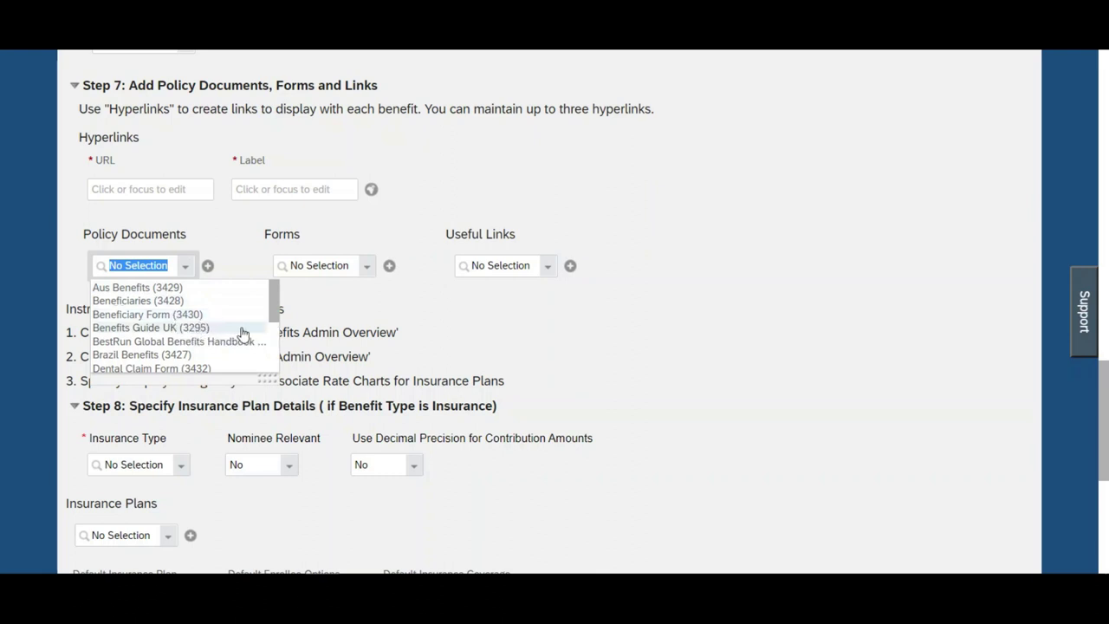
text(global)
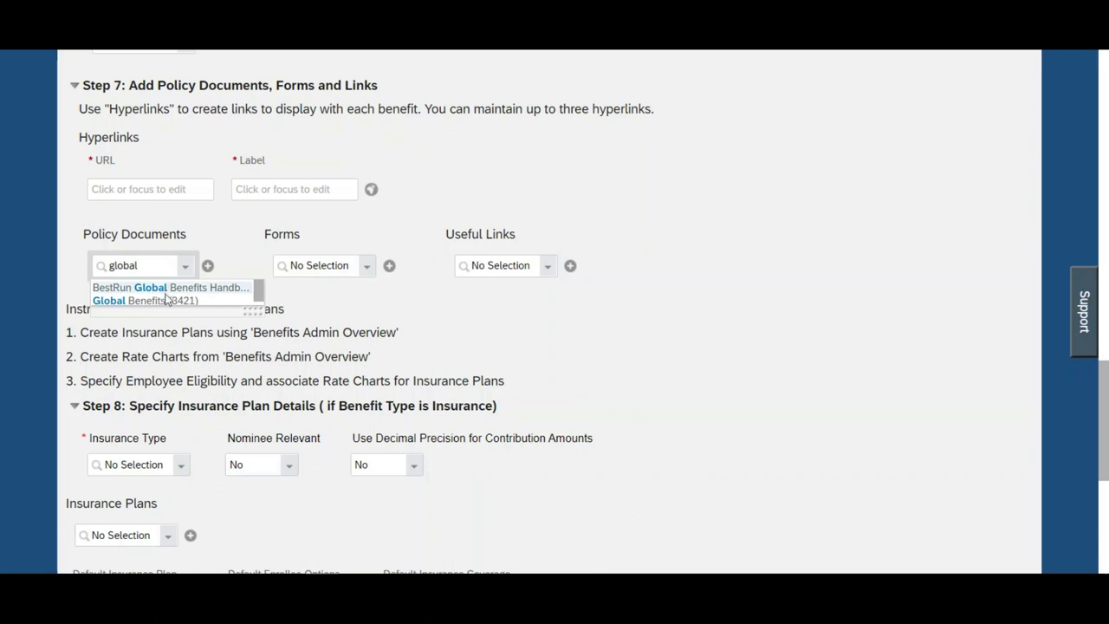
click(164, 301)
click(253, 267)
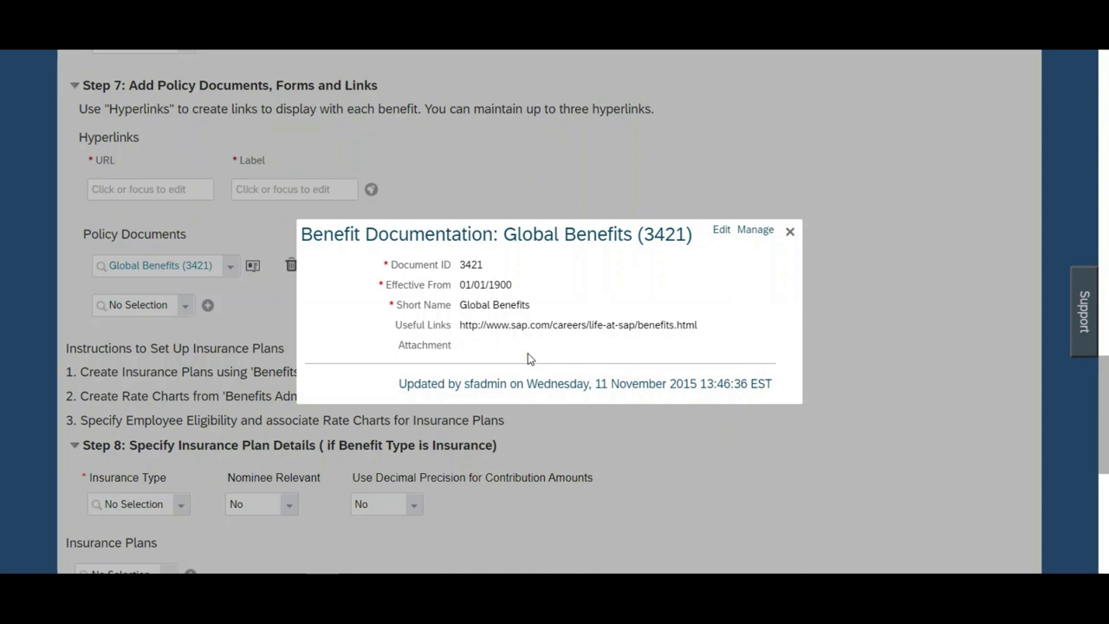
click(790, 236)
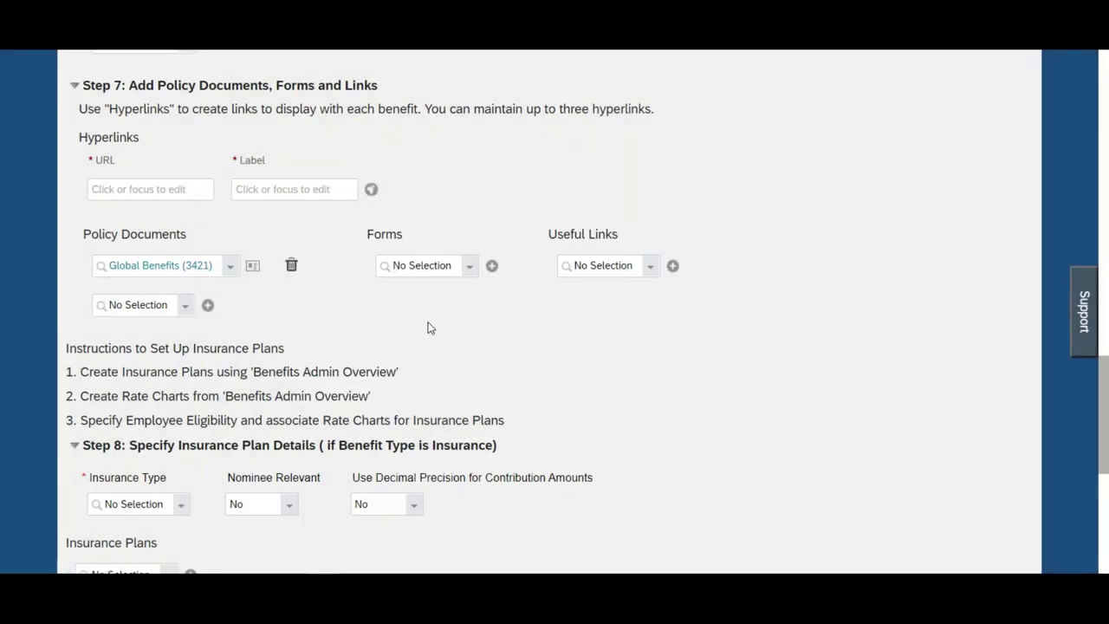
drag(1103, 396, 1103, 473)
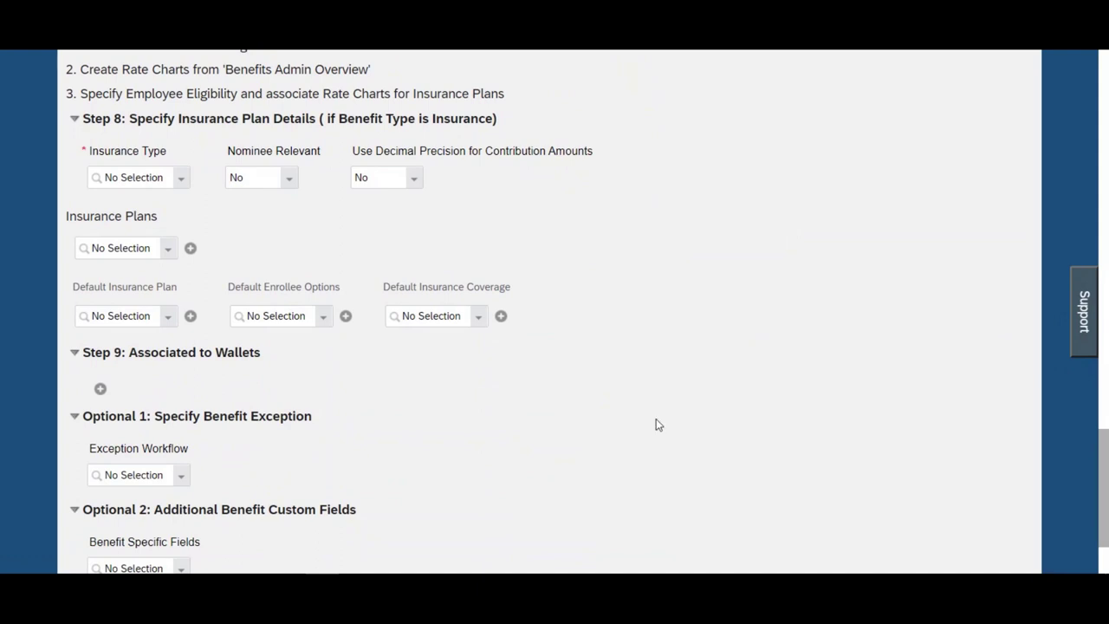
Set Insurance Type to Health/Medical and Nominee Relevant to Yes
click(180, 182)
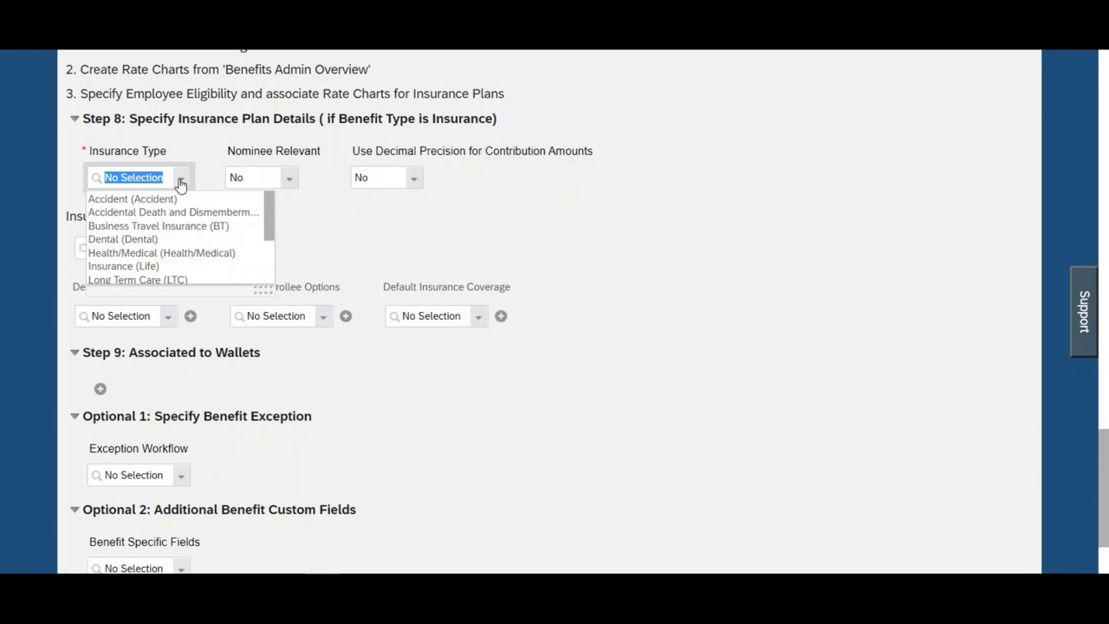
click(170, 253)
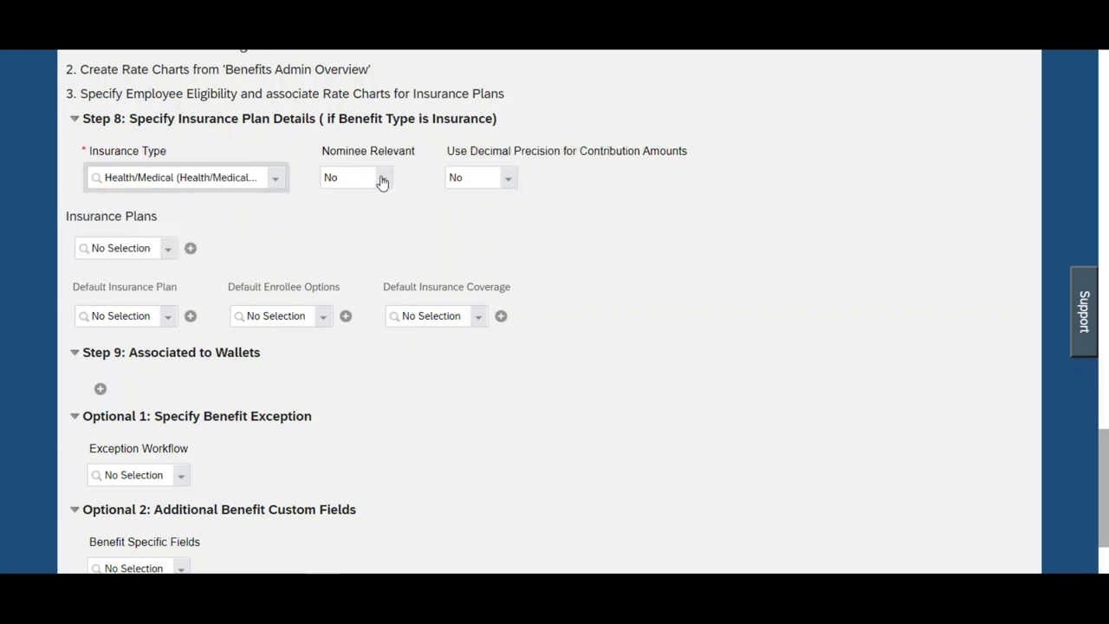
click(382, 181)
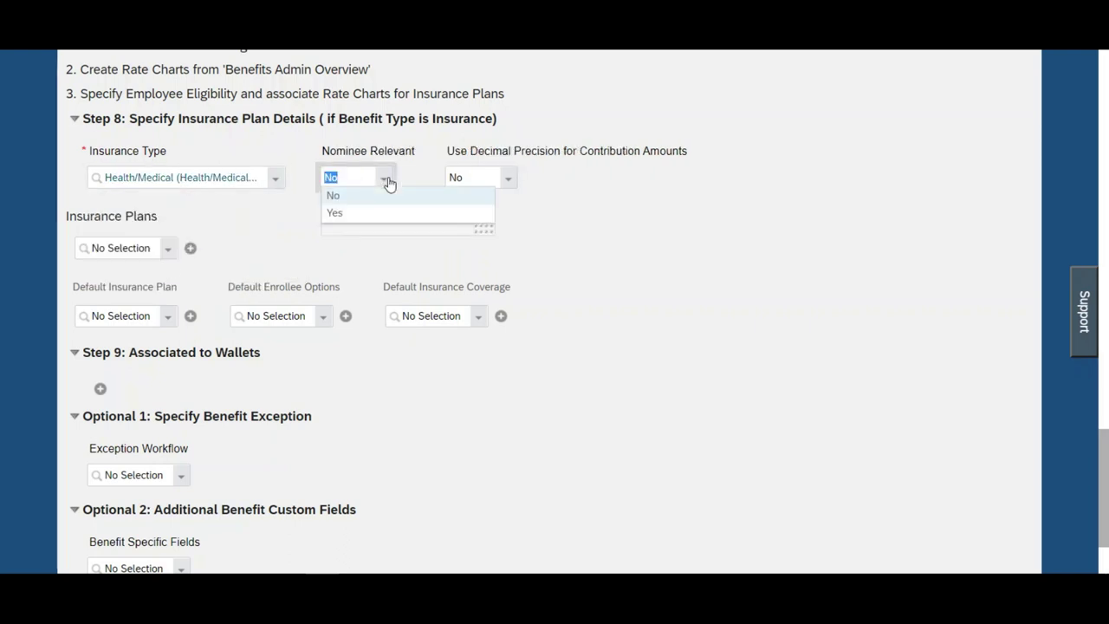
click(337, 216)
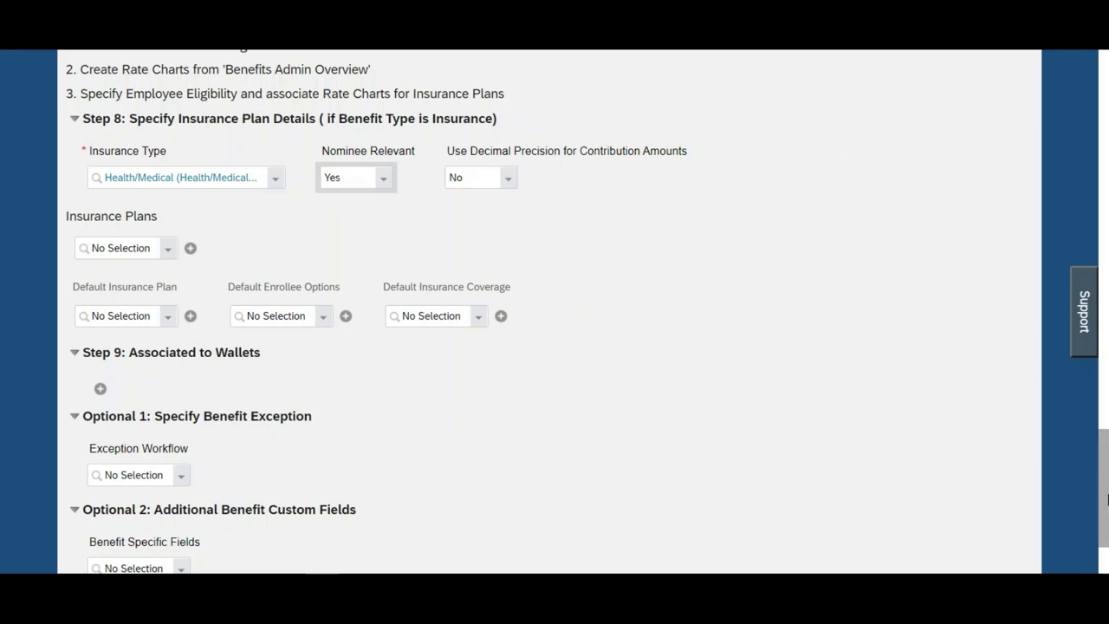
scroll(1108, 501, down, 2)
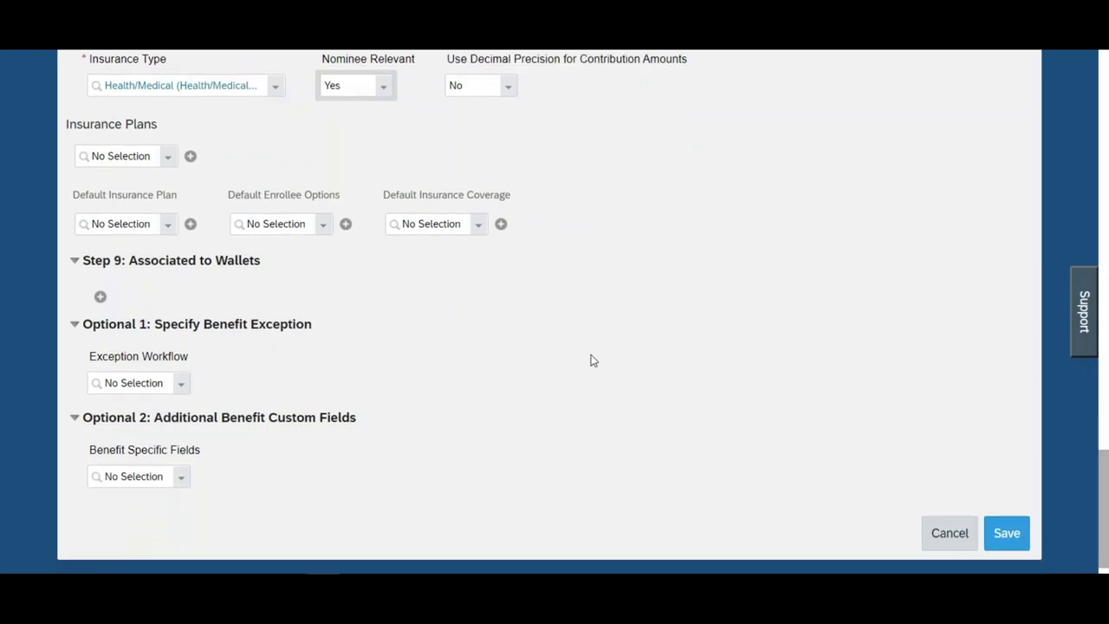
Add a new insurance plan with Monthly (MON) frequency
click(191, 156)
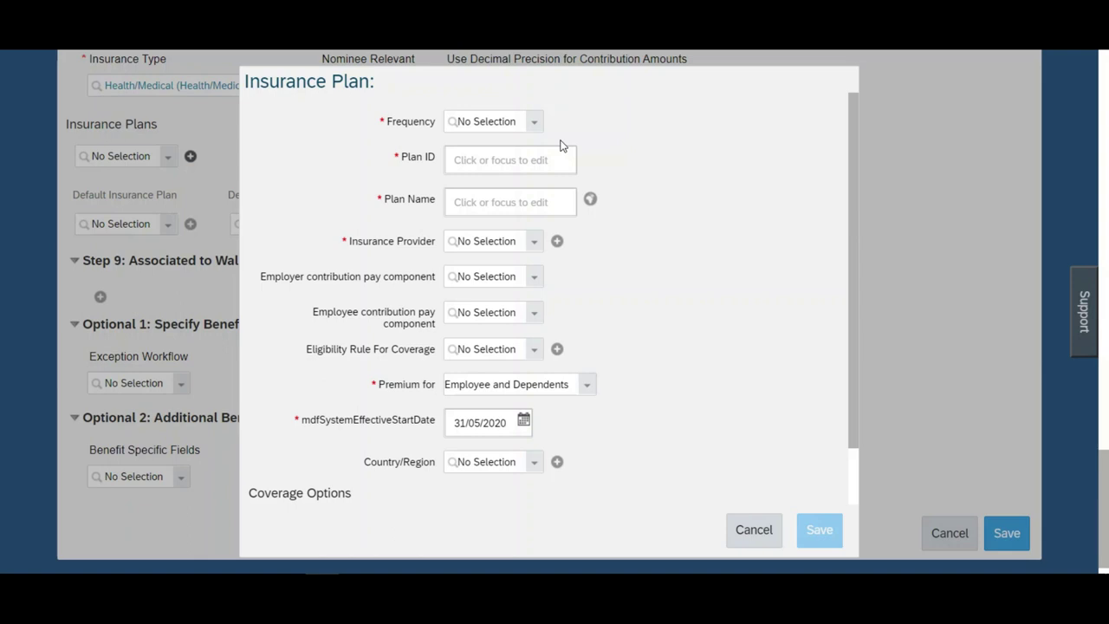
click(482, 121)
text(Month)
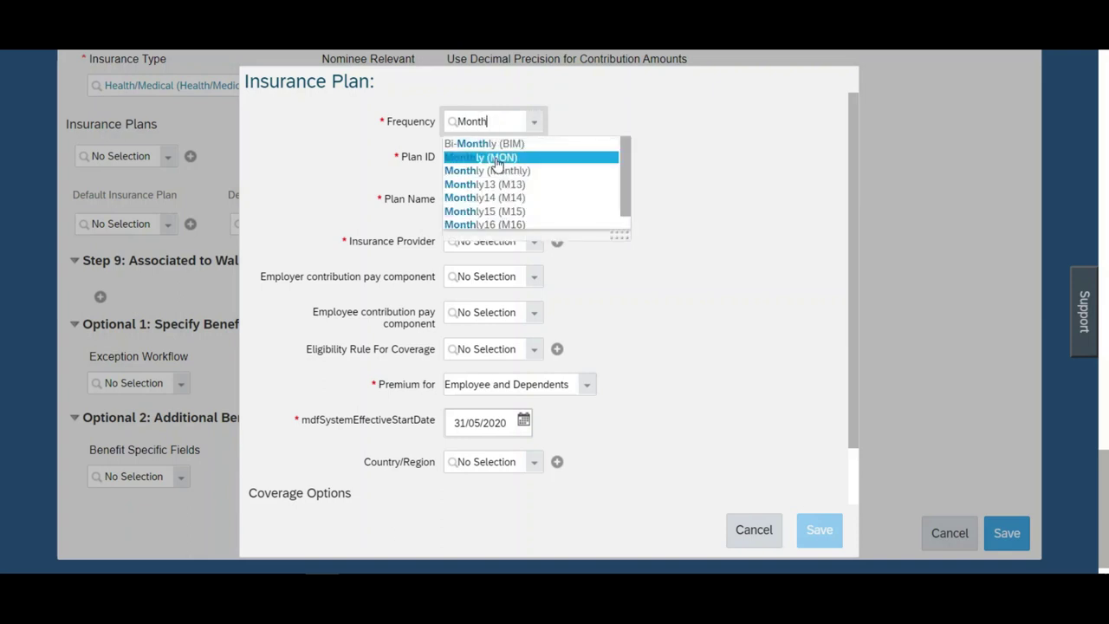
click(497, 159)
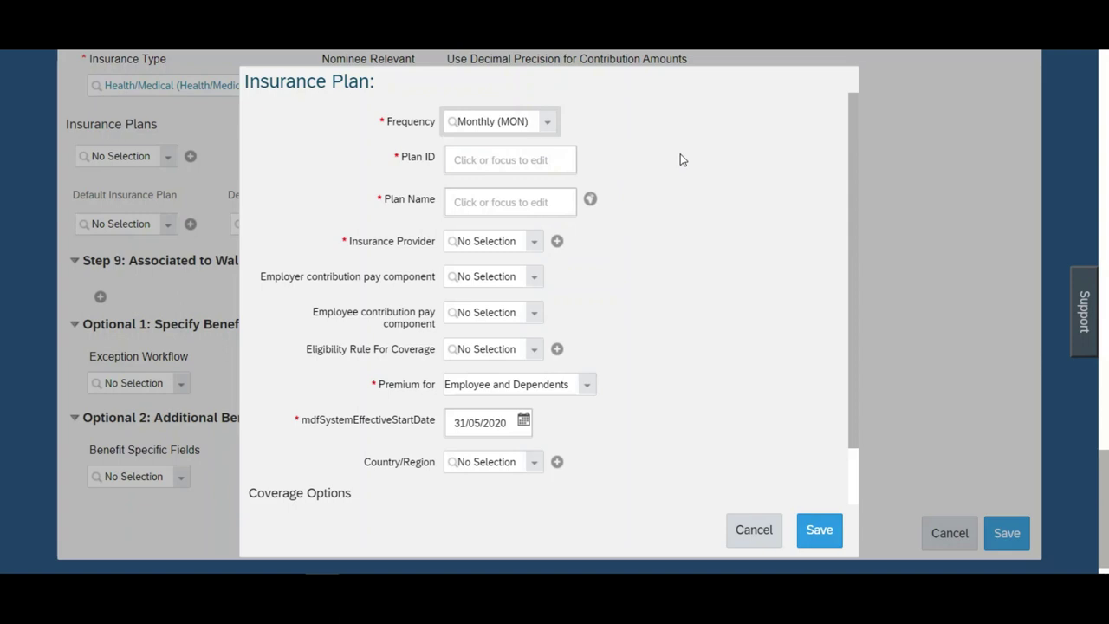
Enter Plan ID 1000 and plan name 'LYT Insurance Plan'
click(548, 161)
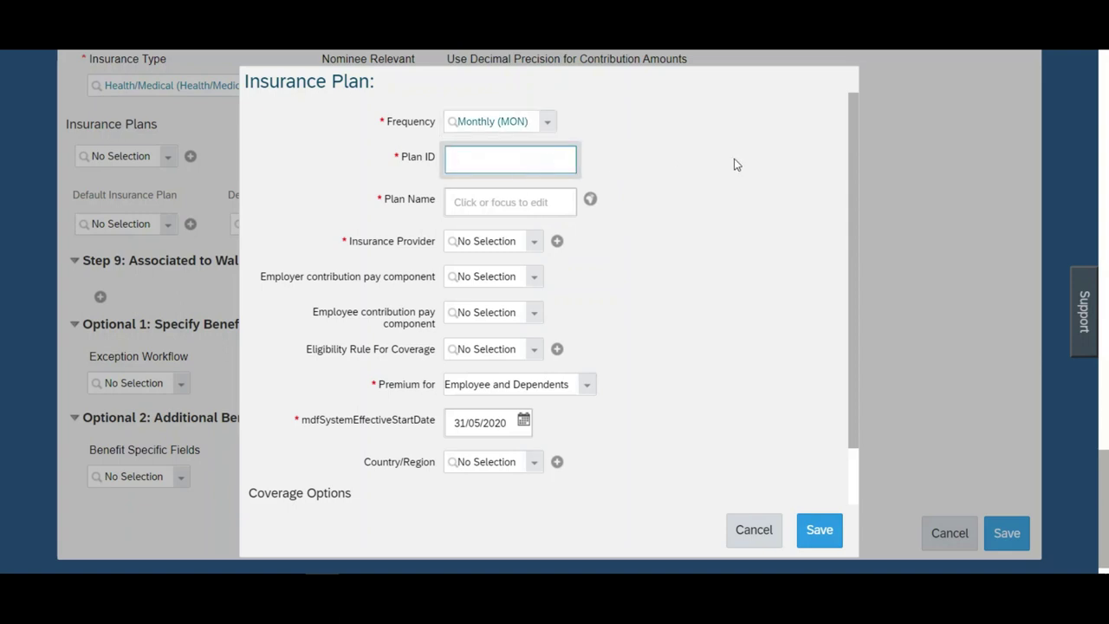
text(1000)
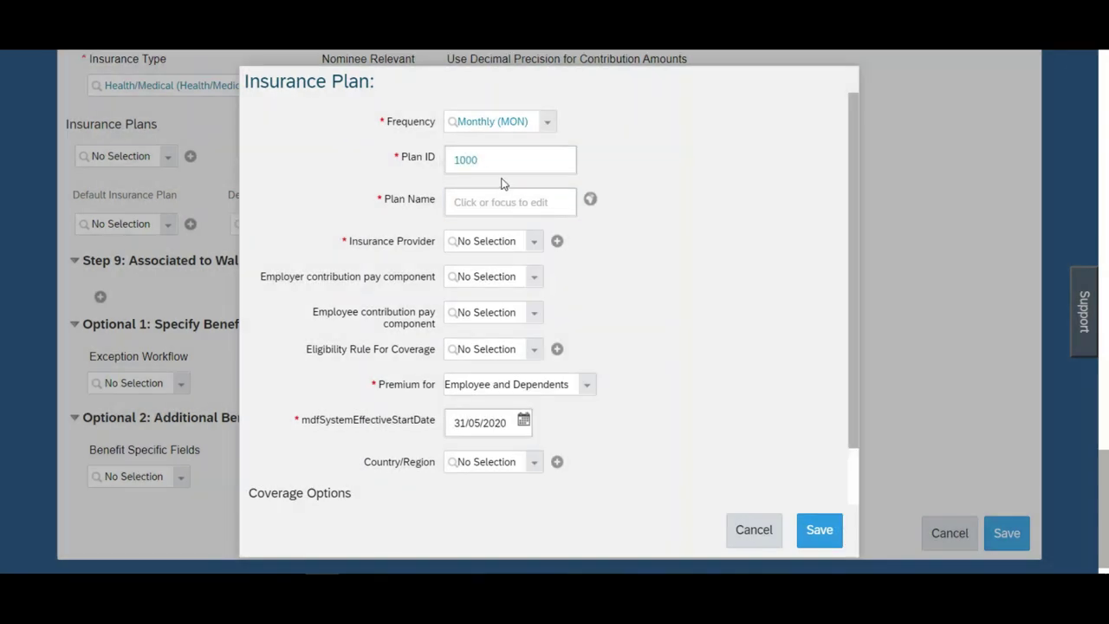
click(506, 206)
text(LYT Insurnance)
key(BackSpace)
key(BackSpace)
key(BackSpace)
key(BackSpace)
key(BackSpace)
text(ance Plan)
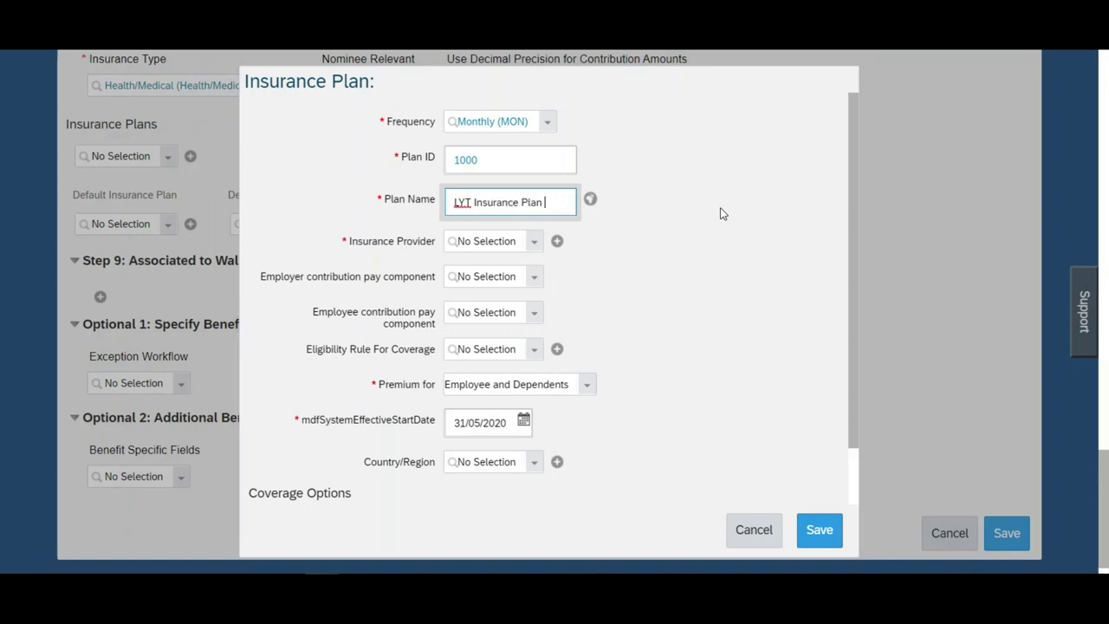
key(ctrl+a)
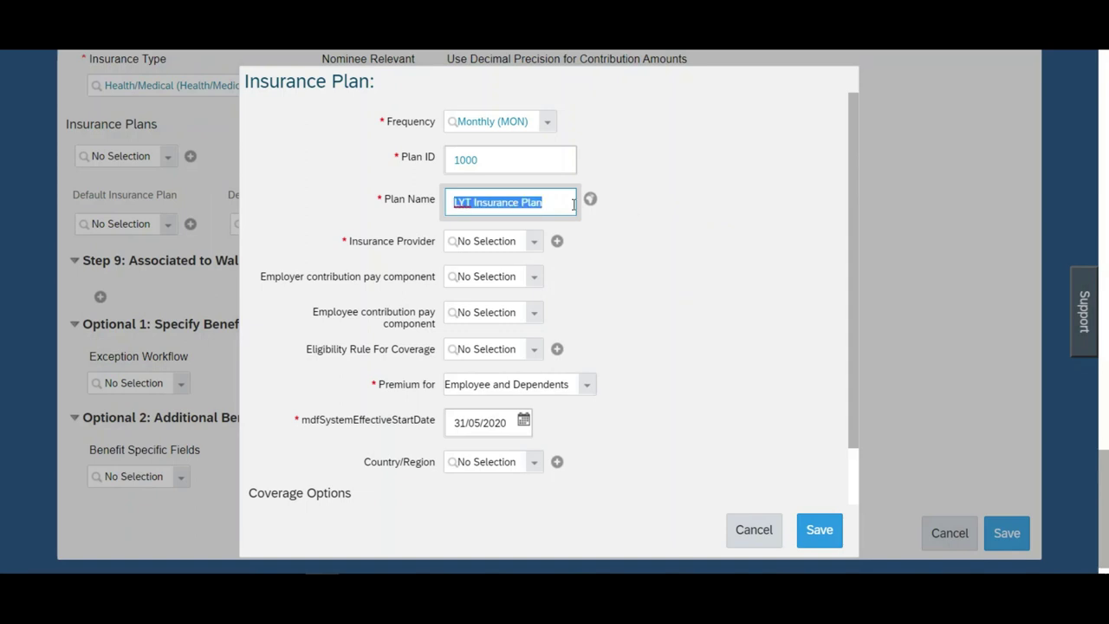
click(511, 243)
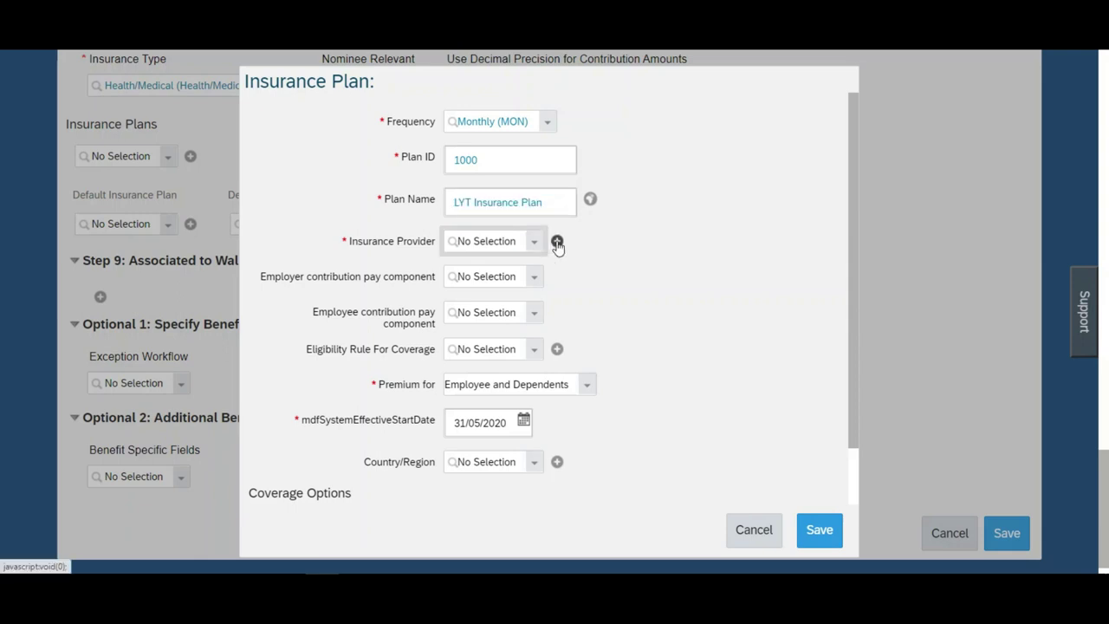
Create and save a new insurance provider with ID LYT and name LYT
click(557, 242)
click(554, 143)
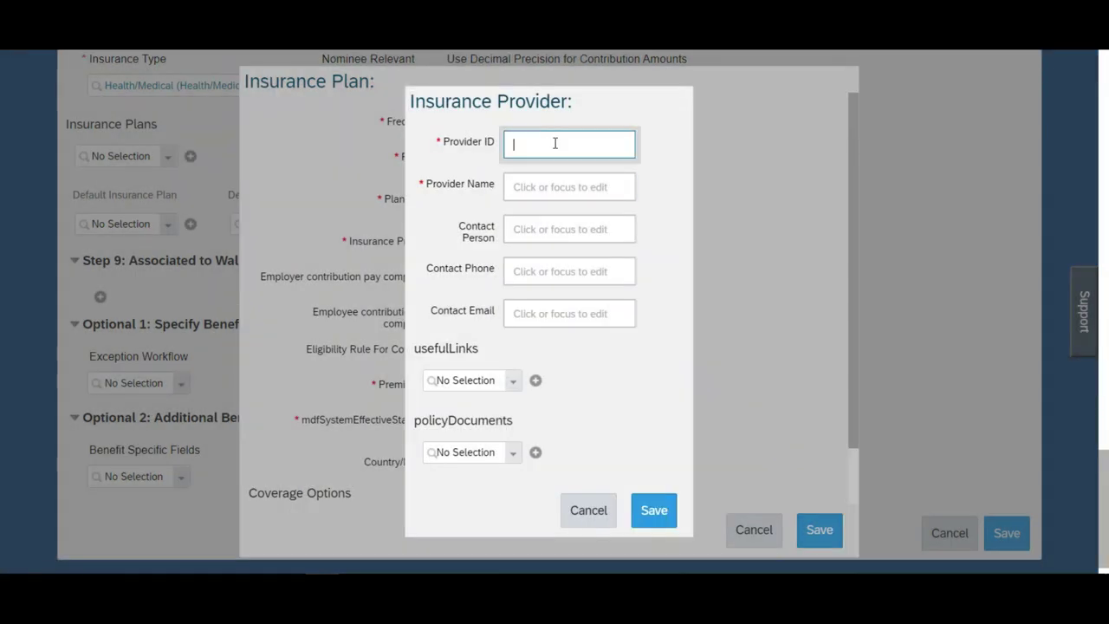
text(LYT)
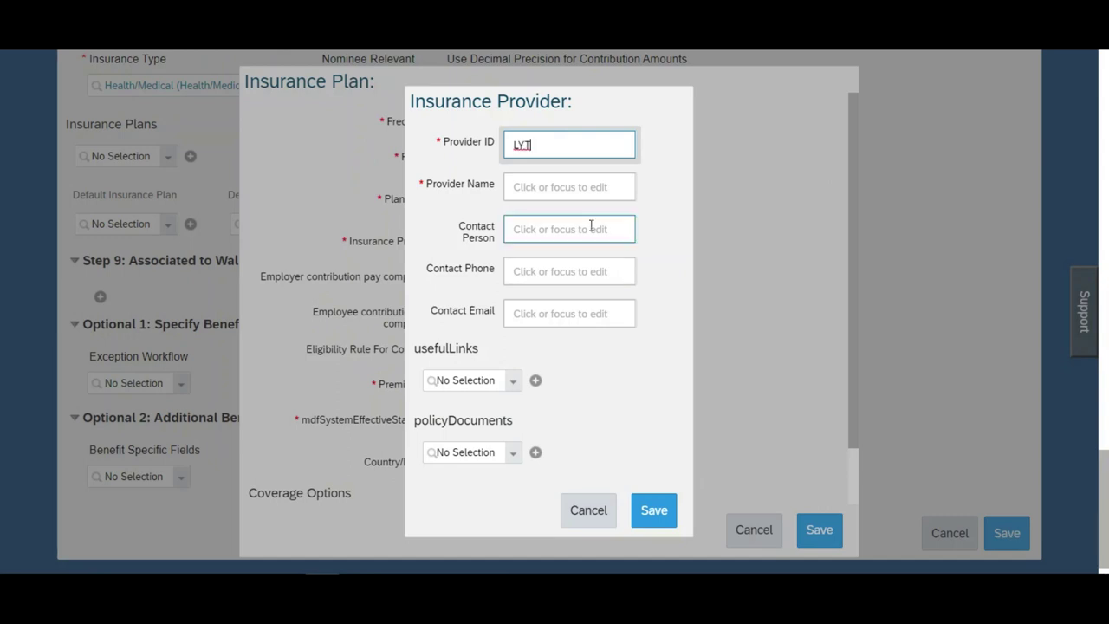
key(Tab)
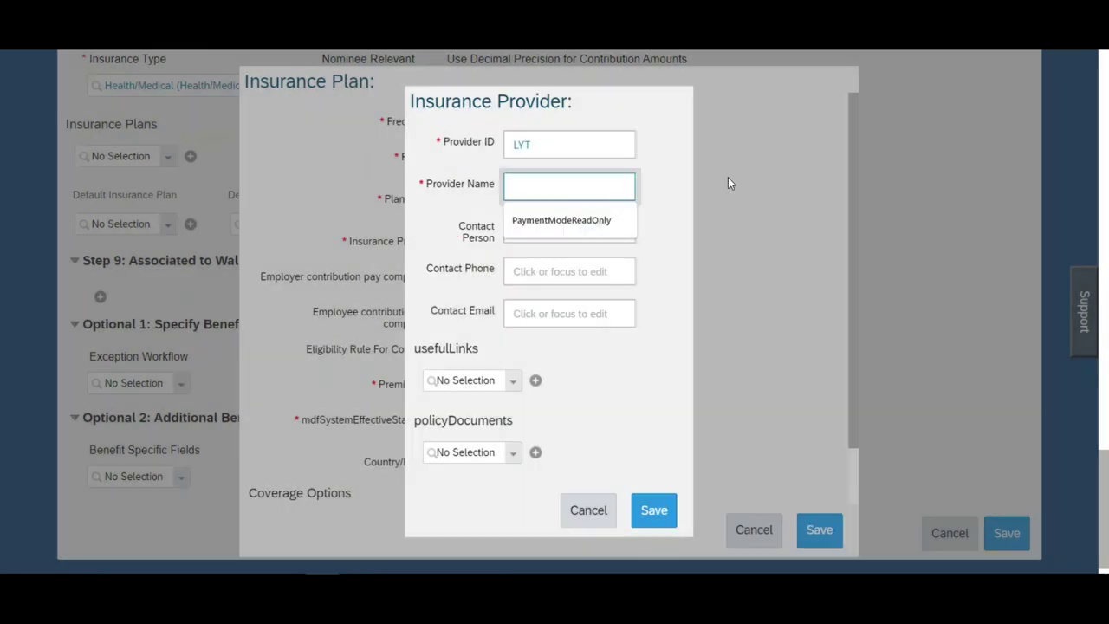
text(LYT)
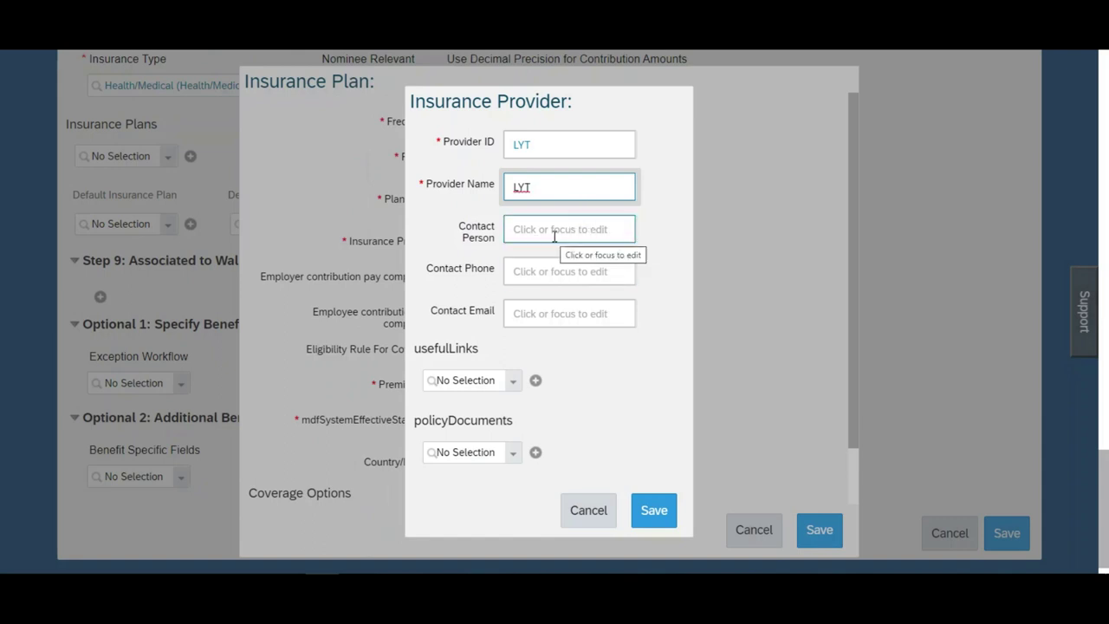
click(658, 510)
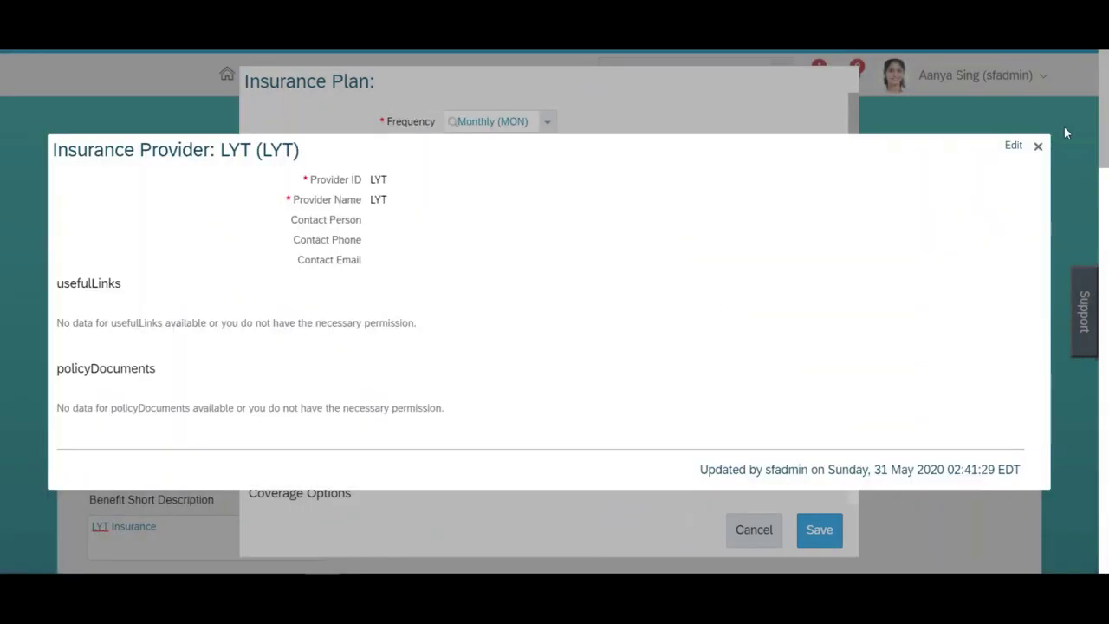
click(1038, 147)
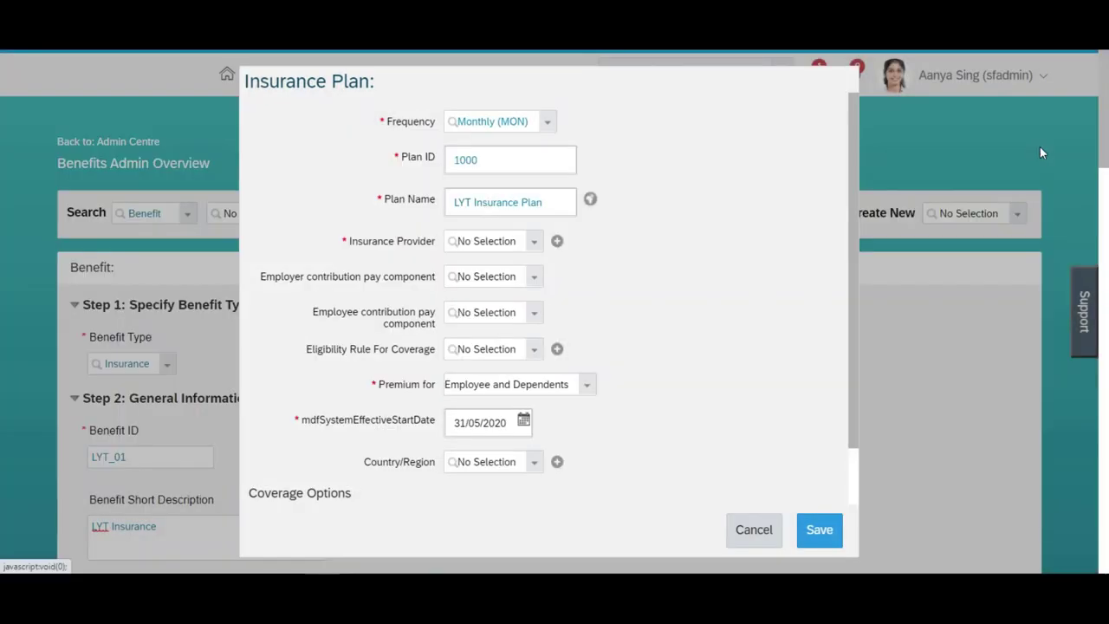
Set the plan's insurance provider to LYT (LYT)
click(496, 241)
text(LYT)
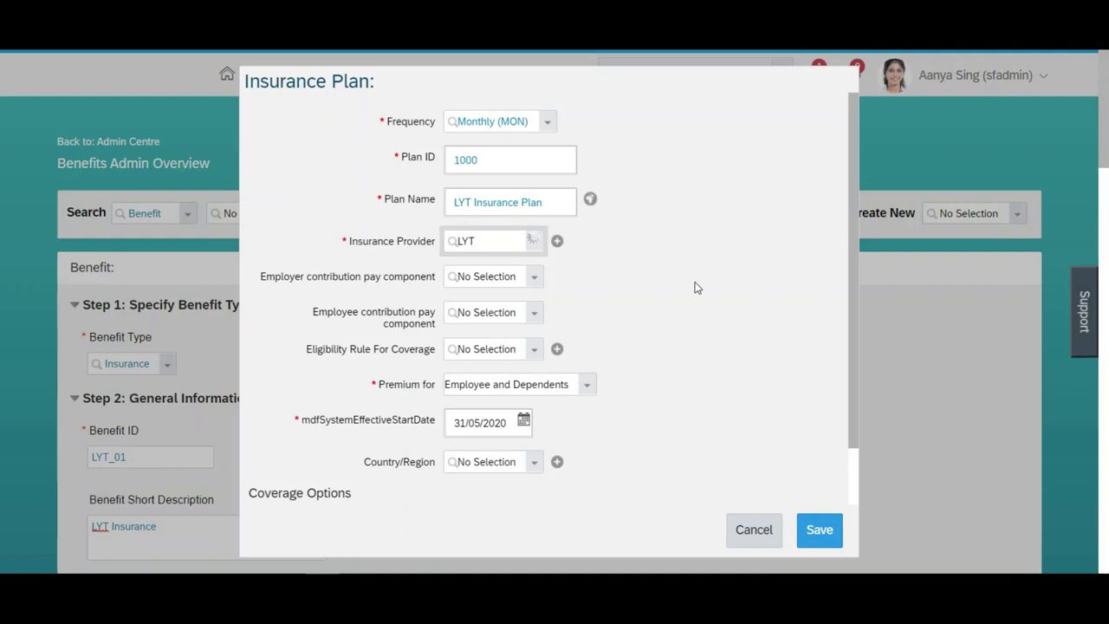
click(477, 261)
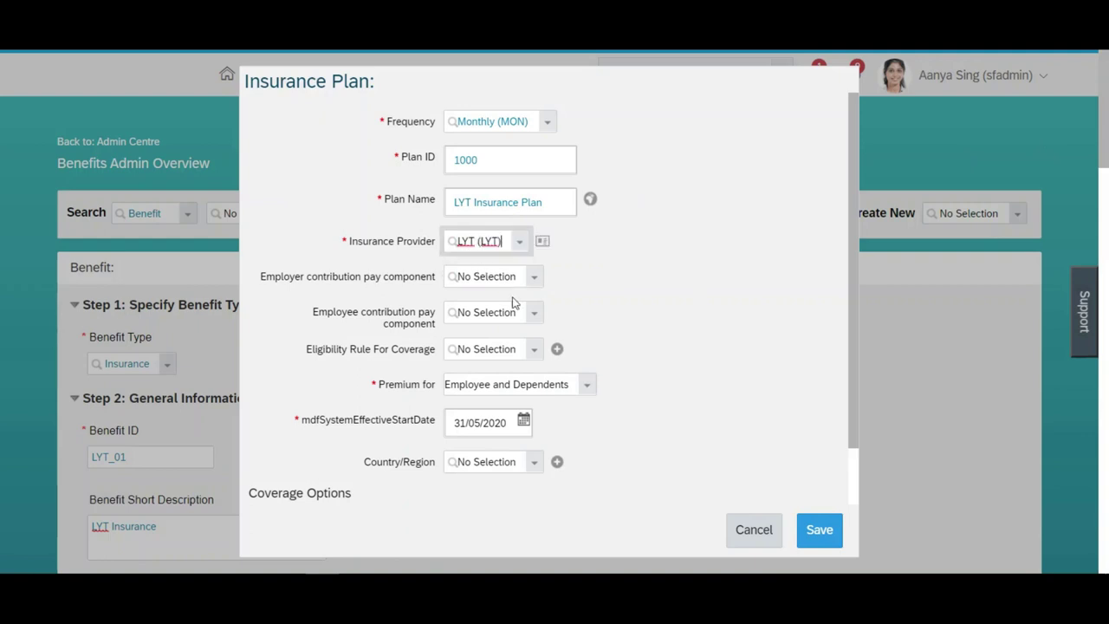
Choose Health Care Employee USA (EEHLTH_US) as the employee contribution pay component
click(468, 316)
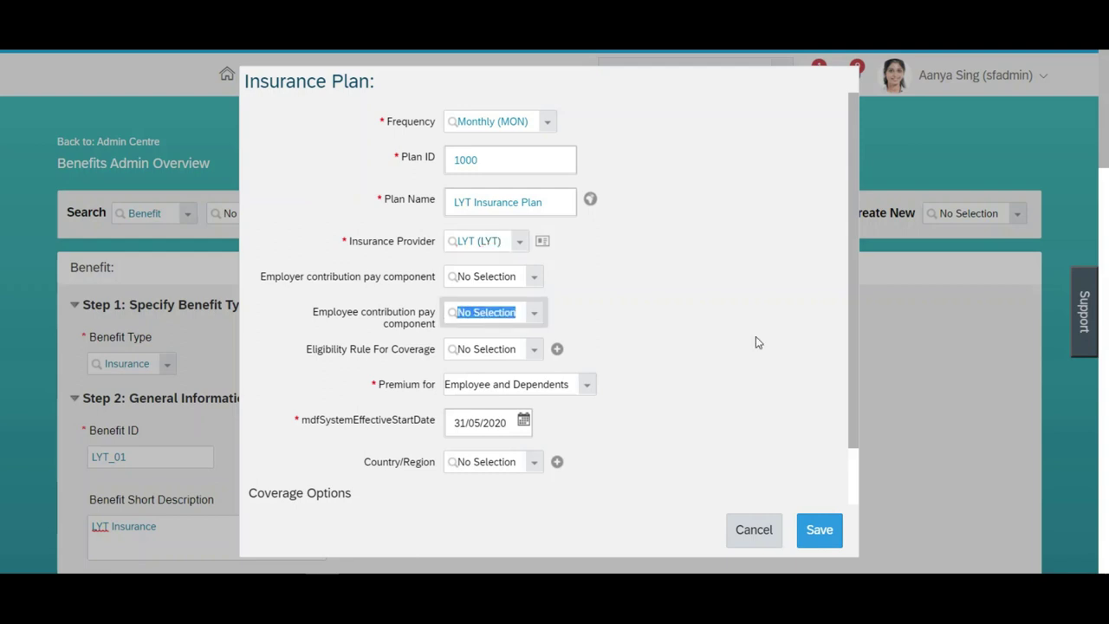
text(Heal)
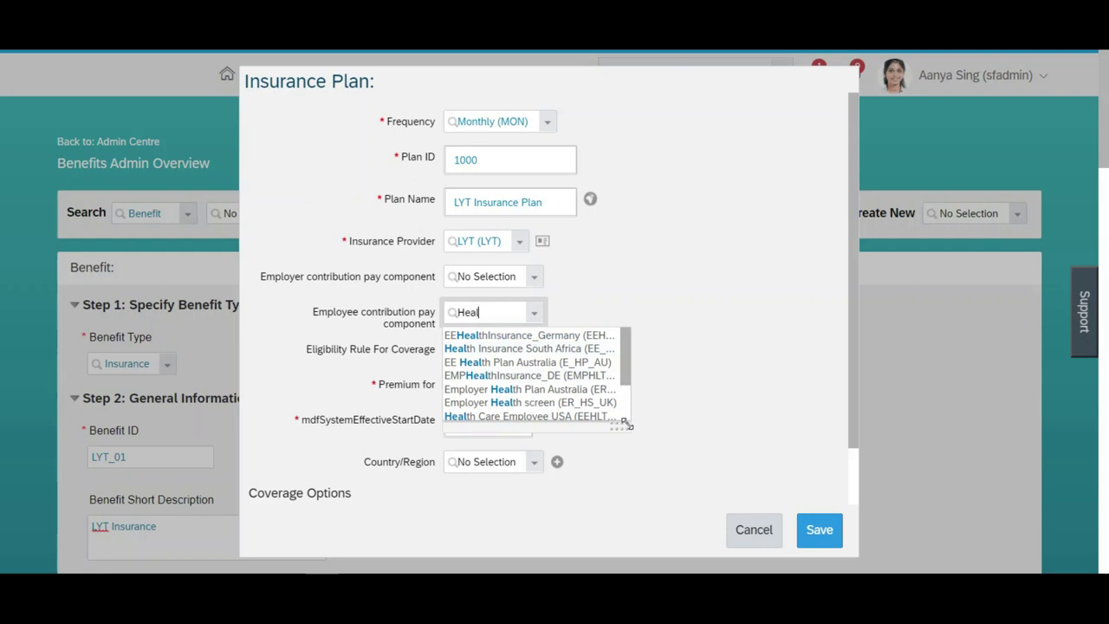
drag(624, 421, 779, 445)
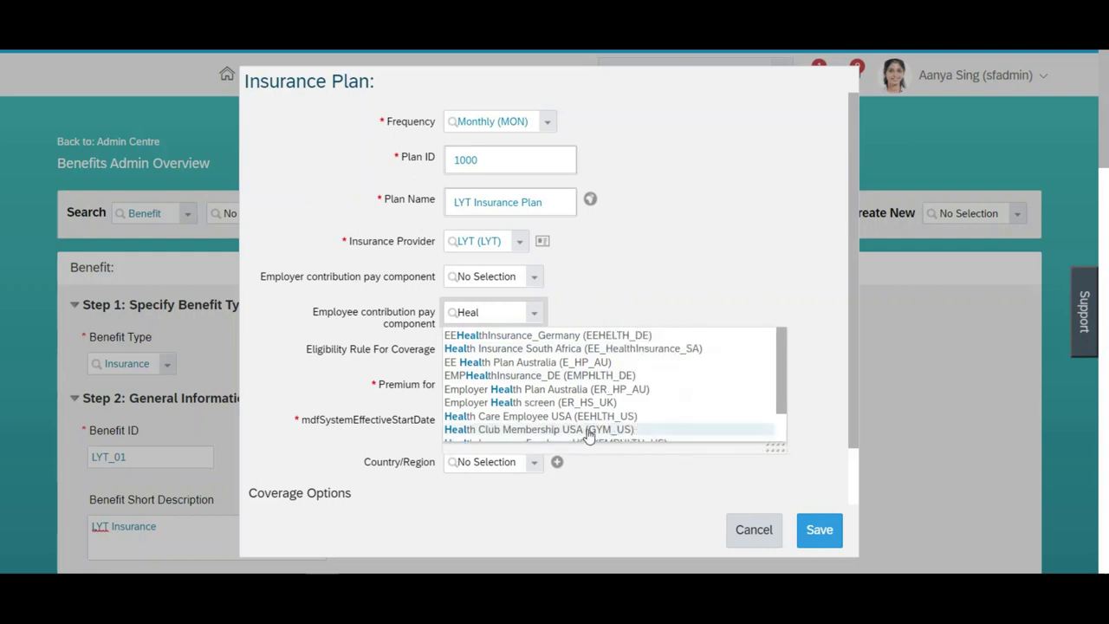
click(576, 416)
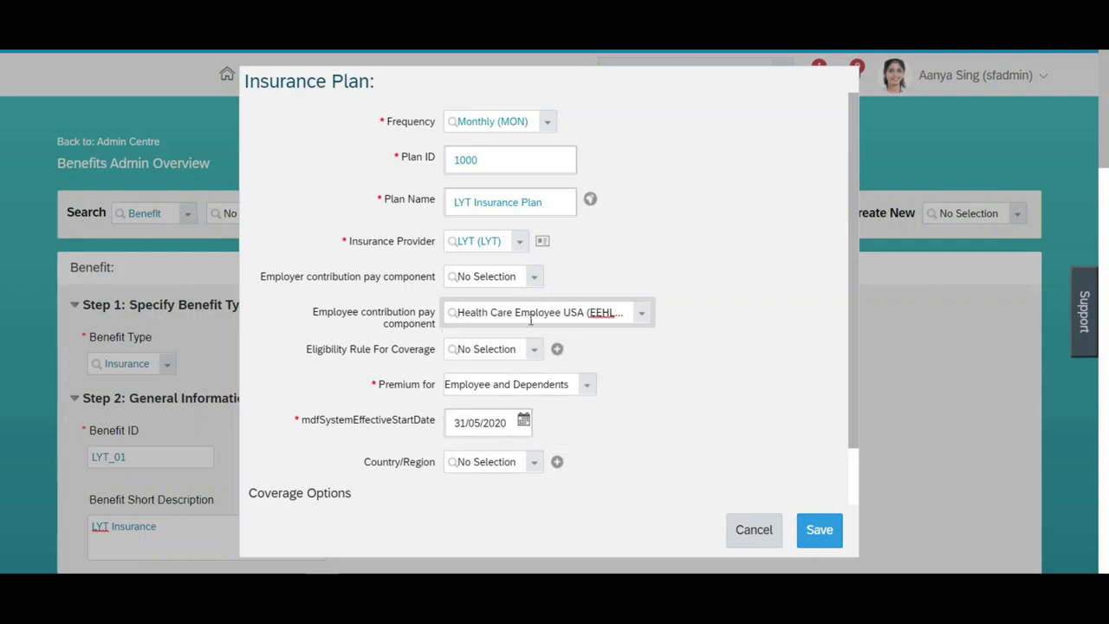
click(659, 348)
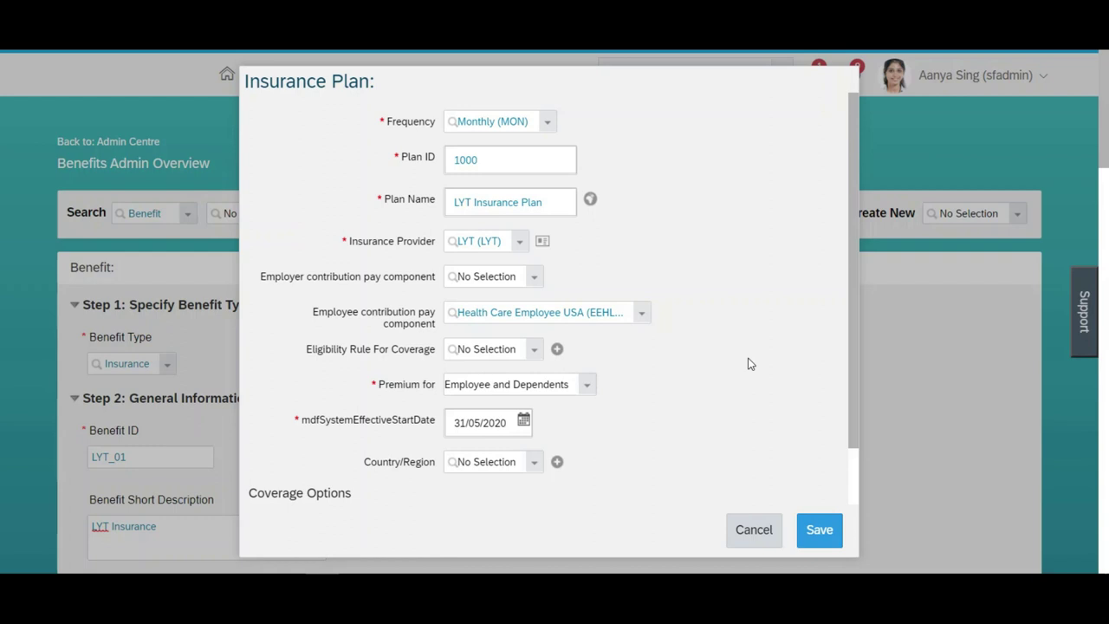
drag(848, 316, 849, 379)
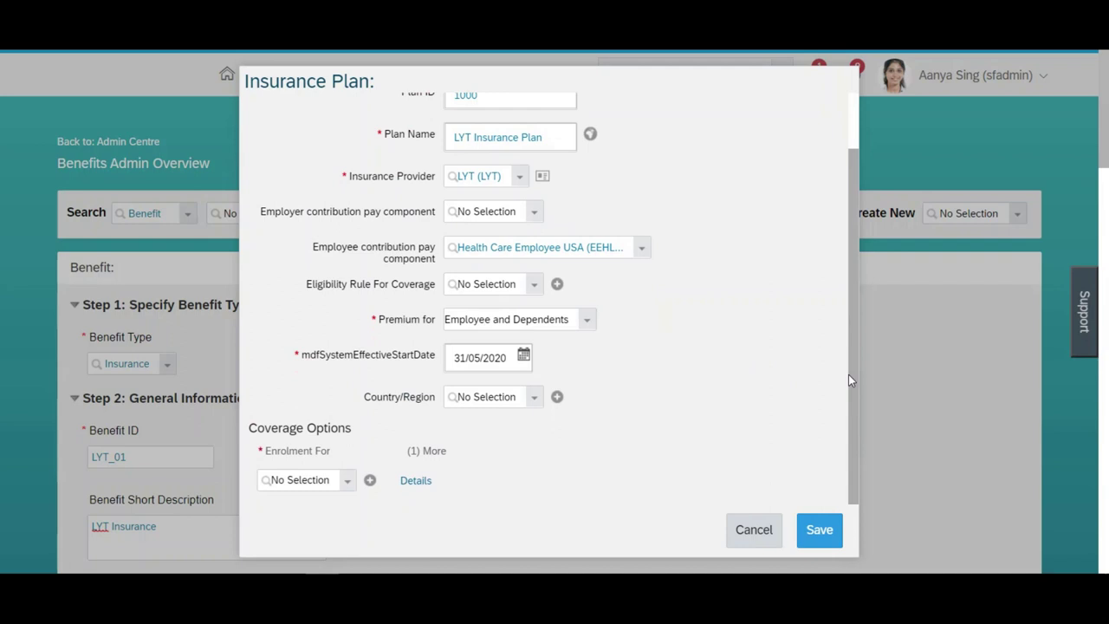
Keep Premium for as Employee and Dependents and set the effective start date to 01/01/1900
click(589, 322)
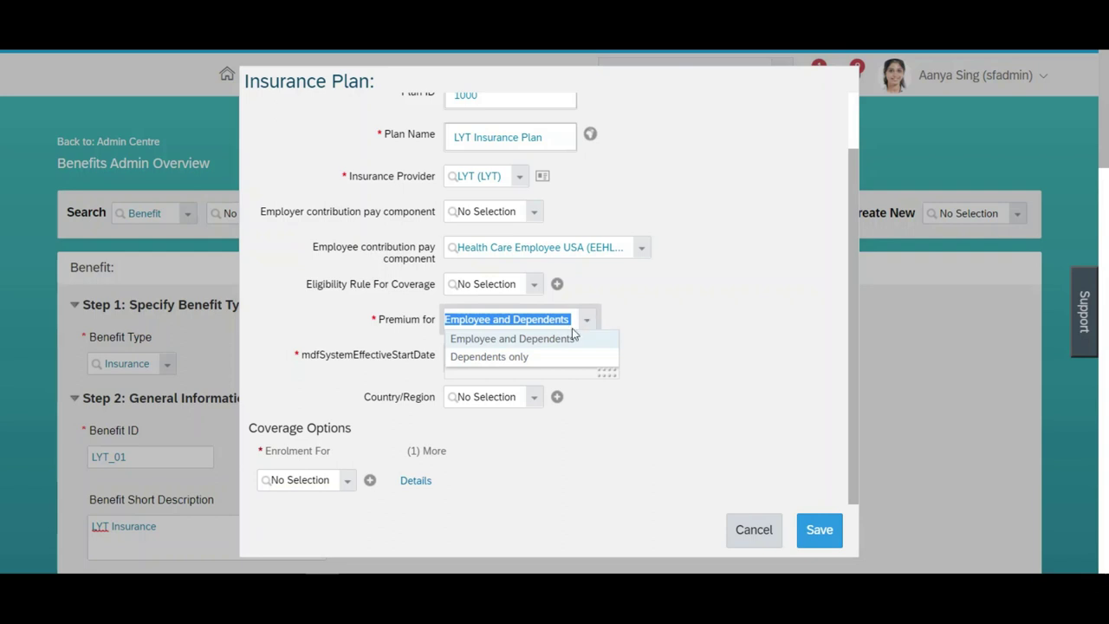
click(560, 342)
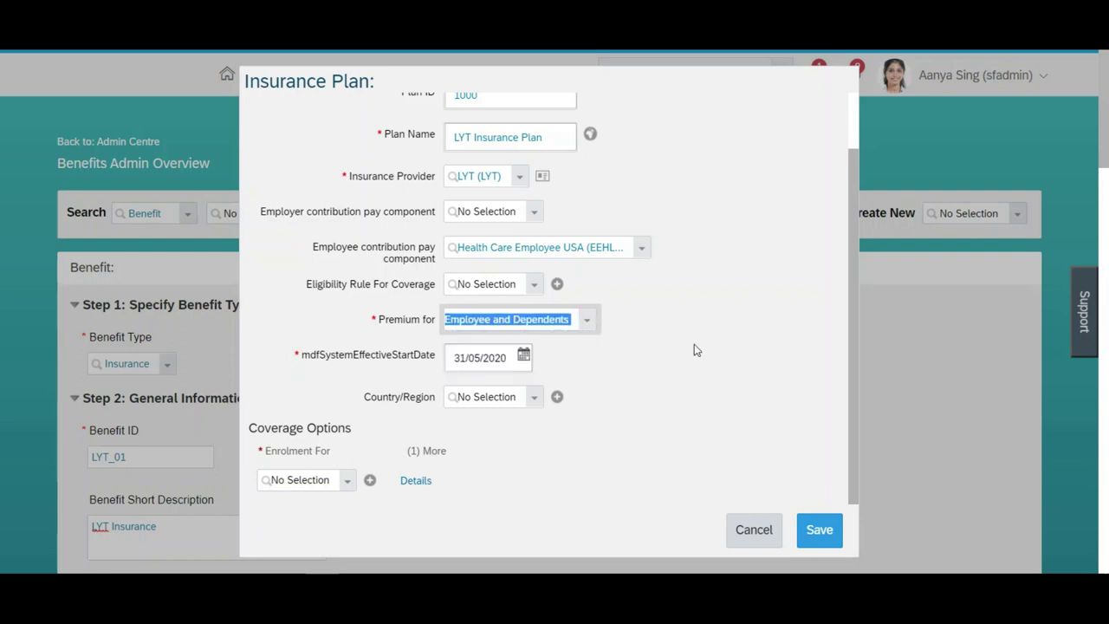
click(854, 368)
click(482, 357)
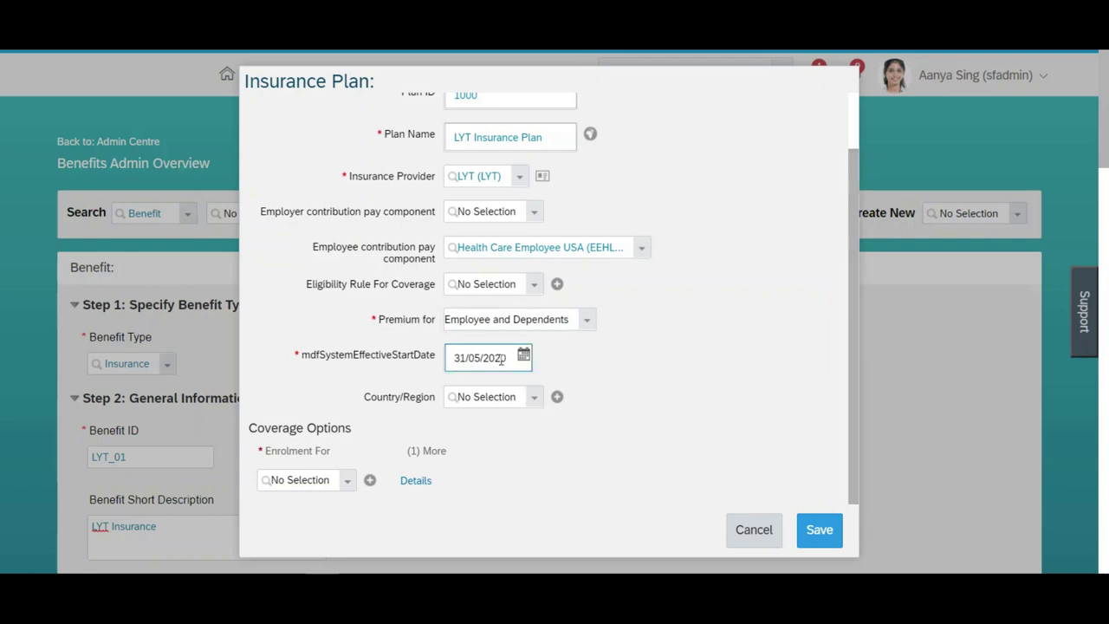
text(01/01/1900)
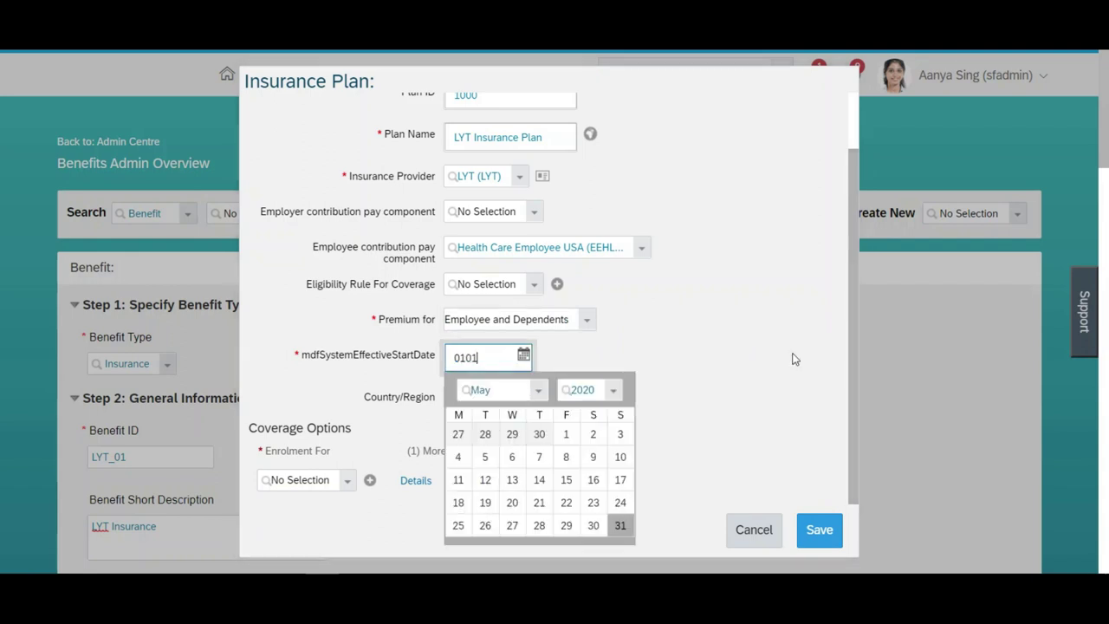
key(Return)
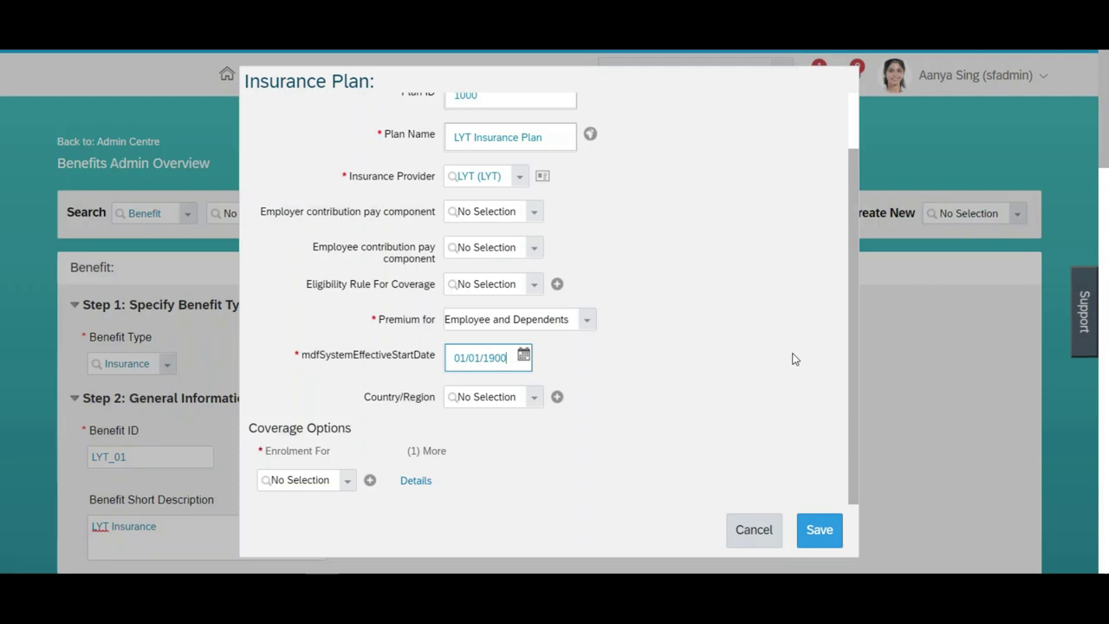
Set Country/Region to United States (USA) to add the plan's USA details
click(496, 397)
text(United)
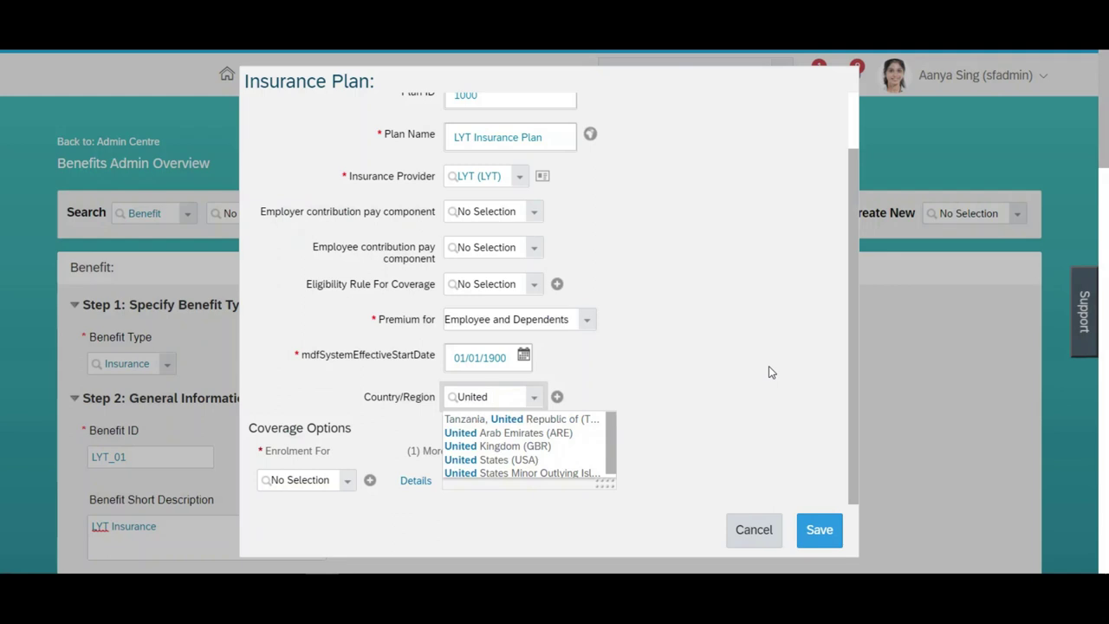
click(509, 461)
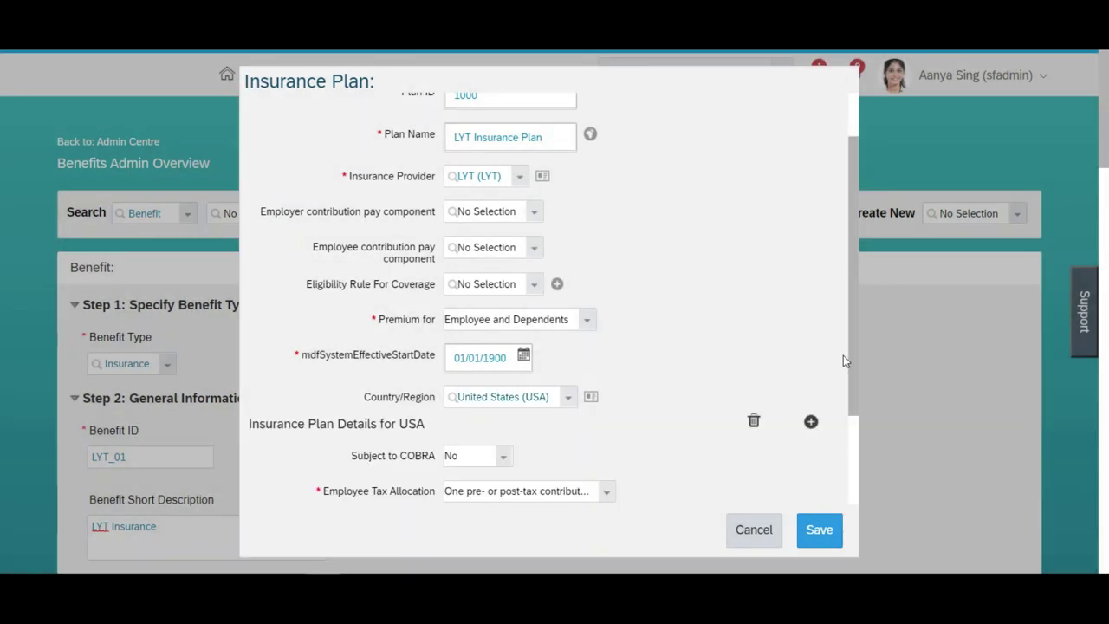
drag(857, 351, 852, 466)
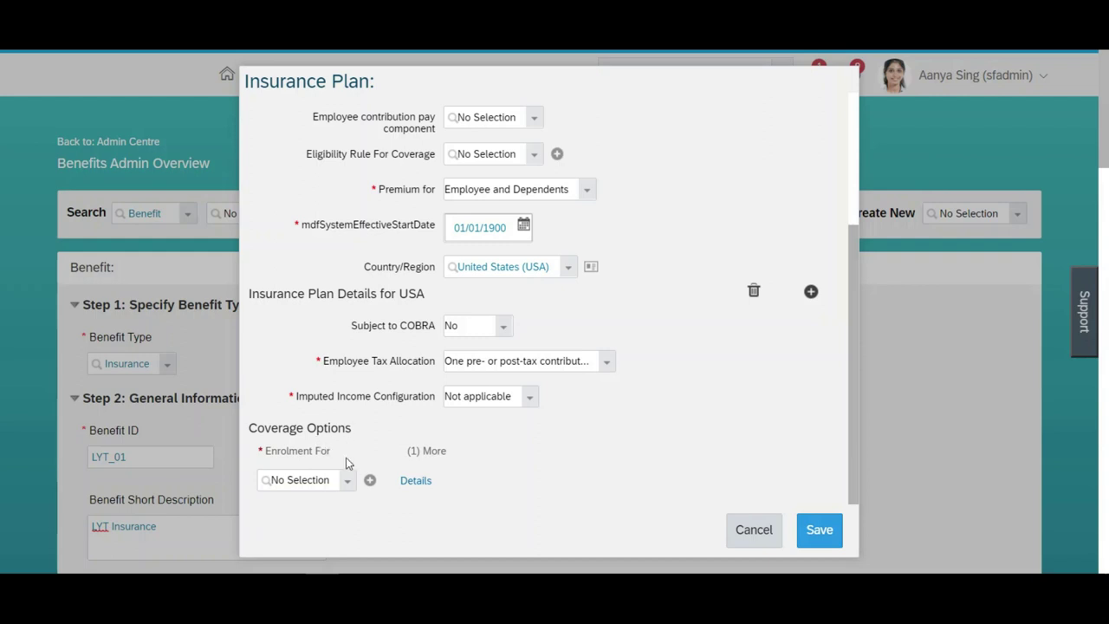
Try saving the plan, dismiss the missing coverage option error, and start a new Enrolment For option
click(820, 532)
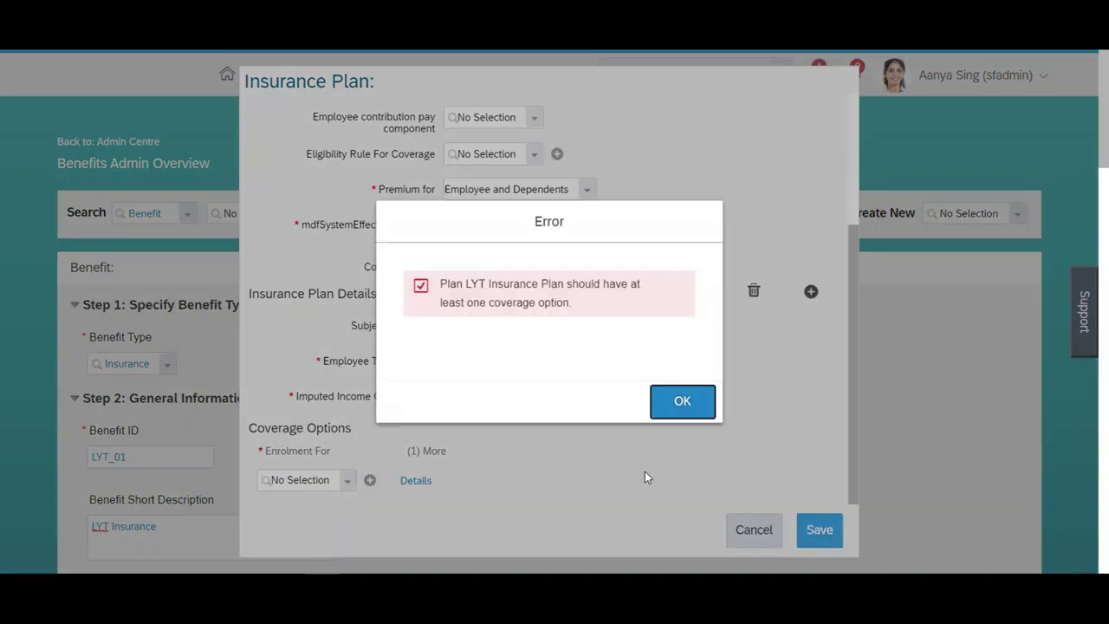
click(683, 402)
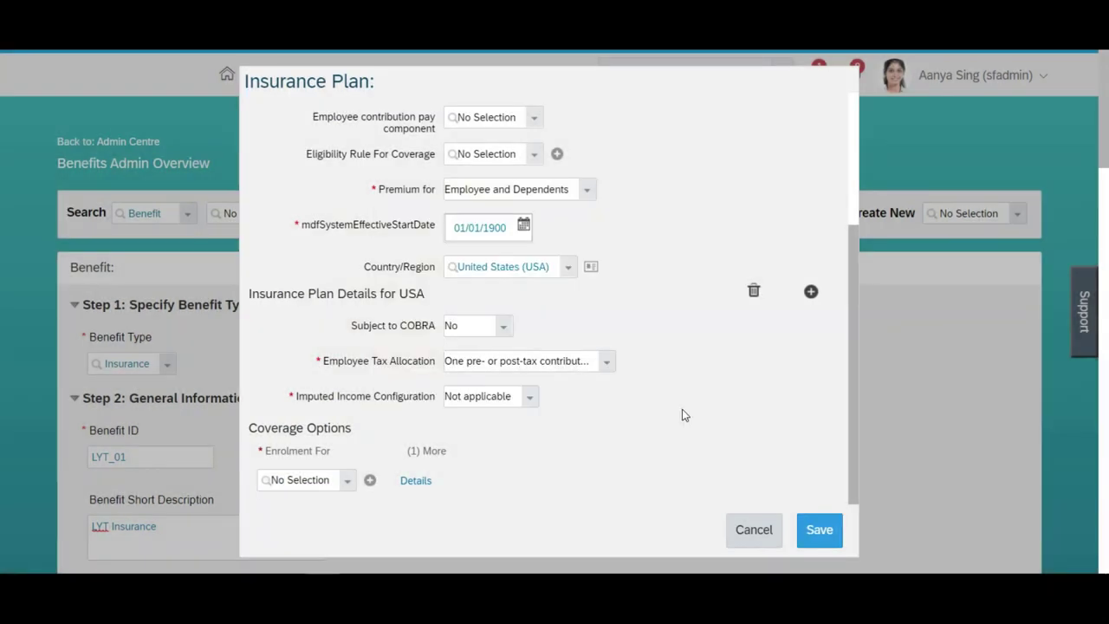
click(371, 482)
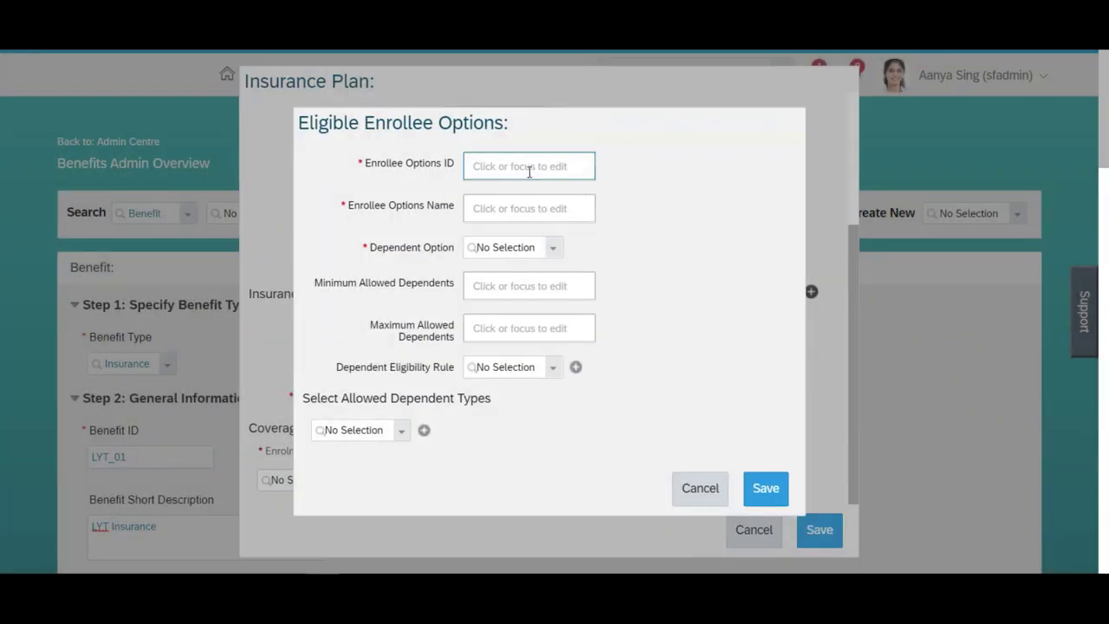
Enter ID 2000 and name Employee Only for the new enrollee option
click(529, 171)
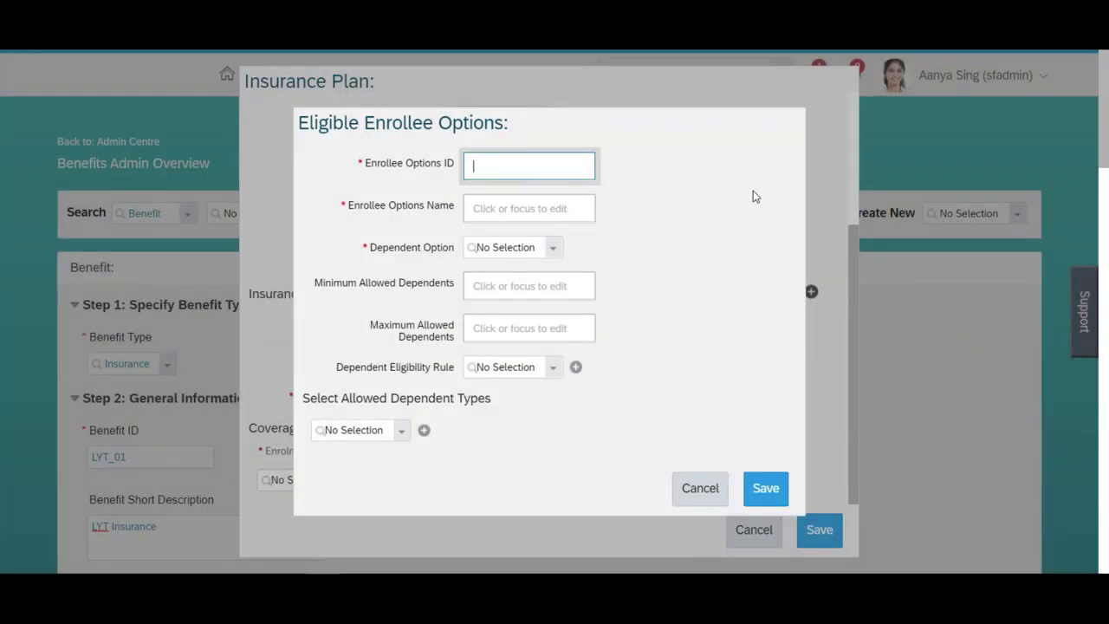
text(2000)
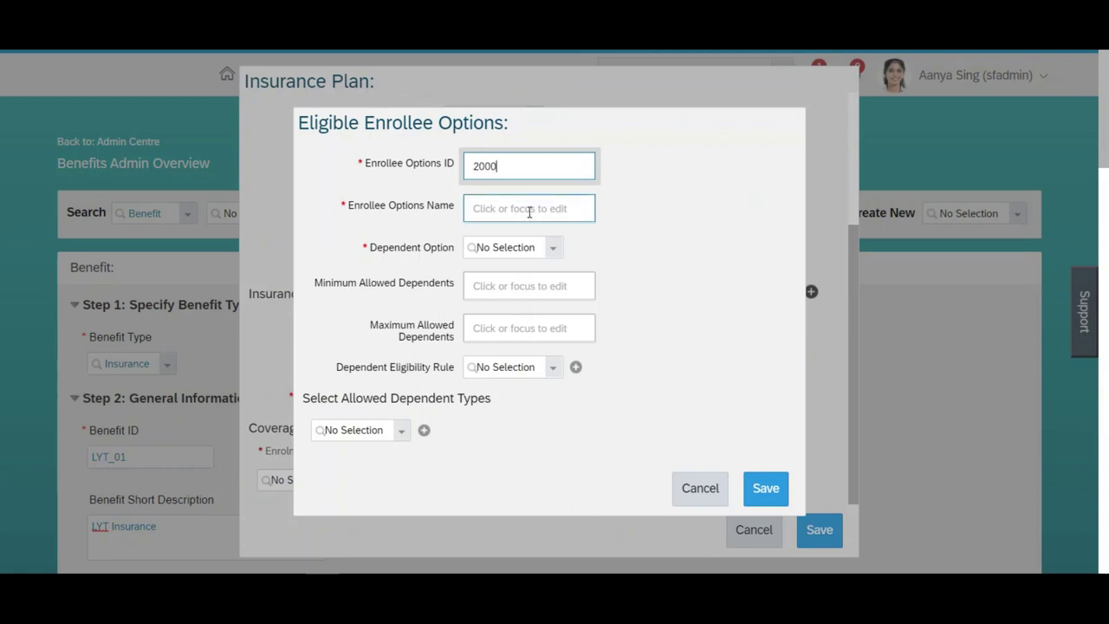
click(529, 211)
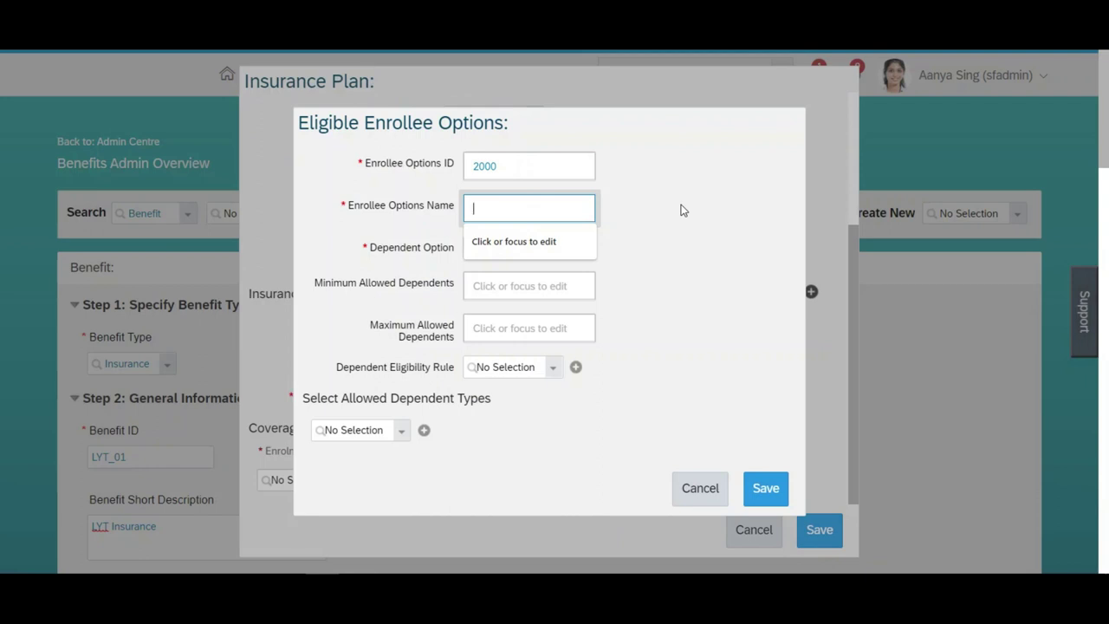
text(Em)
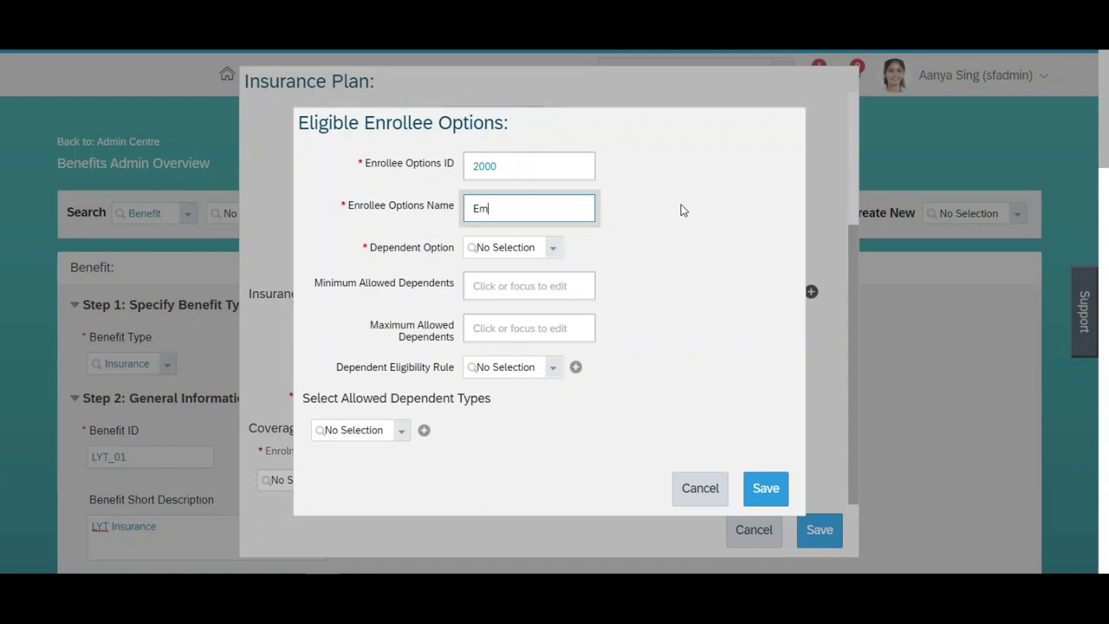
text(ployee Only)
key(ctrl+a)
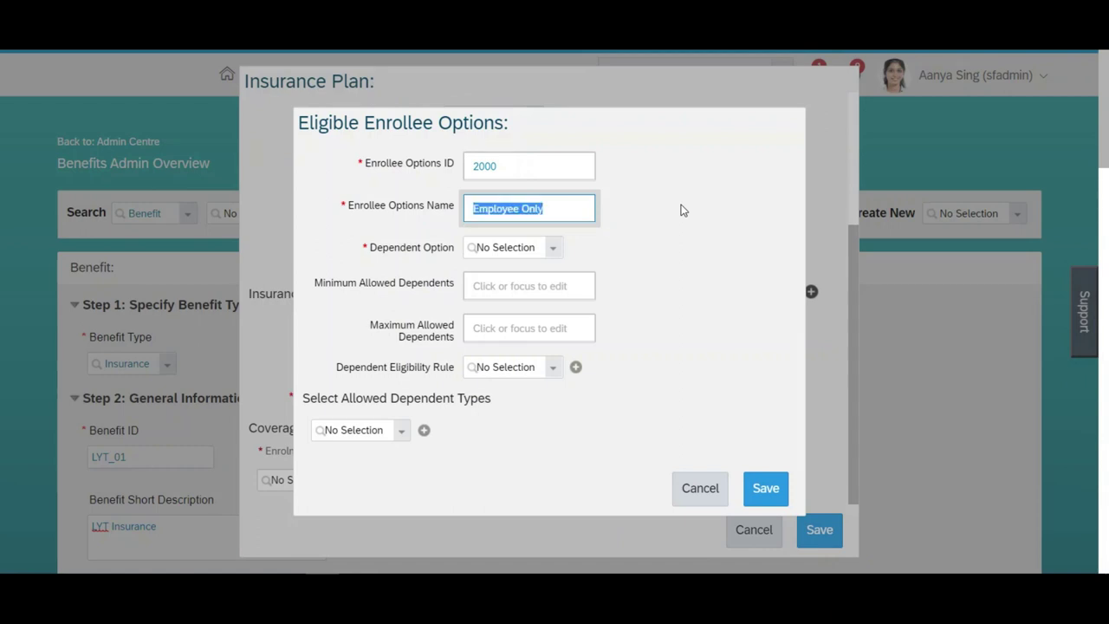
click(600, 251)
Choose Employee_only (Employee) as the dependent option and save the enrollee option
click(554, 252)
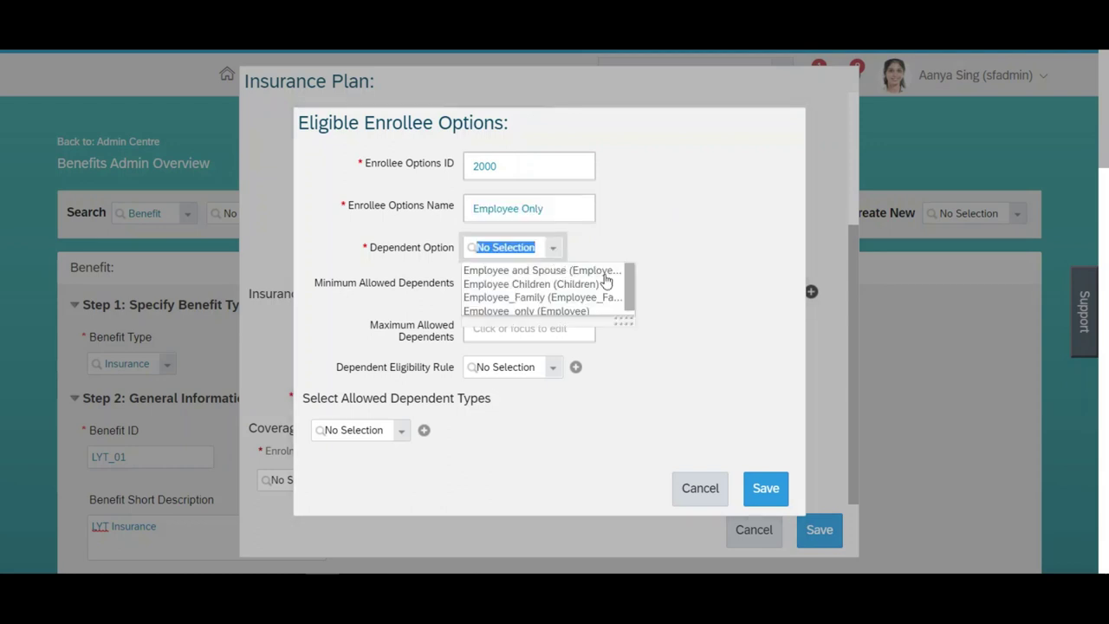
drag(625, 318, 717, 300)
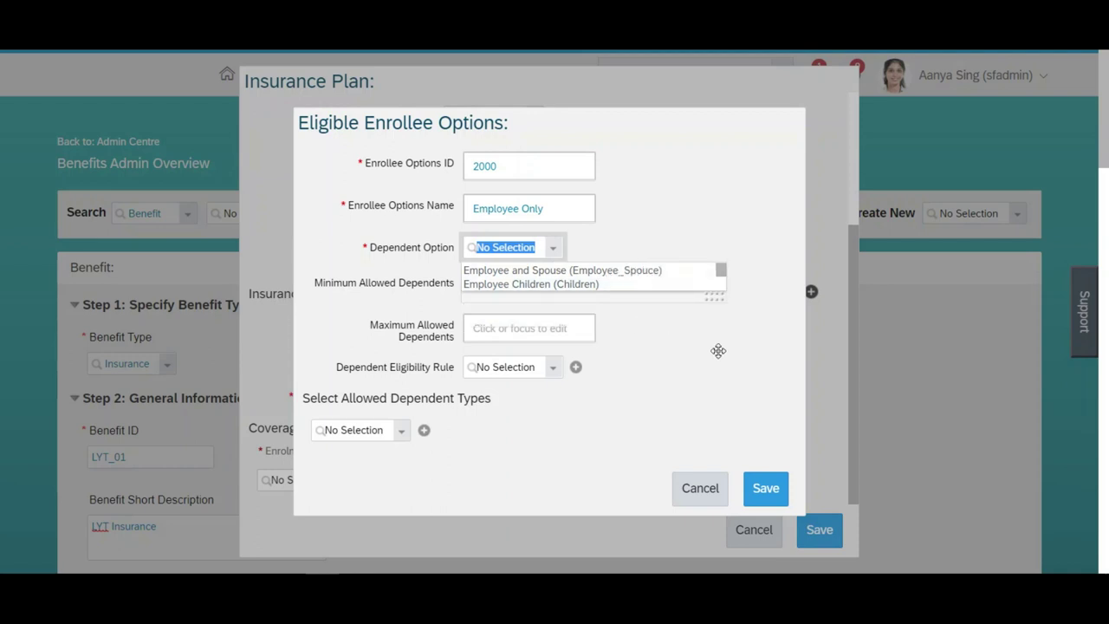
click(724, 278)
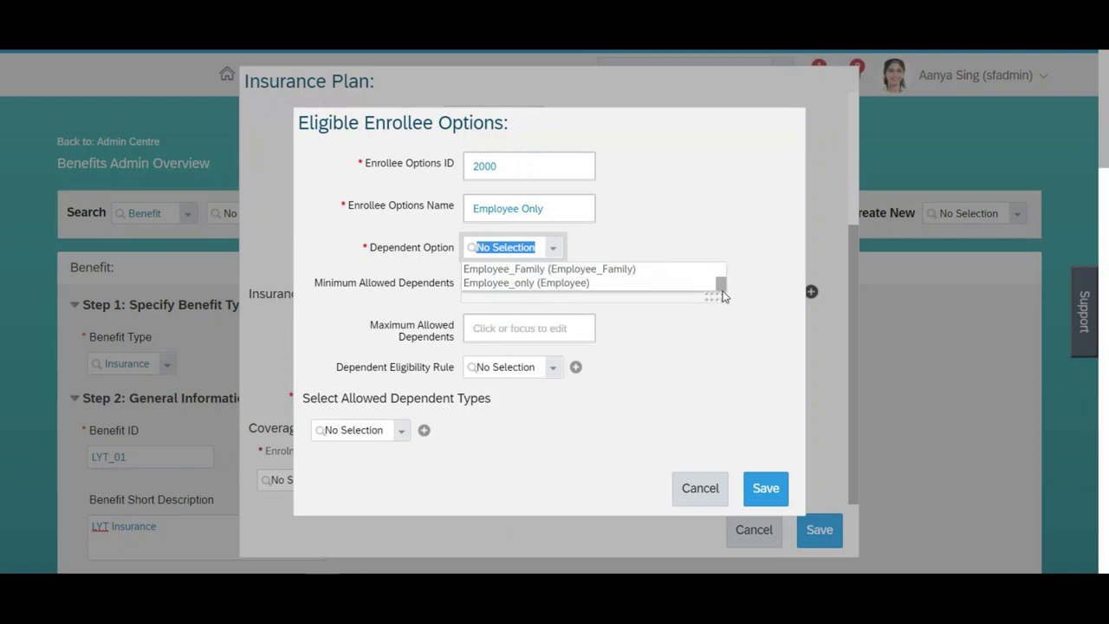
click(559, 283)
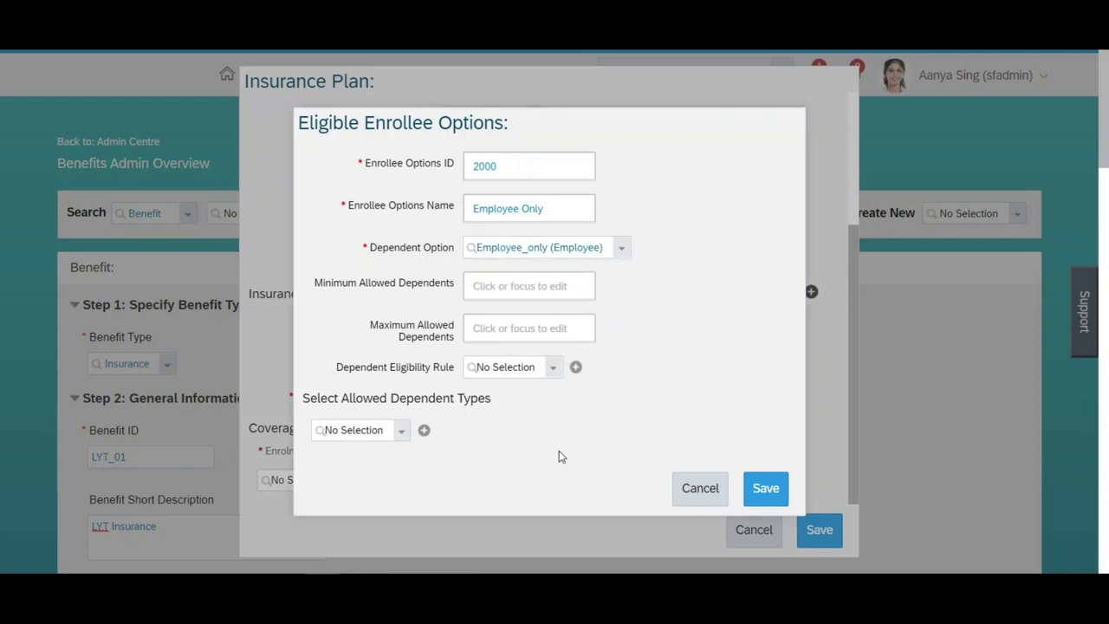
click(765, 487)
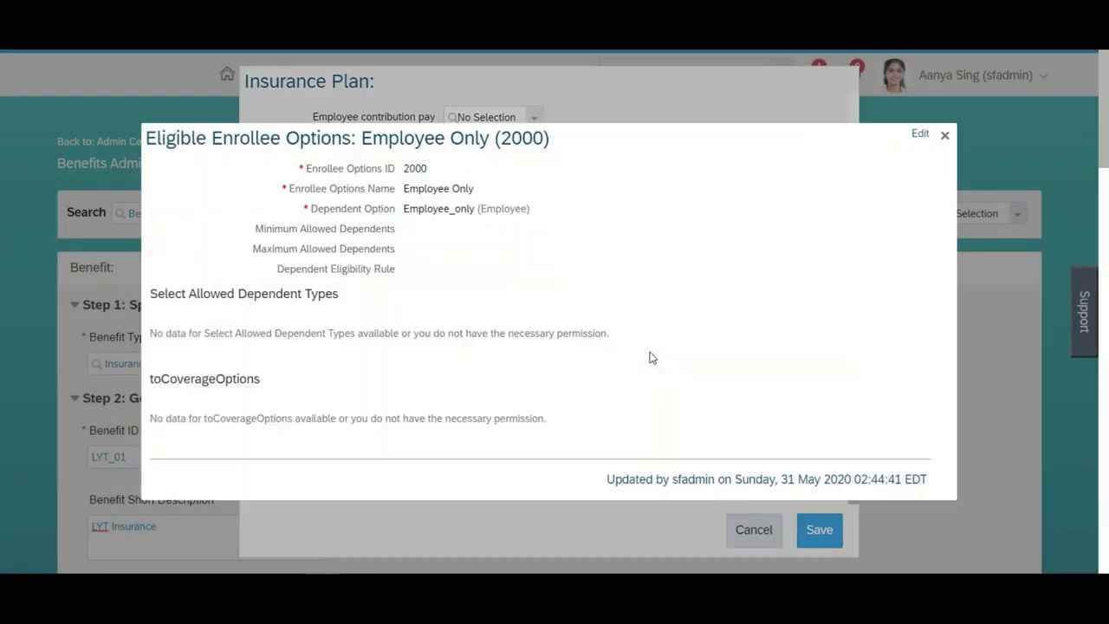
Close the saved option summary and search Enrolment For for 2000
click(944, 135)
click(291, 481)
text(2000)
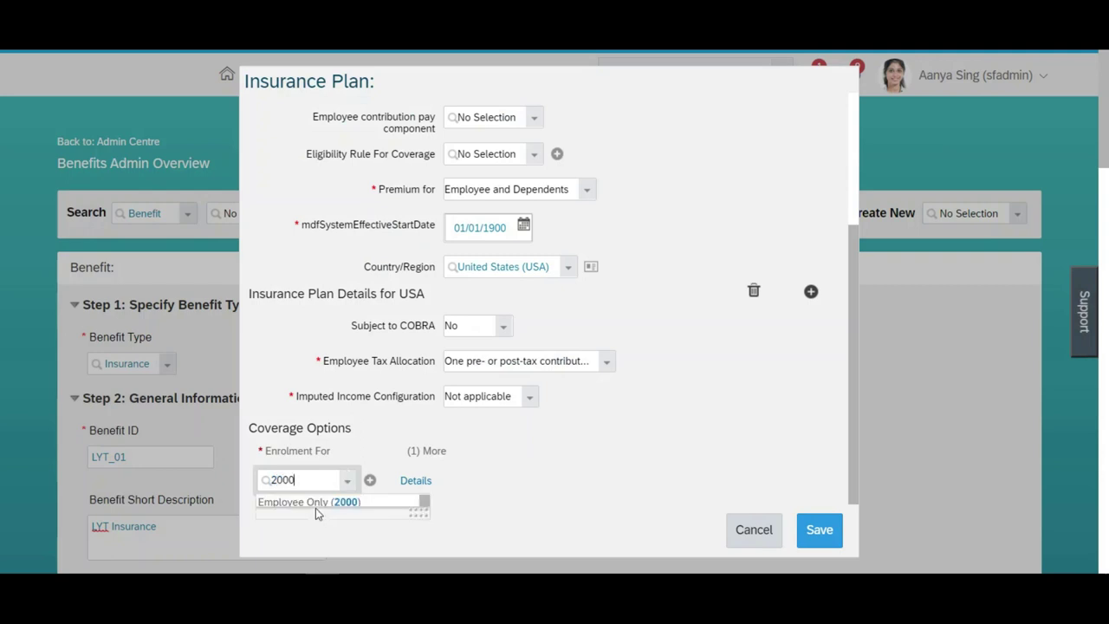
Select Employee Only (2000) in Enrolment For, attempt to save, and dismiss the missing coverage details error
click(313, 507)
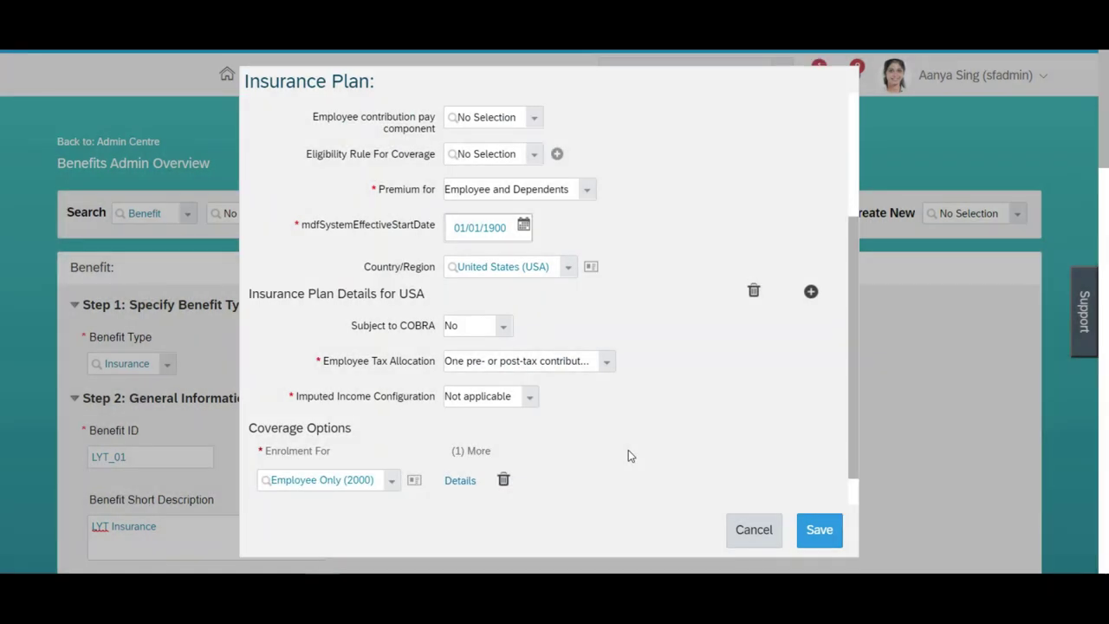
click(826, 534)
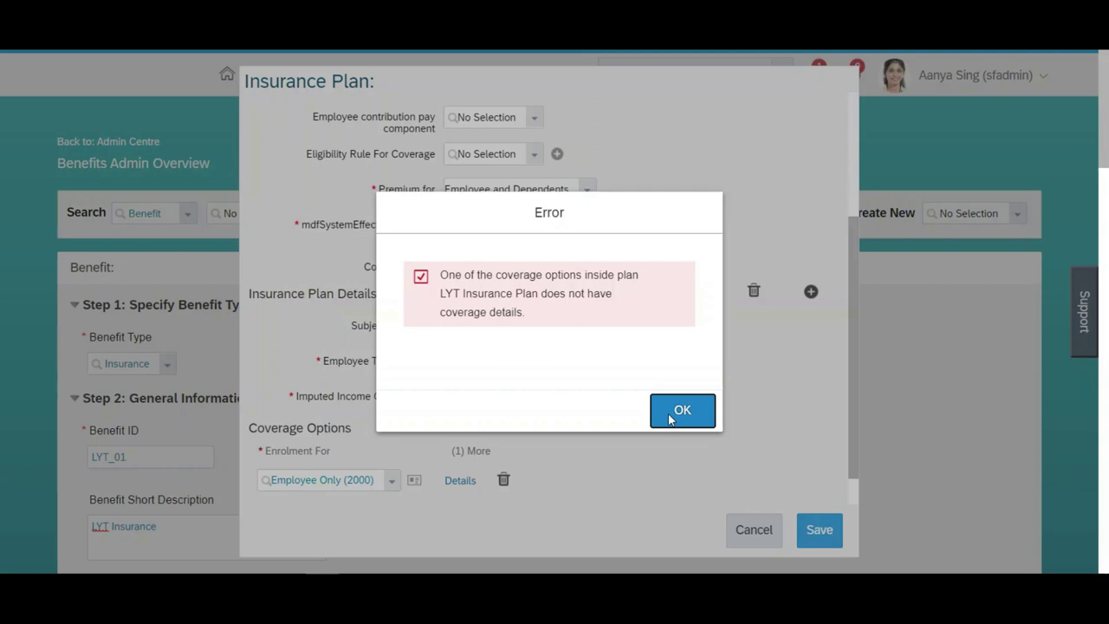
click(668, 414)
scroll(849, 386, down, 1)
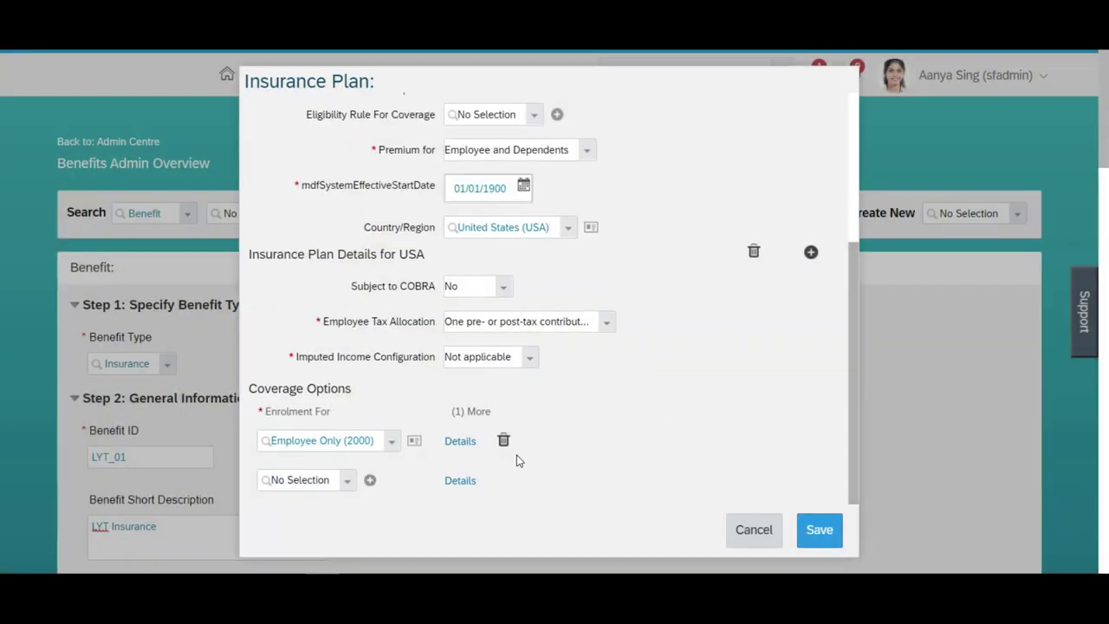
Open Details on the Employee Only (2000) row and browse the existing Coverage list
click(463, 442)
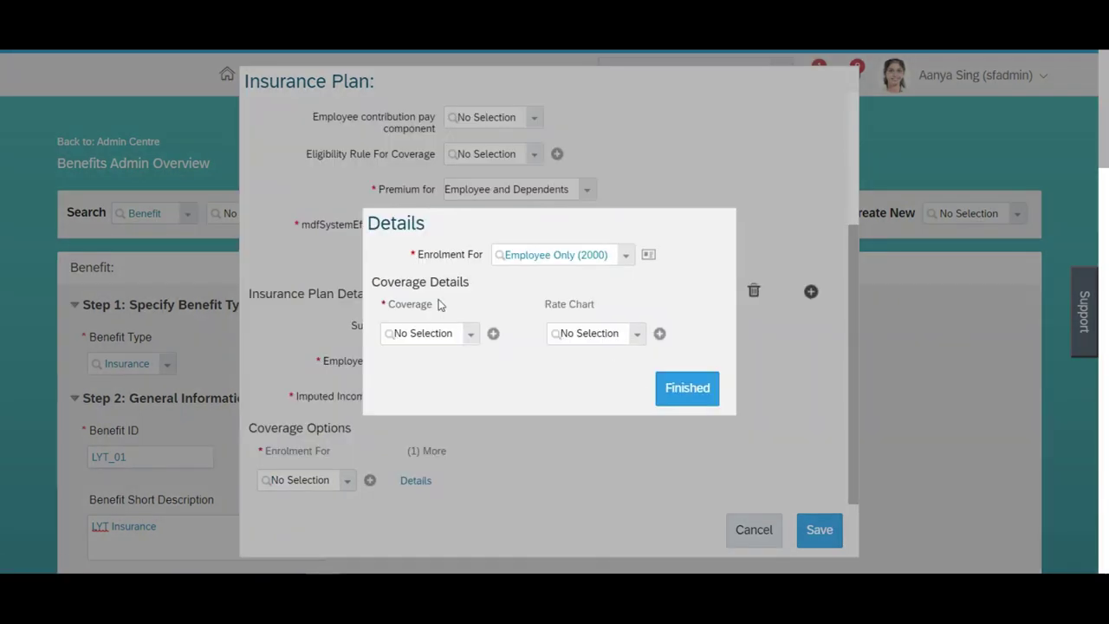
click(471, 336)
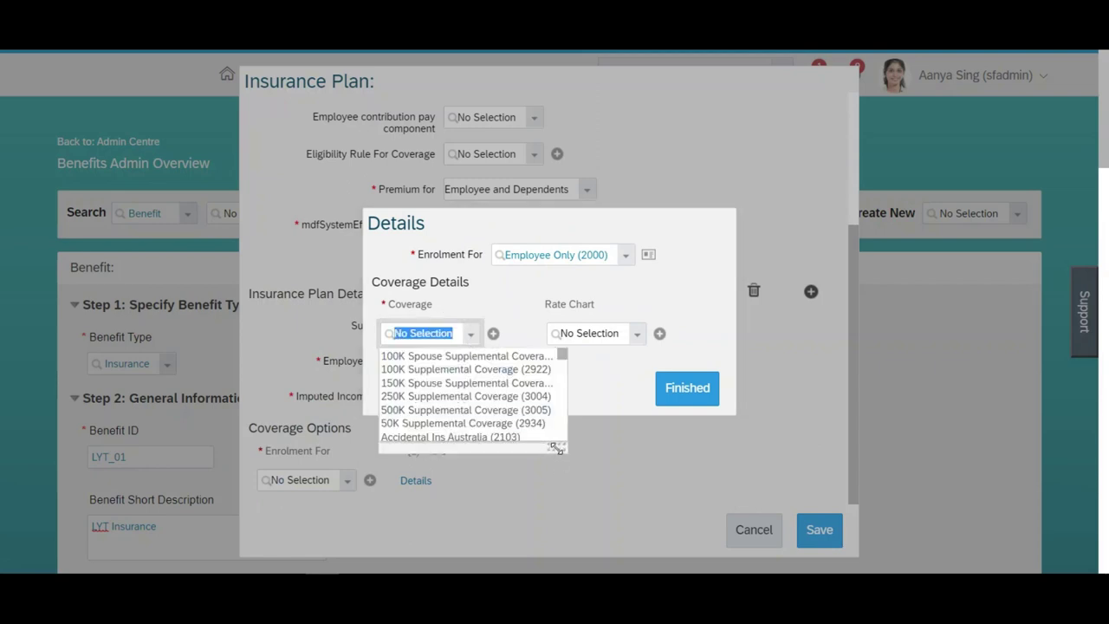
drag(556, 447, 662, 499)
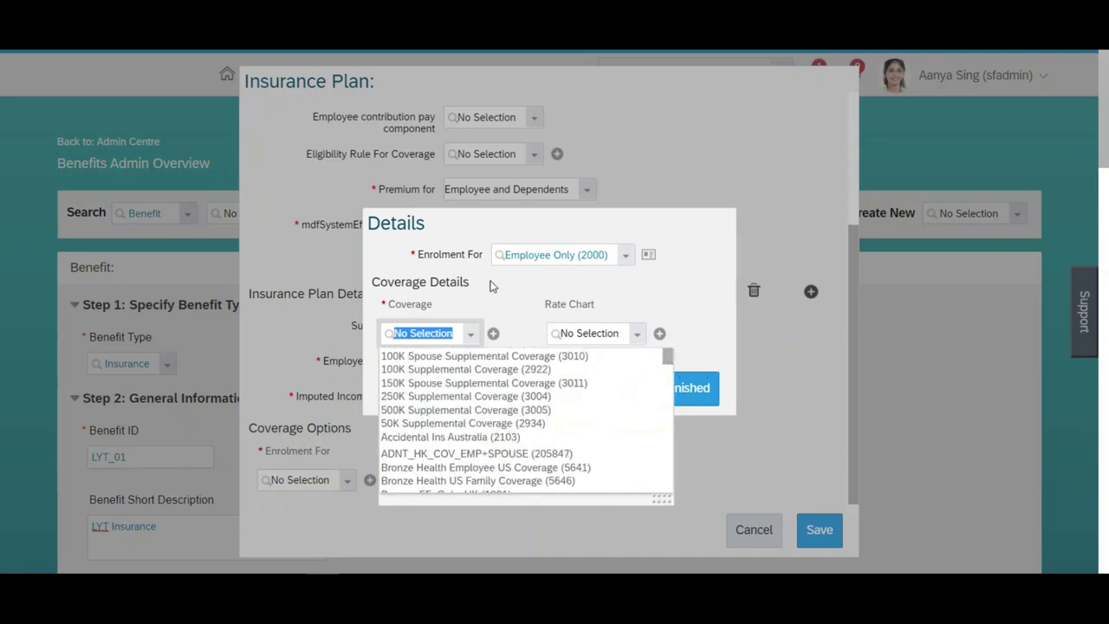
click(494, 333)
Start a new coverage with ID 3000 and name LYT Coverage
click(491, 339)
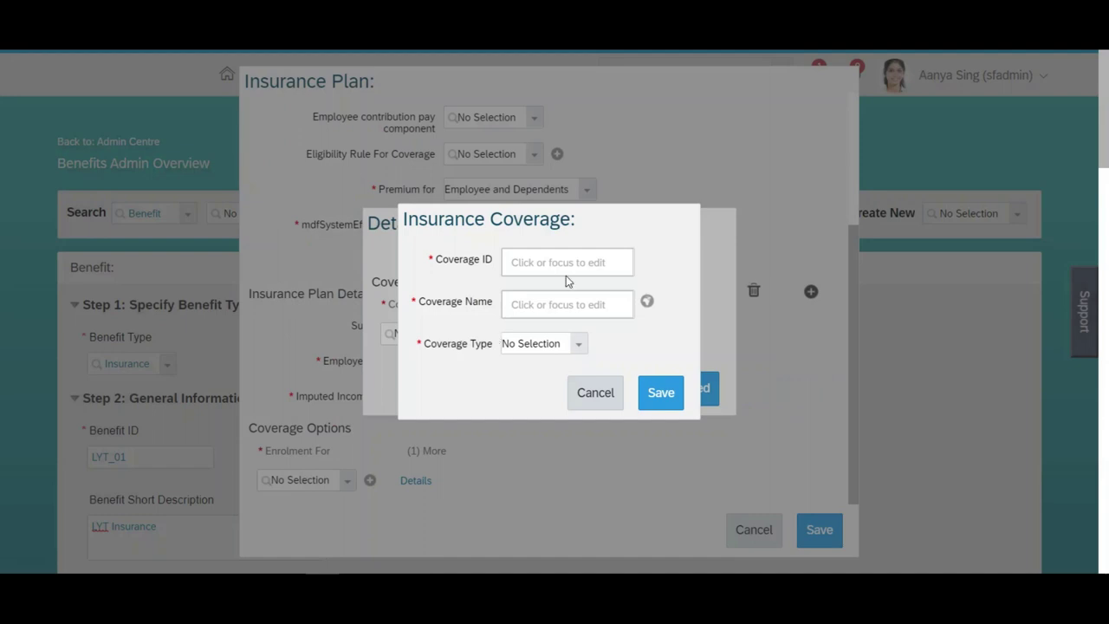
click(574, 260)
text(3000)
click(600, 299)
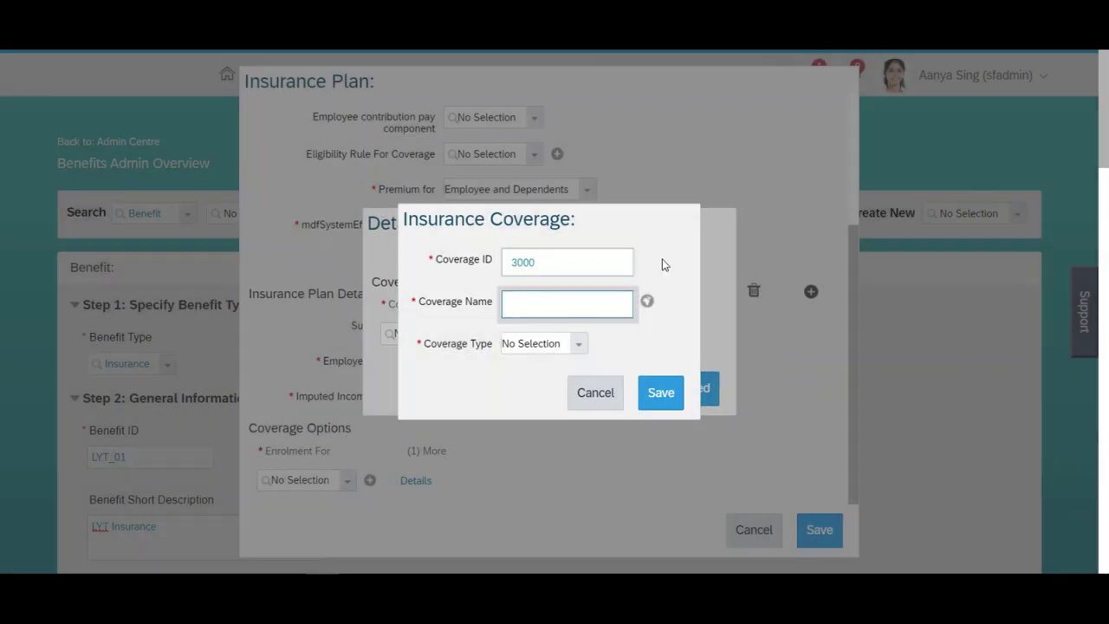
text(LYT Coverage)
click(525, 263)
Set the coverage type to Amount with amount 25000 and save the coverage
click(578, 345)
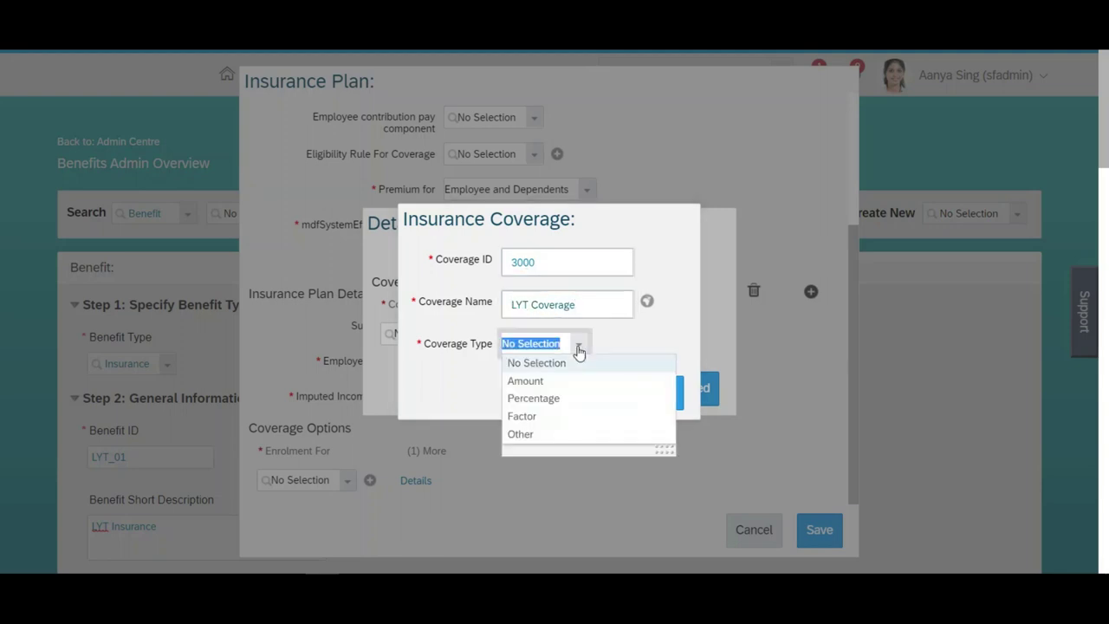
click(513, 382)
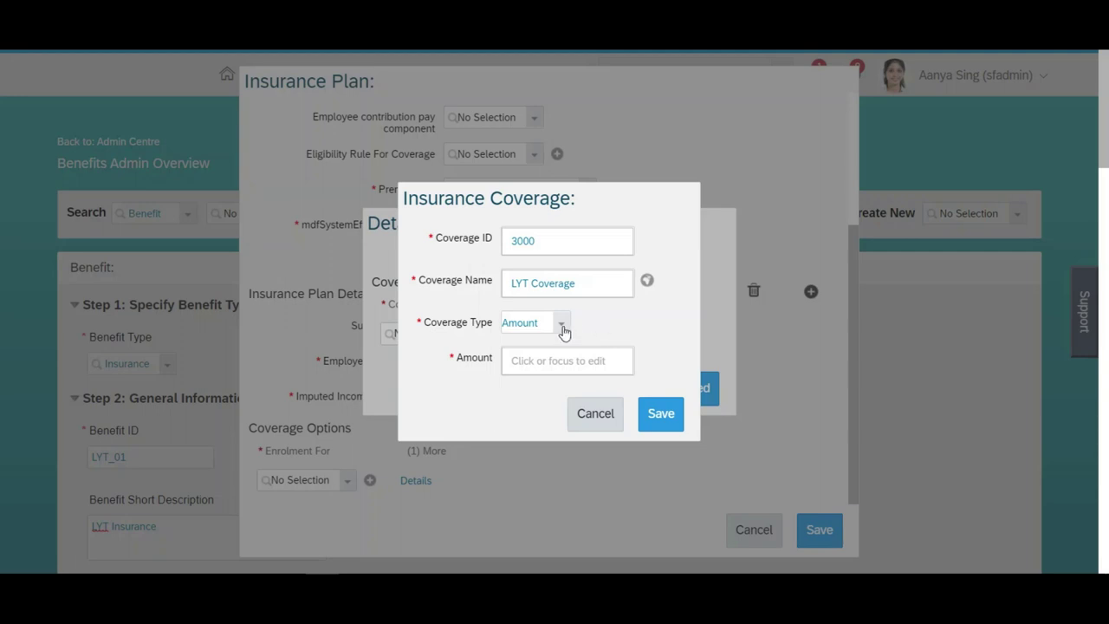
click(562, 327)
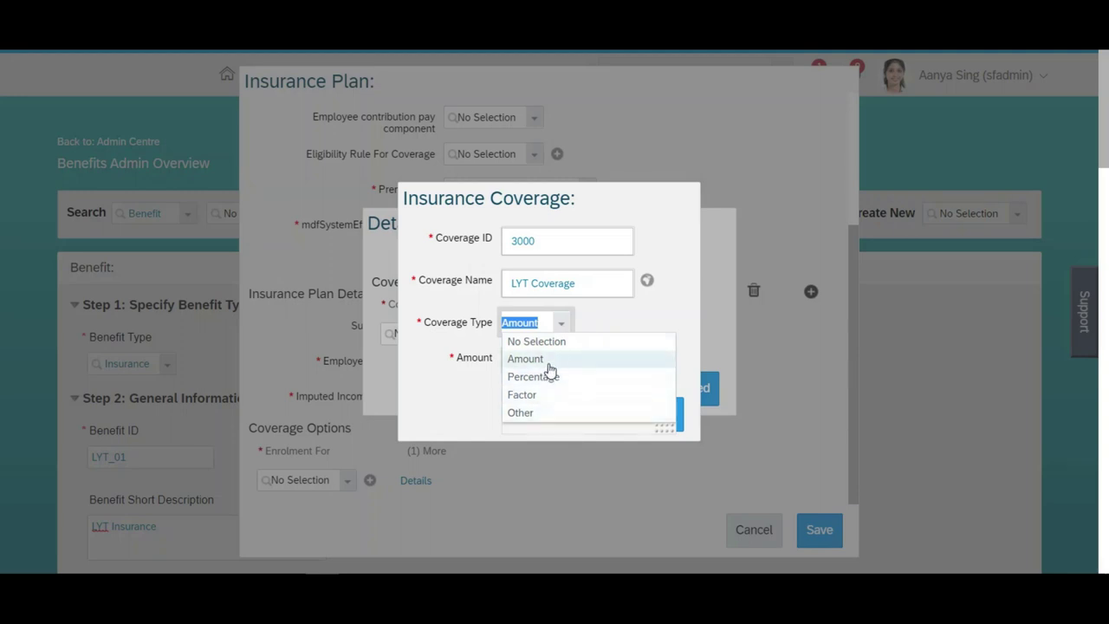
click(596, 323)
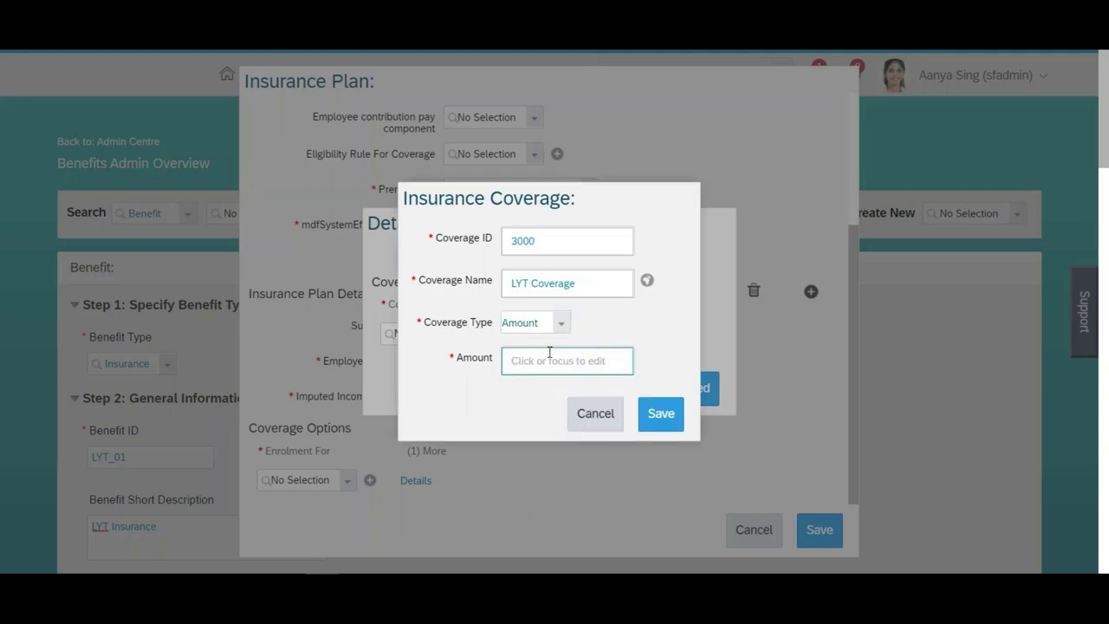
click(549, 352)
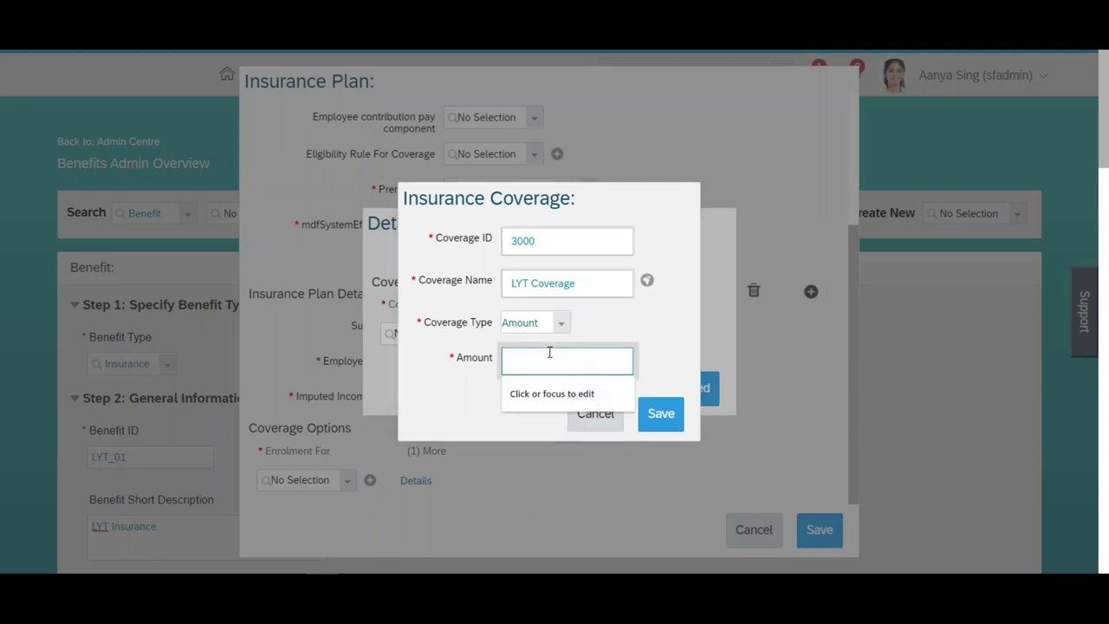
text(25000)
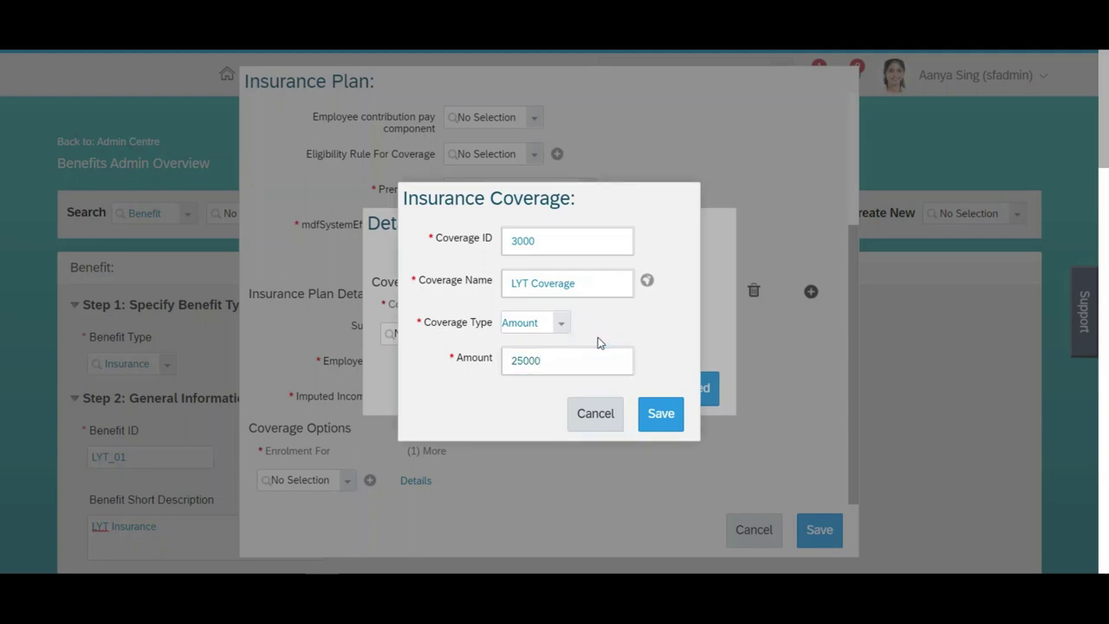
click(661, 416)
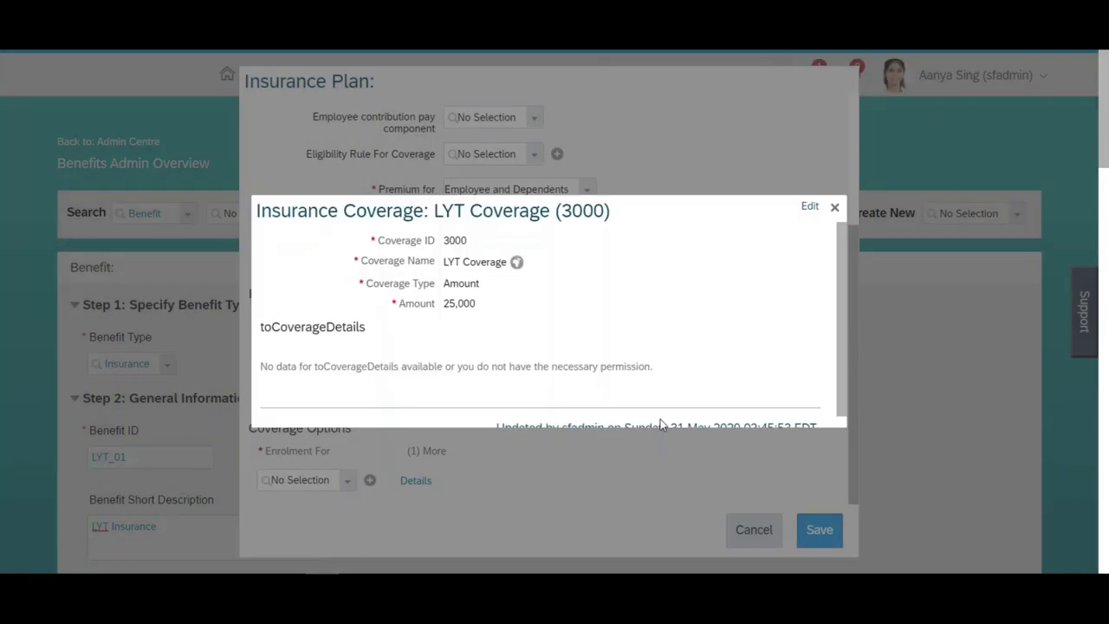
click(834, 207)
Assign LYT Coverage (3000) to the Employee Only enrolment and finish its details
click(441, 333)
text(3000)
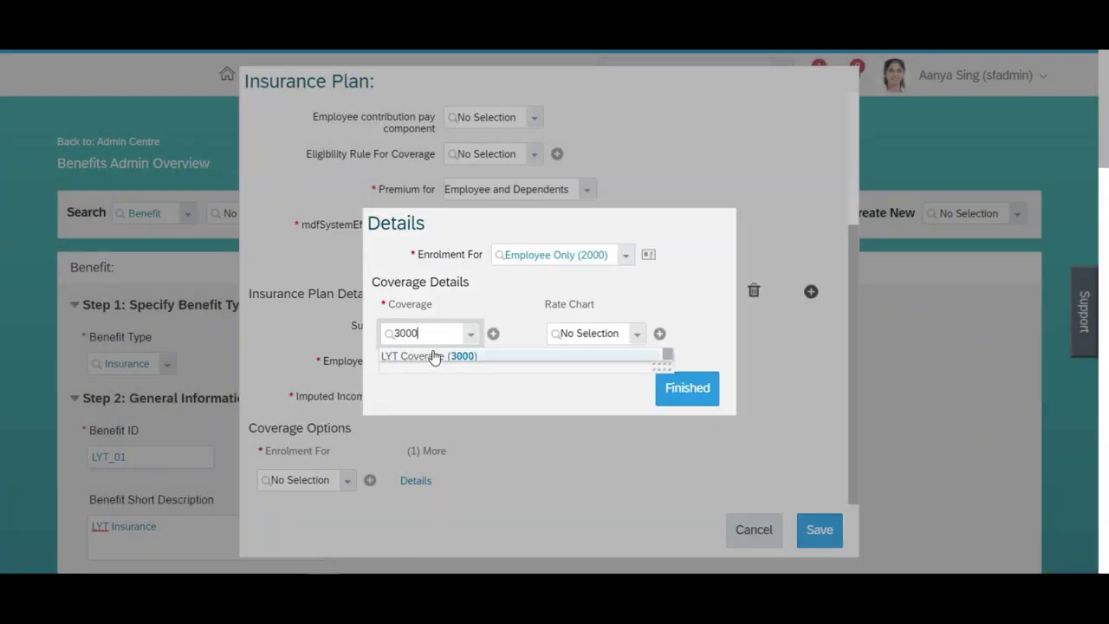
click(434, 355)
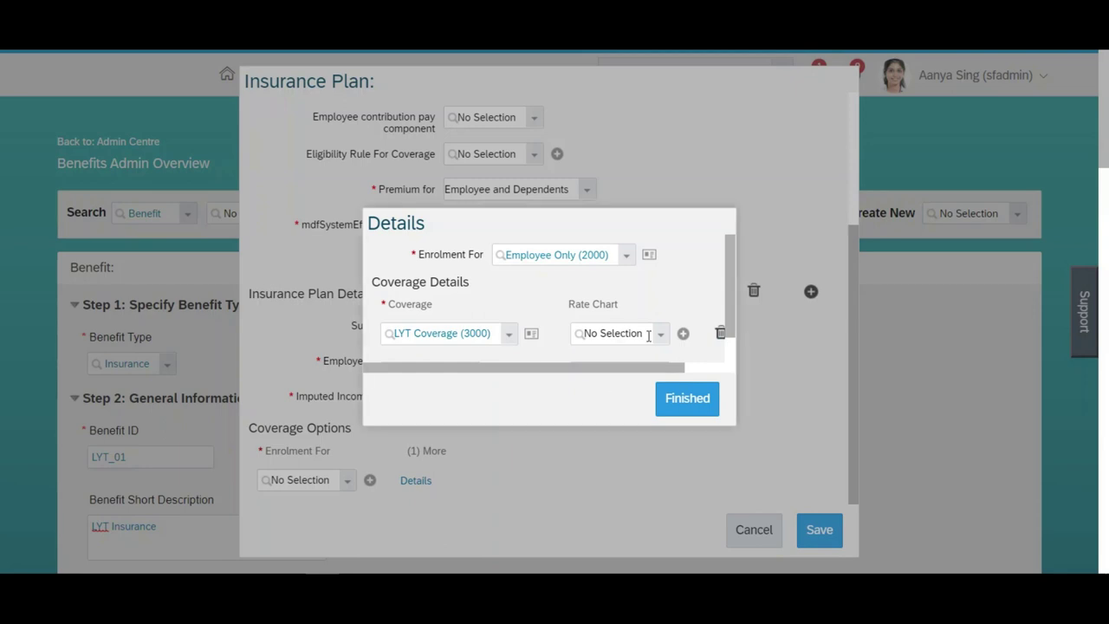
drag(733, 312, 731, 344)
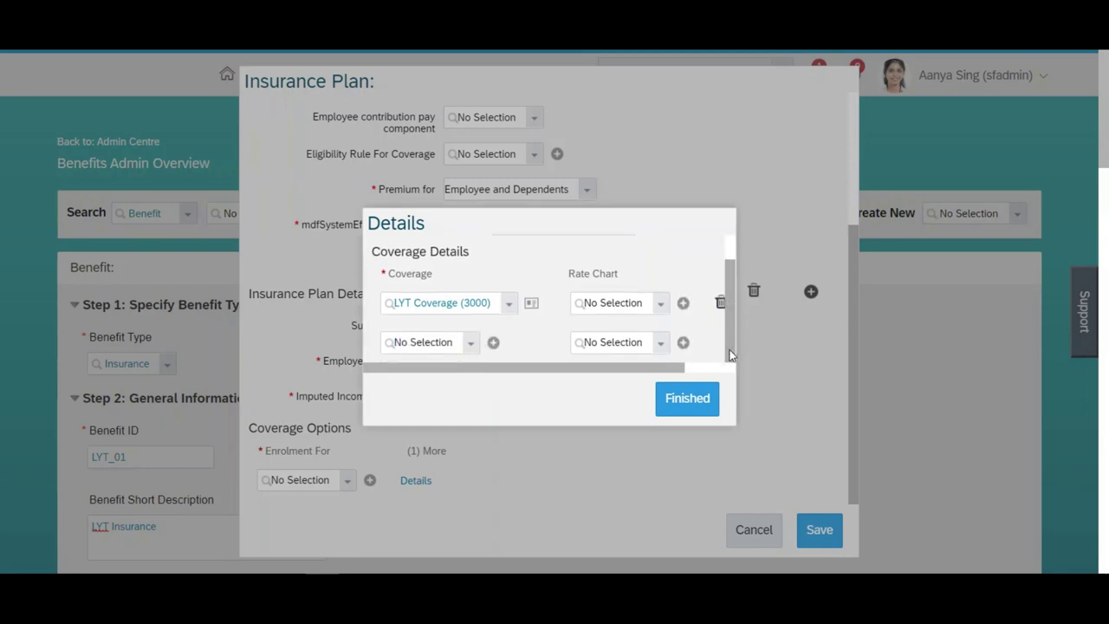
click(691, 404)
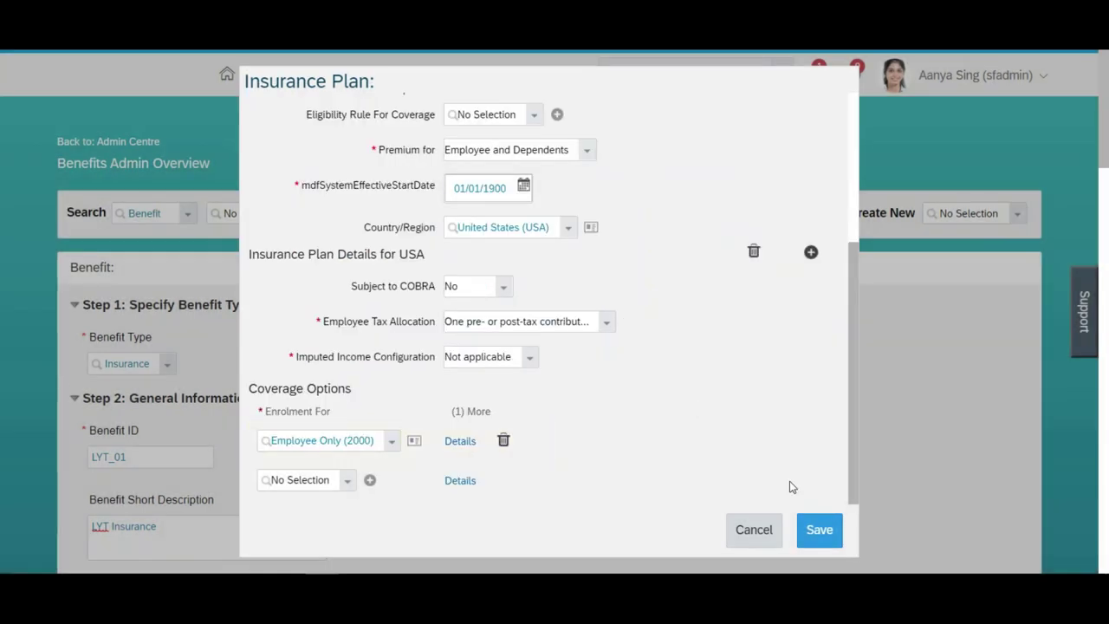
Save and confirm LYT Insurance Plan (1000), then return to the benefit form
click(815, 527)
click(684, 431)
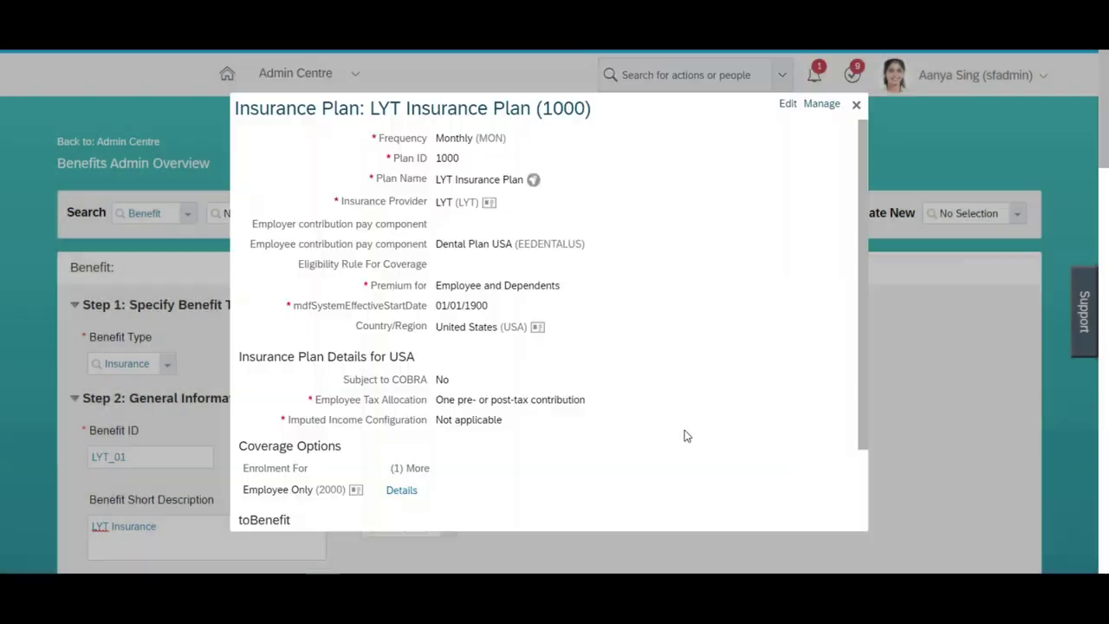
click(856, 105)
drag(1107, 141, 1106, 486)
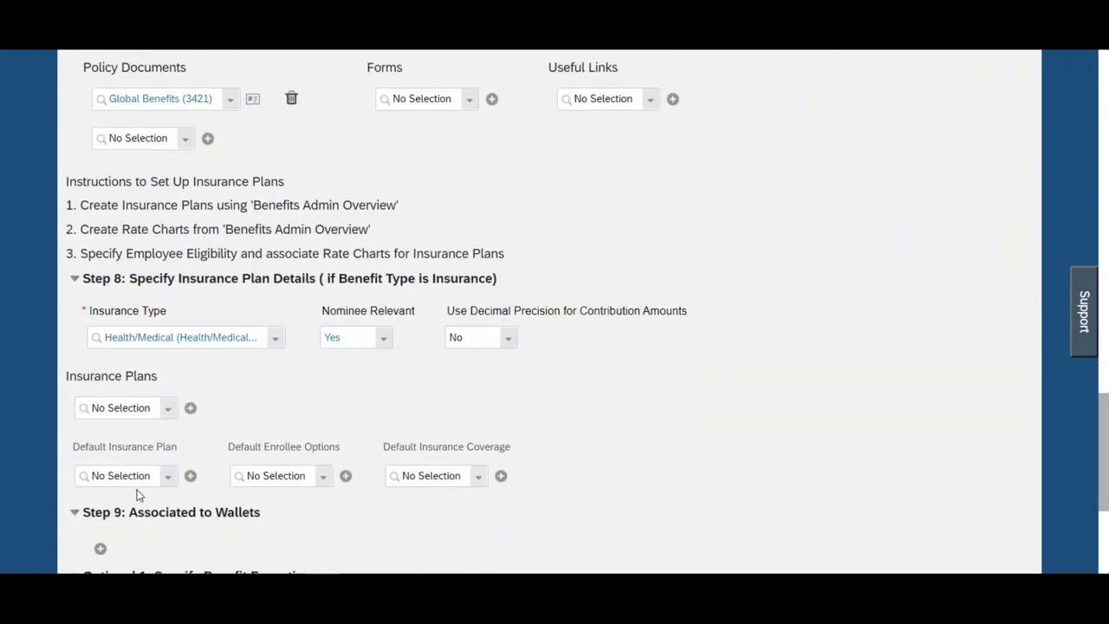
Add LYT Insurance Plan (1000) to Insurance Plans and make it the Default Insurance Plan
click(180, 337)
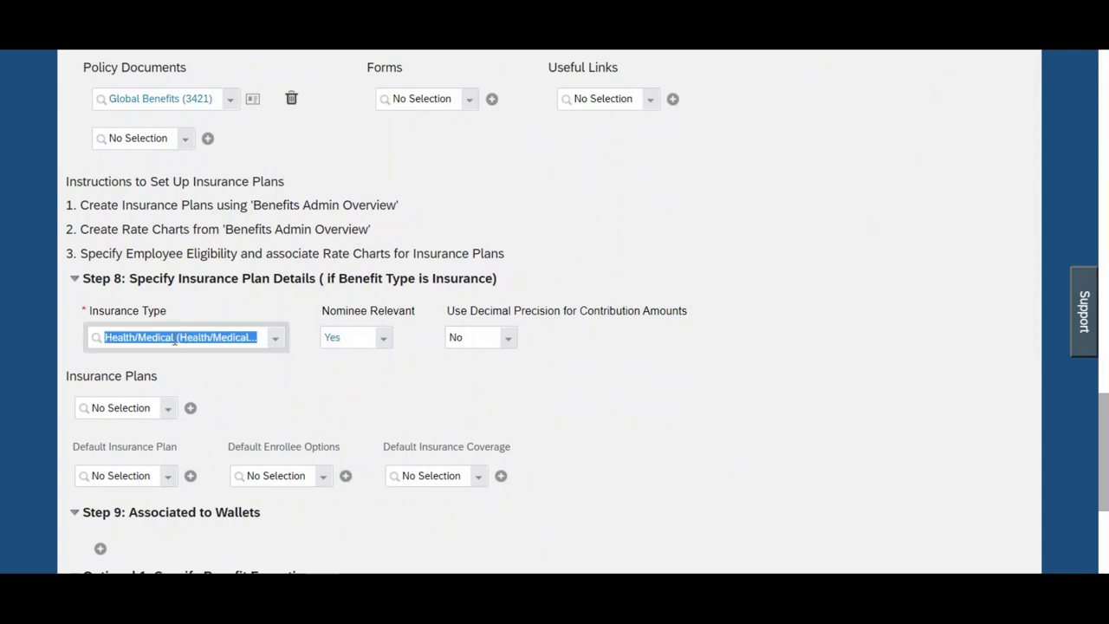
click(174, 339)
click(138, 407)
text(LYT)
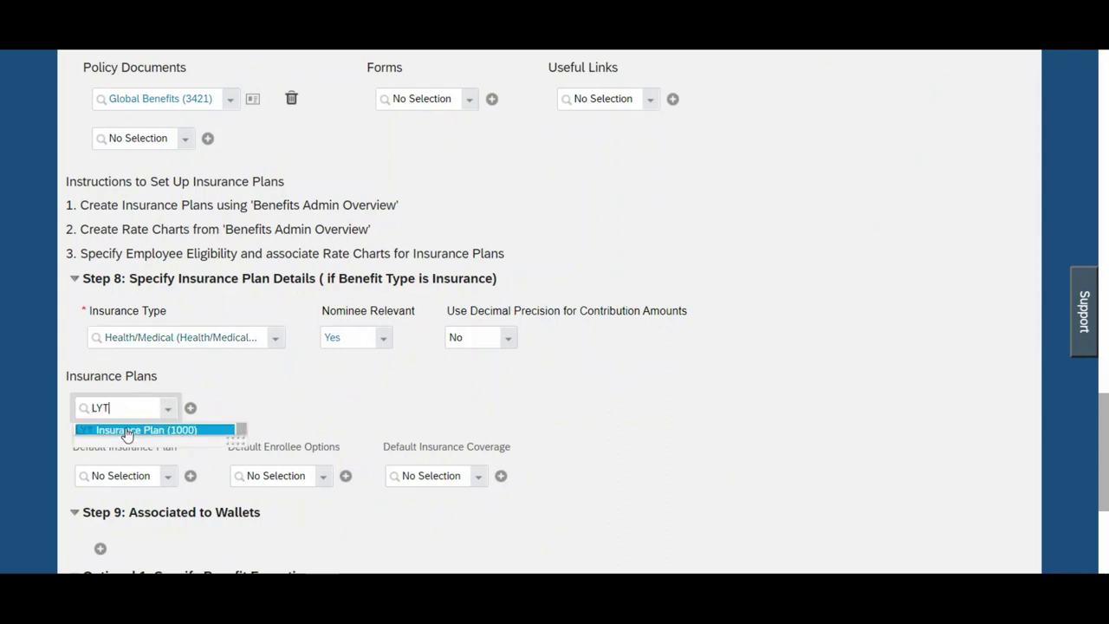
click(127, 430)
click(124, 514)
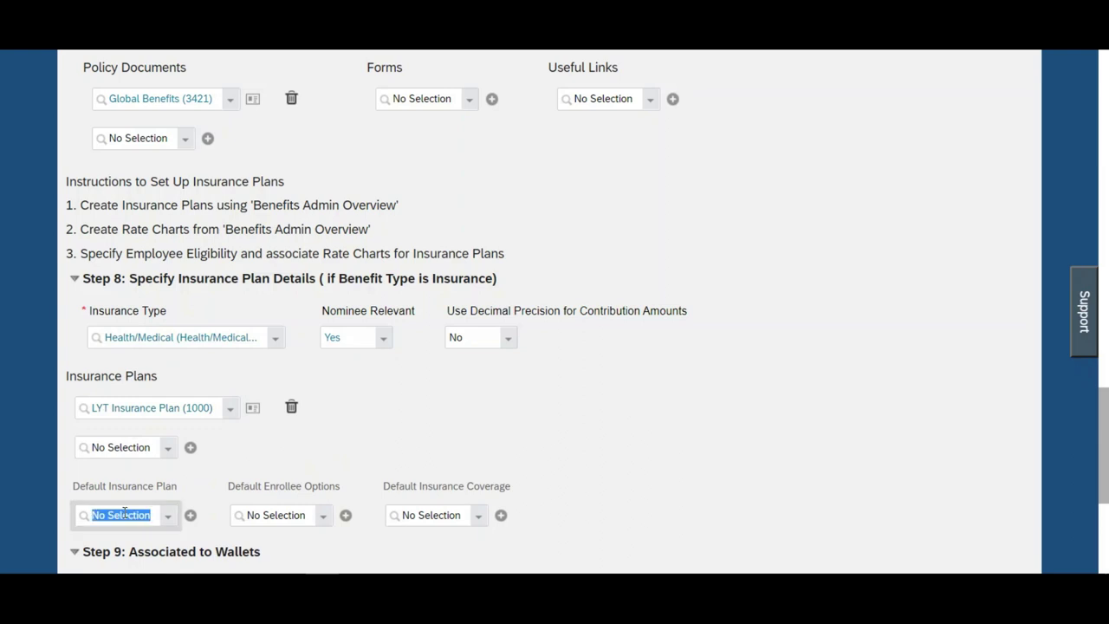
text(LYT)
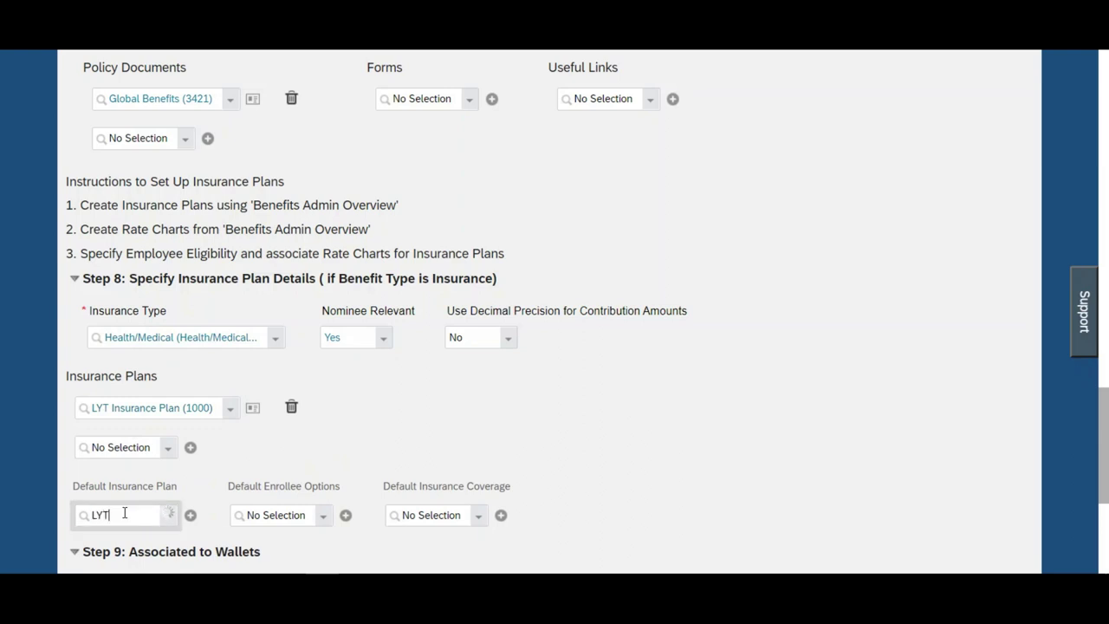
click(122, 536)
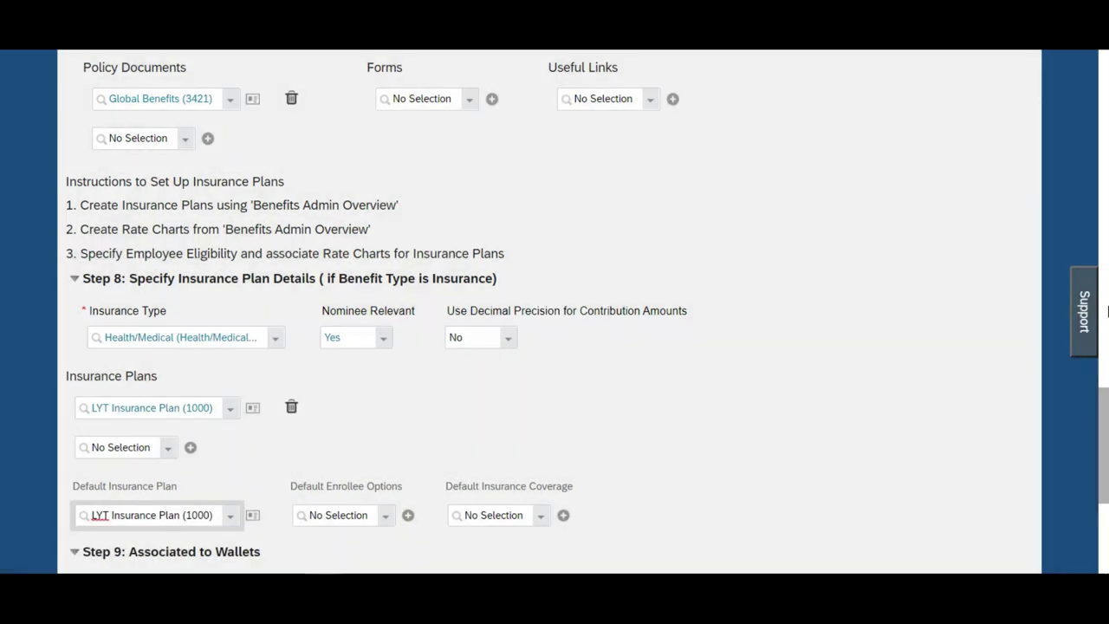
Set Employee Only (2000) as default enrollee option and LYT Coverage (3000) as default coverage
scroll(704, 442, down, 2)
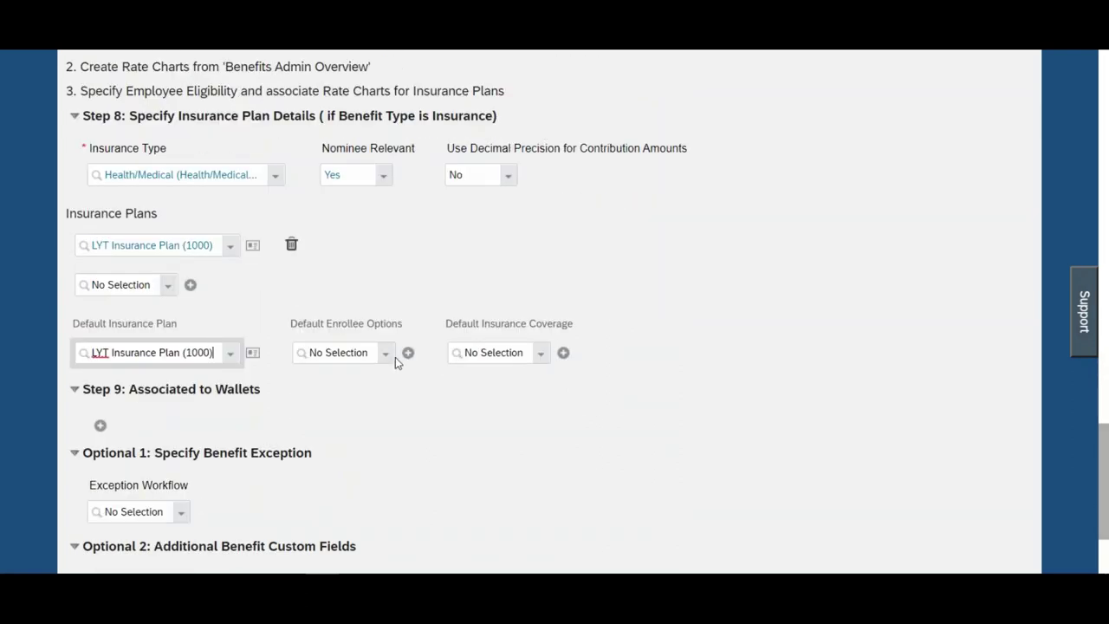
click(387, 360)
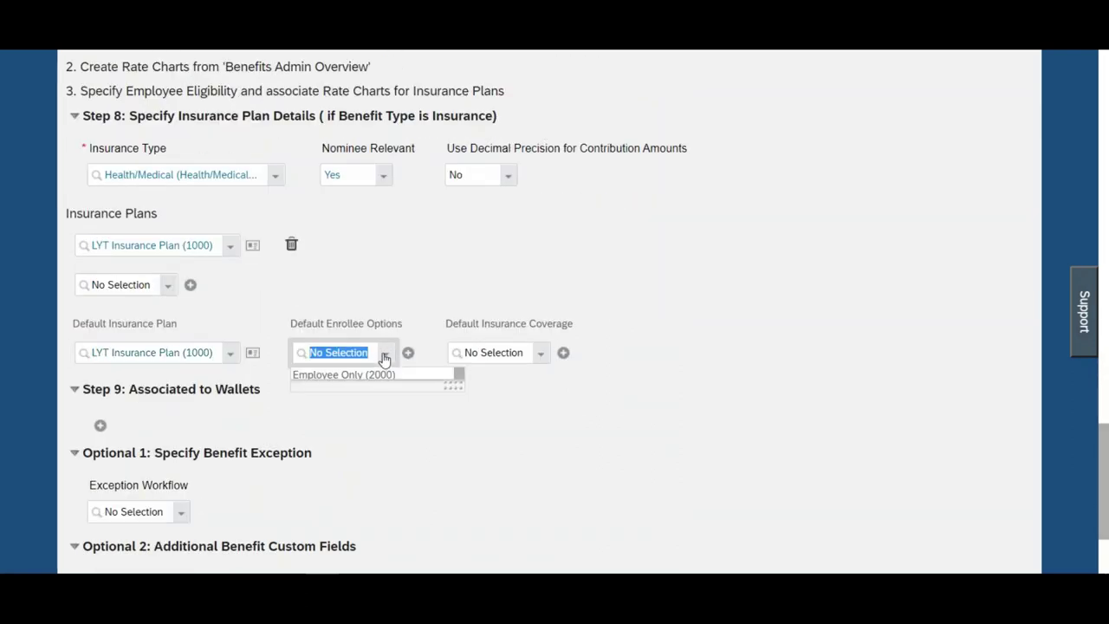
click(369, 372)
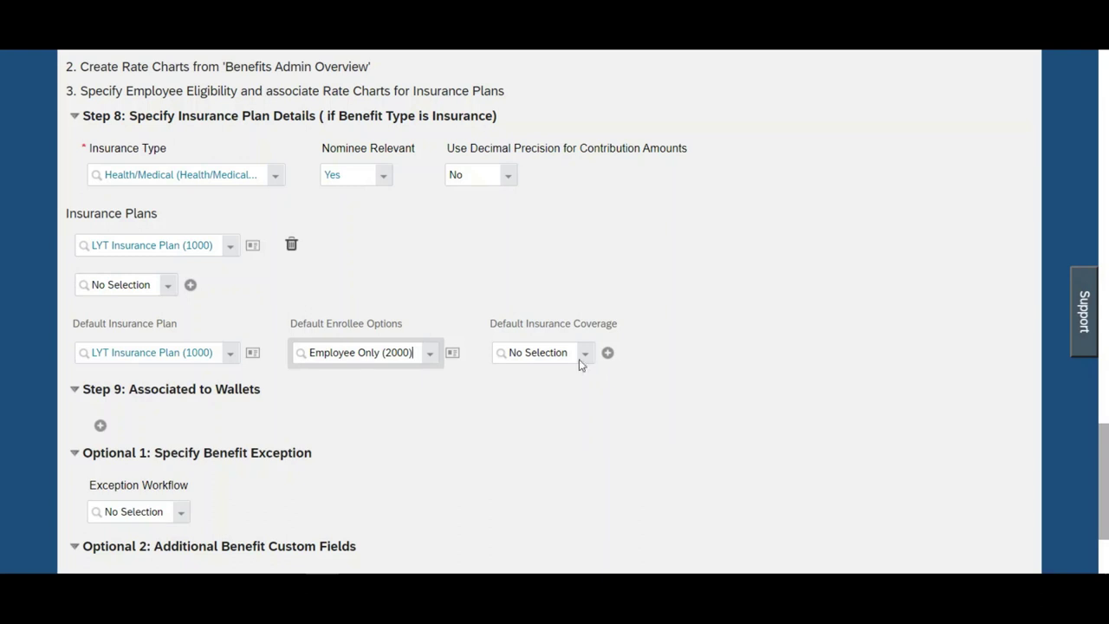
click(553, 356)
text(2000)
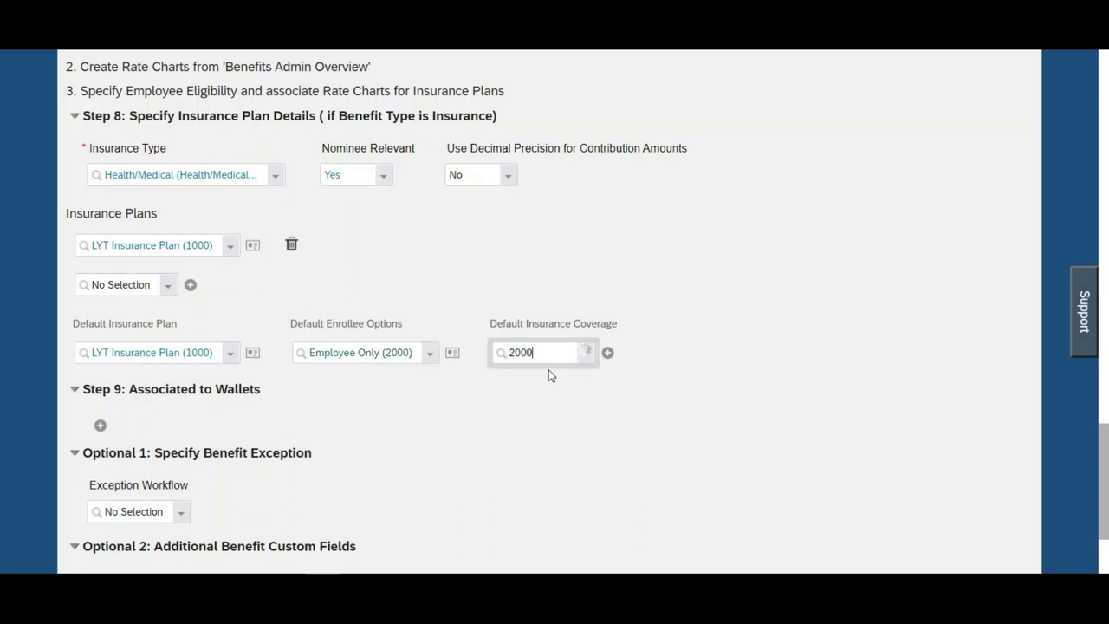
key(BackSpace)
key(BackSpace)
key(BackSpace)
key(BackSpace)
text(3000)
click(549, 376)
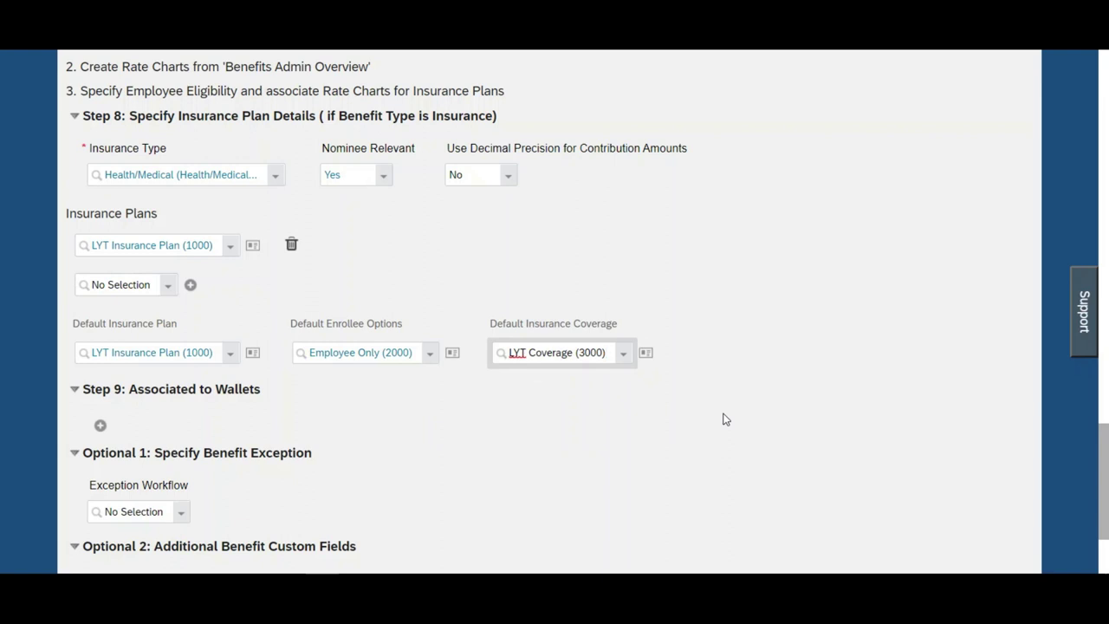
click(251, 354)
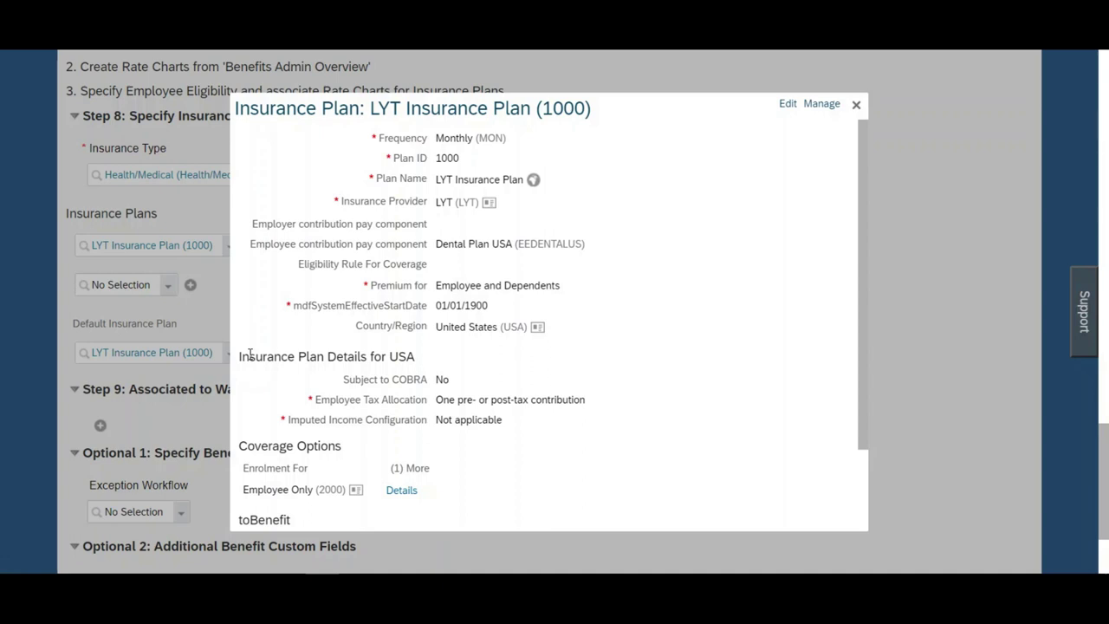
Edit LYT Insurance Plan effective 01/01/1900 and open the Employee Only coverage details
click(787, 105)
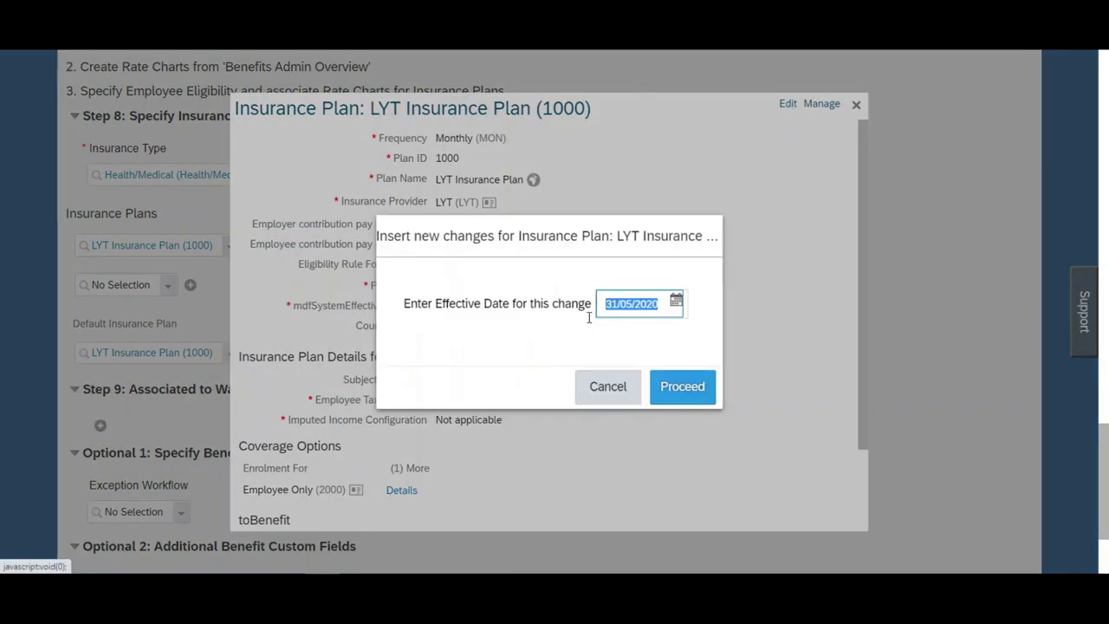
text(01011900)
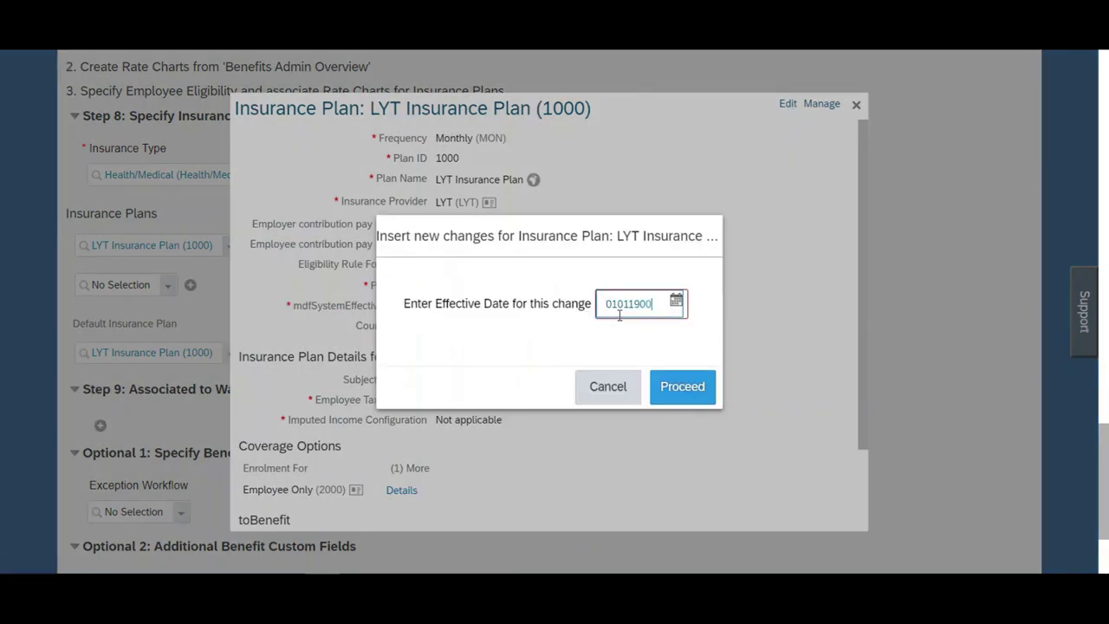
click(679, 388)
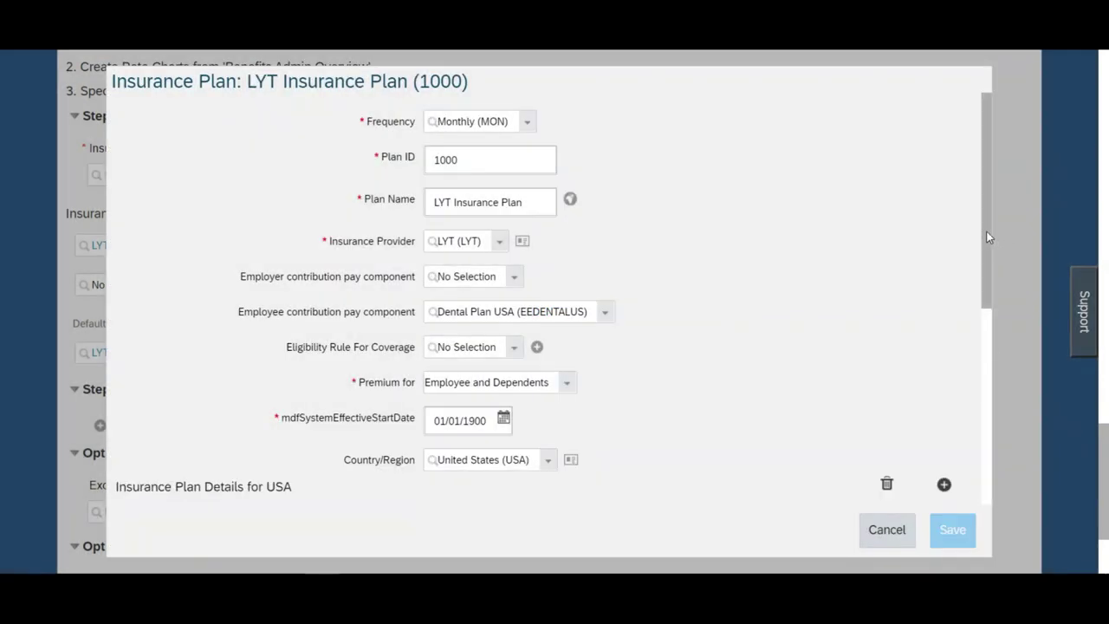
drag(985, 237, 988, 440)
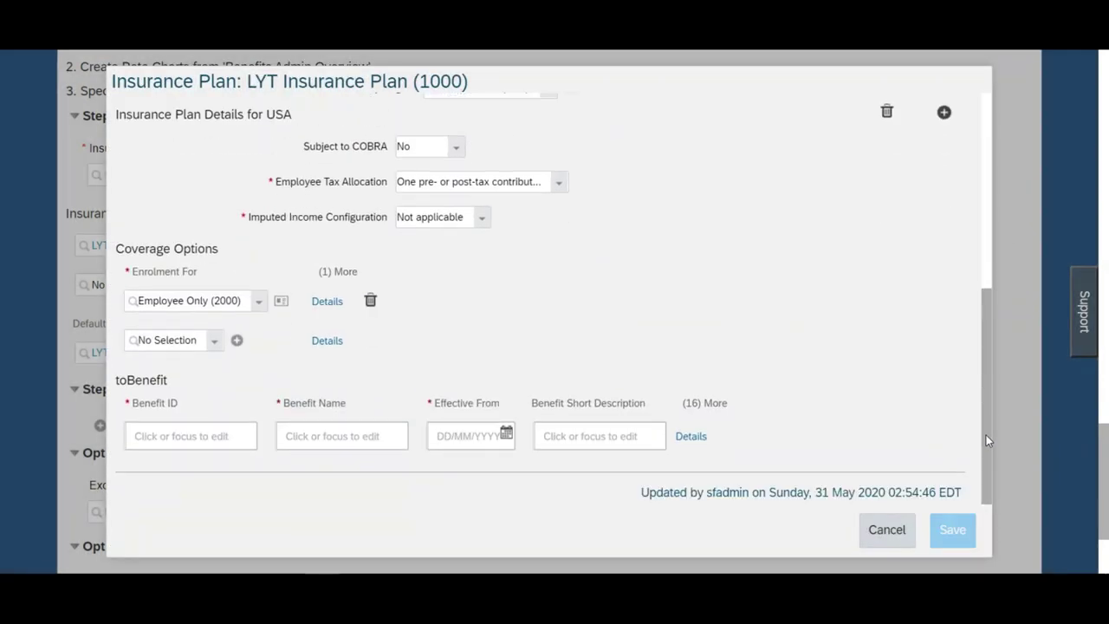
click(327, 303)
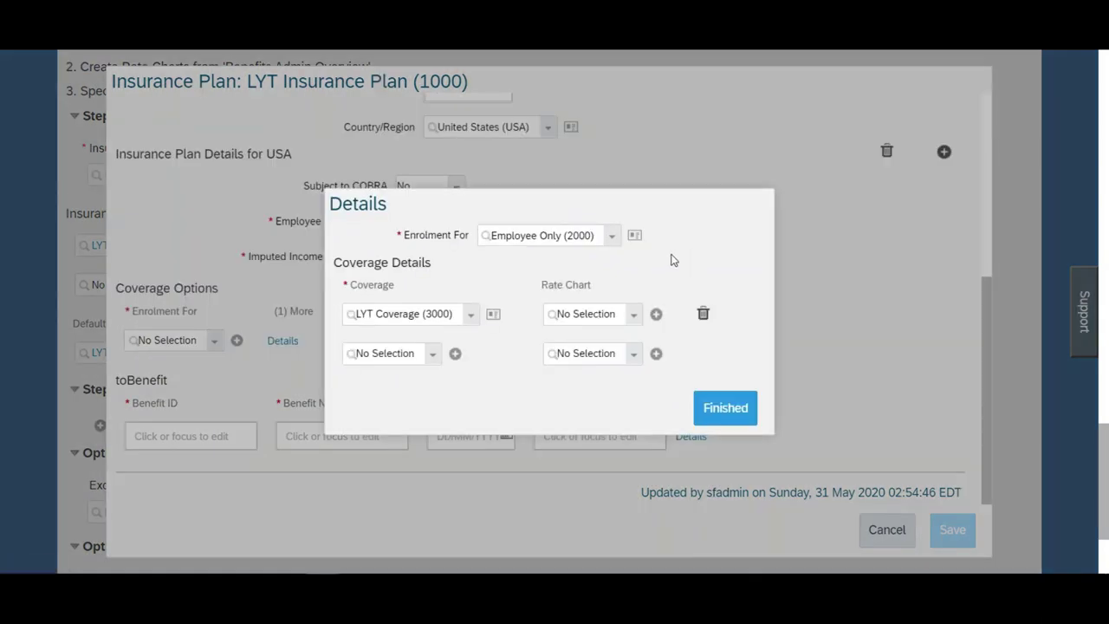
Add a new rate chart to LYT Coverage, keep type Regular, and open its first rate row's details
click(656, 314)
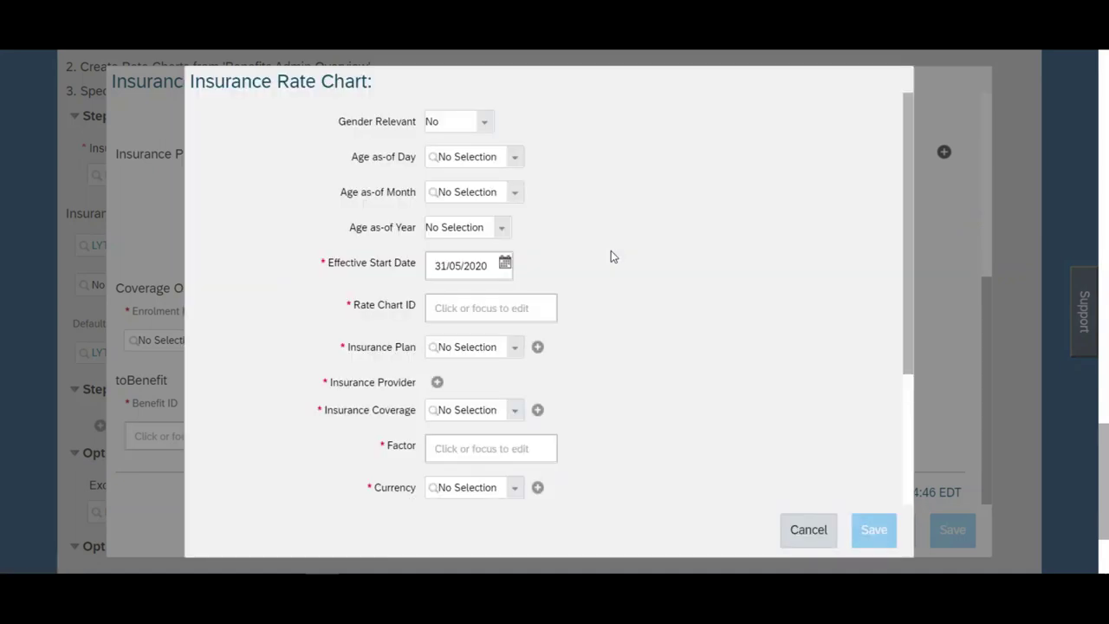
drag(909, 214, 904, 351)
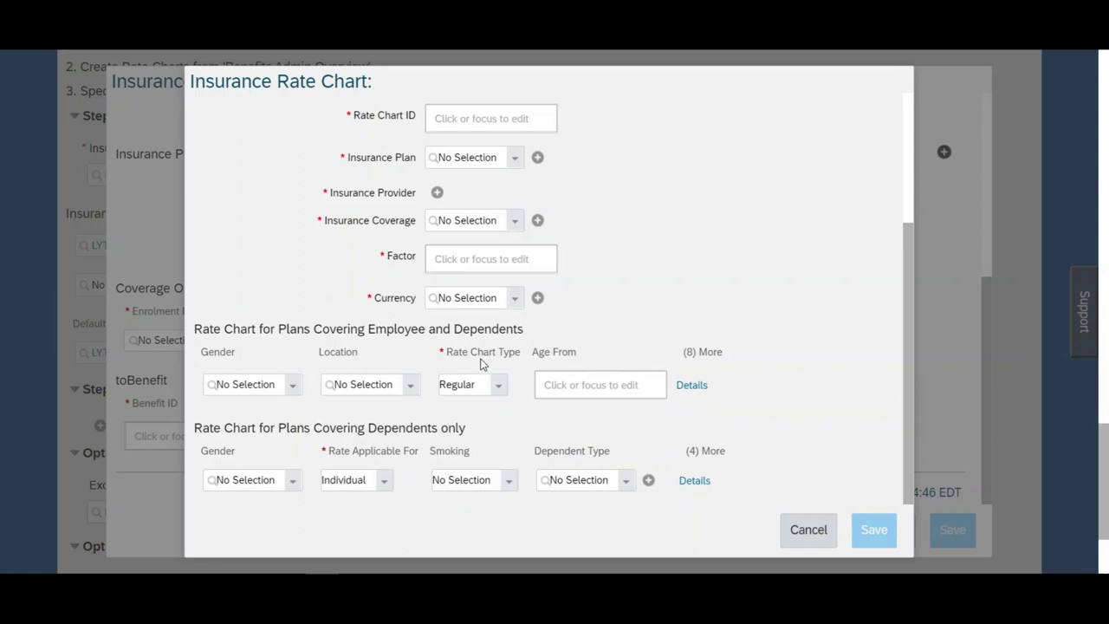
click(480, 387)
click(614, 310)
click(693, 387)
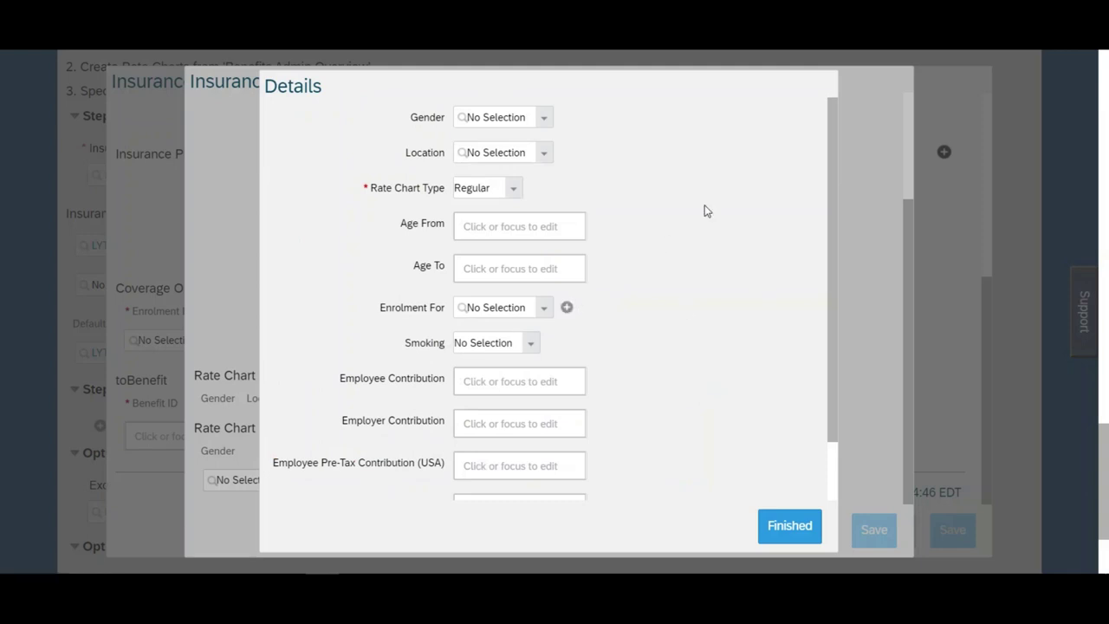
Enter ages 18 to 60 in the first rate row and check its empty enrolment type list
click(521, 226)
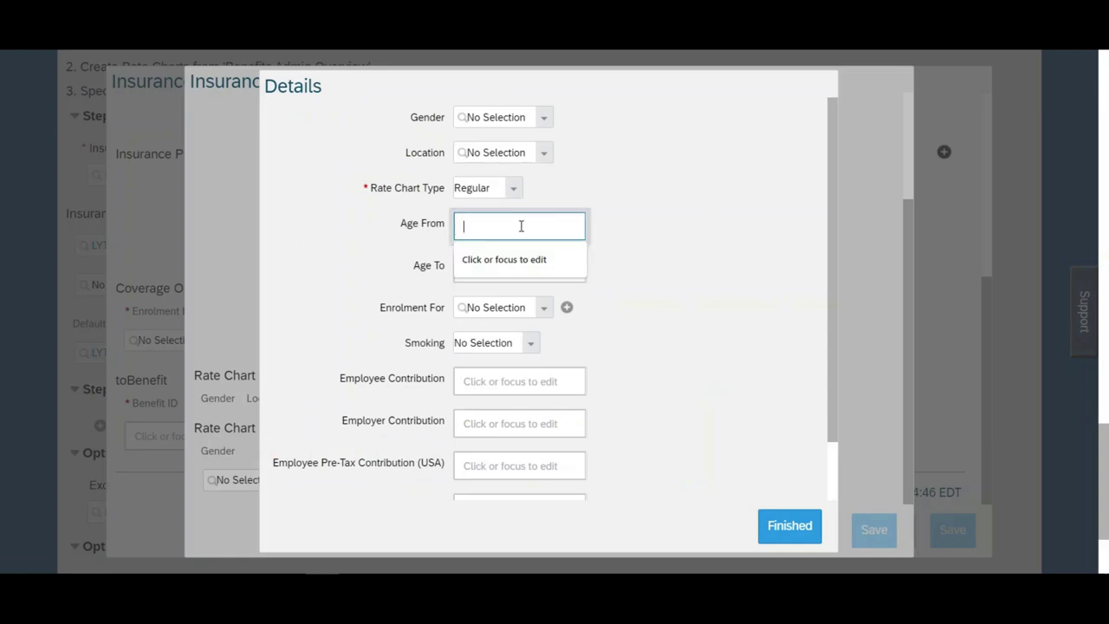
text(18)
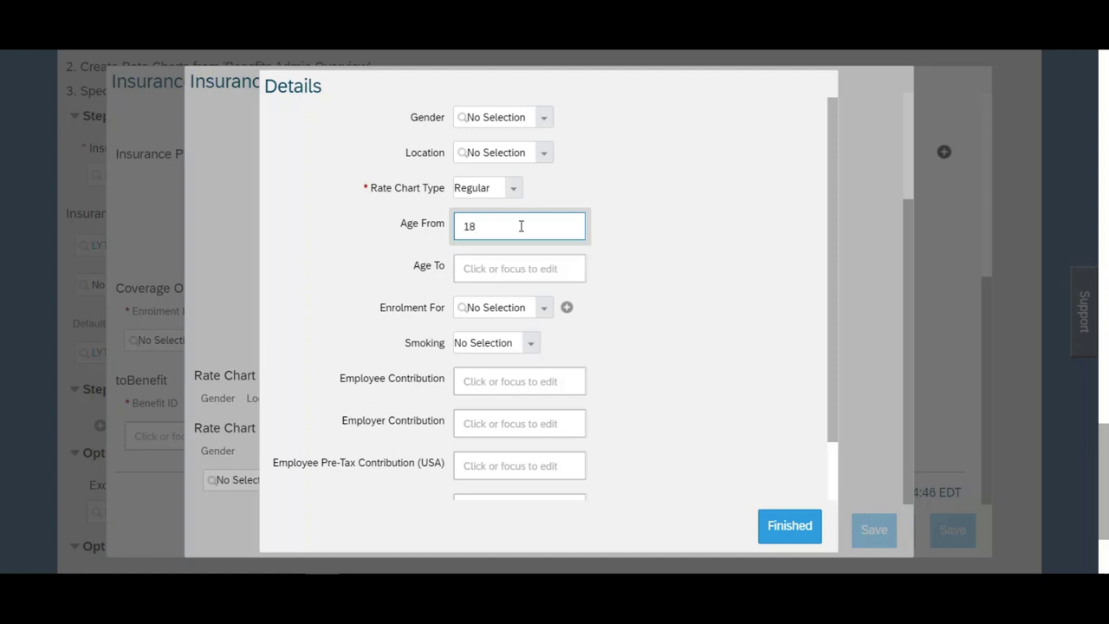
click(504, 276)
text(60)
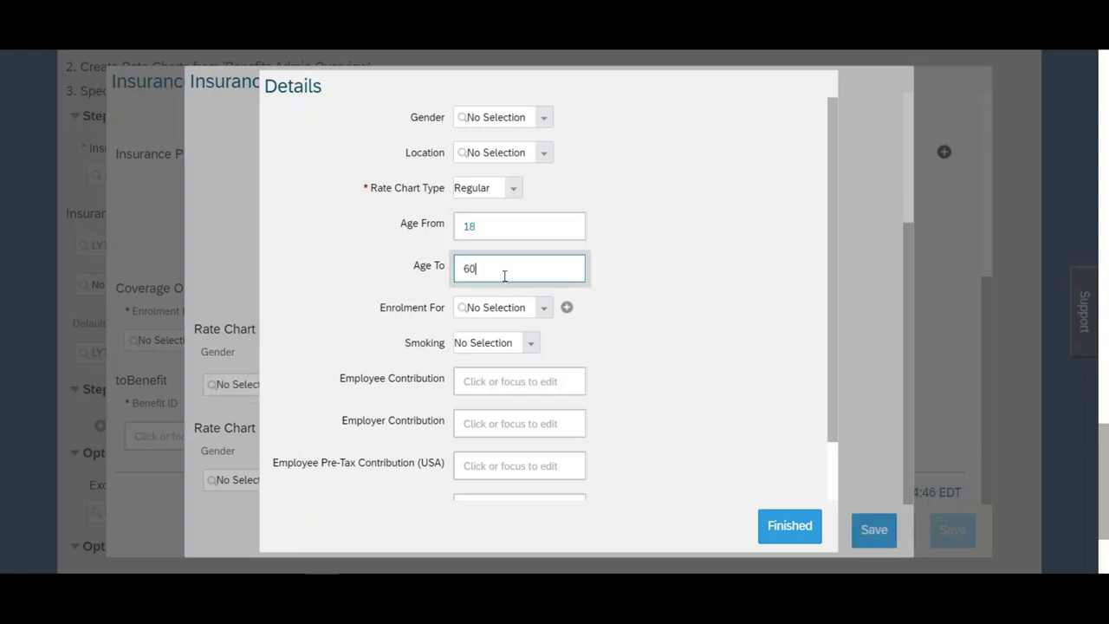
click(663, 326)
click(541, 312)
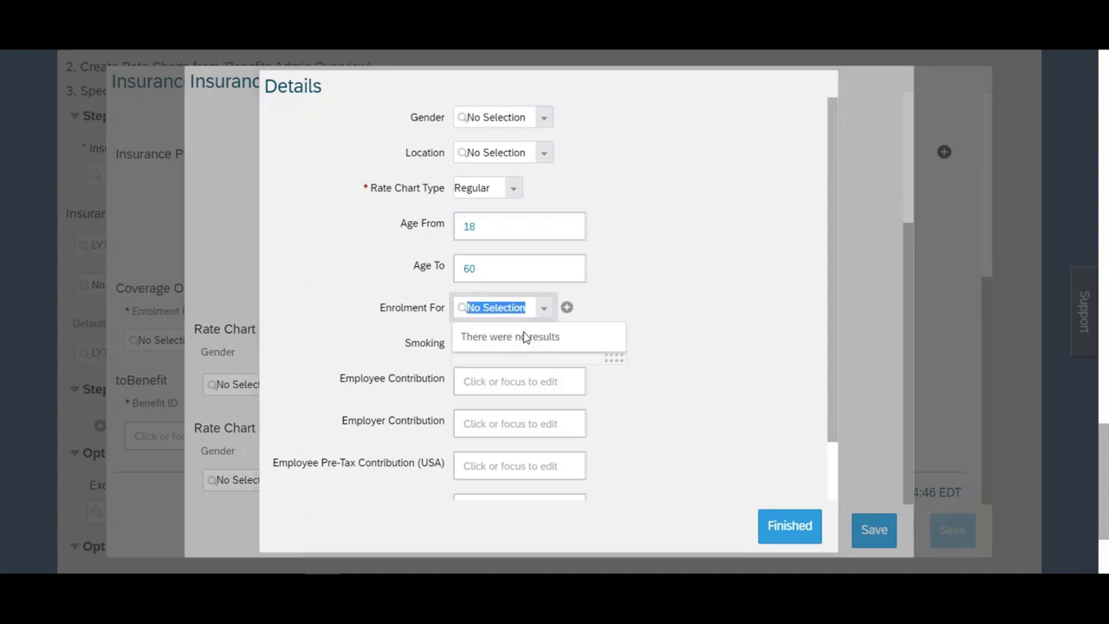
click(544, 316)
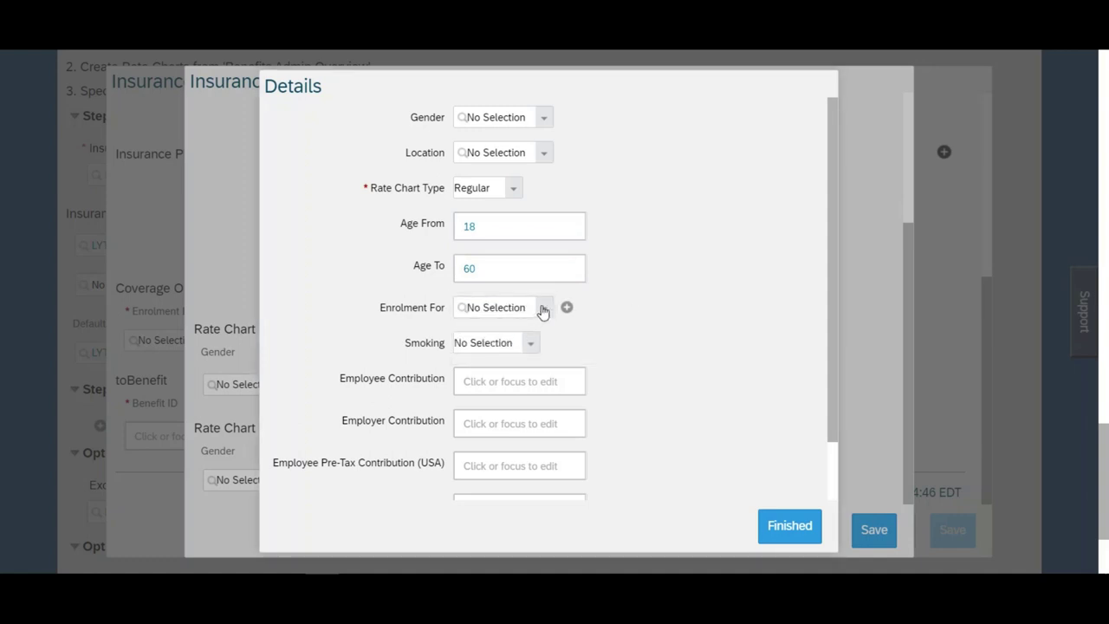
click(542, 312)
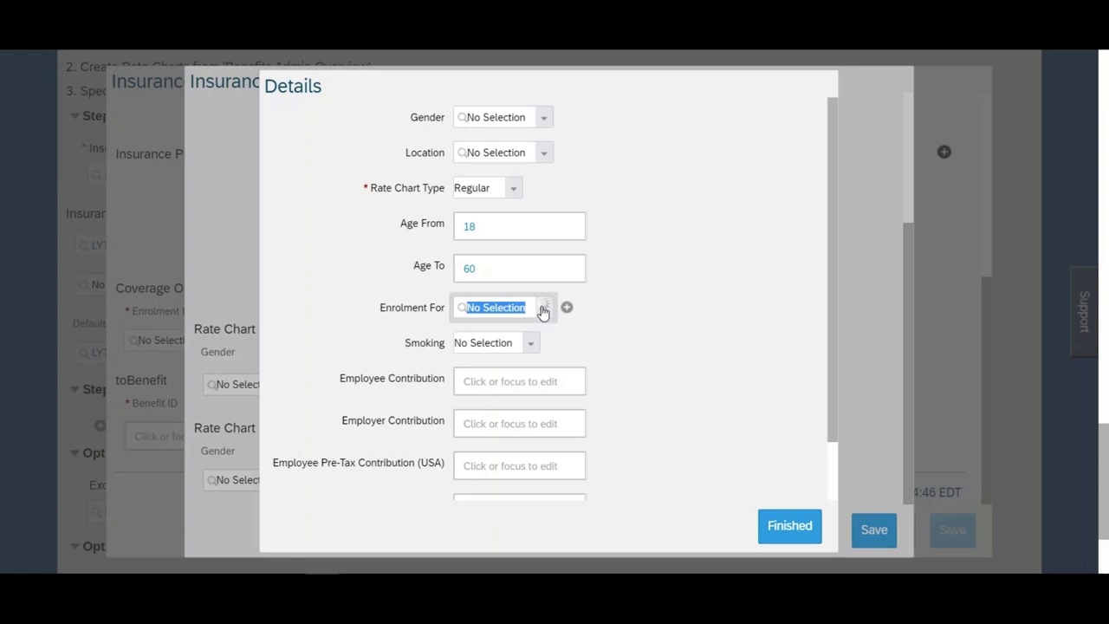
click(651, 295)
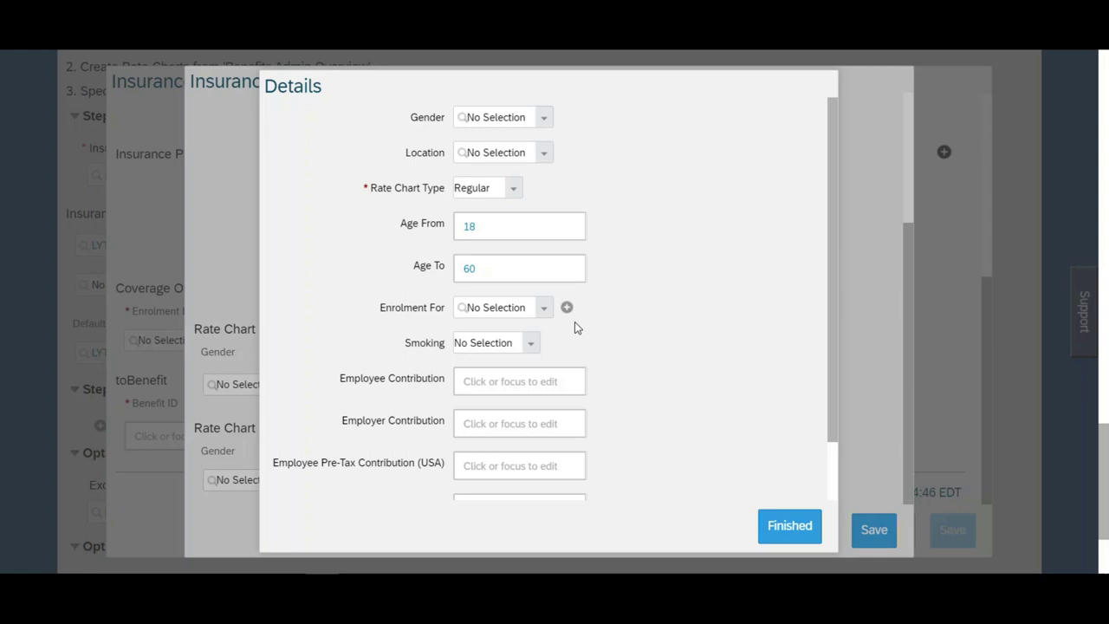
Set Smoking to Not Relevant, employee contribution 50 and employer contribution 75, and finish the row
click(531, 345)
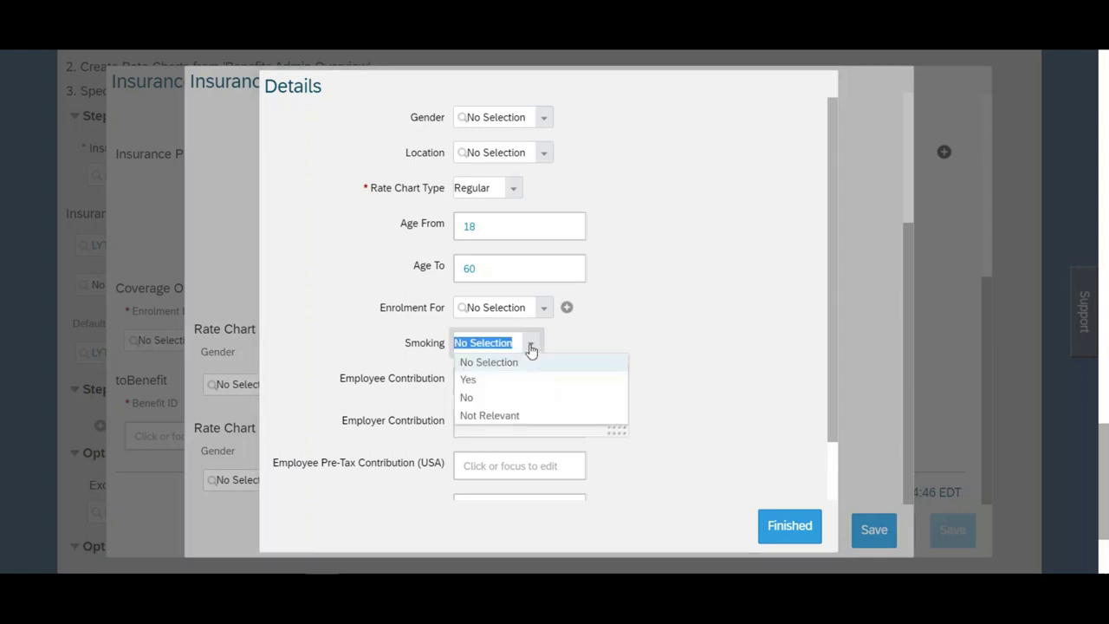
click(488, 417)
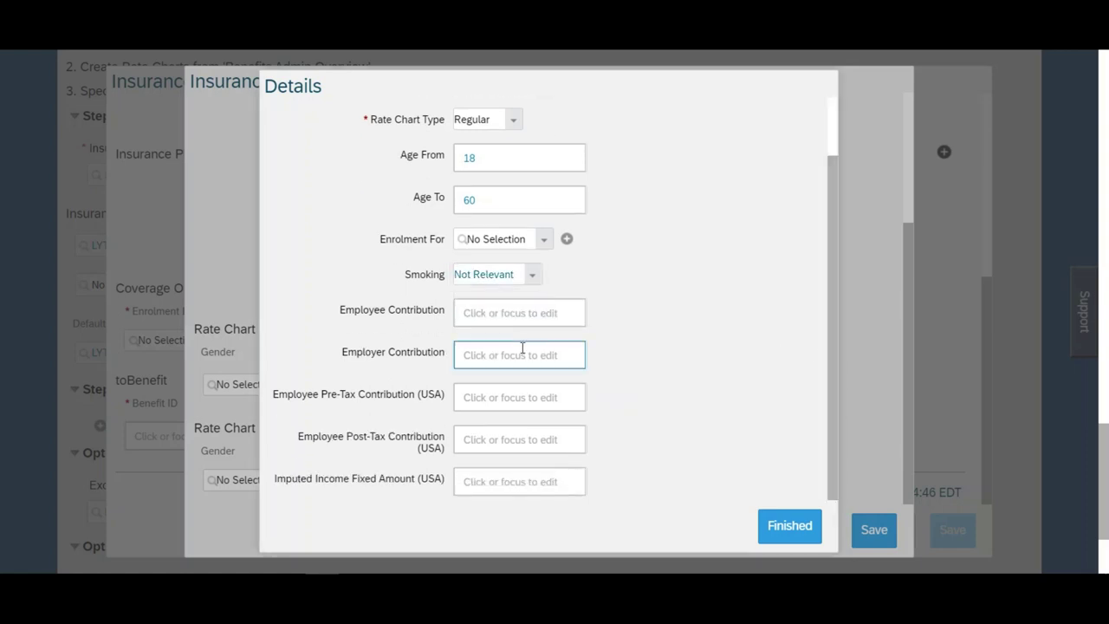
click(516, 319)
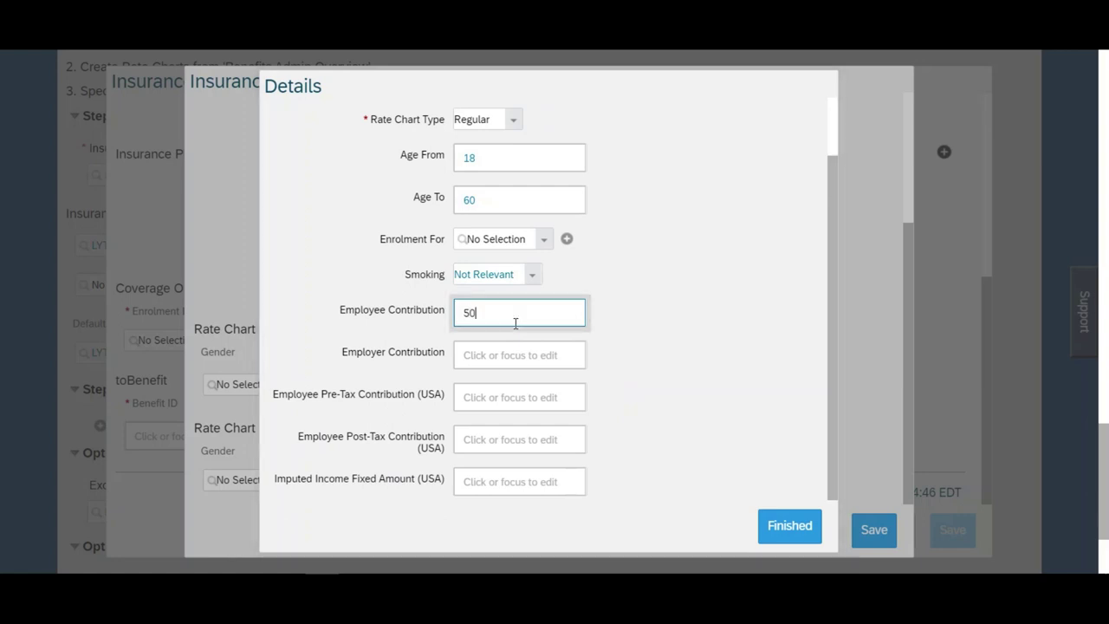
click(507, 355)
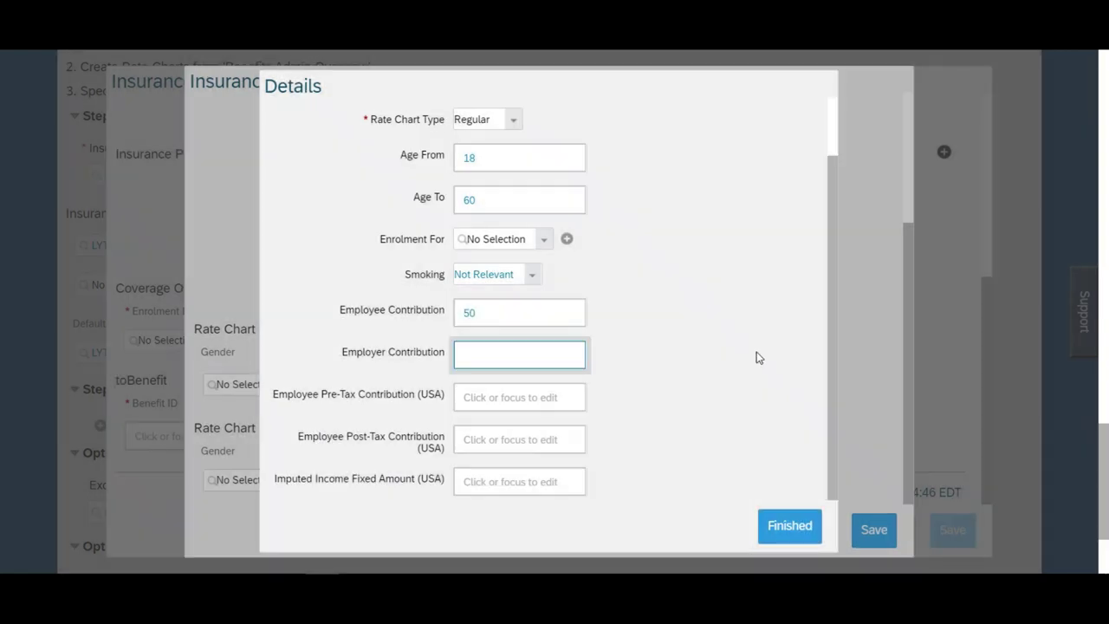
text(75)
click(778, 530)
Enter Factor -1, then reopen the first rate row's details to recheck contributions 50 and 75
click(457, 262)
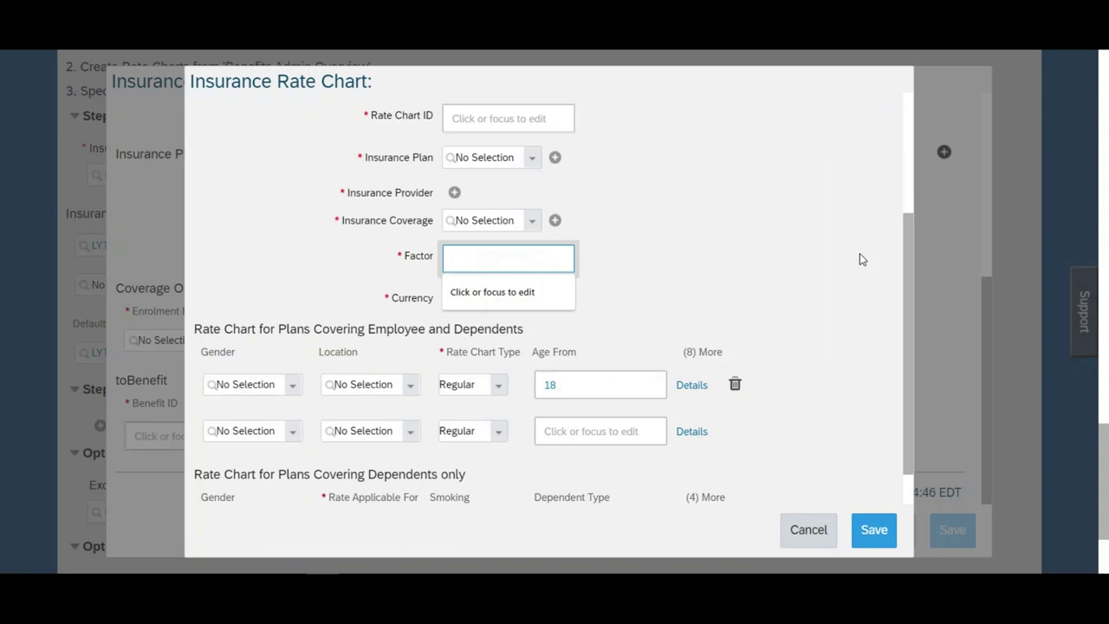
text(1)
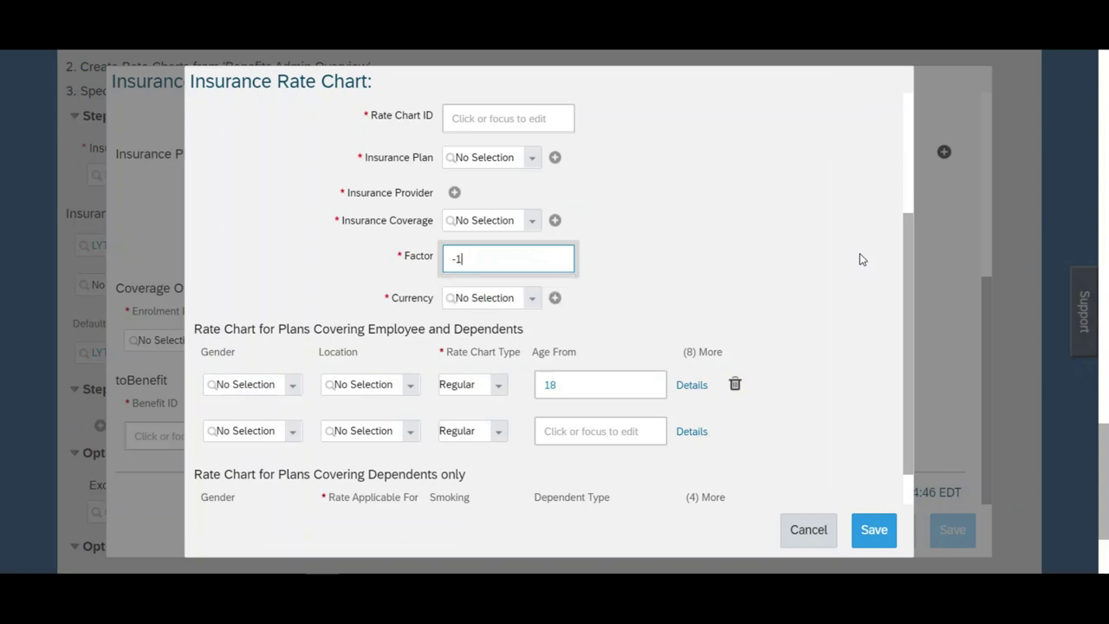
click(692, 387)
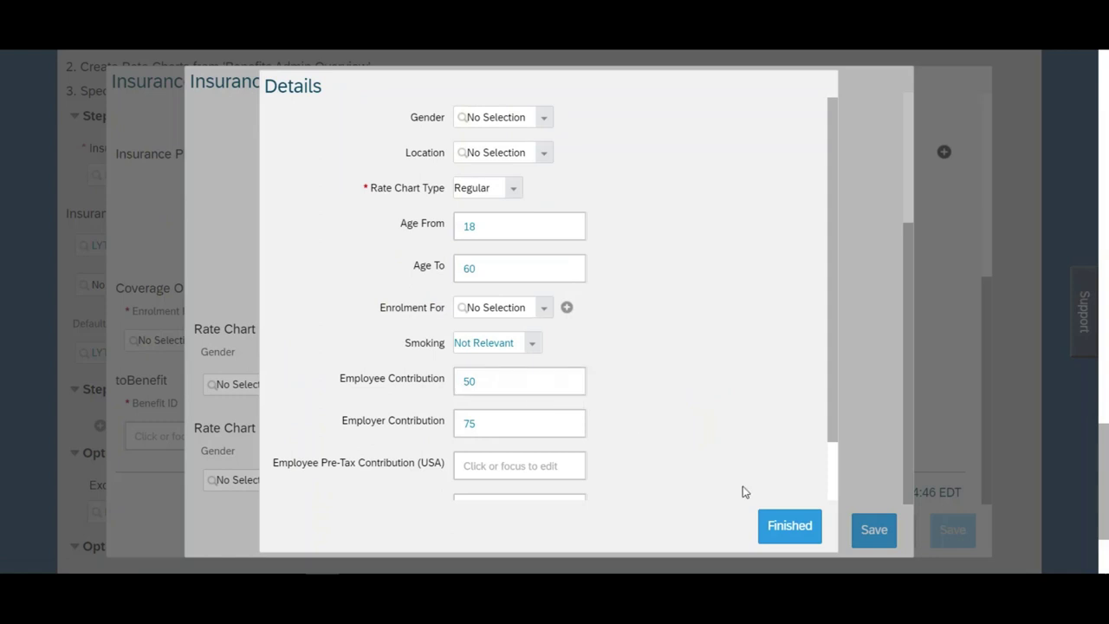
click(774, 524)
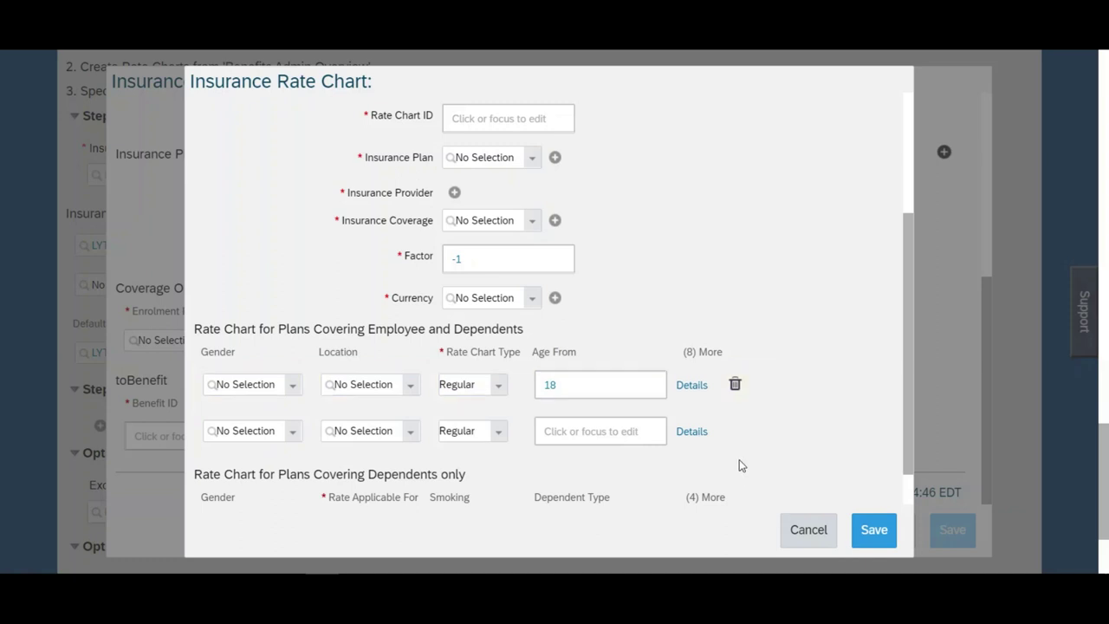
click(685, 386)
click(477, 425)
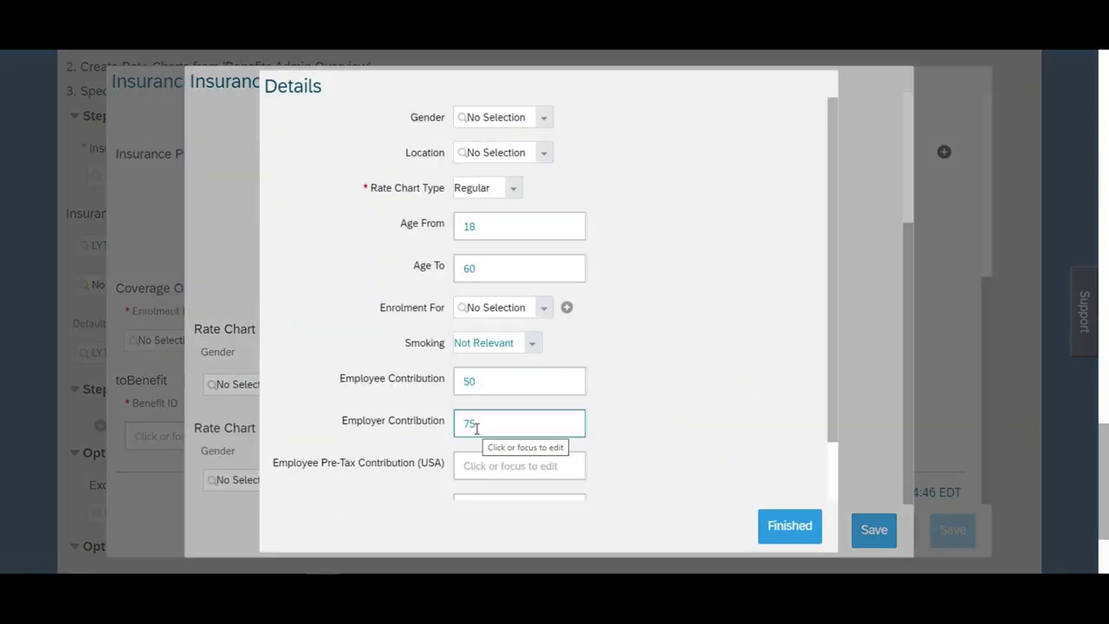
Give the rate chart effective start date 01/01/1900 and ID 4000
click(795, 525)
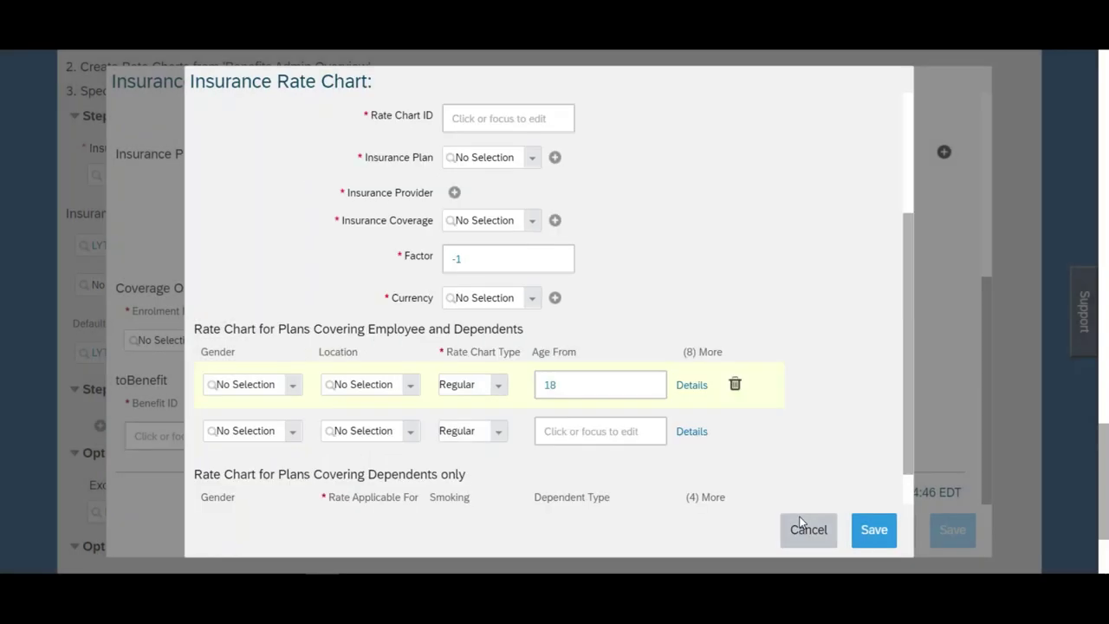
drag(907, 332, 912, 190)
click(469, 267)
text(01/01/)
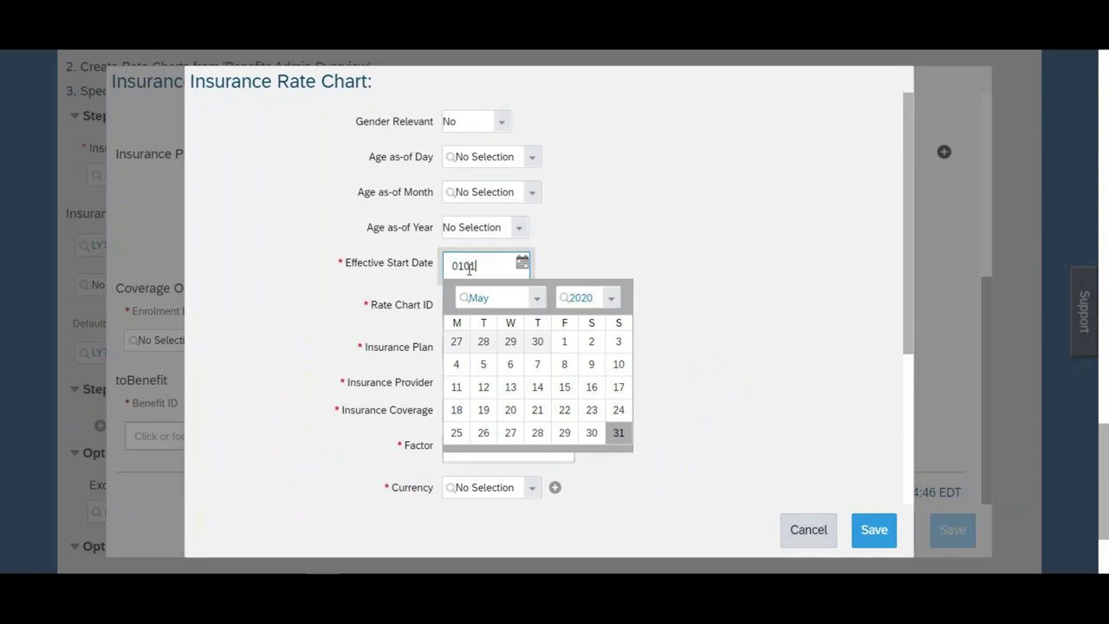
text(1900)
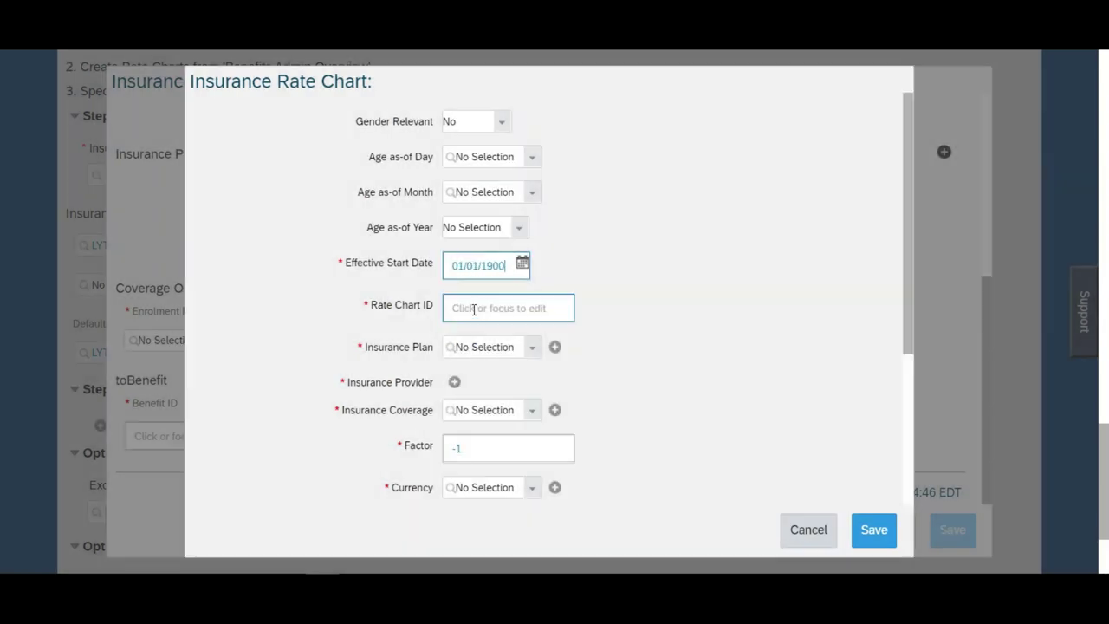
click(473, 310)
text(4000)
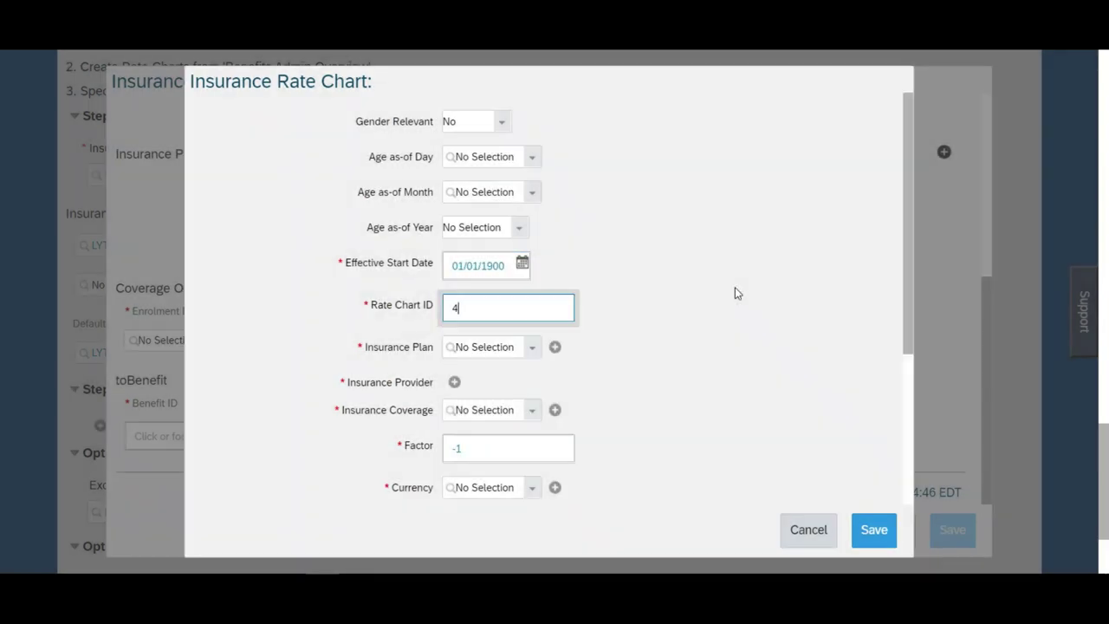
click(637, 350)
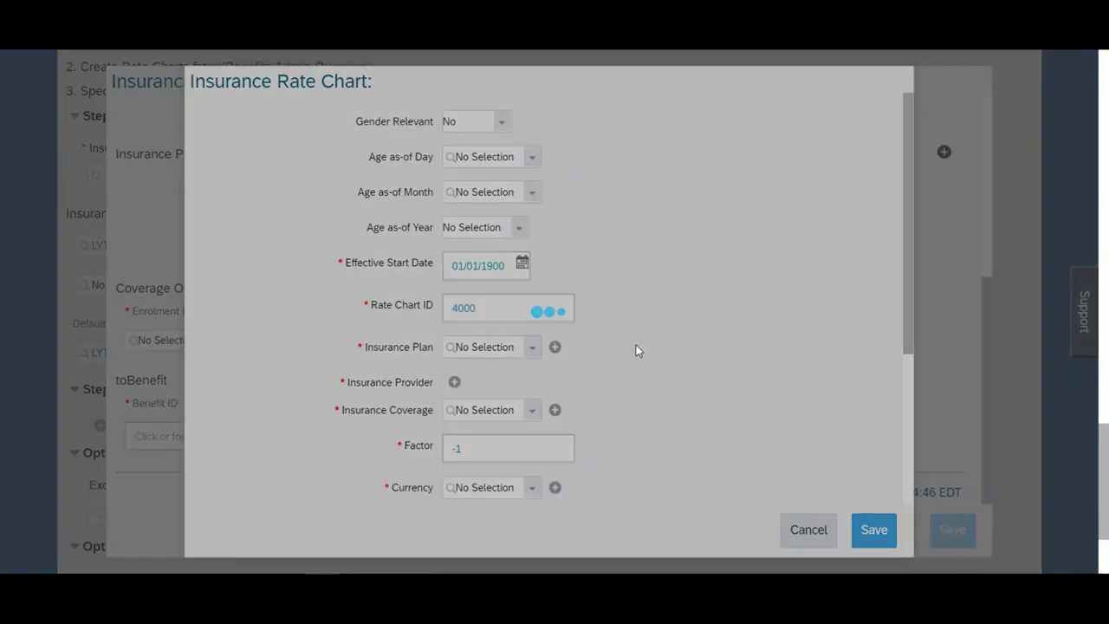
Choose LYT Insurance Plan (1000) as the rate chart's insurance plan
click(522, 354)
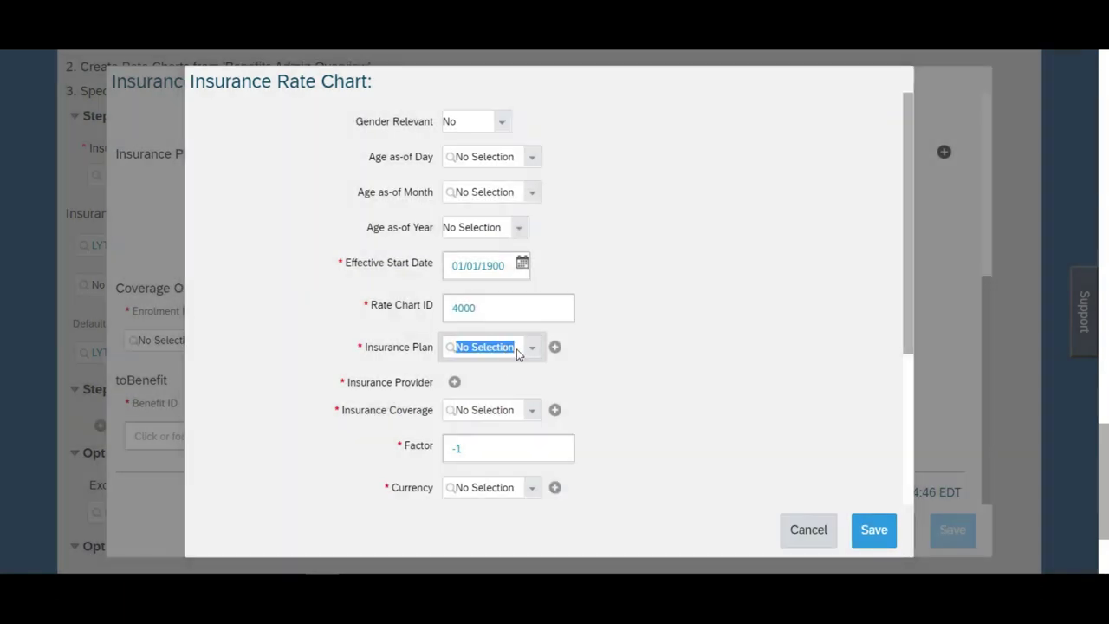
text(LYT)
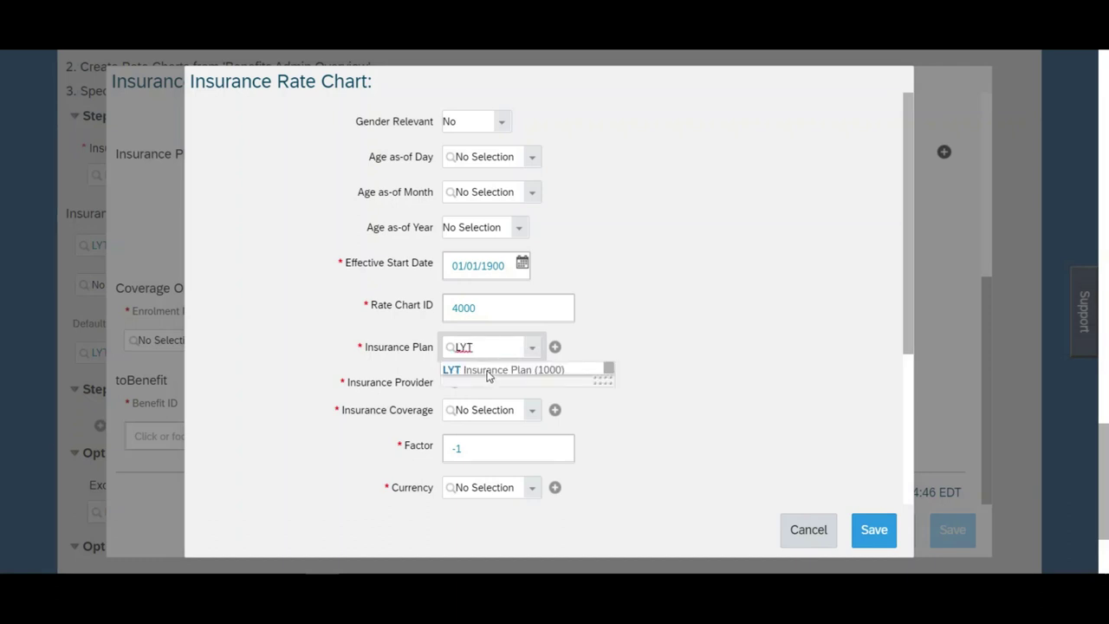
click(488, 371)
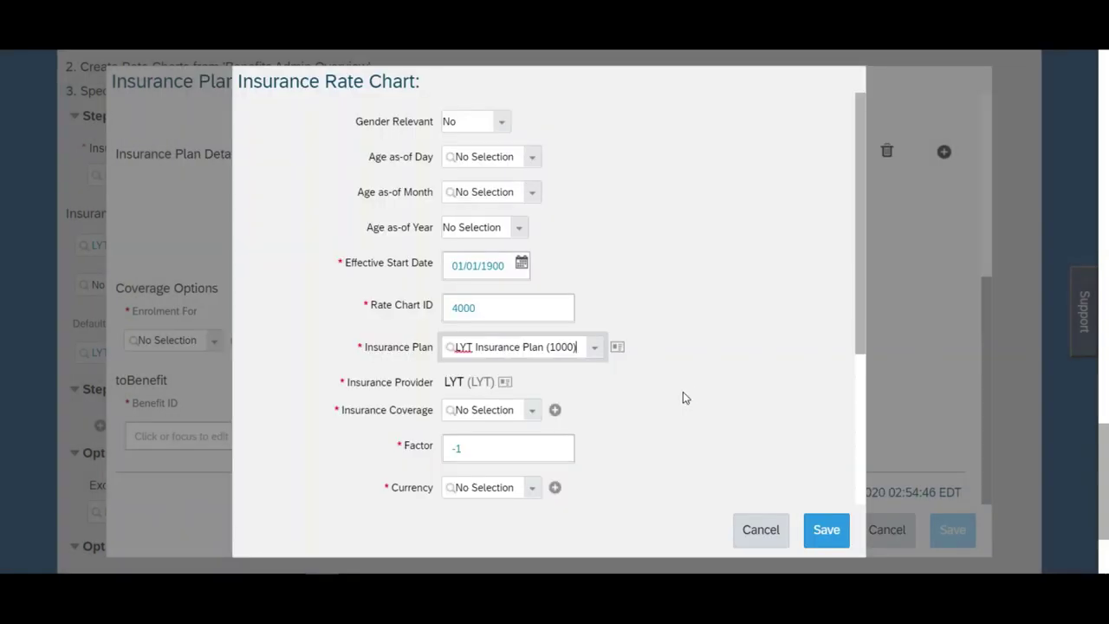
scroll(857, 298, down, 3)
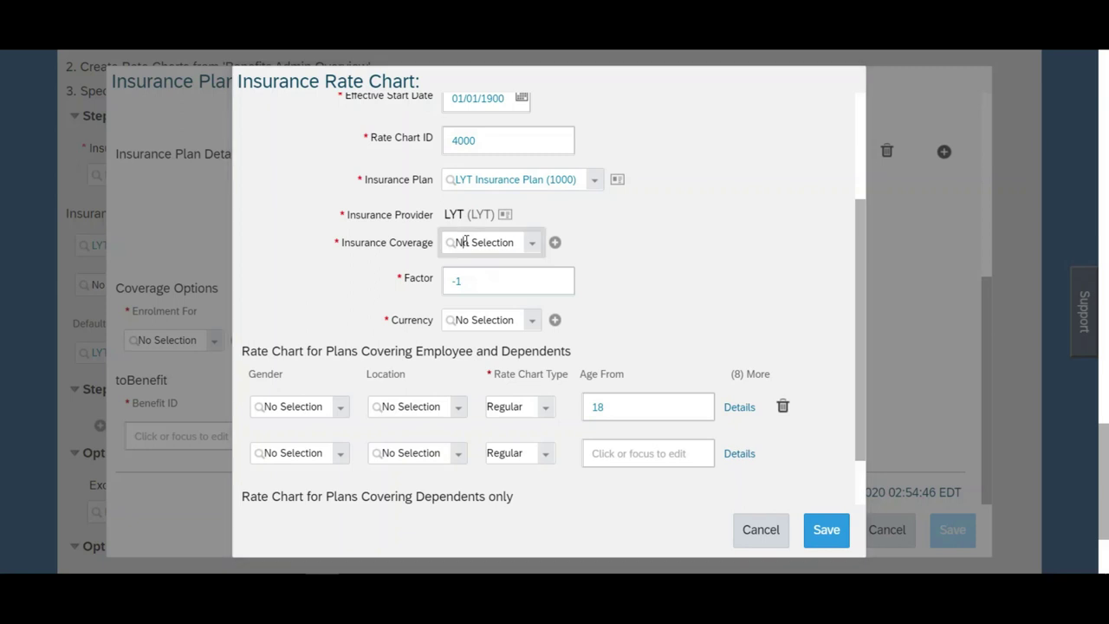
Set the rate chart's insurance coverage to LYT Coverage (3000)
click(496, 246)
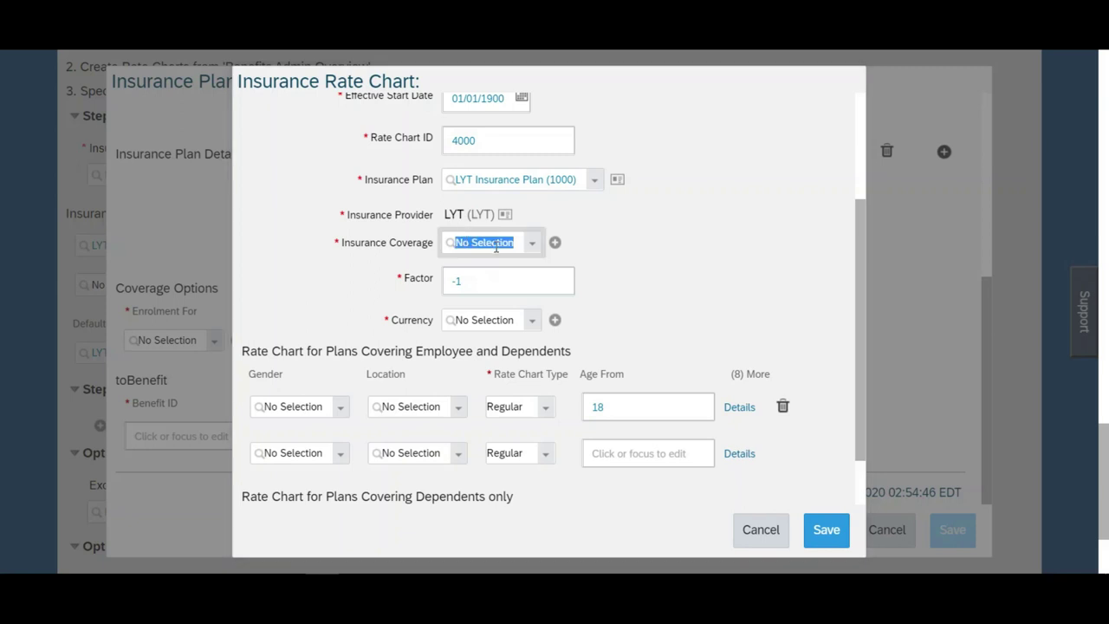
text(2000)
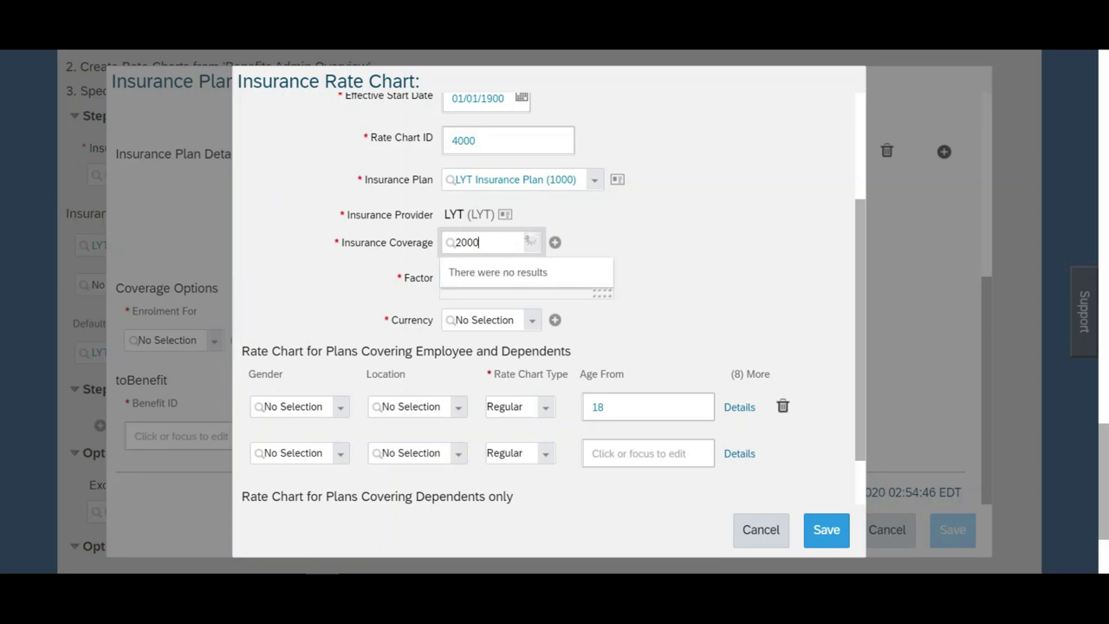
key(BackSpace)
key(BackSpace)
key(BackSpace)
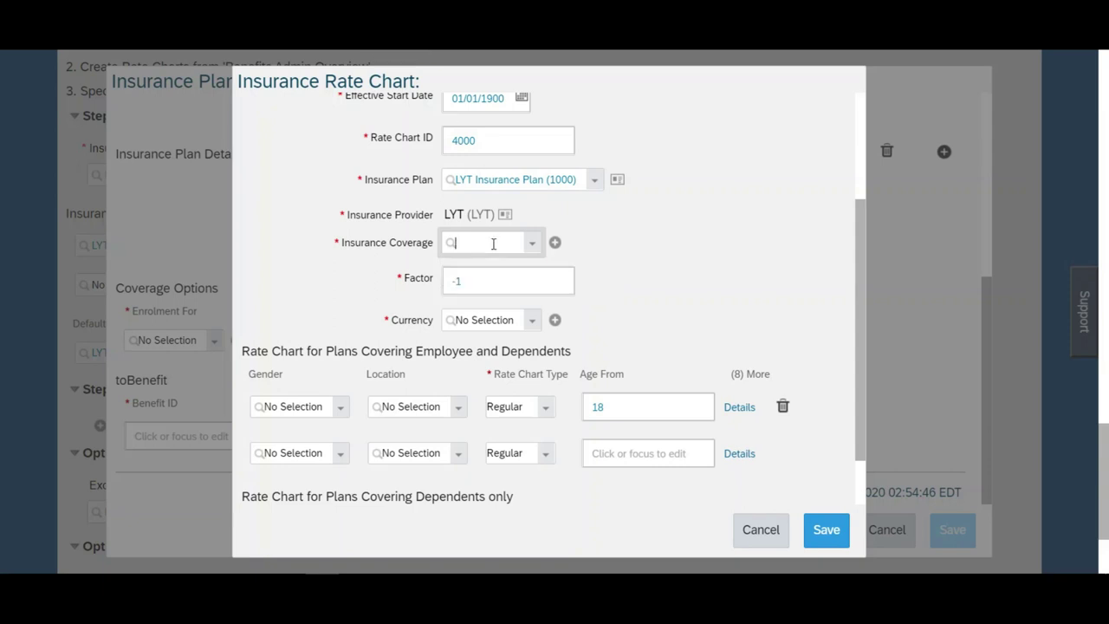
click(531, 248)
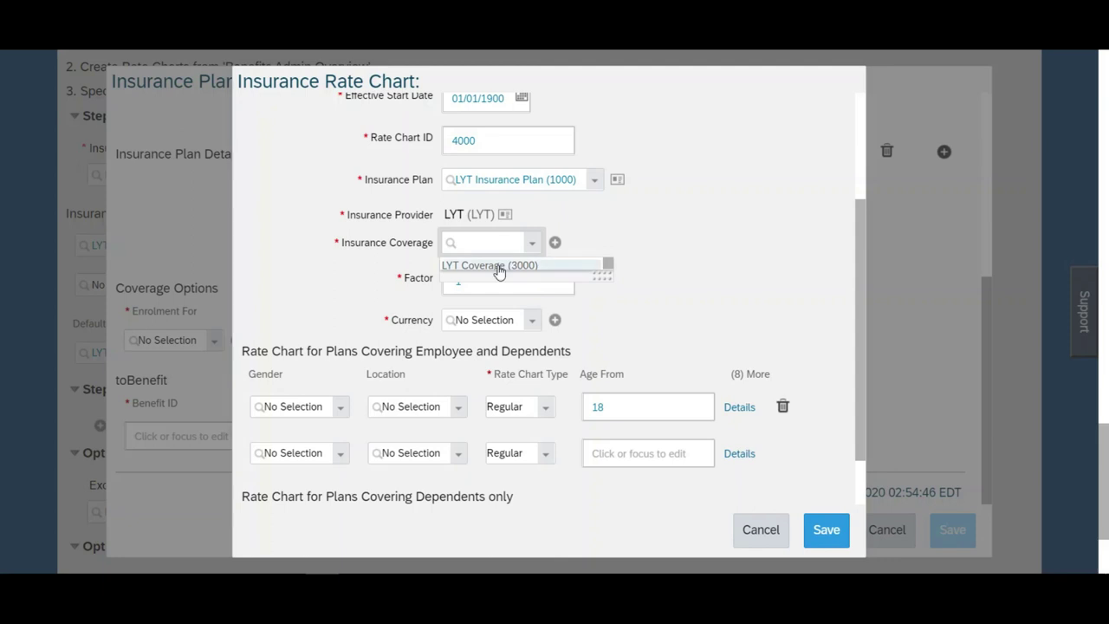
click(498, 266)
click(653, 282)
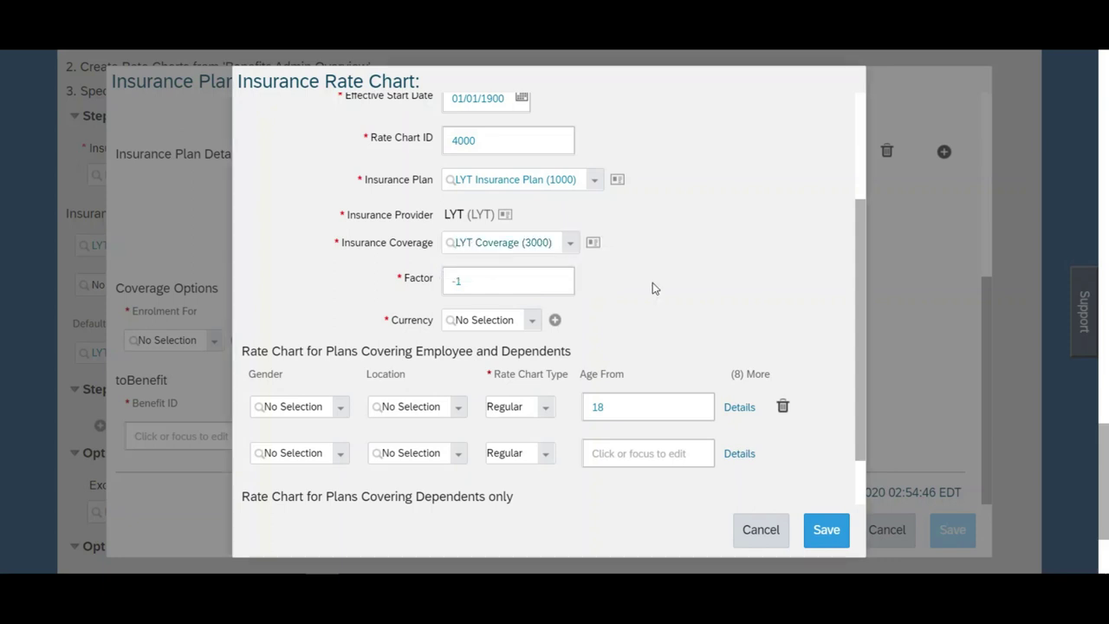
Set the currency to USD (USD) and save rate chart 4000
click(512, 320)
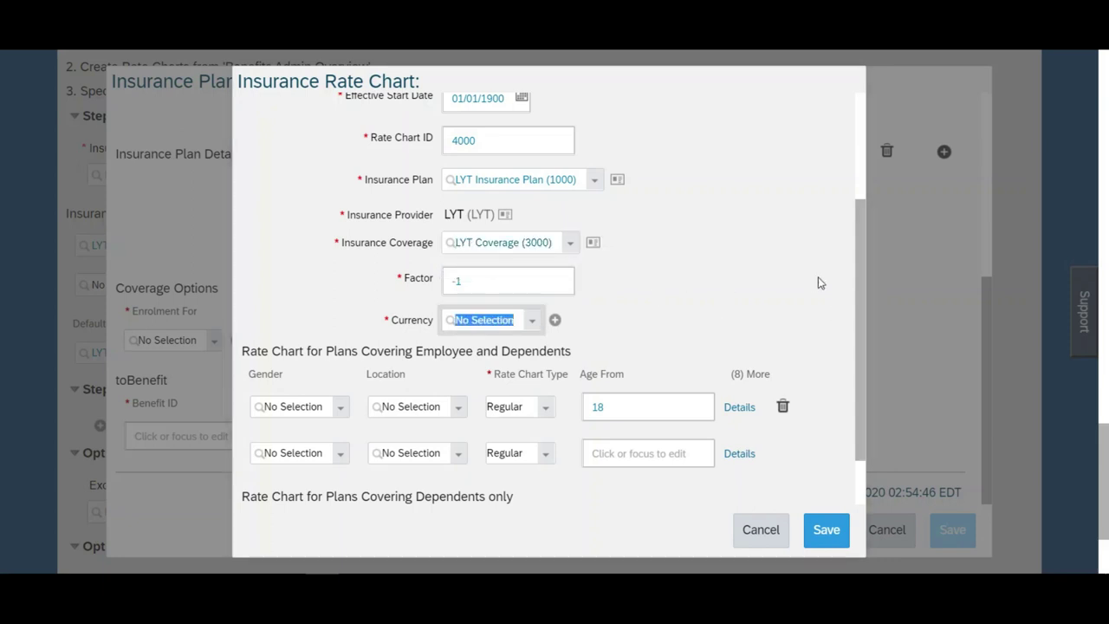
text(USD)
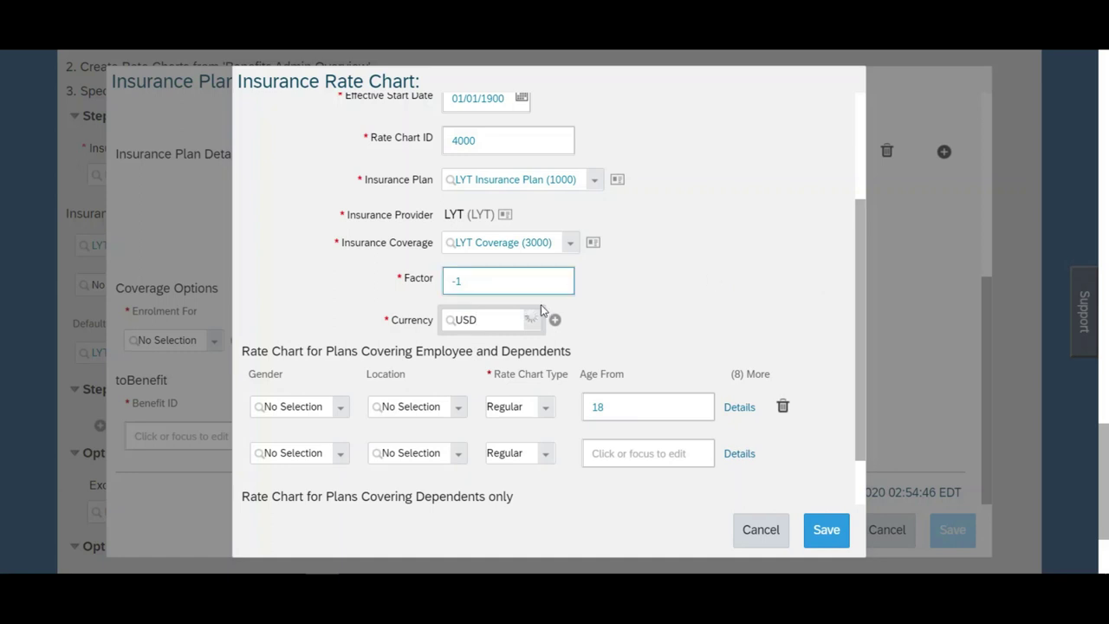
click(485, 343)
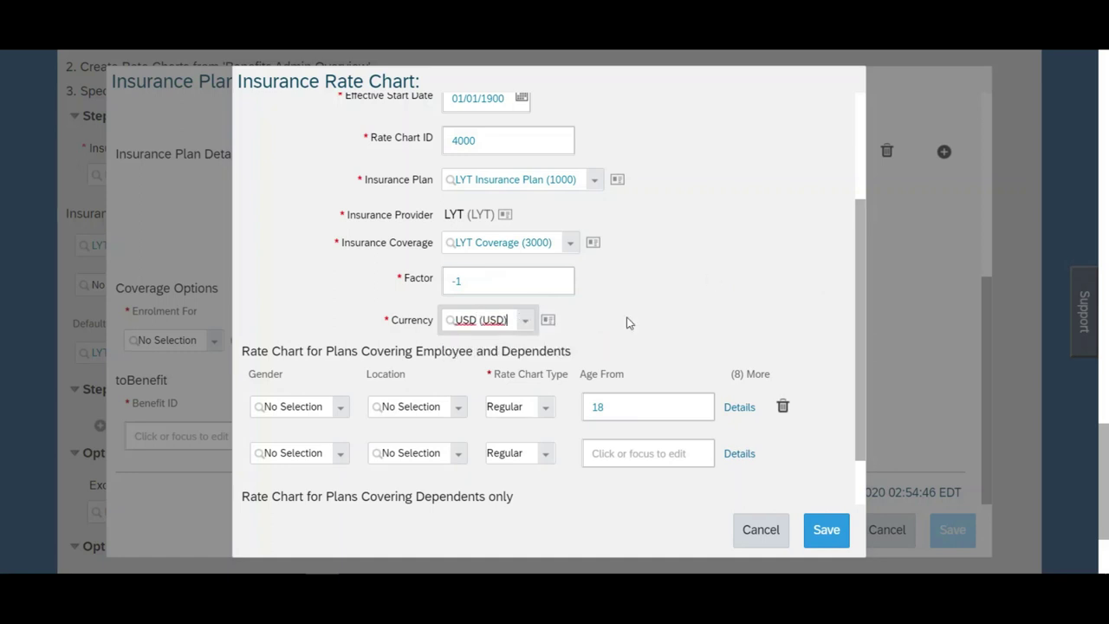
click(837, 534)
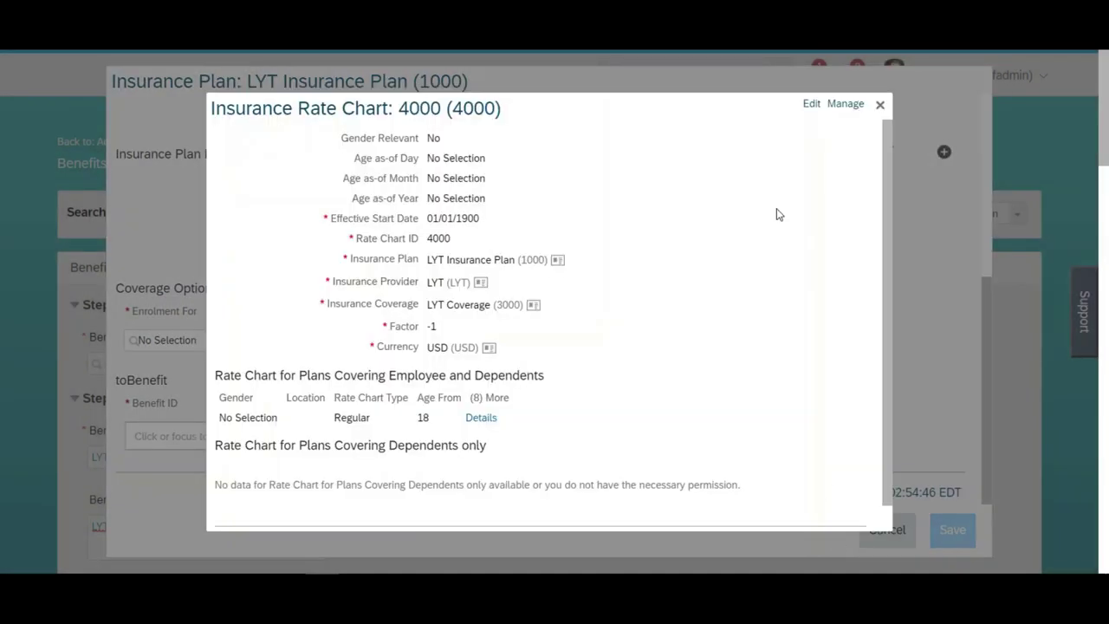
Assign rate chart 4000 to the Employee Only LYT Coverage option
drag(498, 108, 450, 108)
key(ctrl+c)
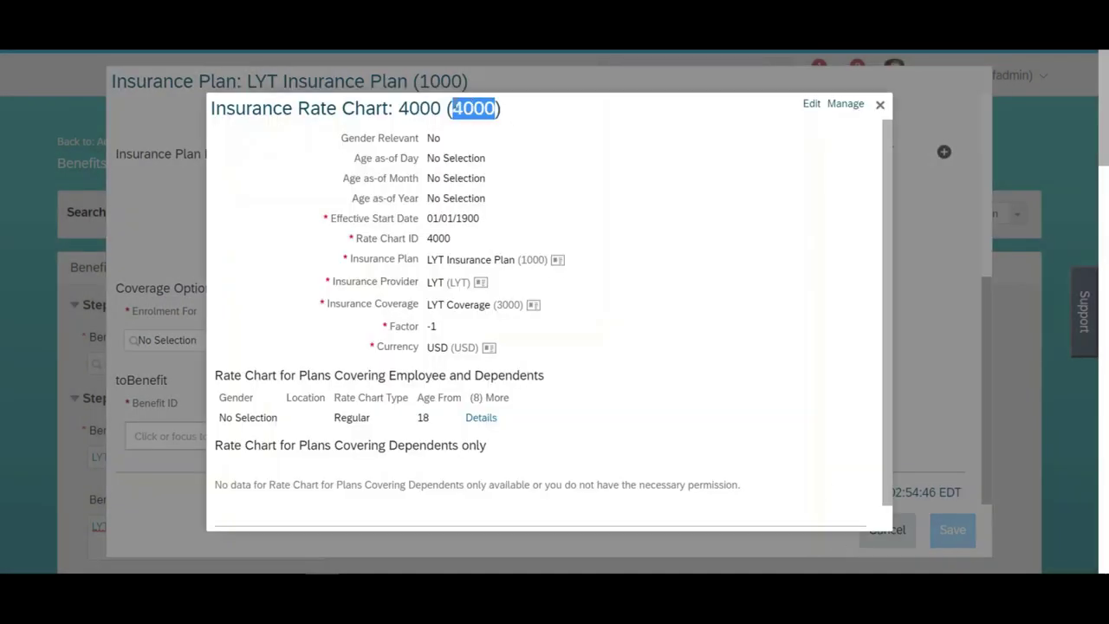
click(880, 105)
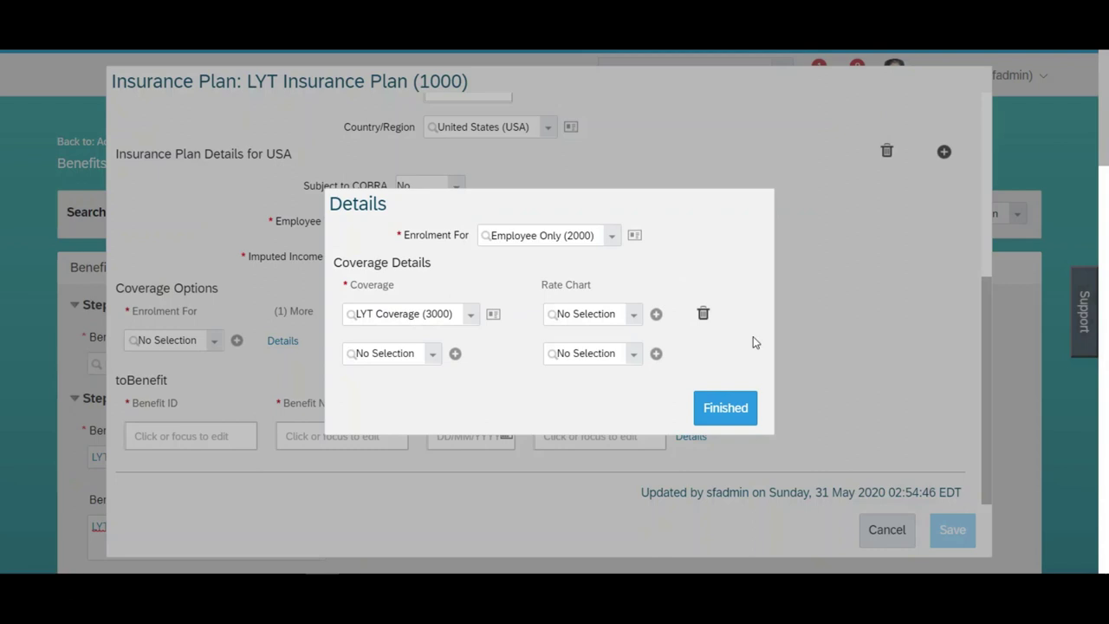
click(596, 317)
key(ctrl+v)
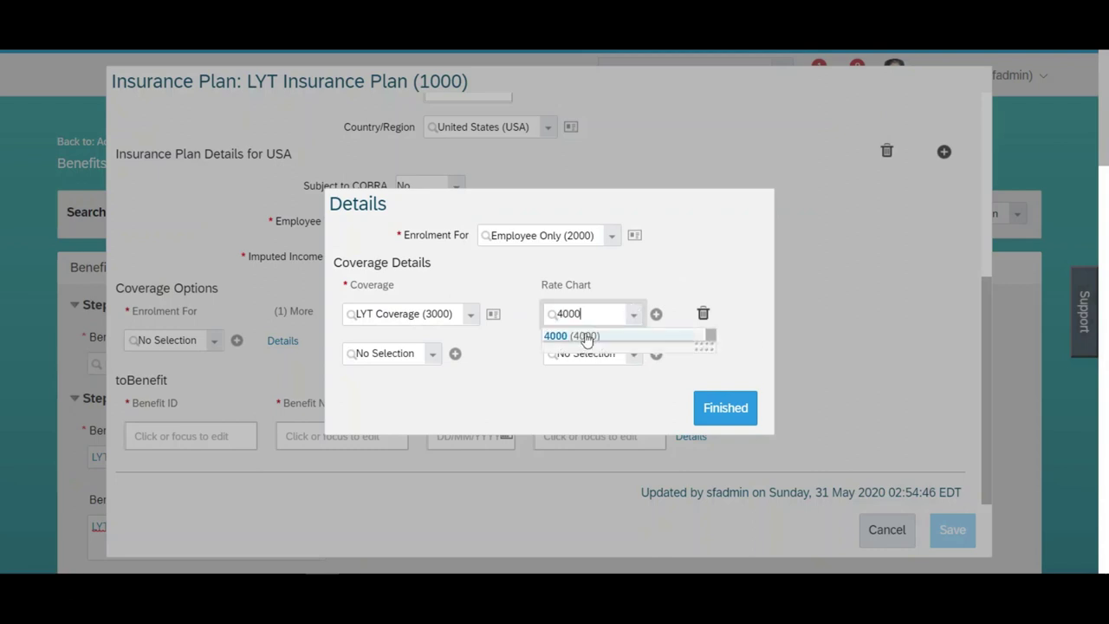
click(589, 339)
click(719, 406)
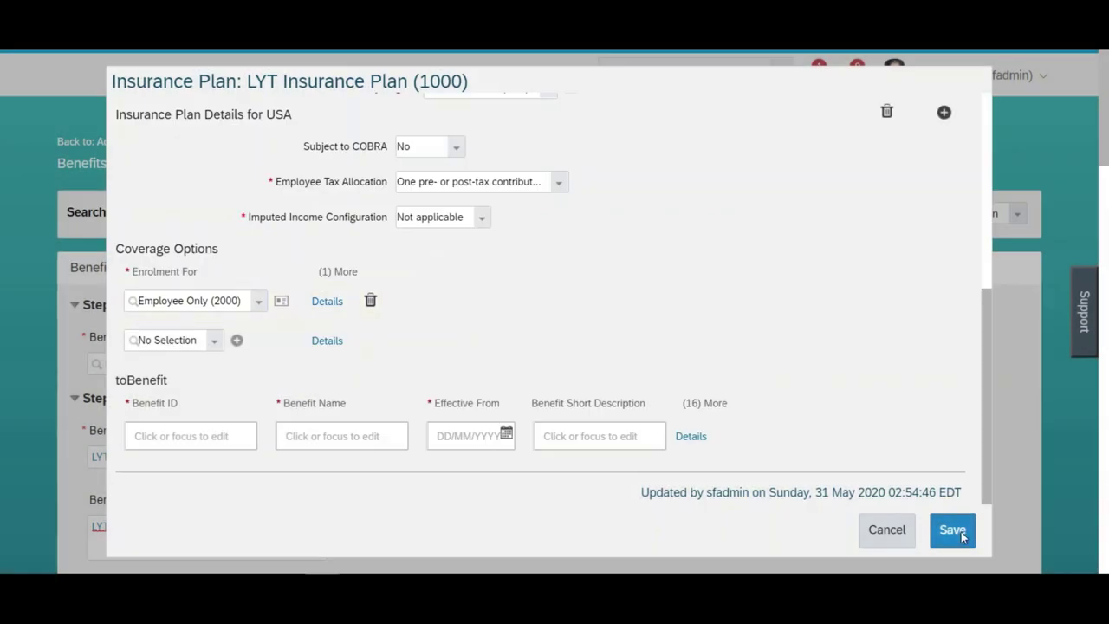
Save and confirm the LYT insurance plan, then save the LYT Insurance benefit
click(957, 529)
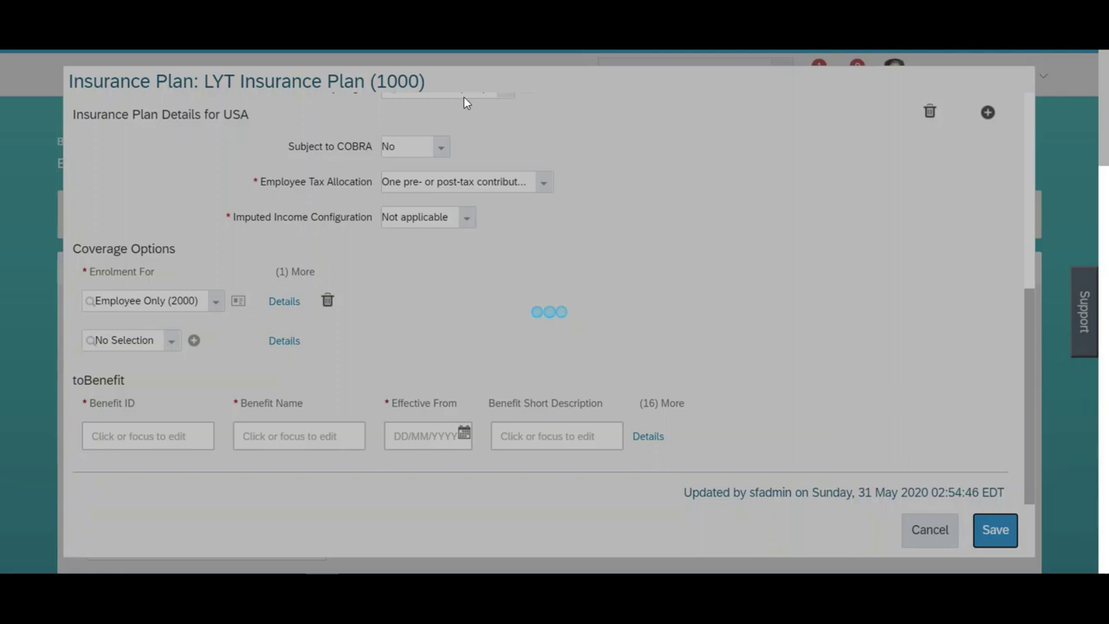
click(664, 431)
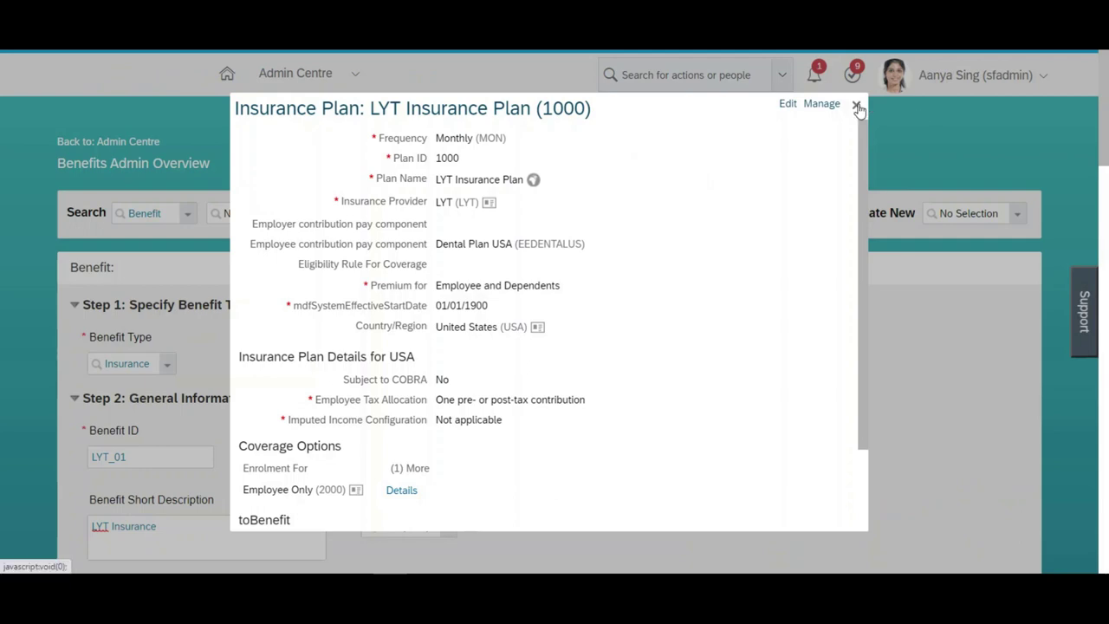
click(858, 106)
scroll(554, 312, down, 15)
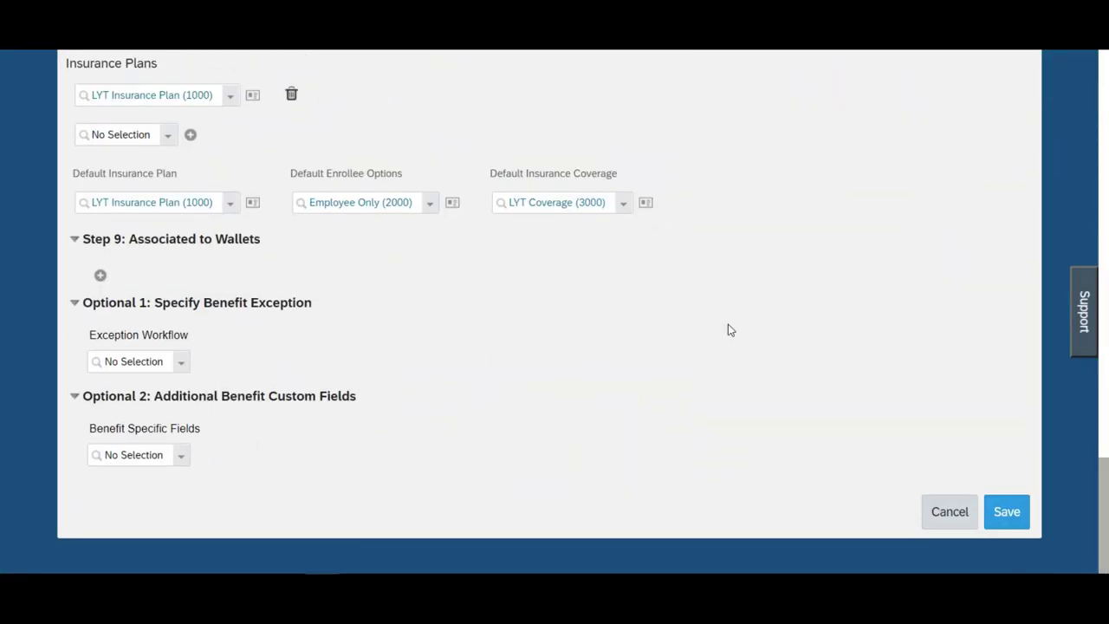
click(1008, 513)
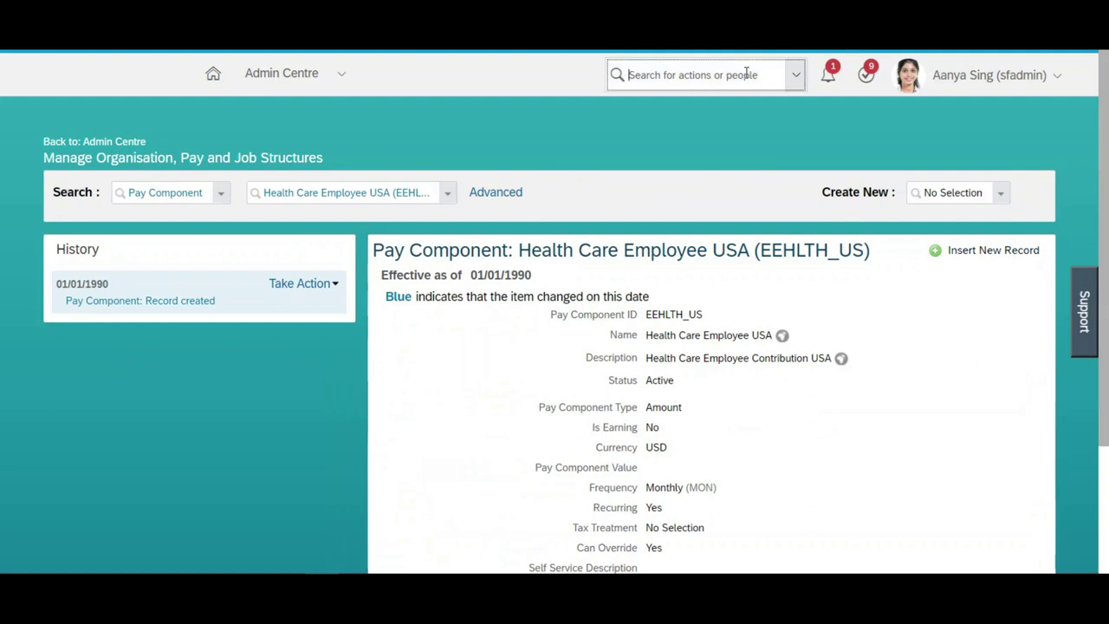
Search the header for the employee and open their Employee Files profile, expanding more sections
click(746, 73)
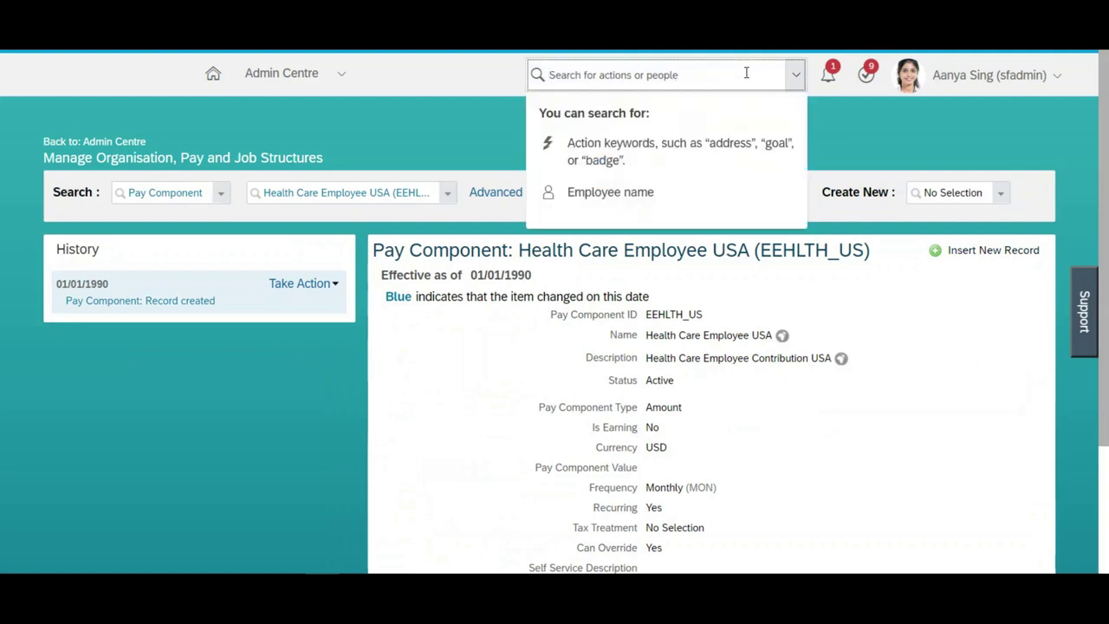
text(john)
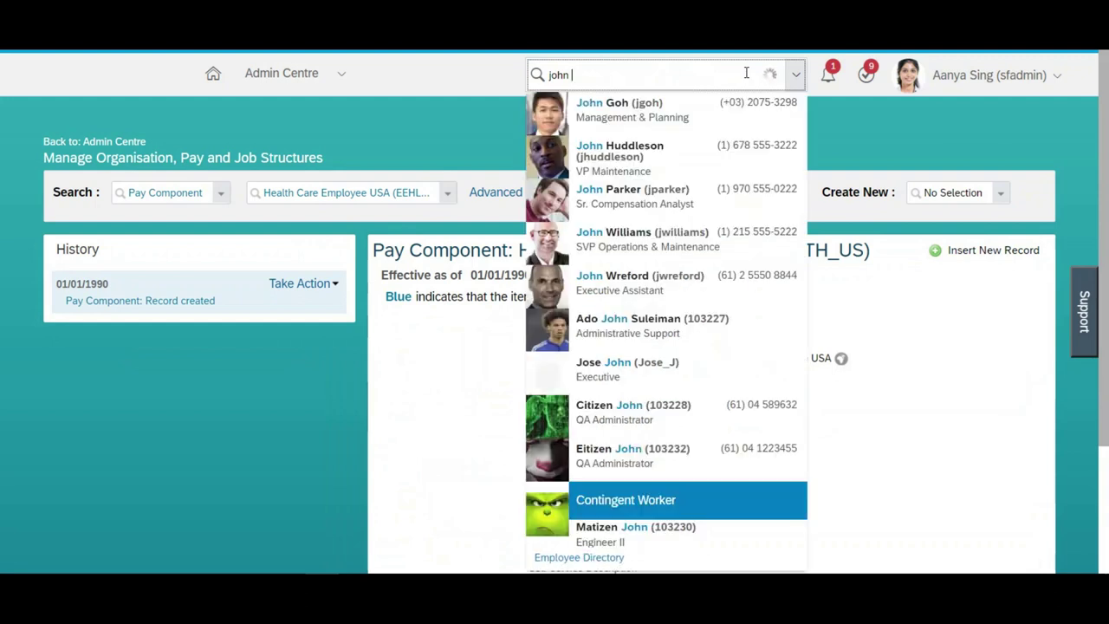
click(726, 355)
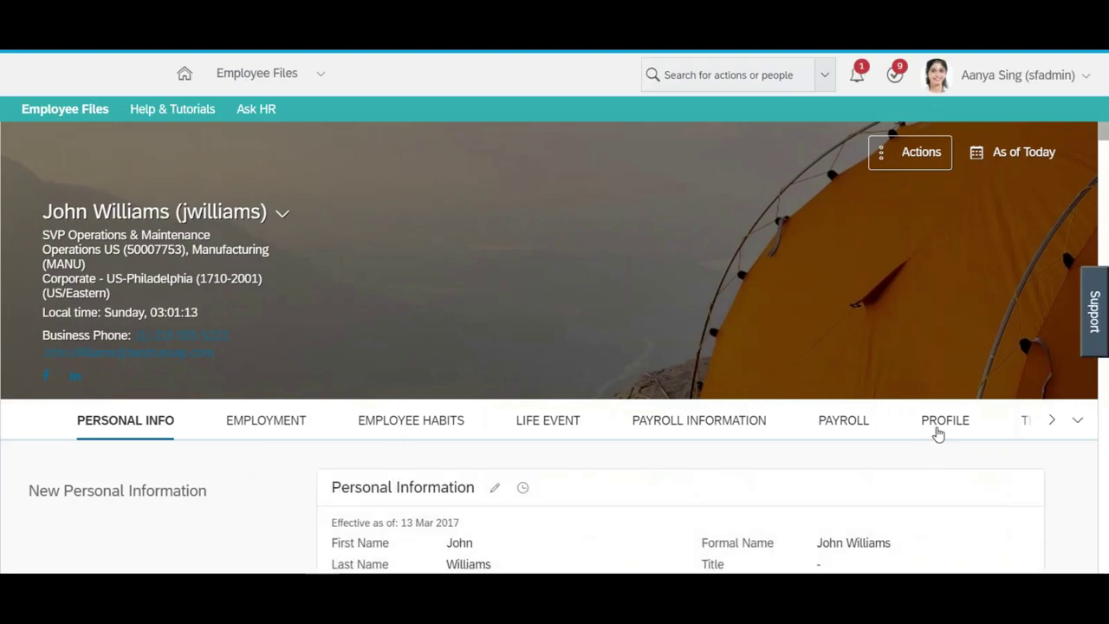
click(1059, 422)
click(1052, 421)
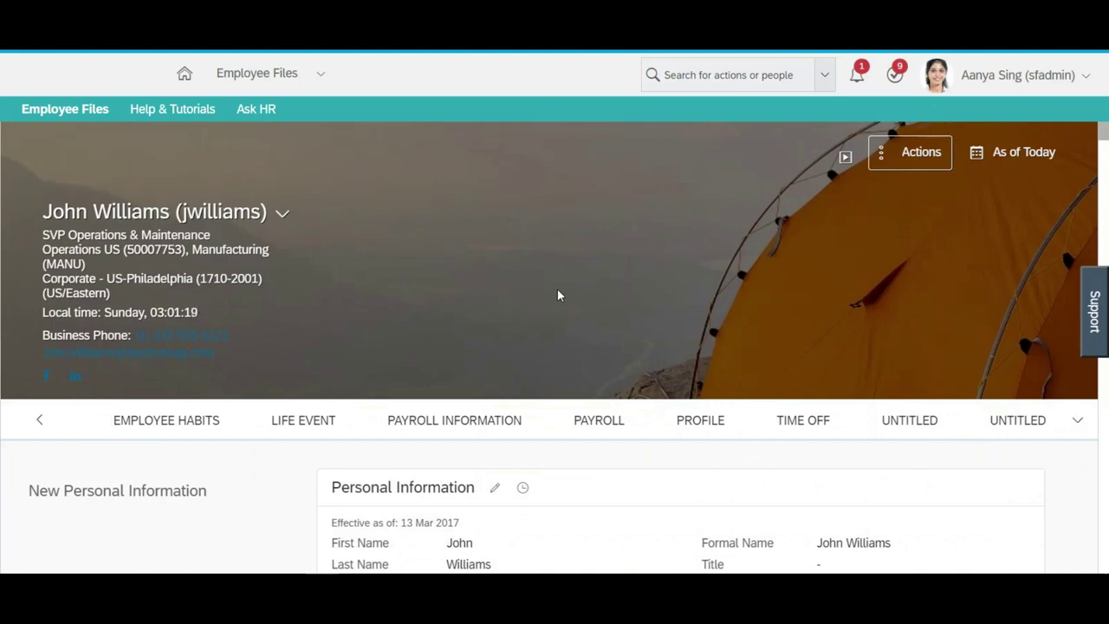
Scroll the profile to the Payroll Information Benefits section with the LYT Insurance Enrol Now card
scroll(557, 295, down, 5)
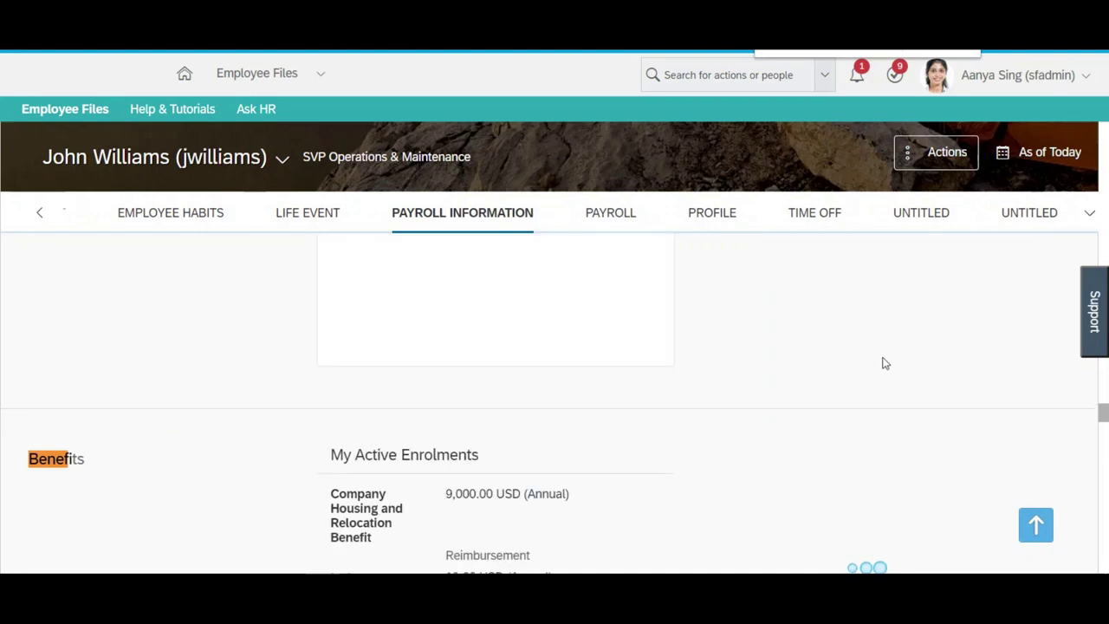
scroll(884, 363, down, 3)
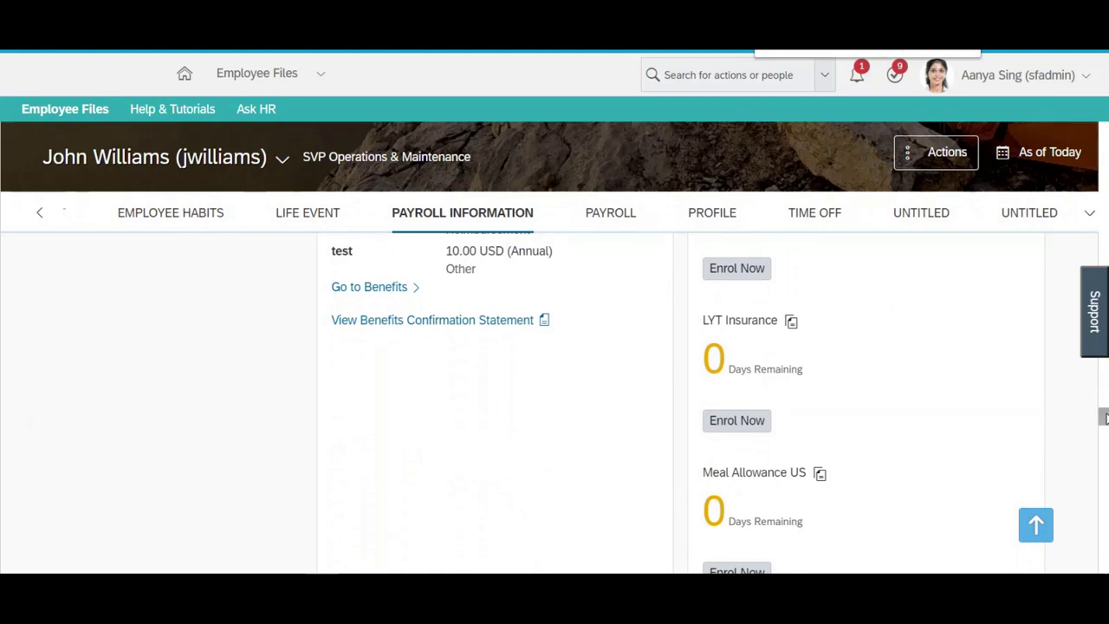
scroll(1103, 413, up, 2)
scroll(1103, 412, down, 1)
scroll(1103, 412, up, 1)
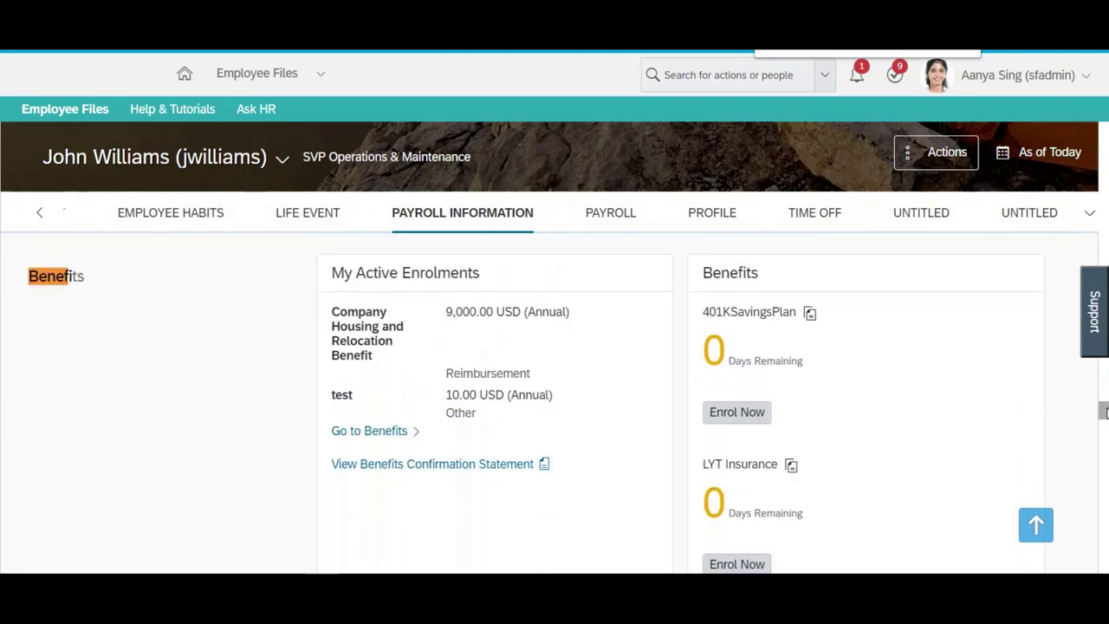
scroll(1103, 413, down, 1)
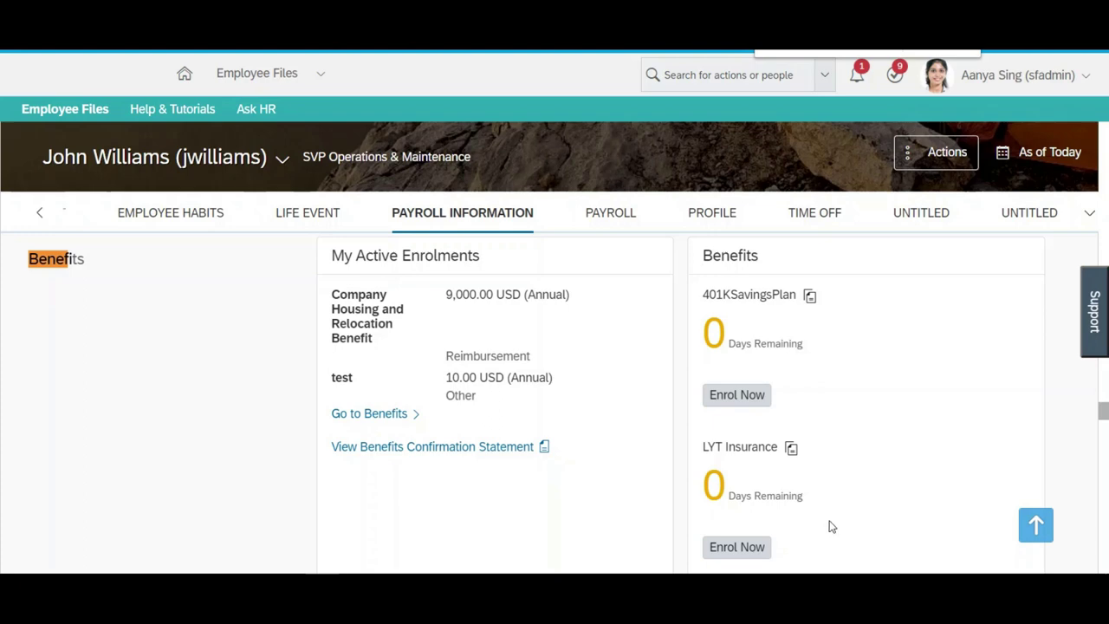
Start the LYT Insurance enrolment and confirm Employee Only (2000) with contributions 50 and 75
click(747, 546)
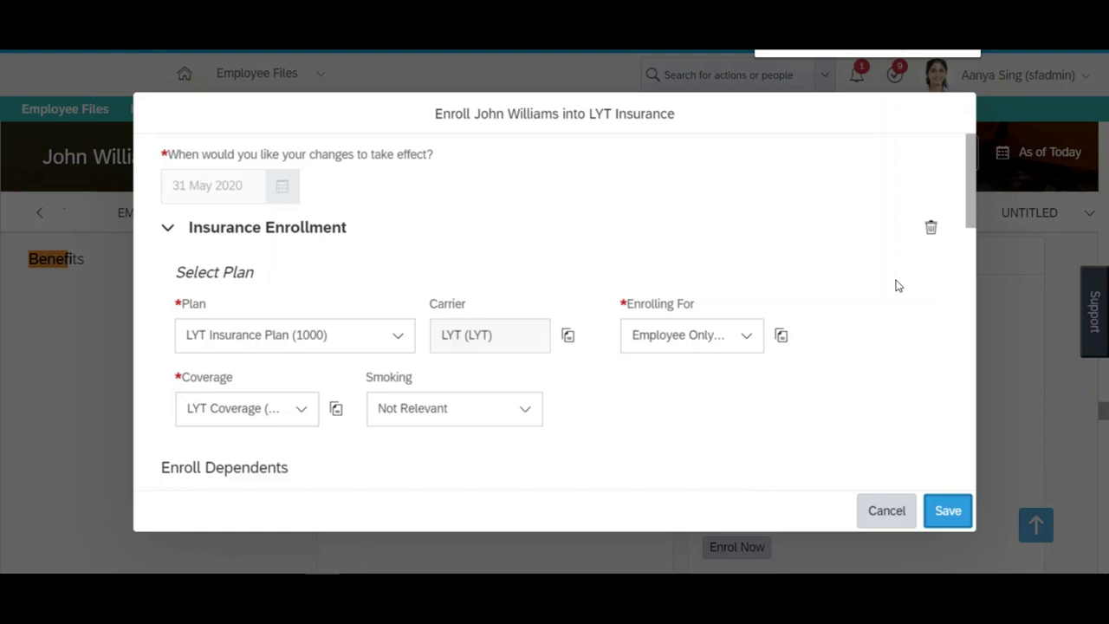
mouse_move(975, 186)
mouse_down()
mouse_move(971, 217)
mouse_move(972, 201)
mouse_up()
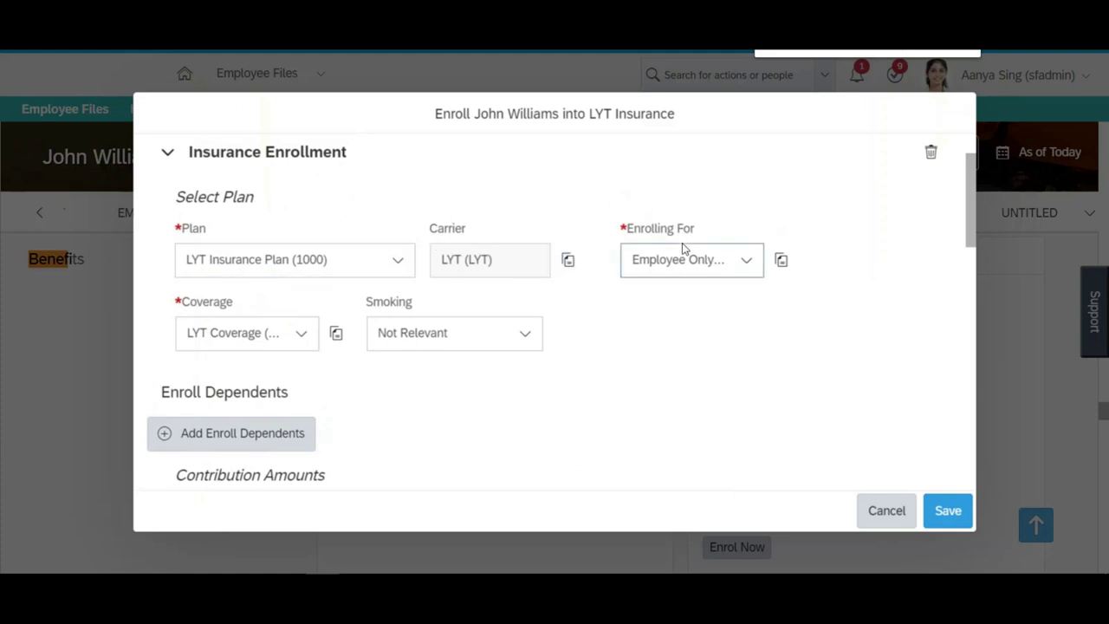
click(748, 261)
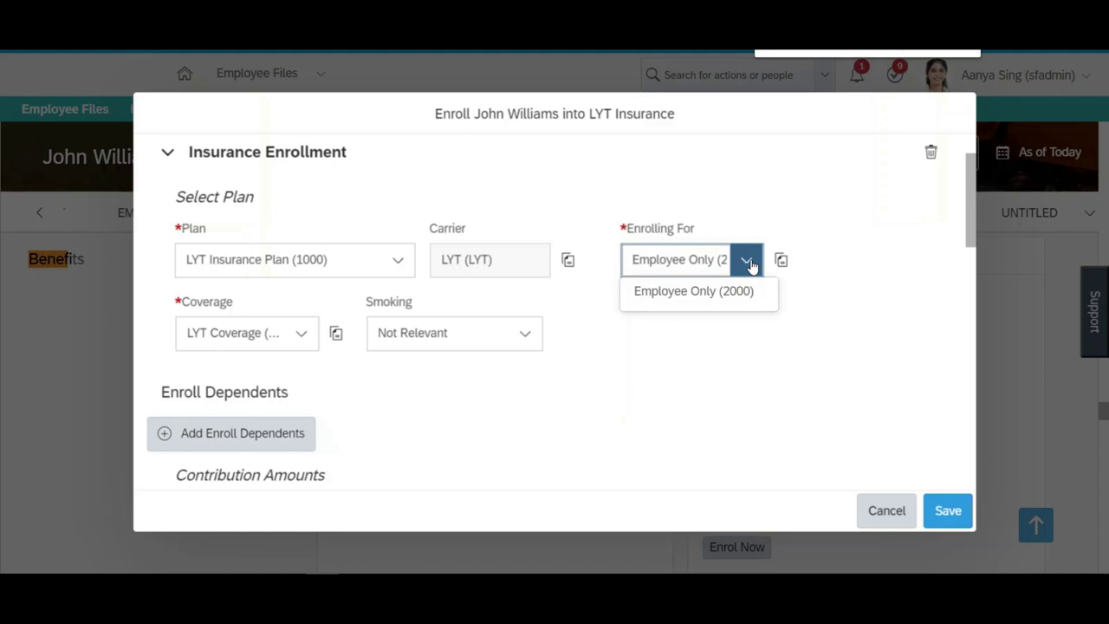
click(705, 353)
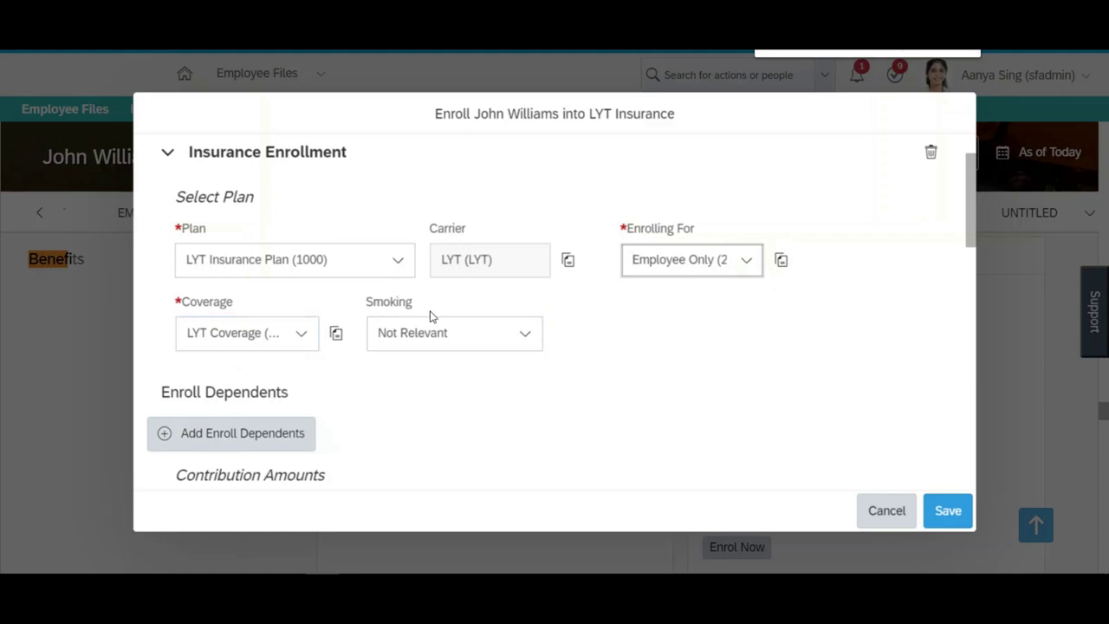
drag(969, 223, 970, 275)
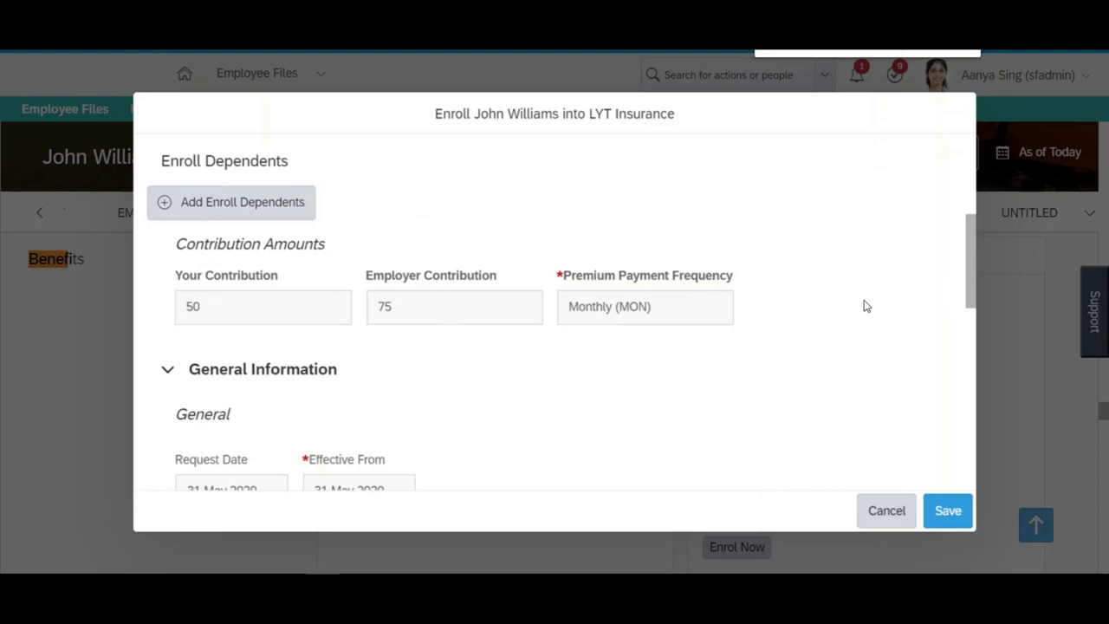
Set the enrolment's Smoking answer to Yes
drag(974, 270, 883, 279)
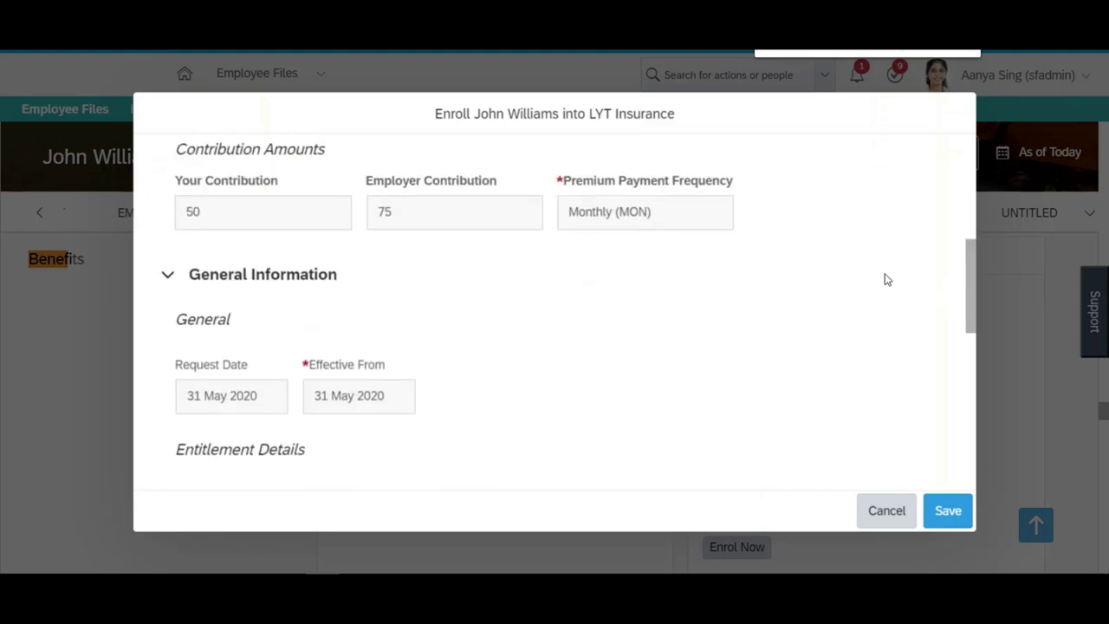
drag(982, 294, 973, 491)
drag(970, 535, 974, 213)
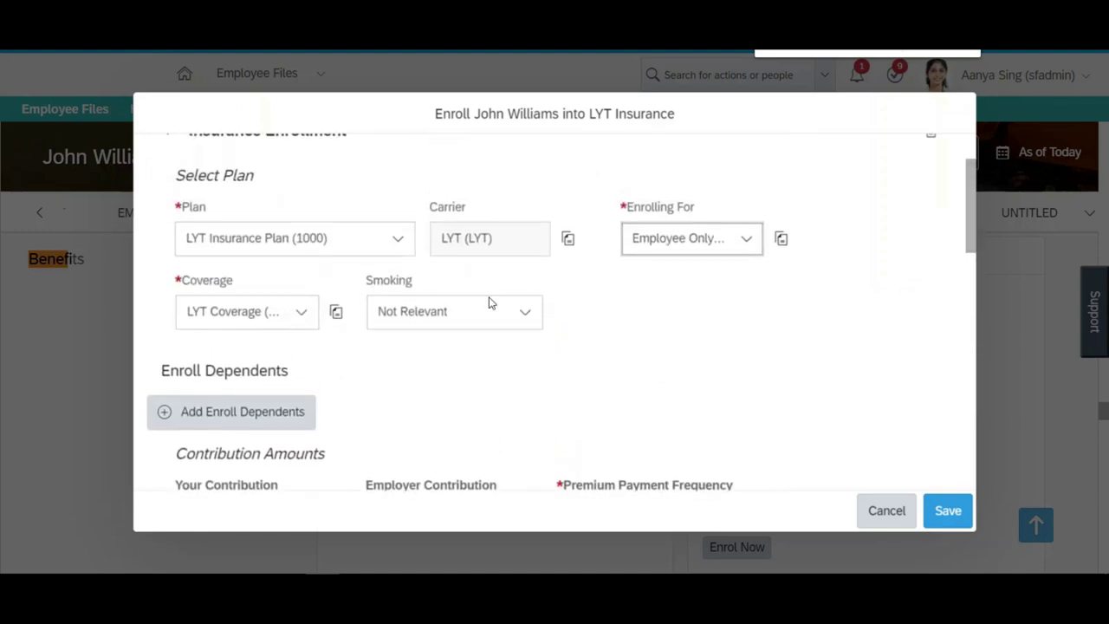
click(514, 313)
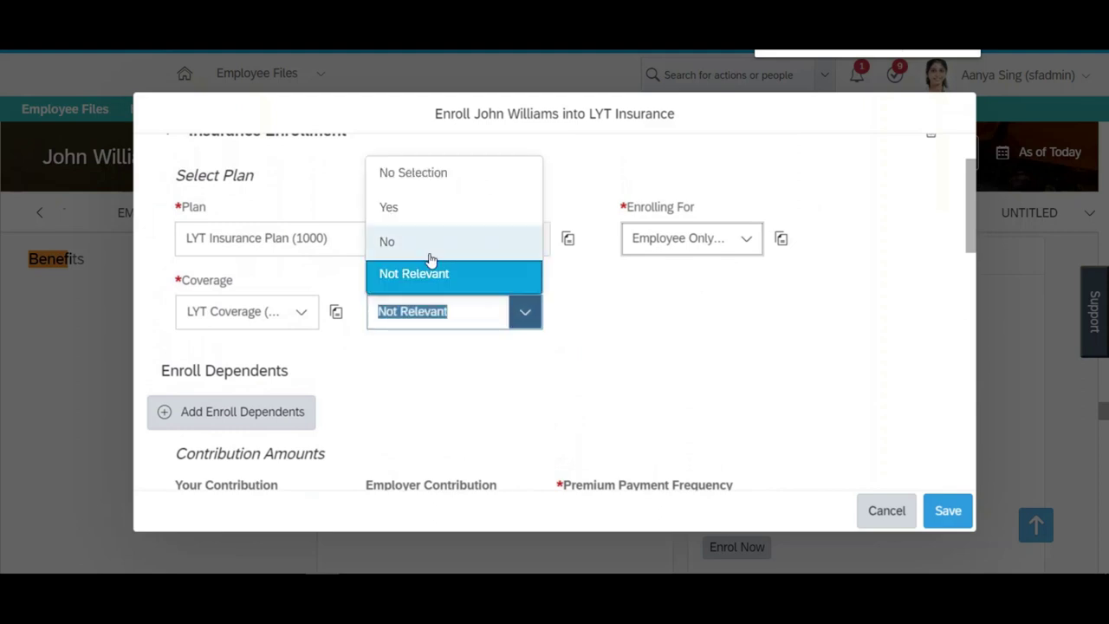
click(415, 210)
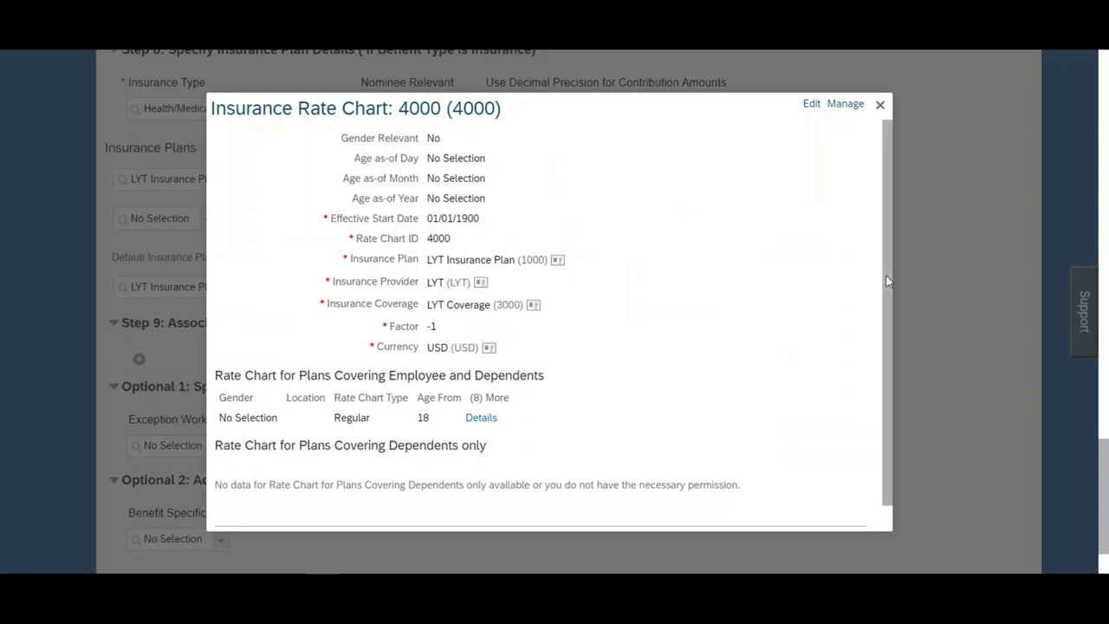
Review the existing rate row's details, noting its Not Relevant smoking value
click(480, 418)
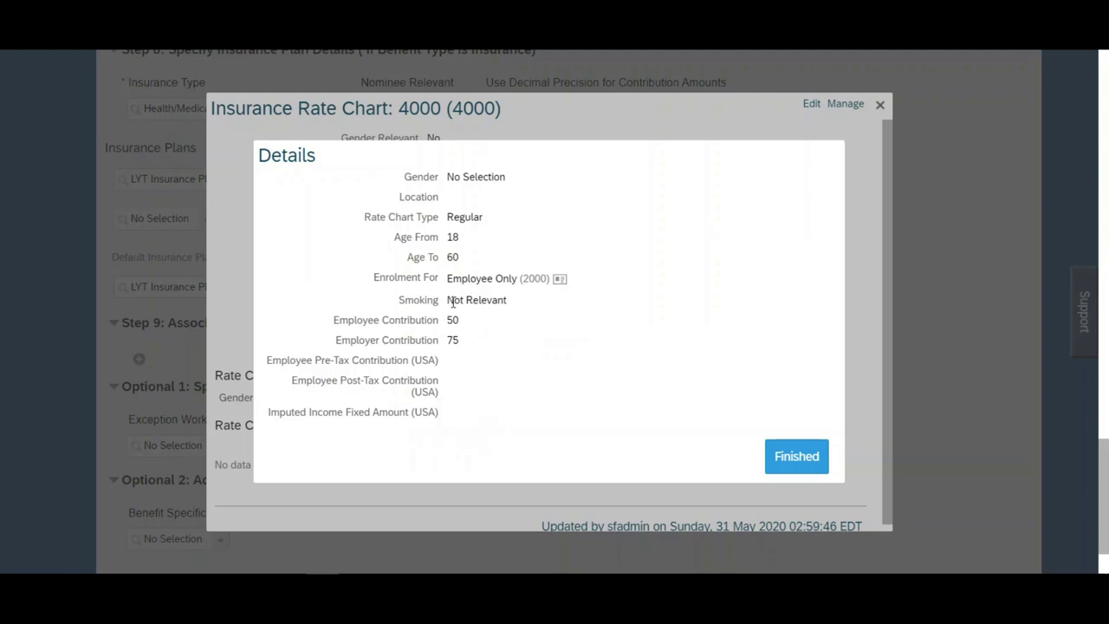
drag(448, 302, 510, 310)
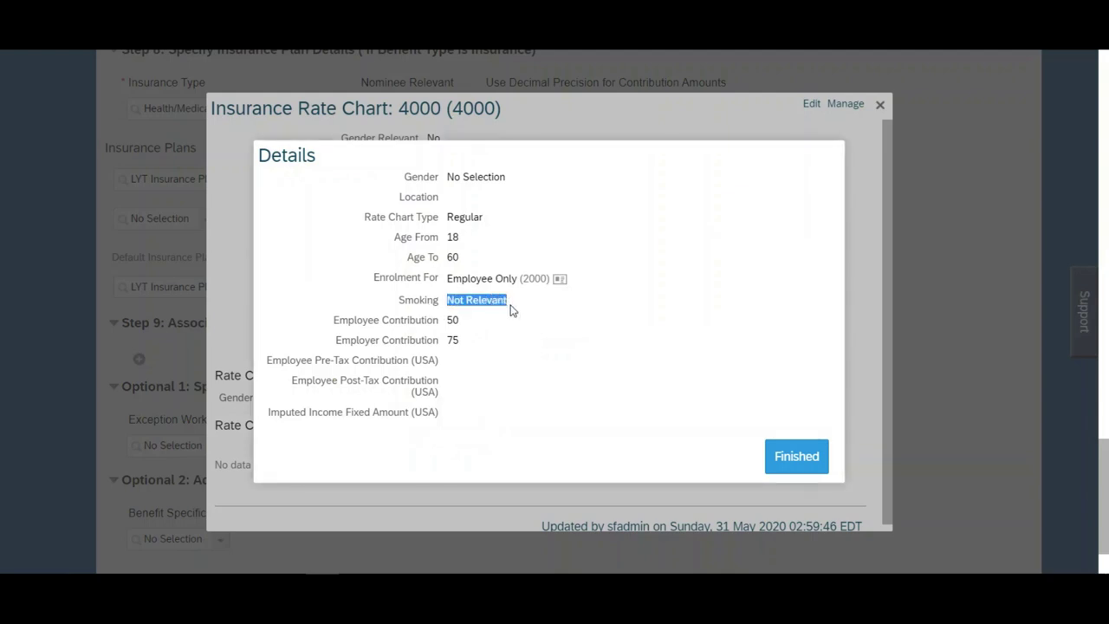
click(789, 457)
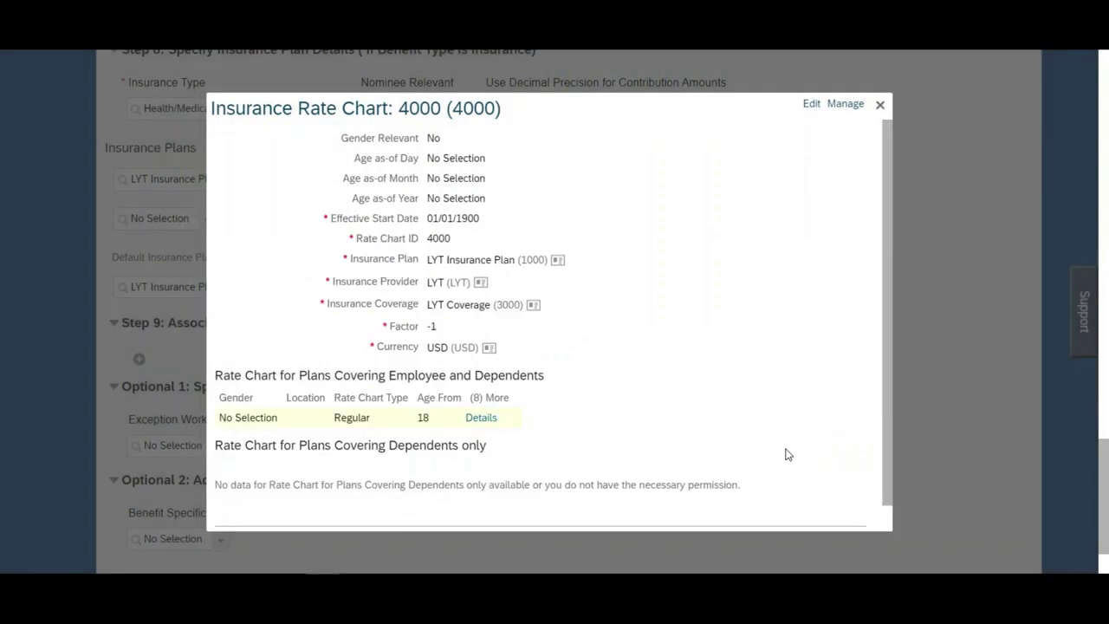
Start editing Insurance Rate Chart 4000 with effective date 01/01/1900
click(810, 105)
text(01/01/1900)
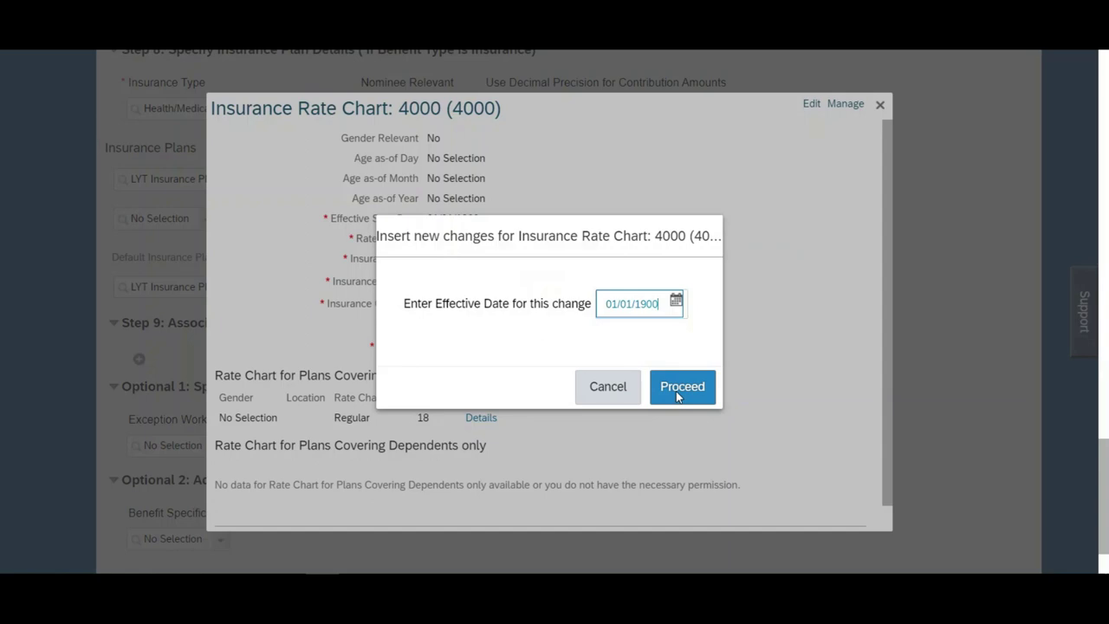
click(680, 392)
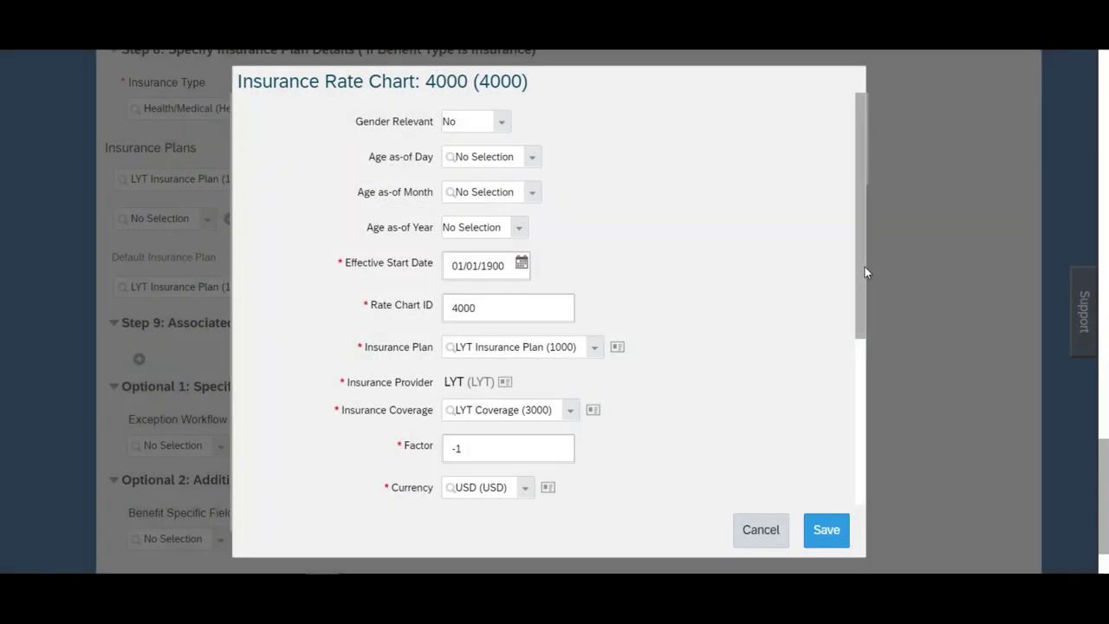
drag(863, 274, 859, 407)
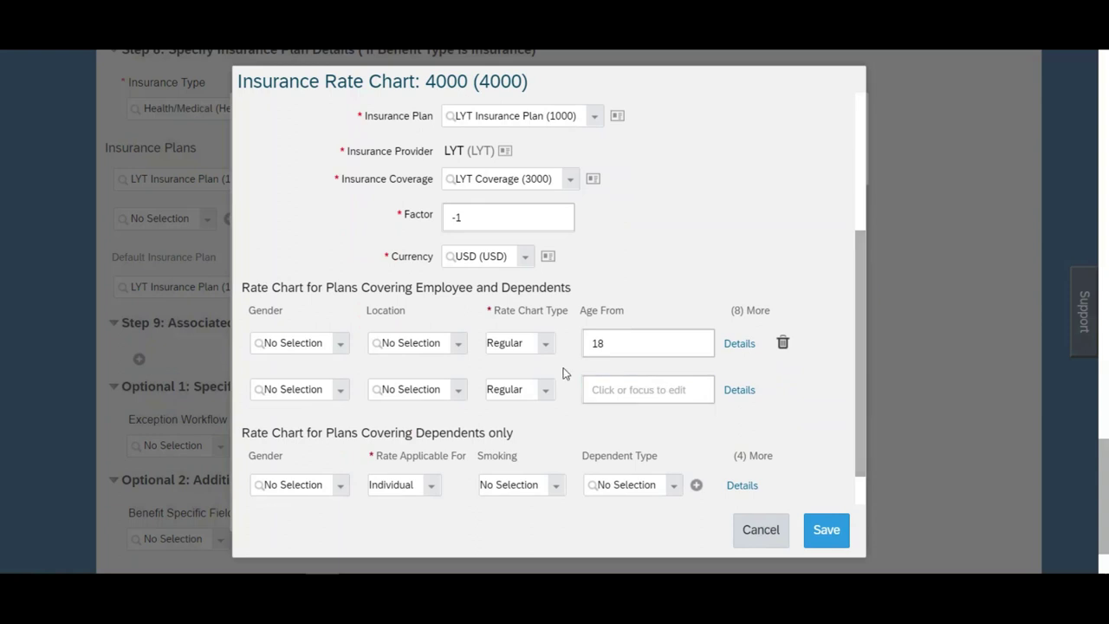
In the new row's details, set ages 18 to 60, Employee Only (2000) enrolment, and smoking Yes
click(732, 391)
click(501, 227)
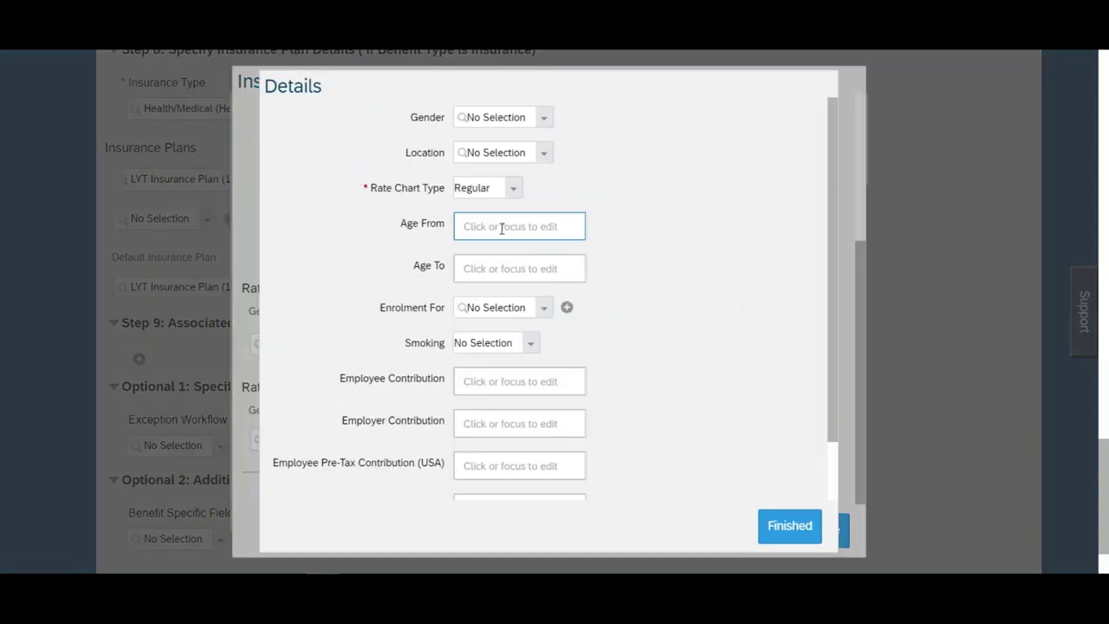
text(18)
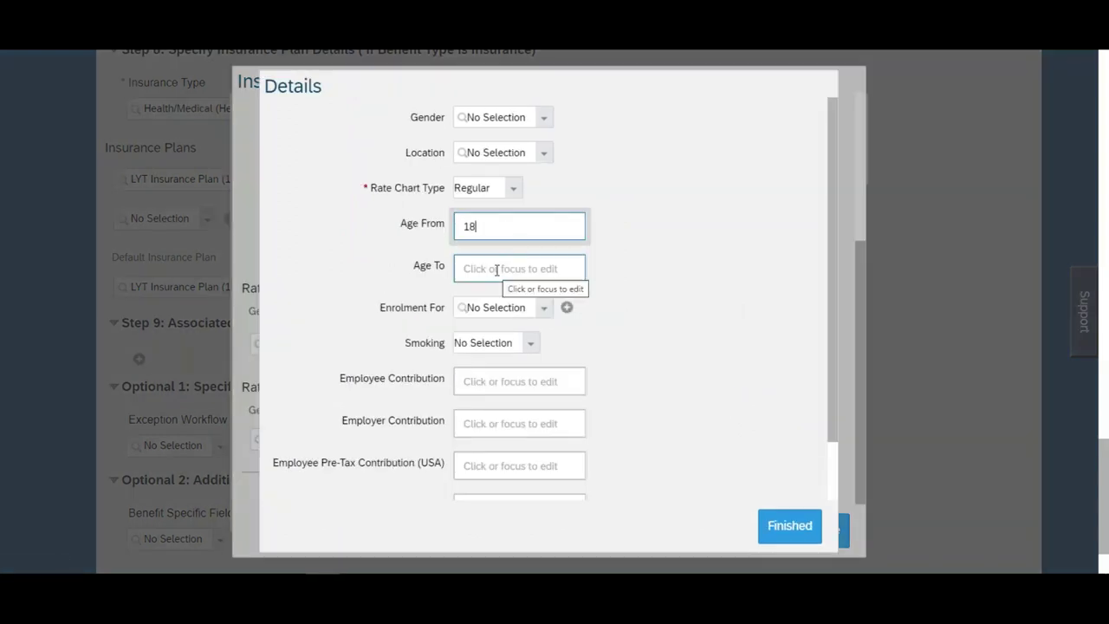
click(497, 271)
text(60)
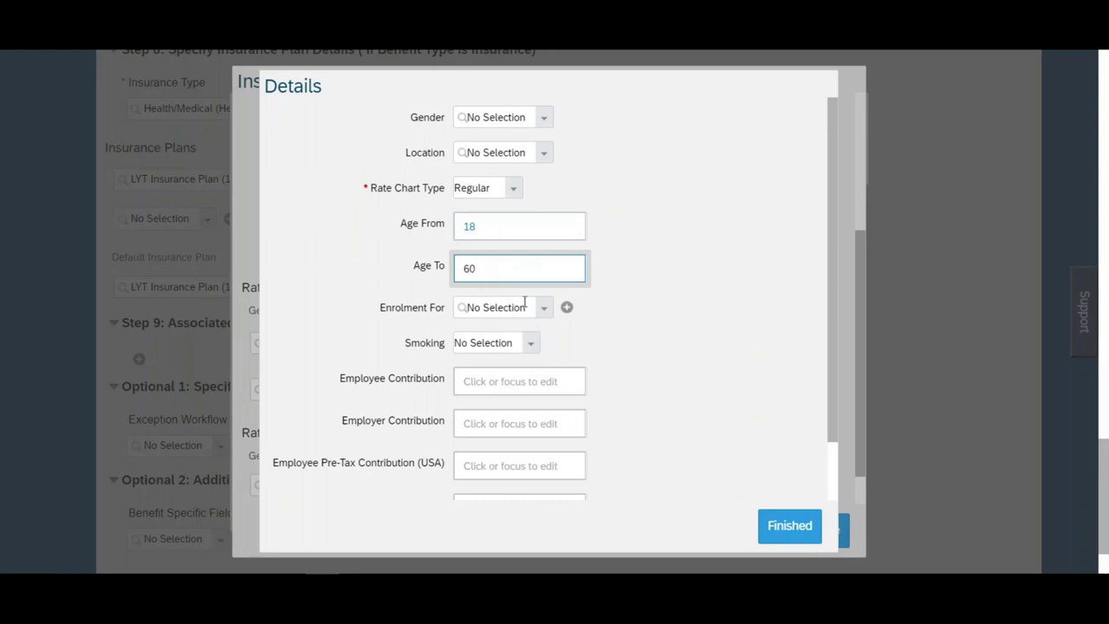
click(546, 317)
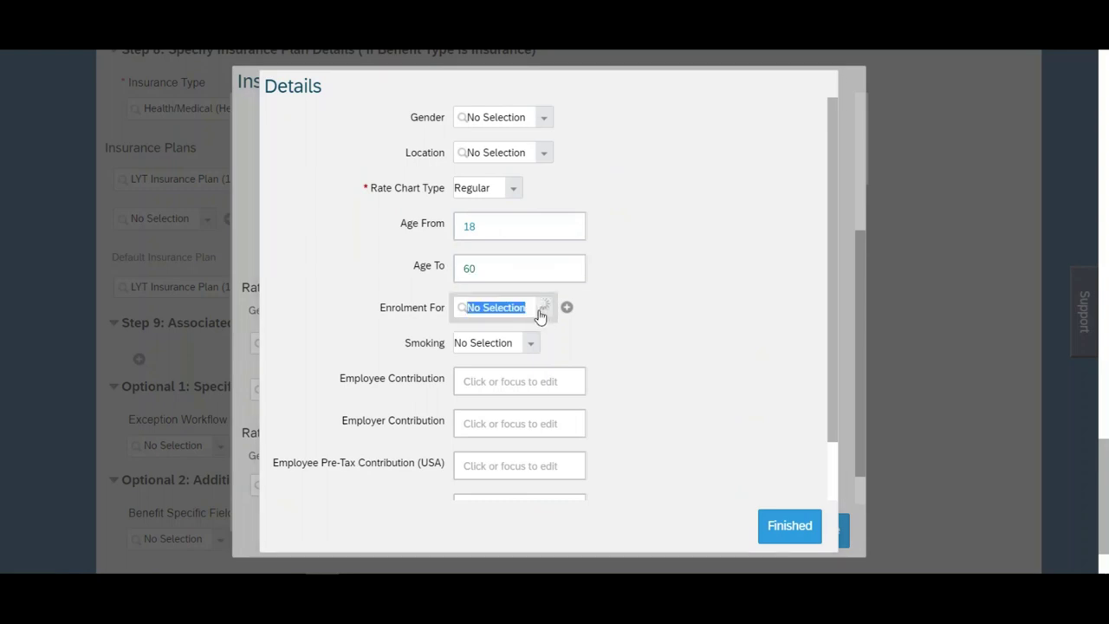
click(517, 332)
click(528, 348)
click(481, 382)
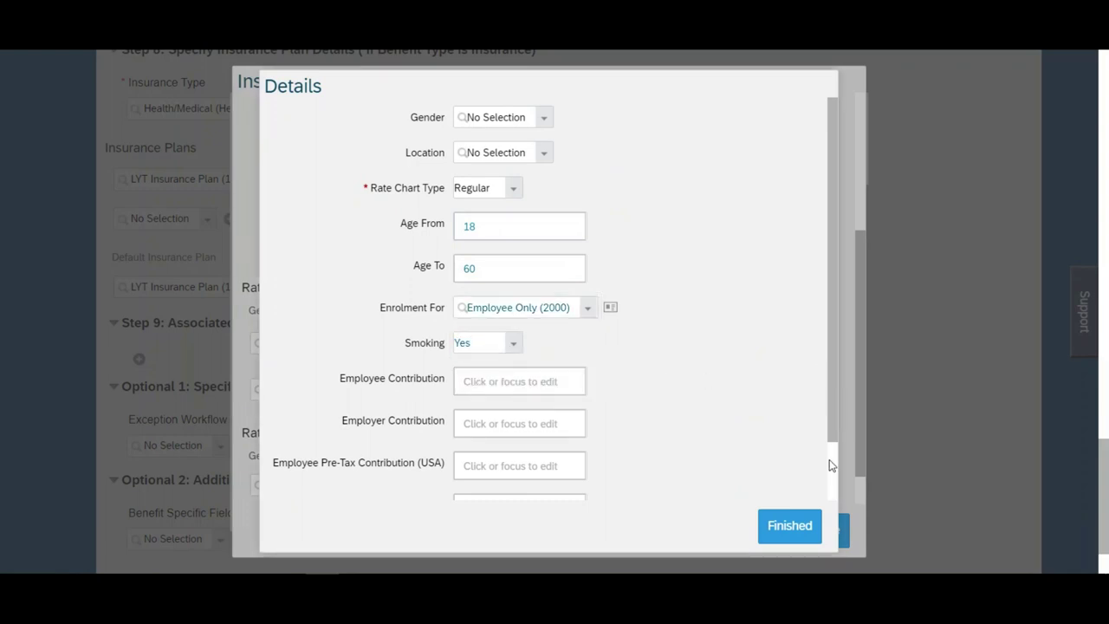
Enter employee and employer contributions of 75 each, then finish and save the rate chart
drag(830, 419, 826, 495)
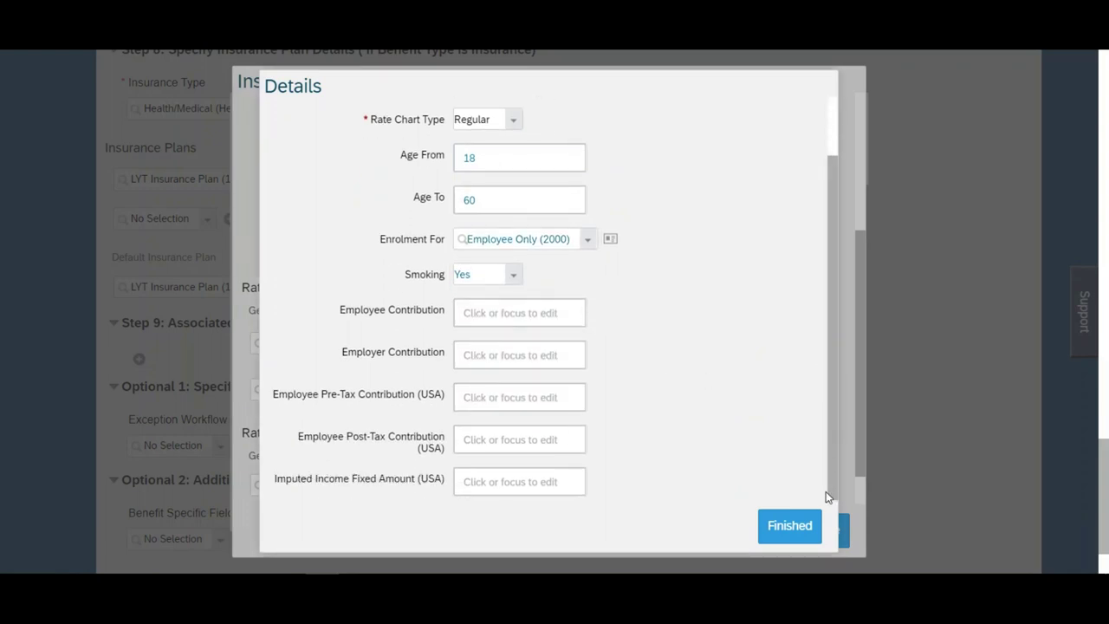
click(562, 313)
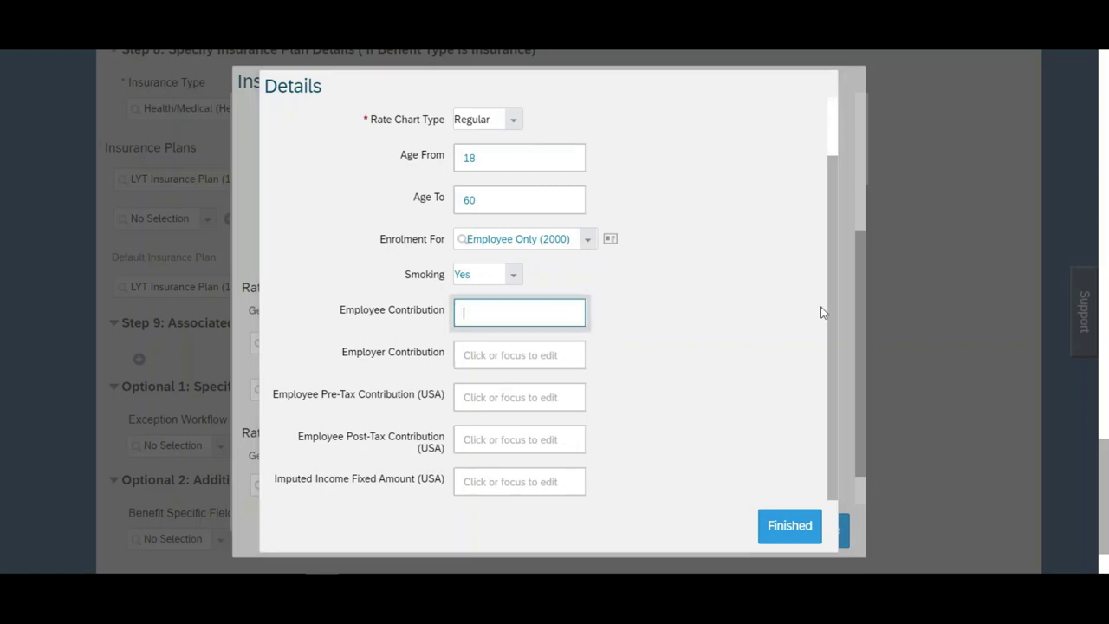
text(75)
click(522, 356)
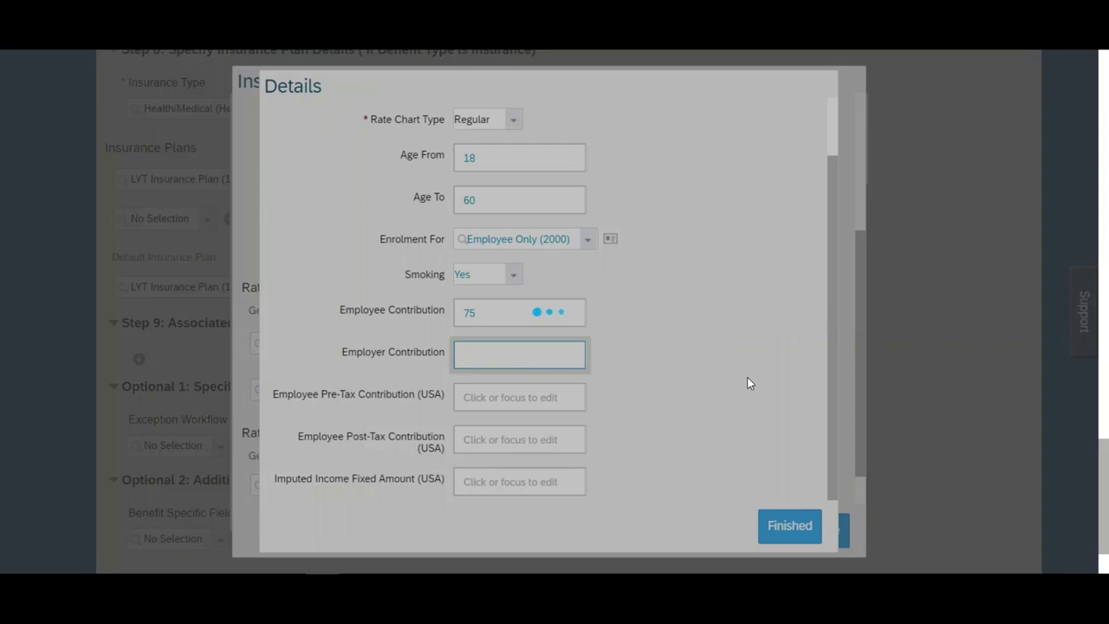
text(5)
key(BackSpace)
text(75)
click(784, 533)
click(831, 526)
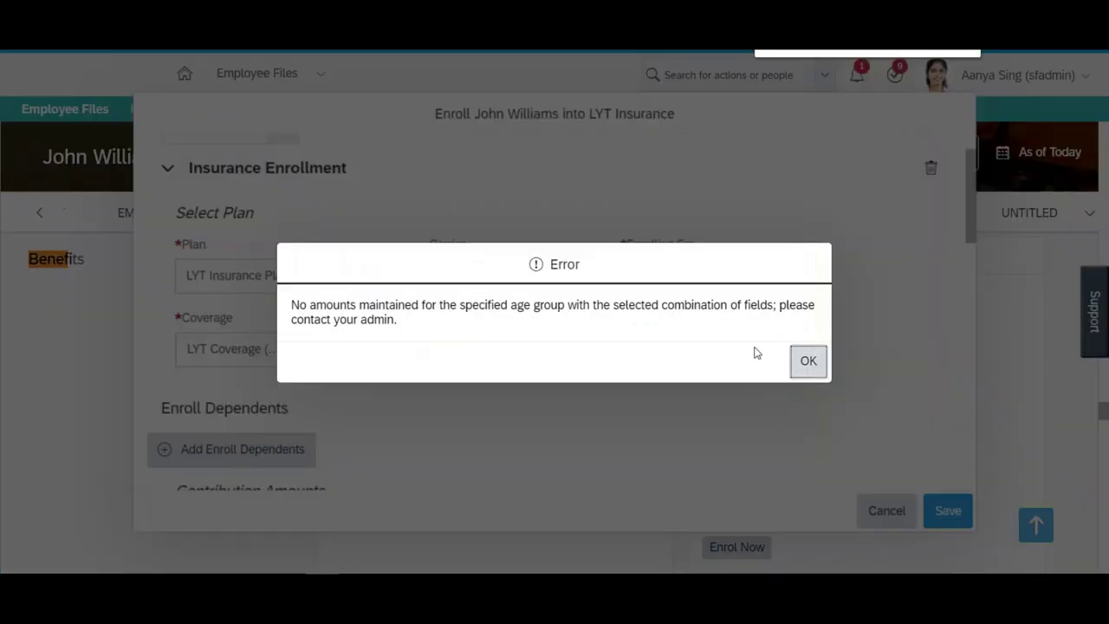
Dismiss the missing-amounts error and set the enrolment's Smoking answer back to Yes
click(806, 365)
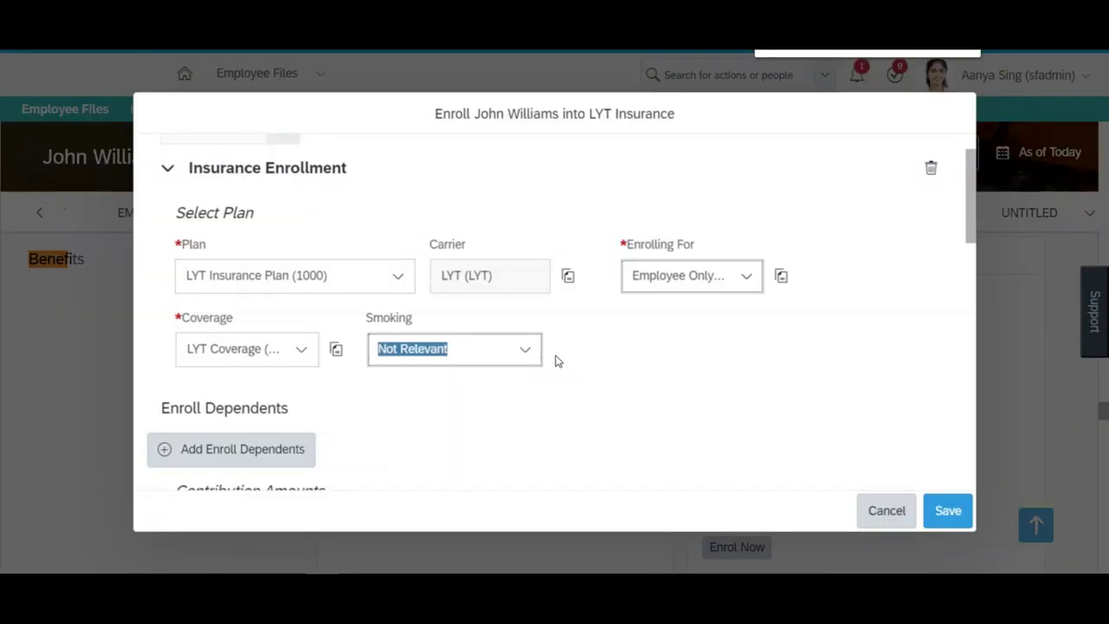
click(525, 349)
click(423, 246)
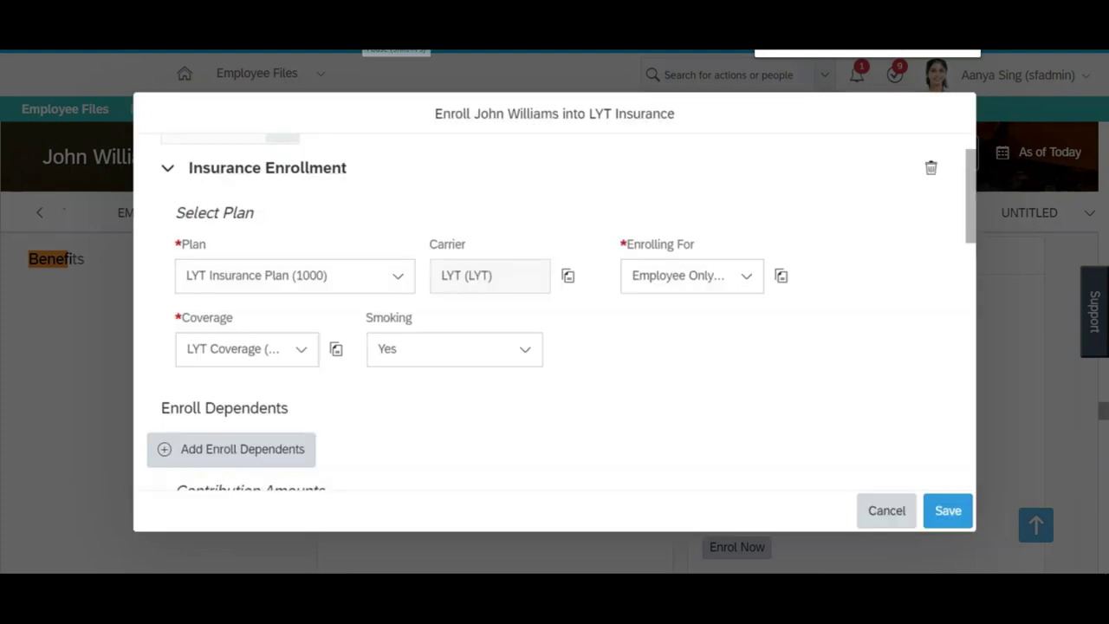
drag(971, 222, 972, 289)
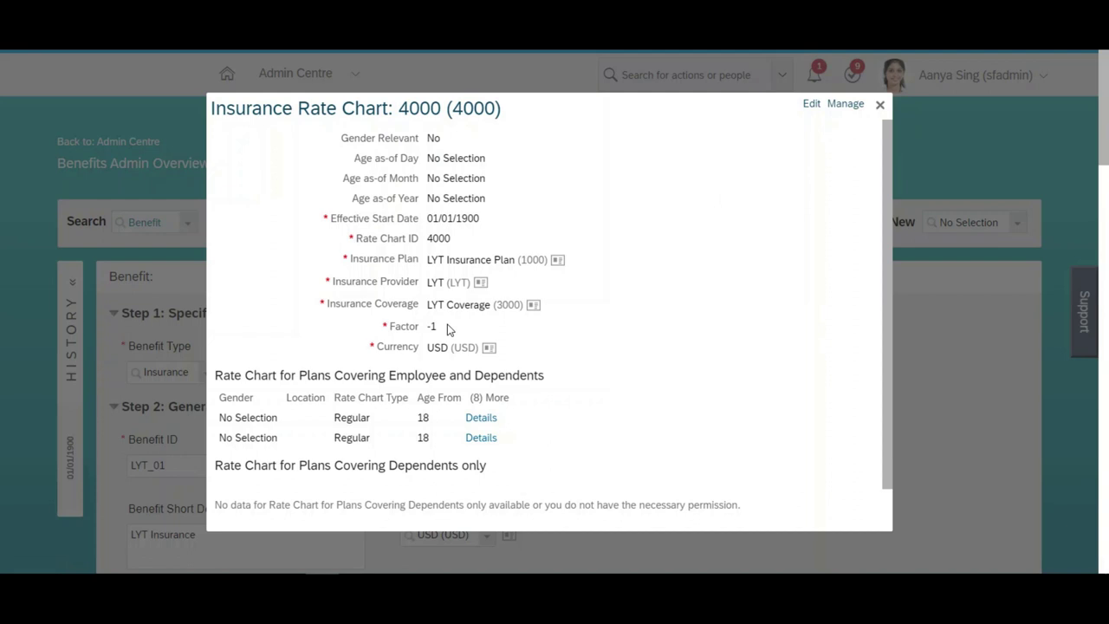
Close the rate row and chart views, then open LYT Coverage (3000) from the Employee Only coverage details
click(480, 419)
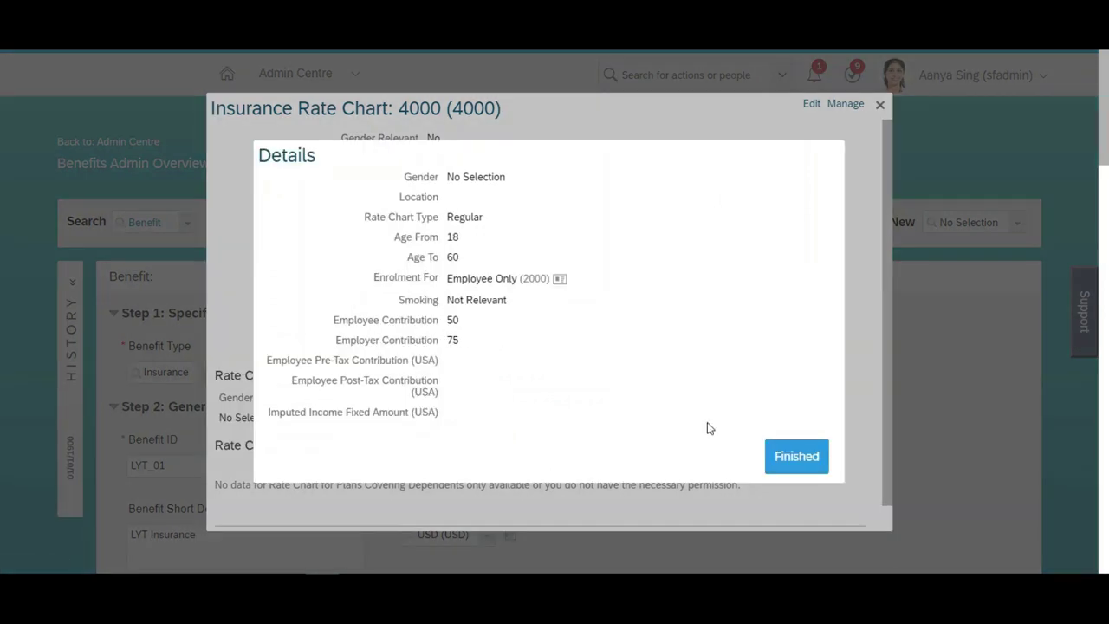
click(772, 462)
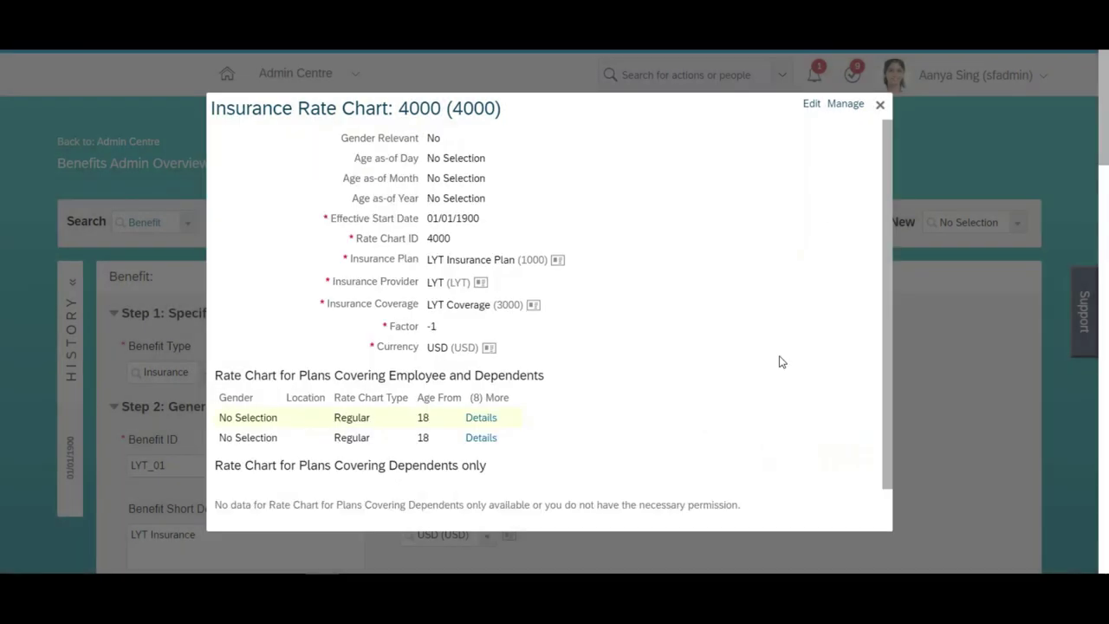
click(881, 108)
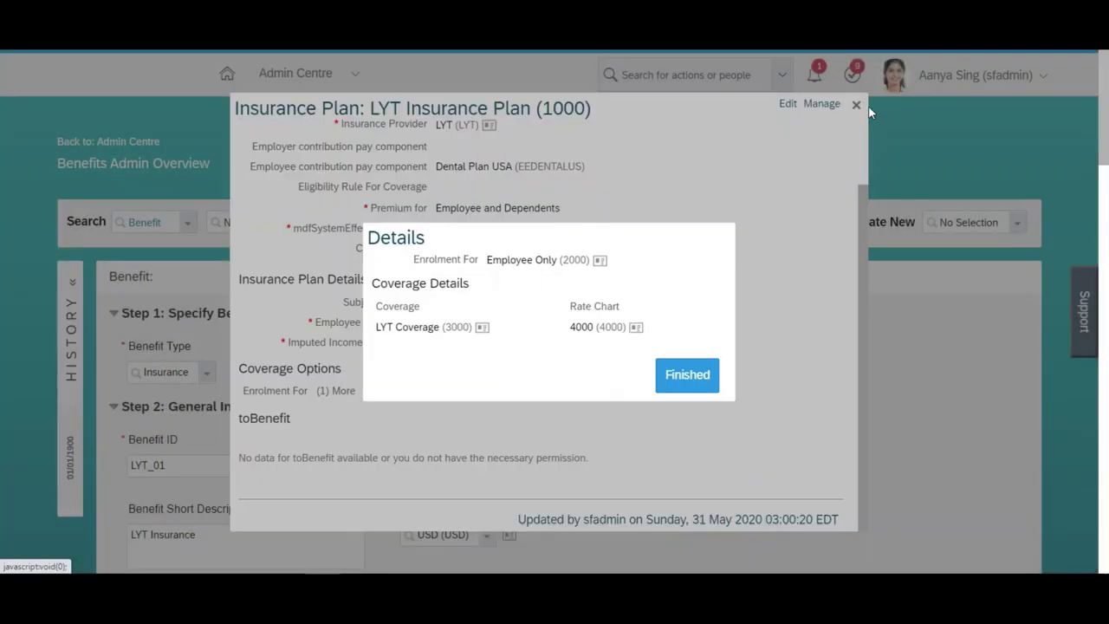
click(680, 375)
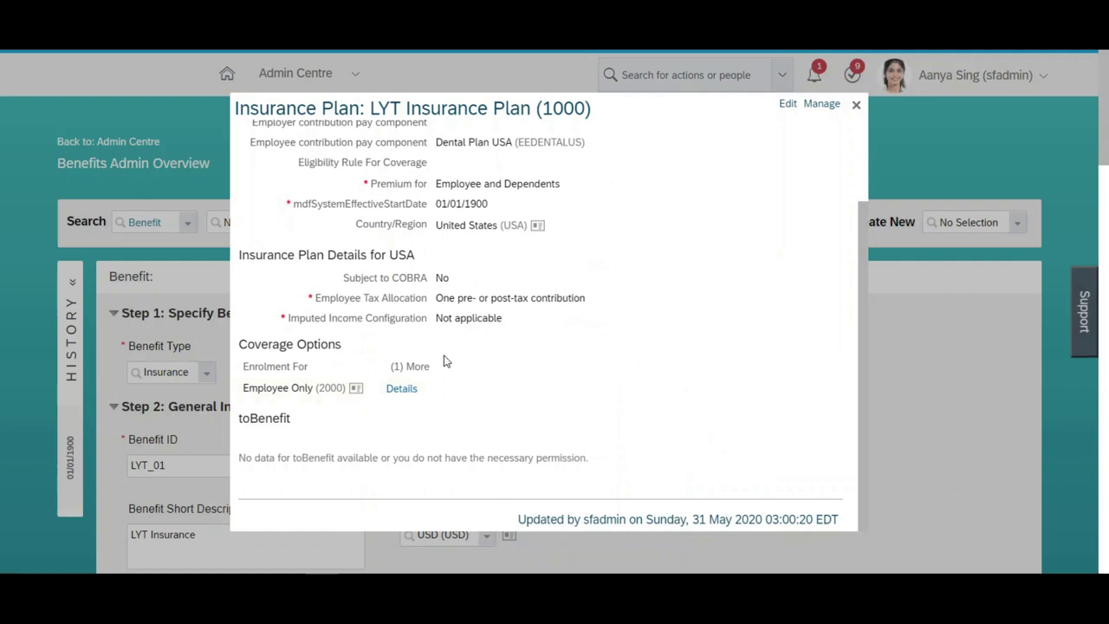
click(402, 389)
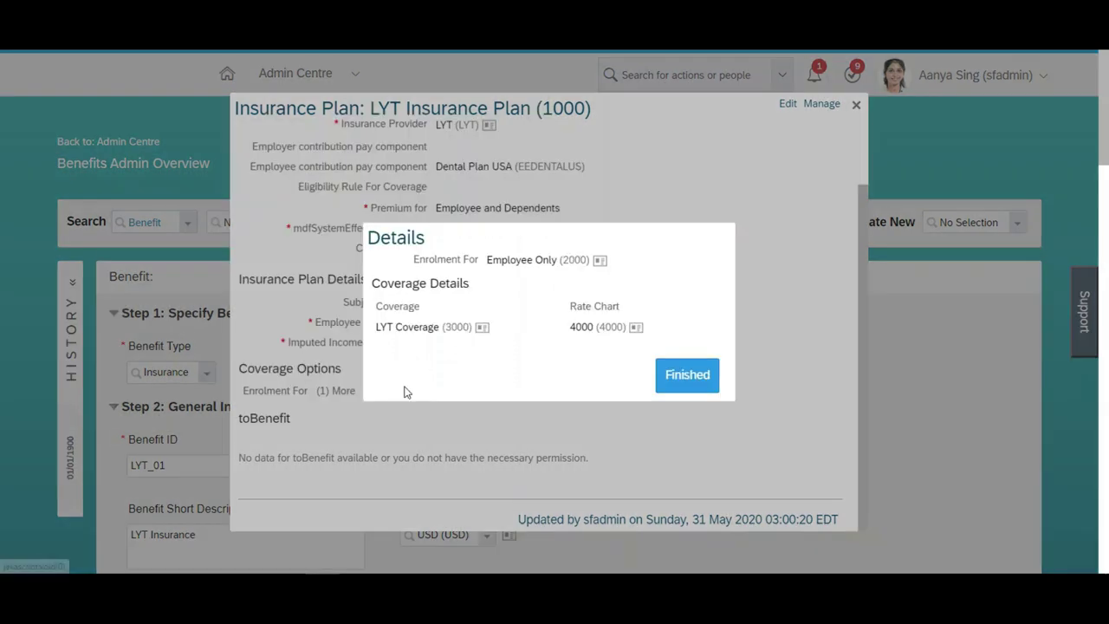
click(482, 327)
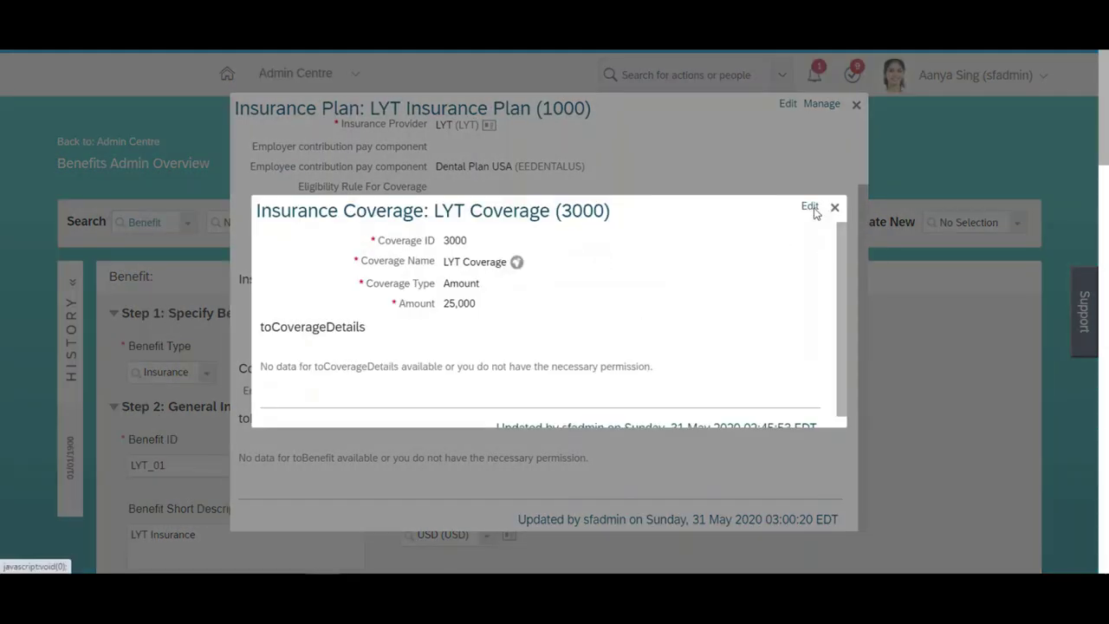
Change LYT Coverage to type Percentage at 10 on the Annualized Salary pay component group, and save
click(813, 209)
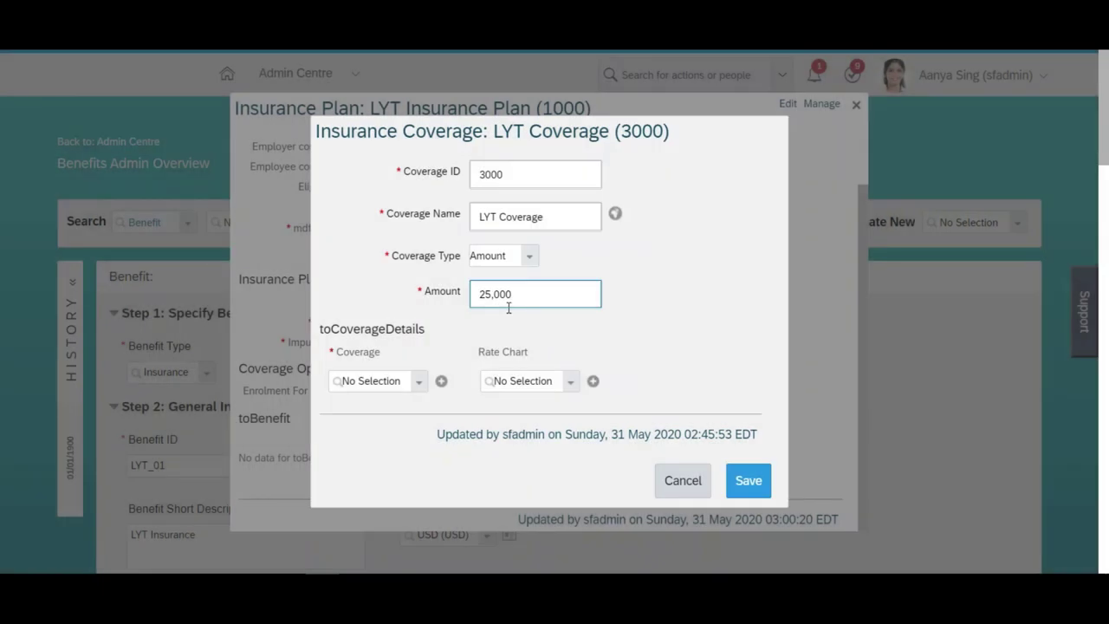
click(529, 257)
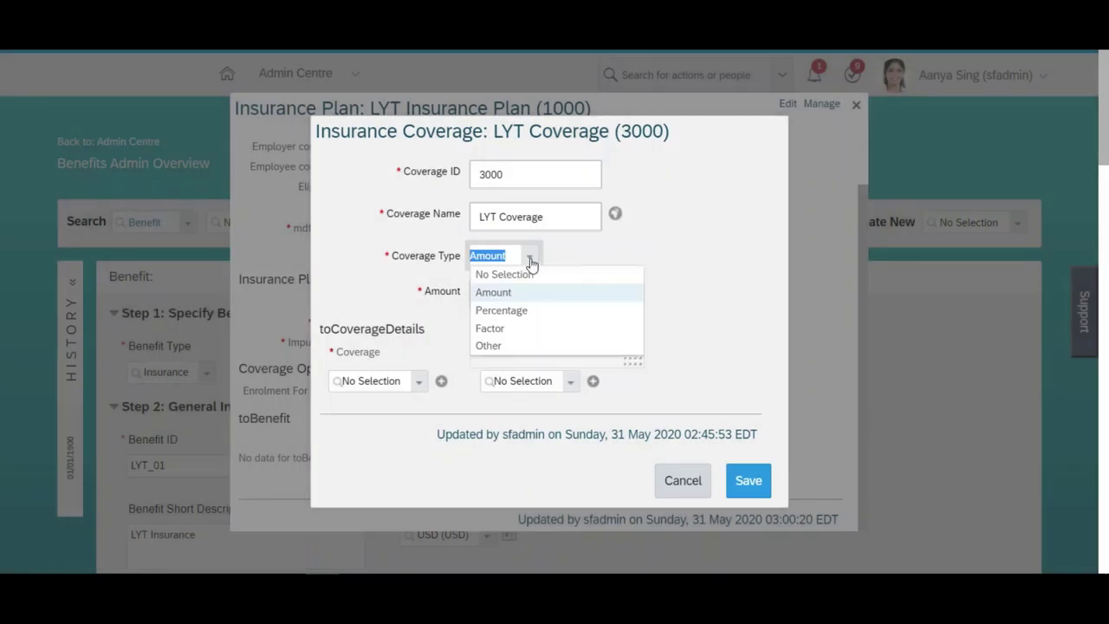
click(504, 312)
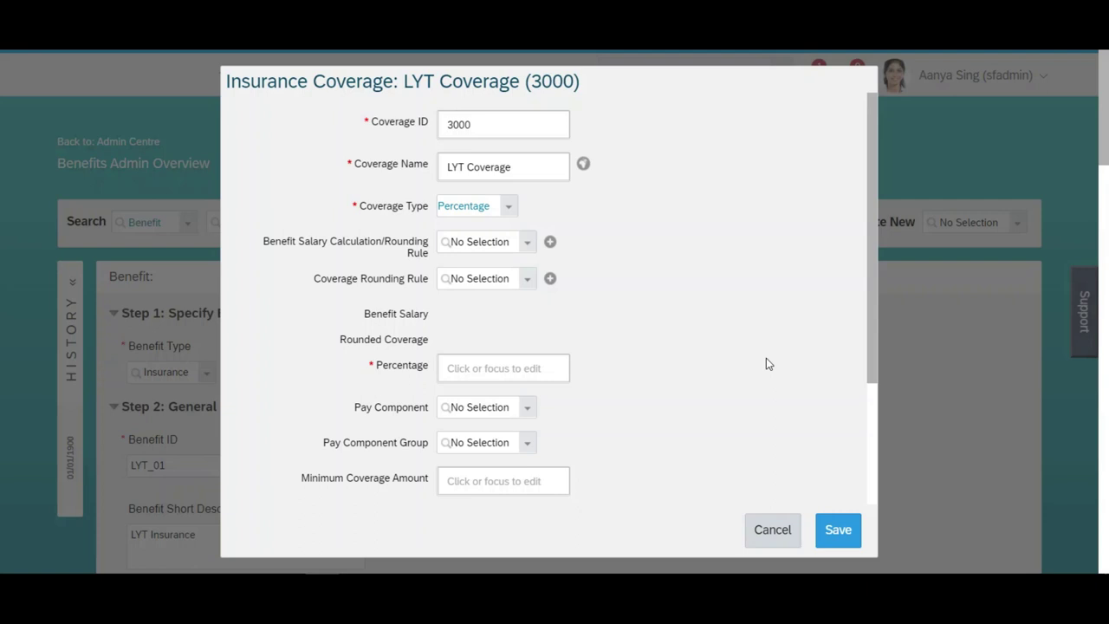
click(534, 368)
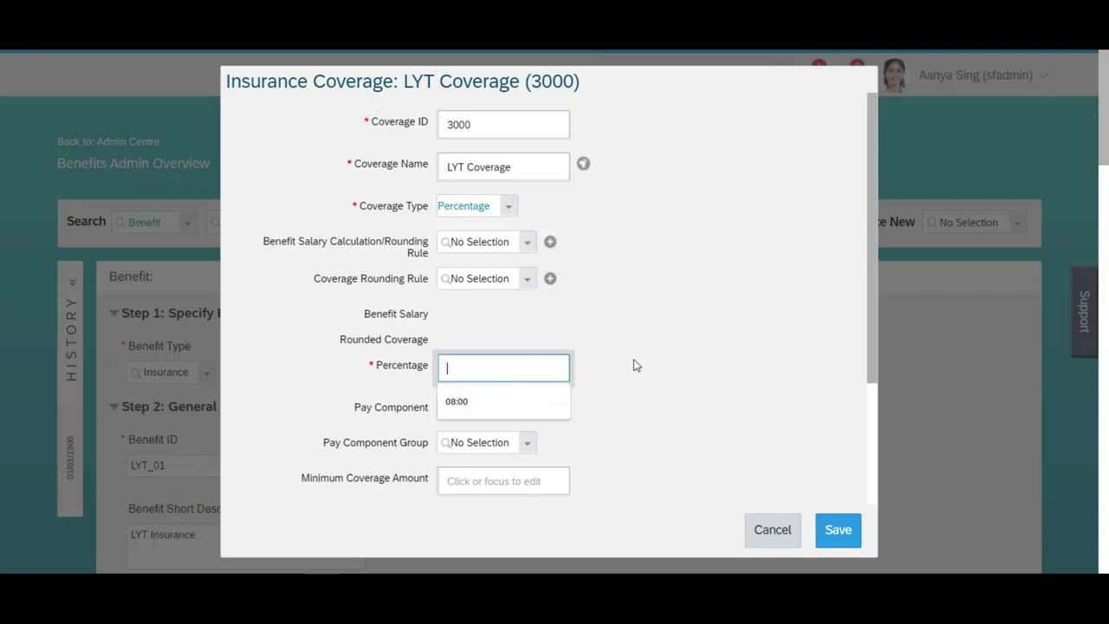
text(10)
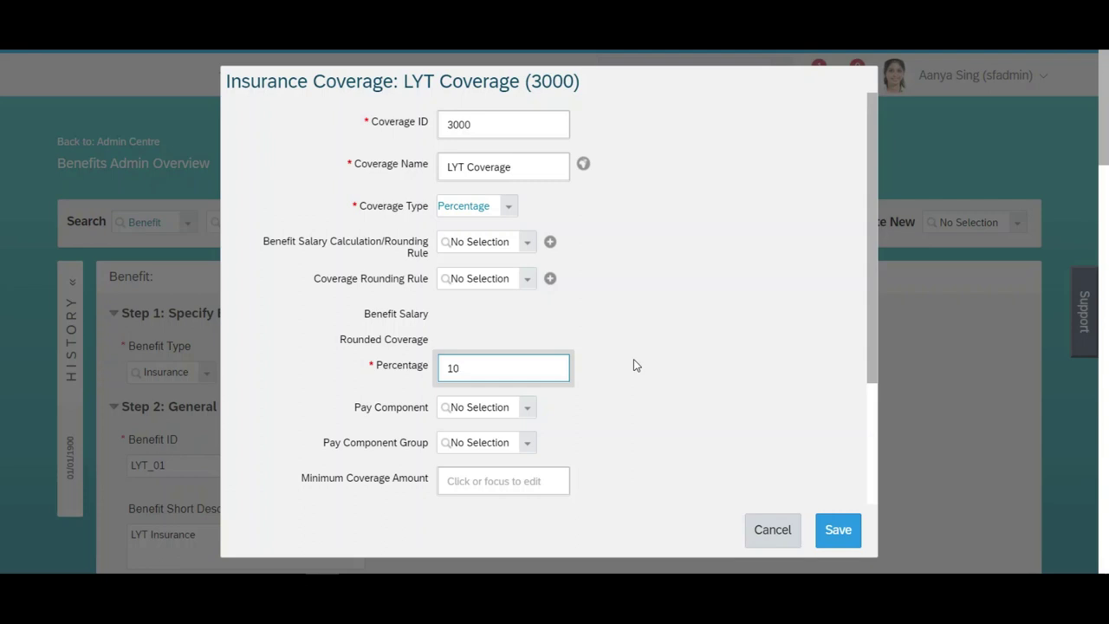
click(601, 439)
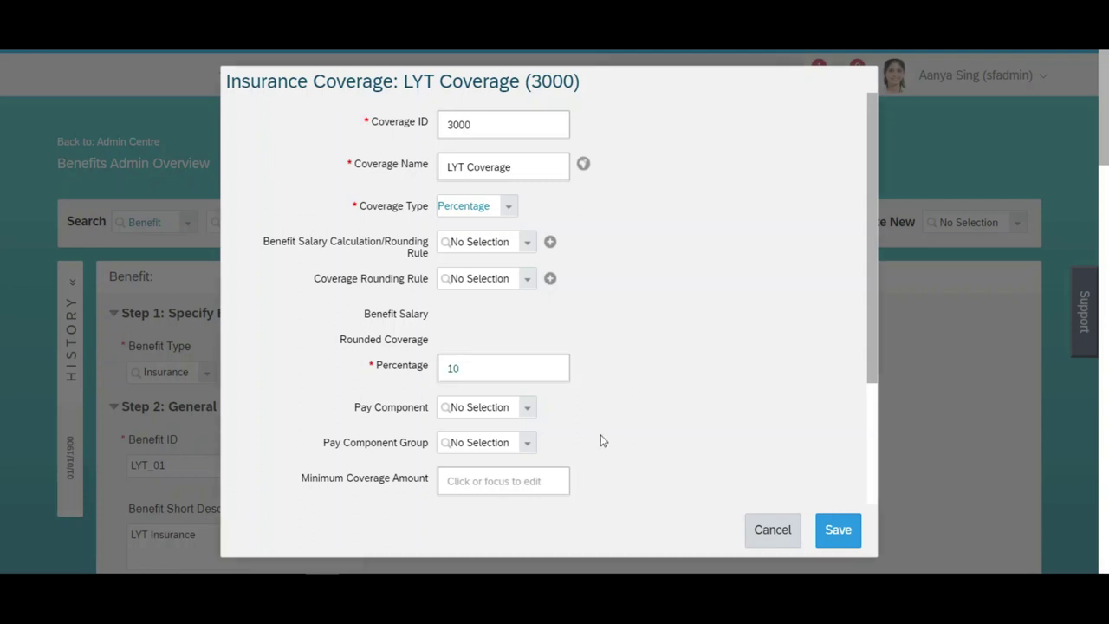
click(529, 410)
click(664, 404)
click(528, 445)
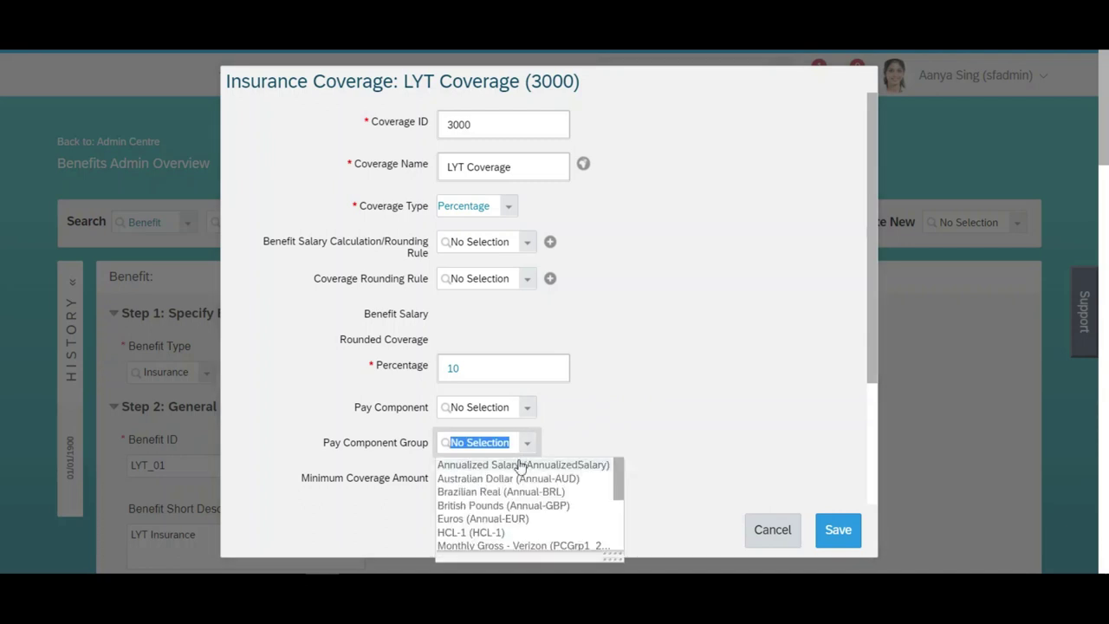
click(519, 465)
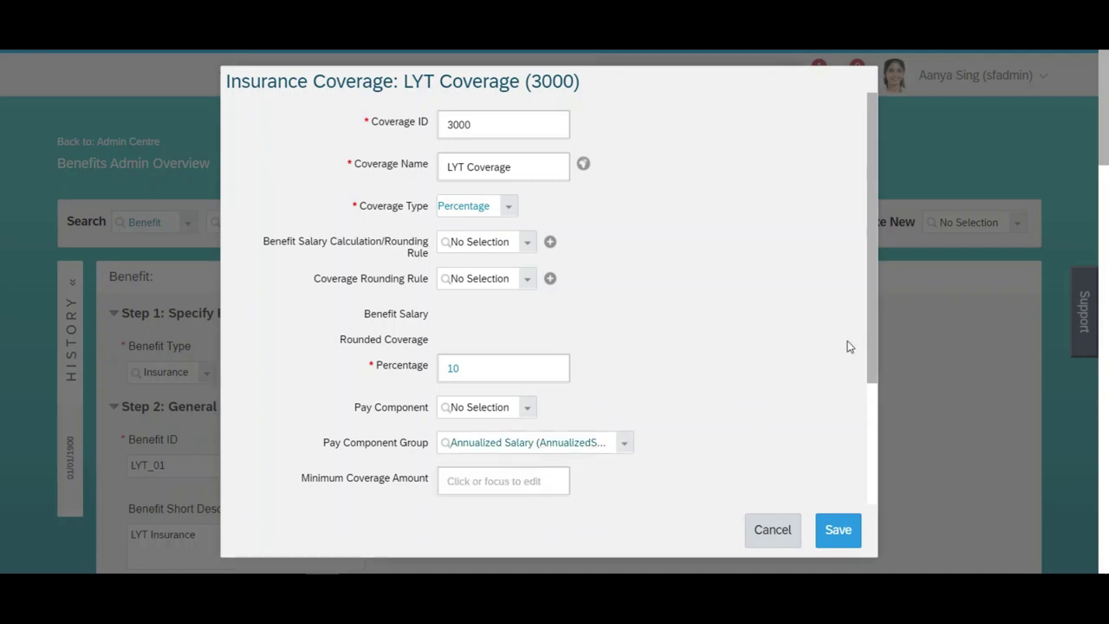
drag(879, 337, 877, 404)
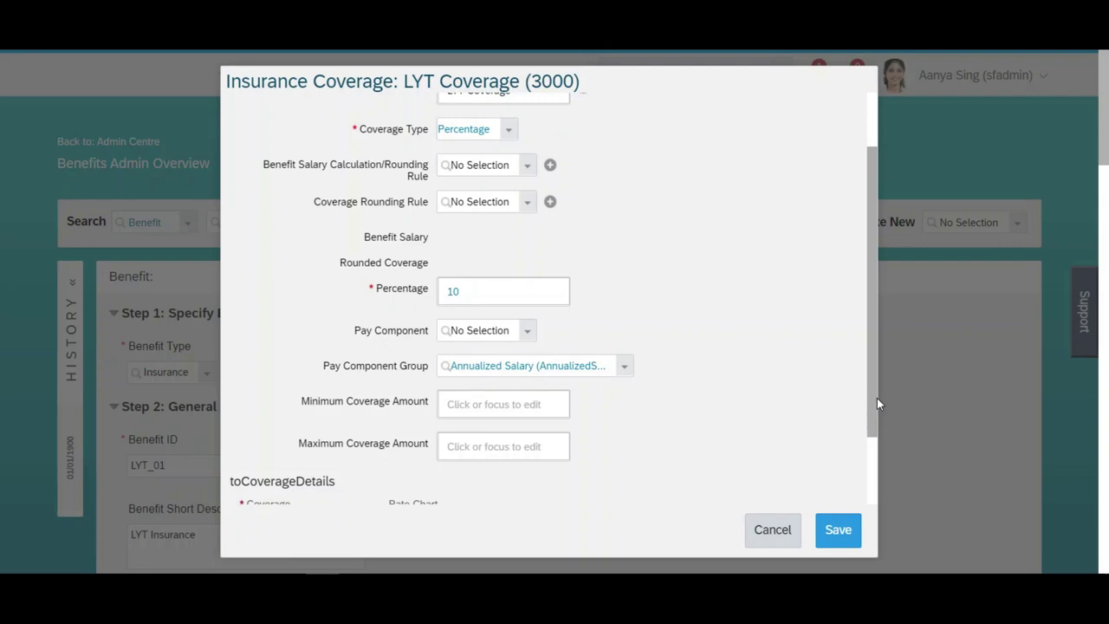
click(839, 532)
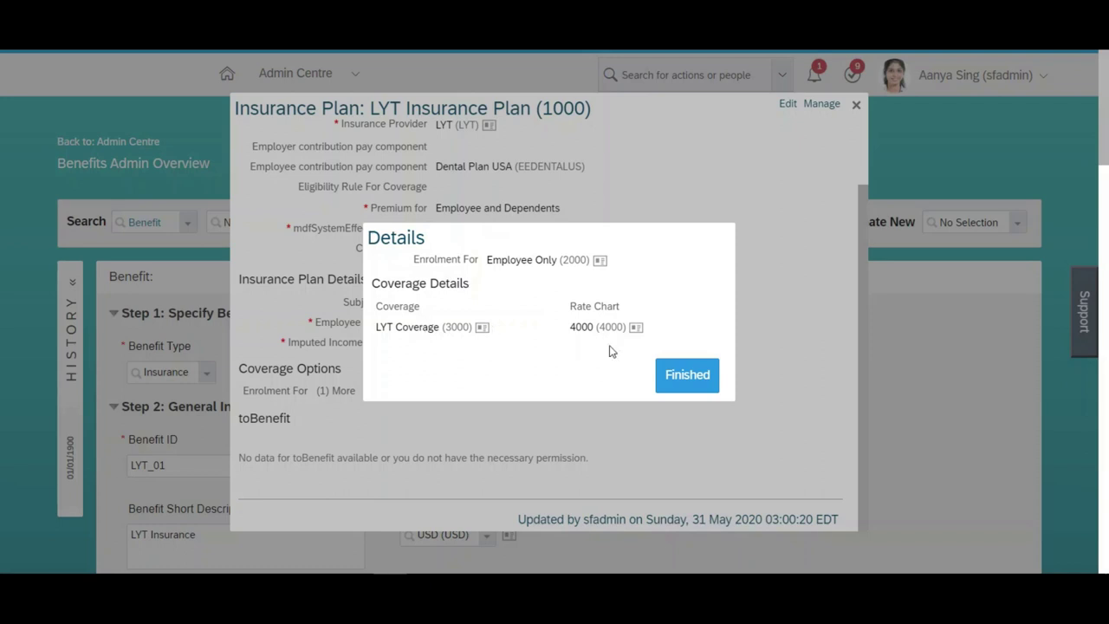
Start a dated edit of rate chart 4000 effective 01/01/1900
click(638, 329)
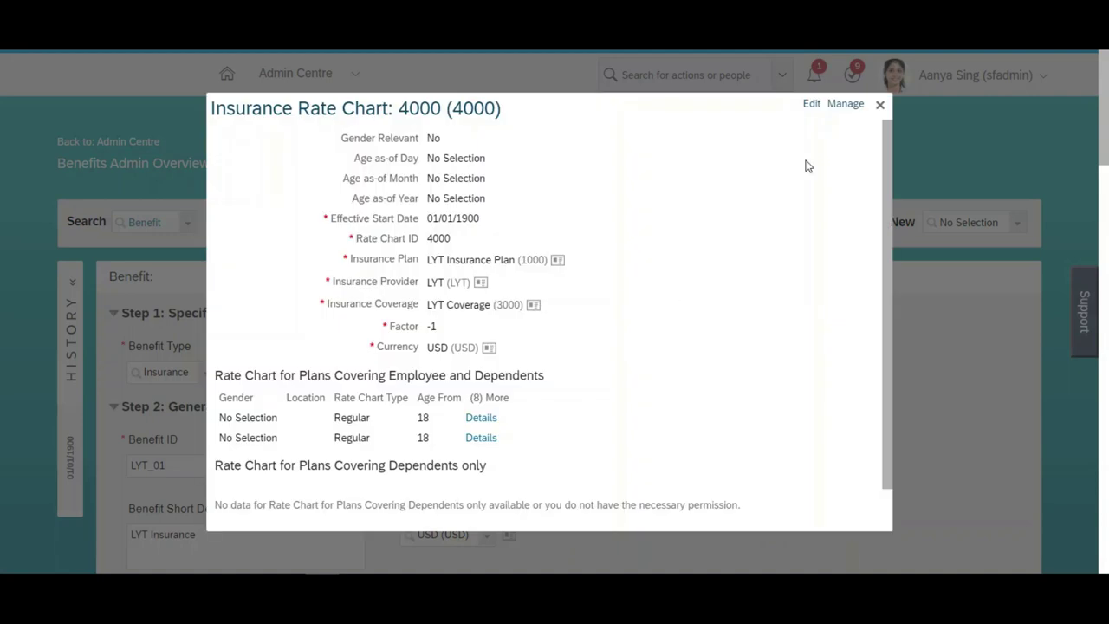
click(810, 104)
text(01/01/9)
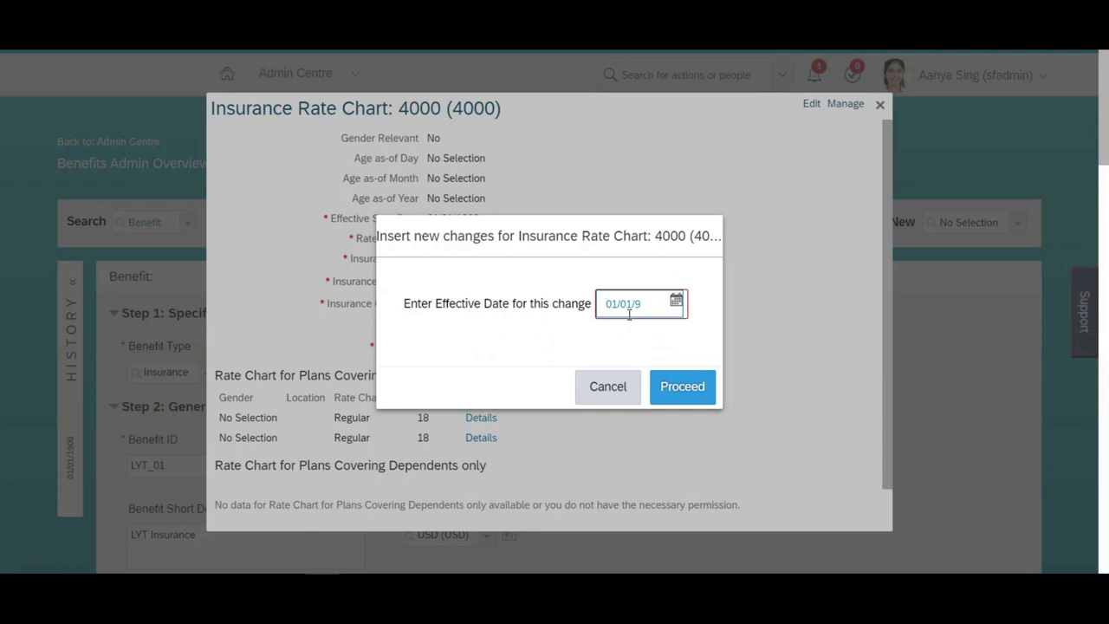
key(BackSpace)
text(1900)
click(676, 393)
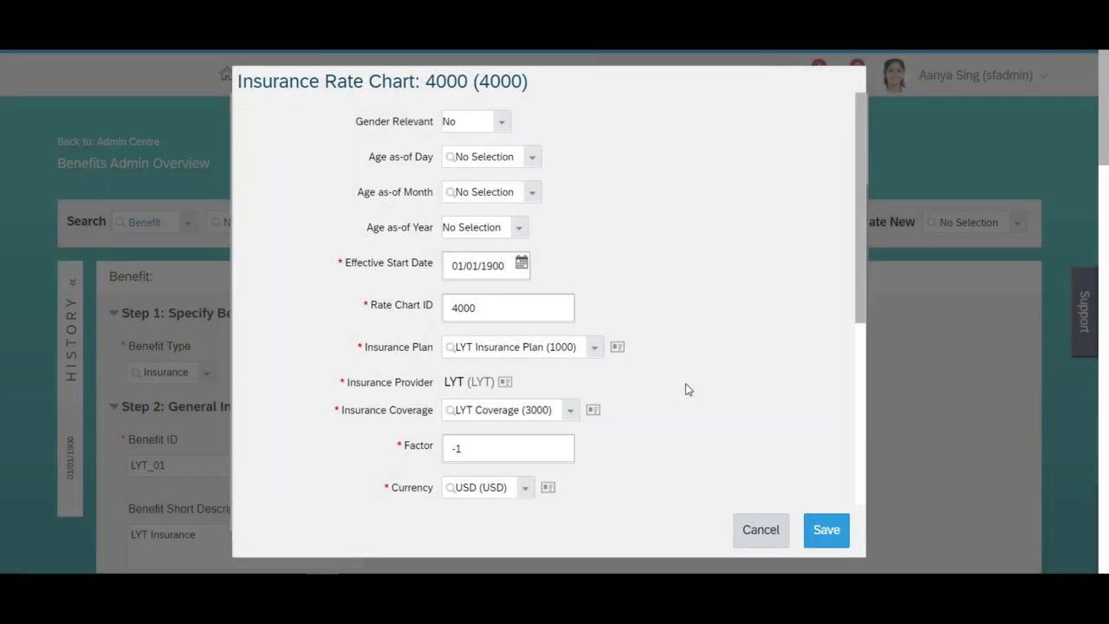
Change the rate chart's Factor from -1 to 1
drag(856, 292, 854, 371)
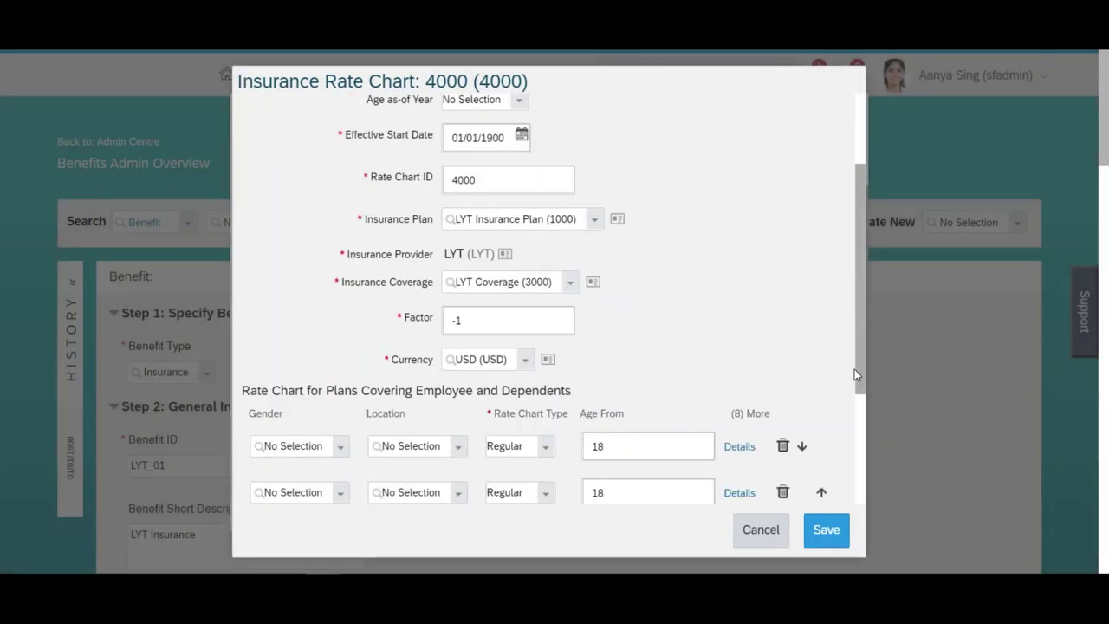
scroll(854, 372, down, 1)
click(486, 233)
key(BackSpace)
key(BackSpace)
text(1)
click(674, 244)
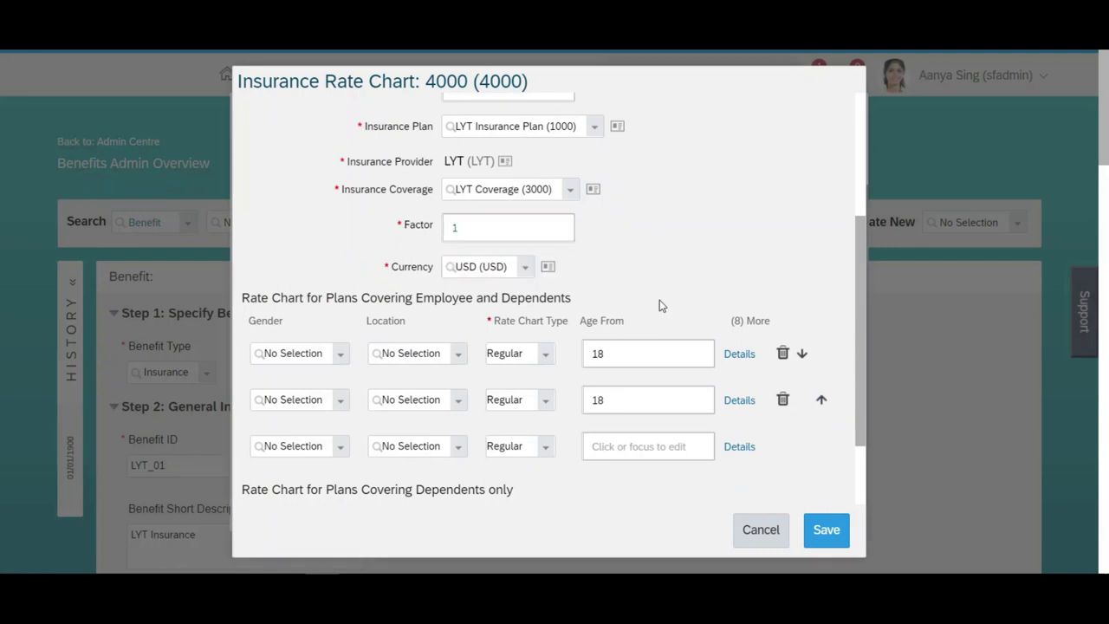
Set the first row's contributions to 5 employee and 7 employer, then save the chart
click(740, 357)
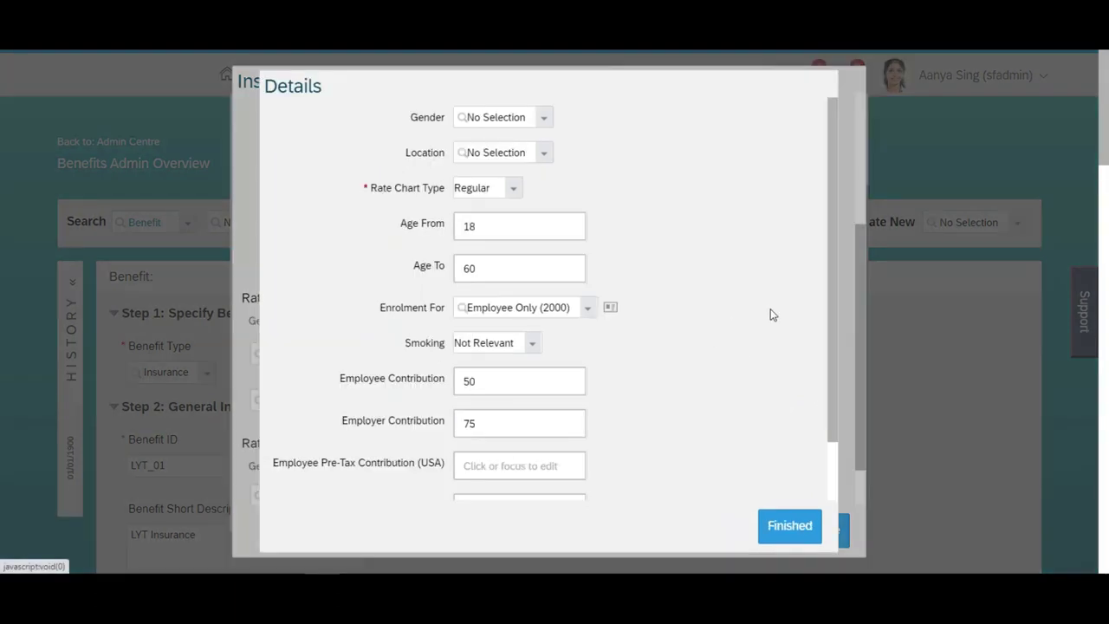
scroll(762, 346, down, 2)
click(550, 319)
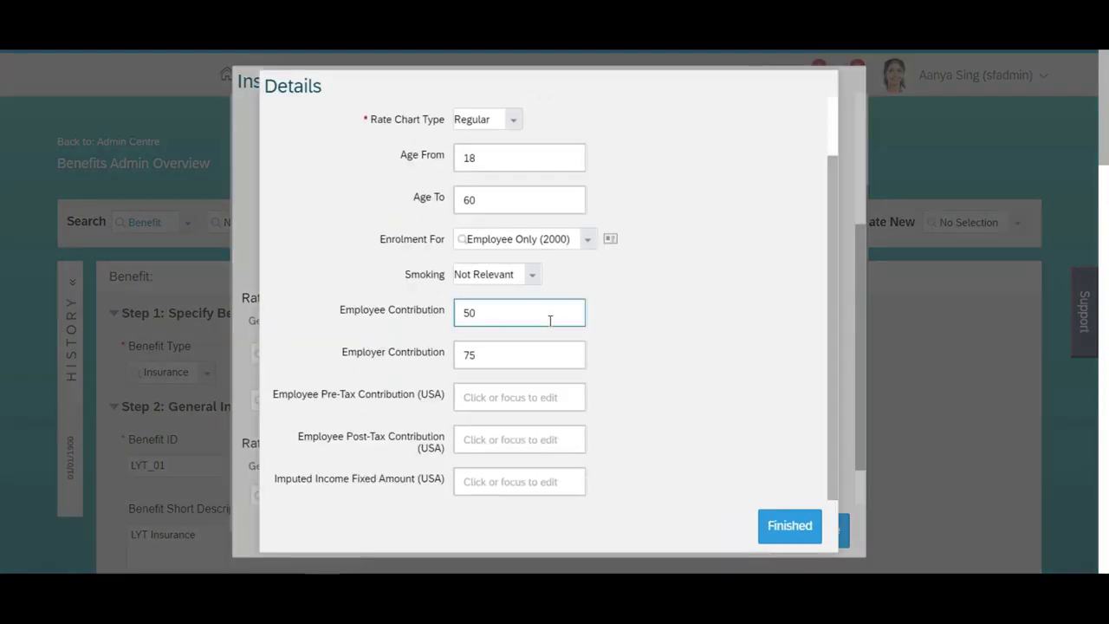
key(BackSpace)
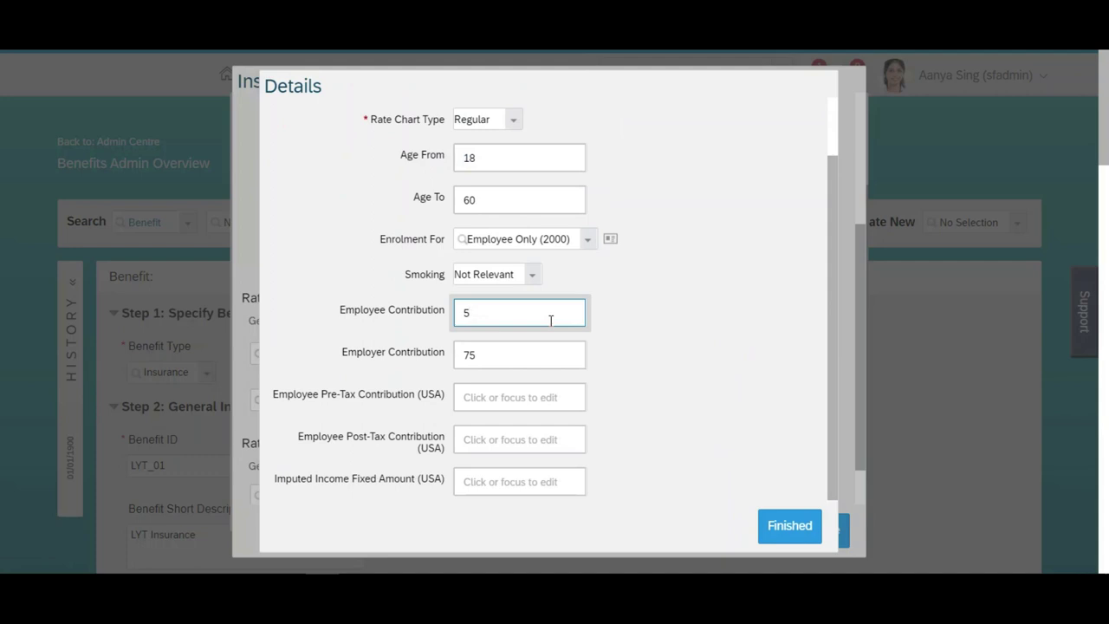
click(508, 366)
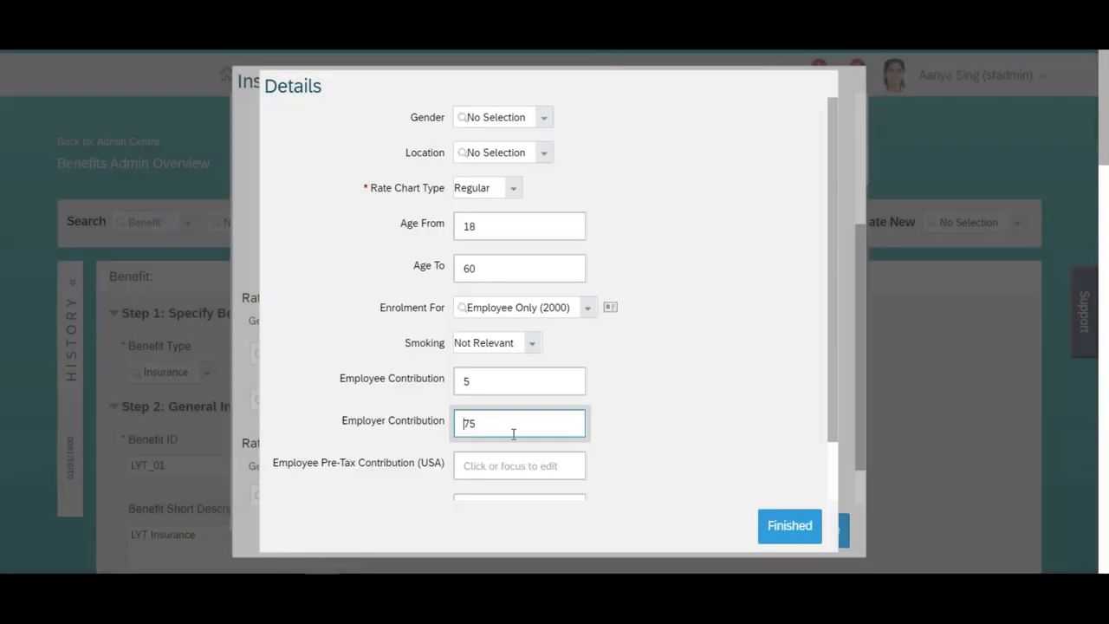
key(BackSpace)
click(703, 398)
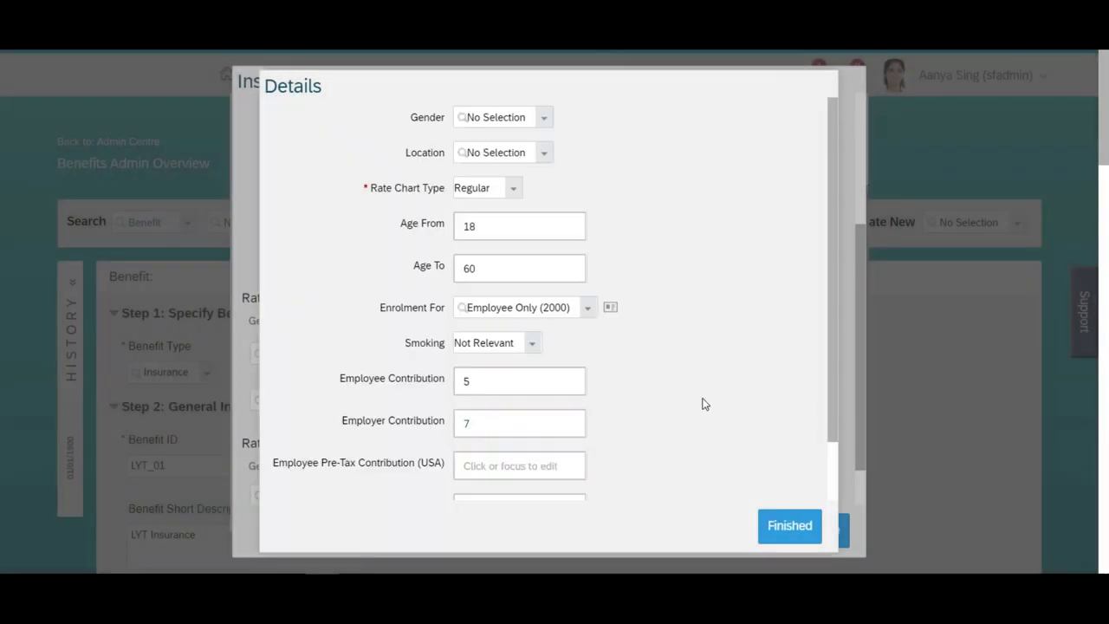
click(789, 526)
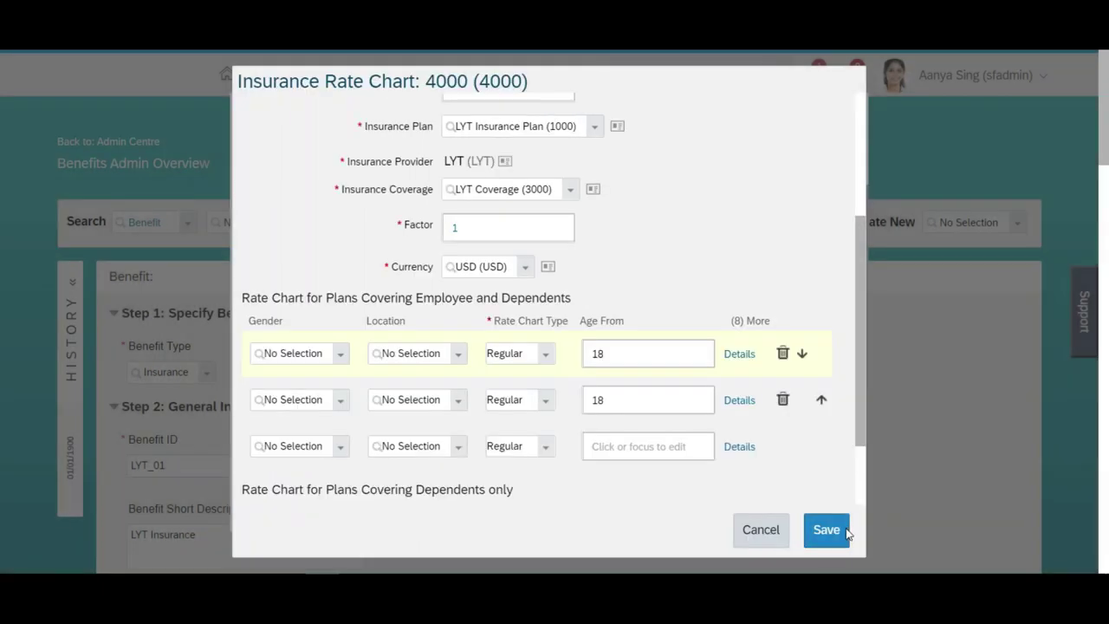
click(837, 532)
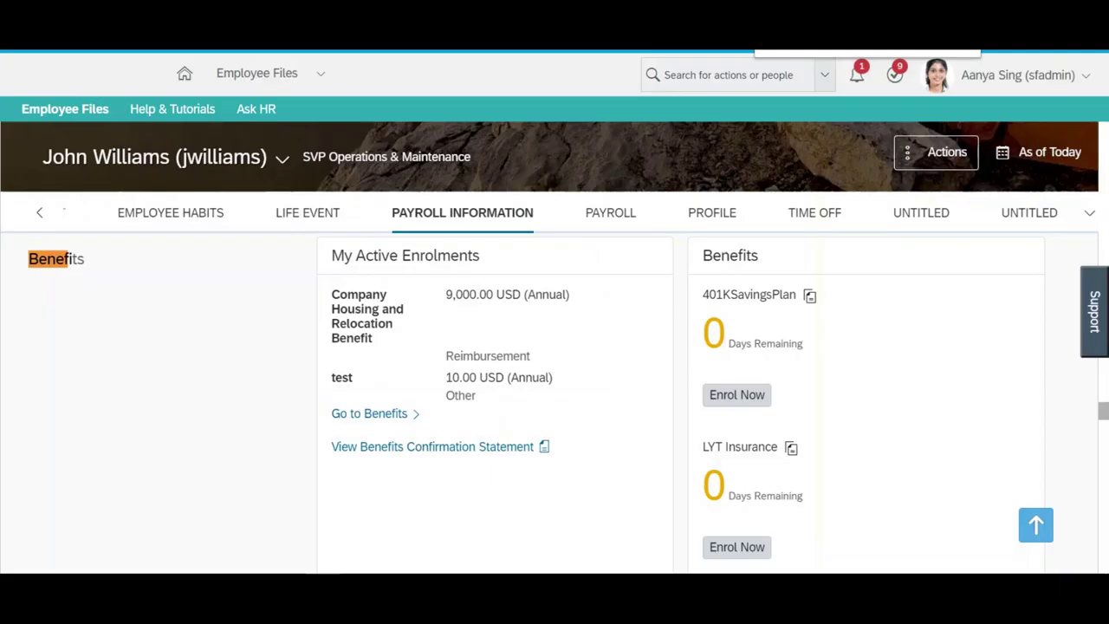
Begin LYT Insurance enrolment and view contributions of 96,000 employee and 134,400 employer, paid Monthly
click(737, 548)
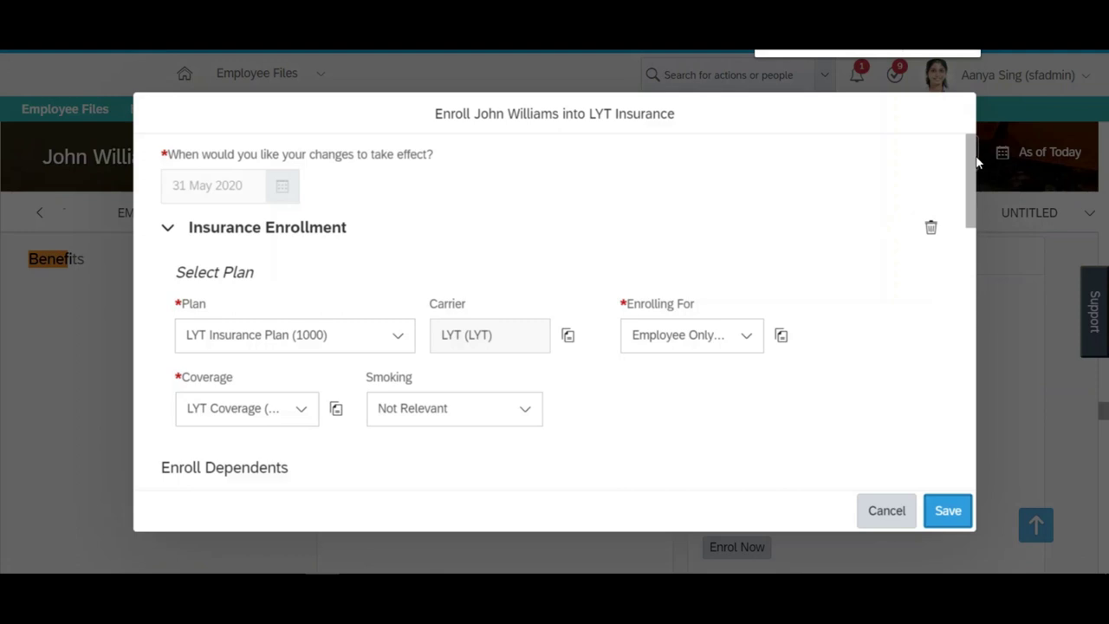
drag(977, 162, 979, 251)
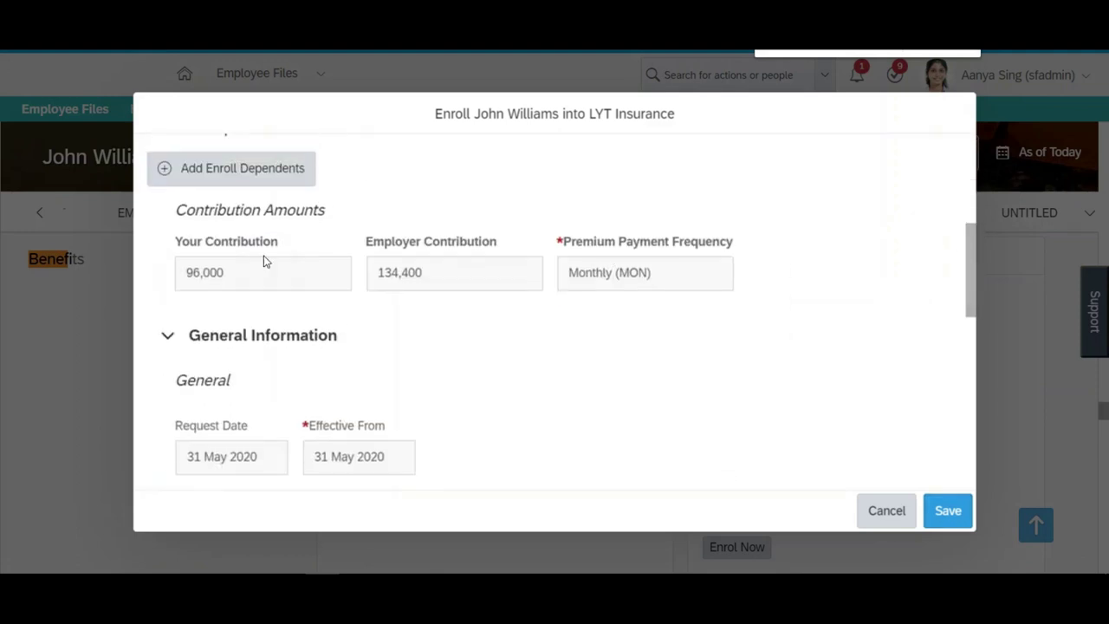
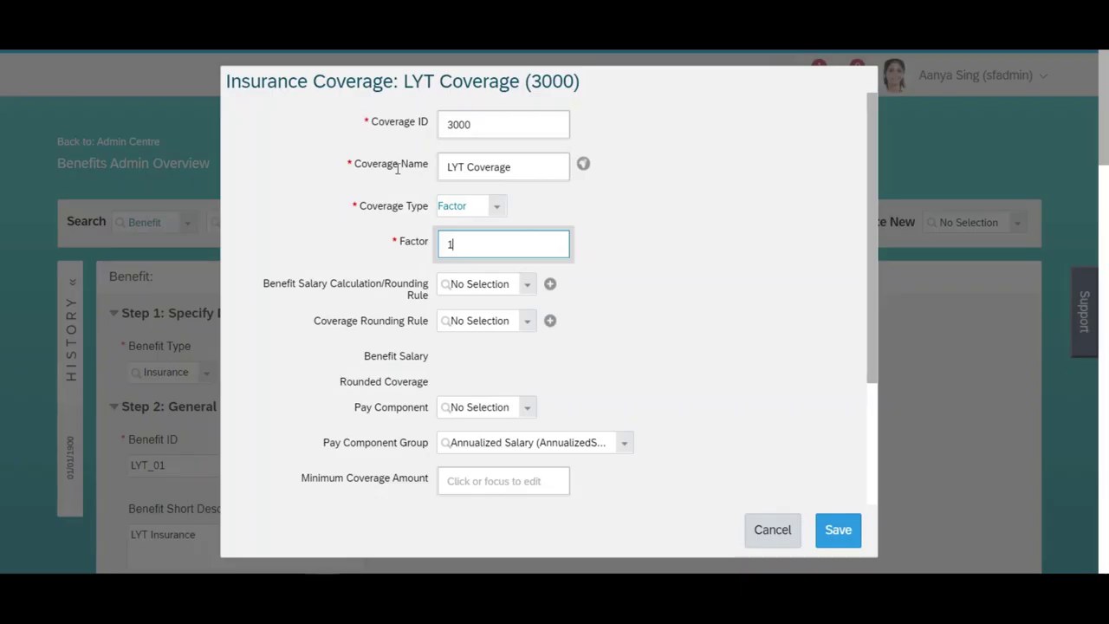
Change the LYT Coverage factor from 1 to 2.5
click(703, 295)
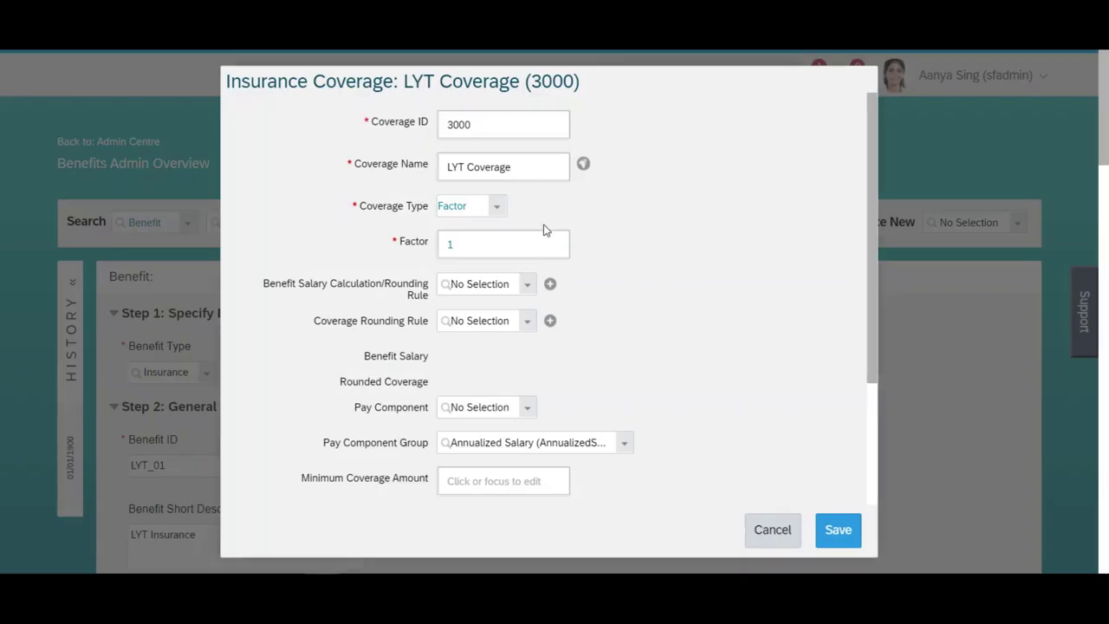
click(465, 234)
click(495, 244)
text(2.5)
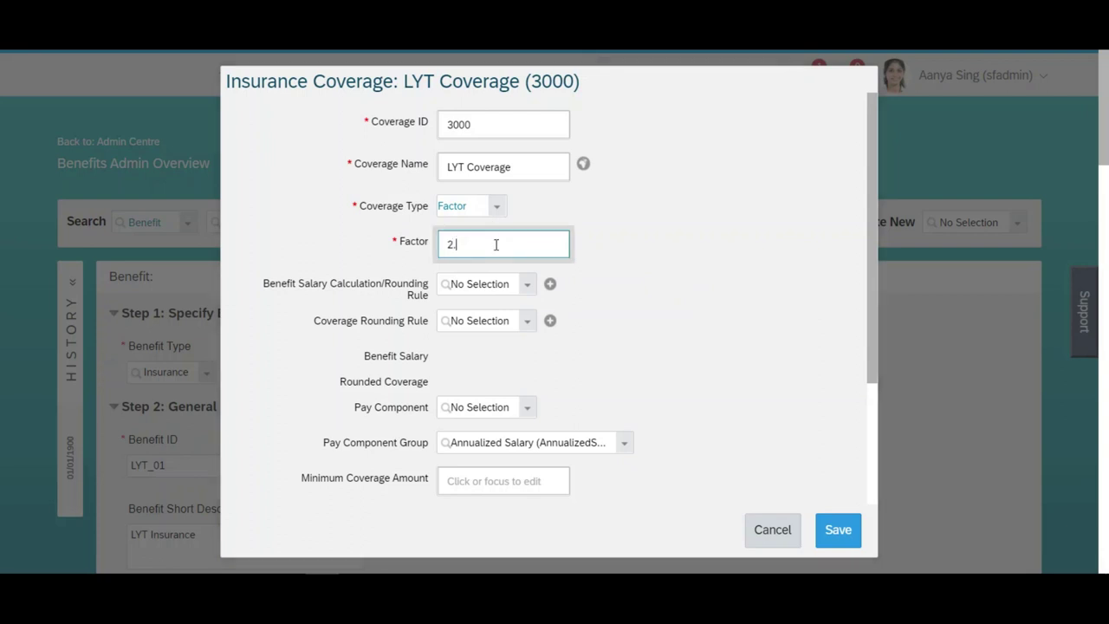
click(651, 308)
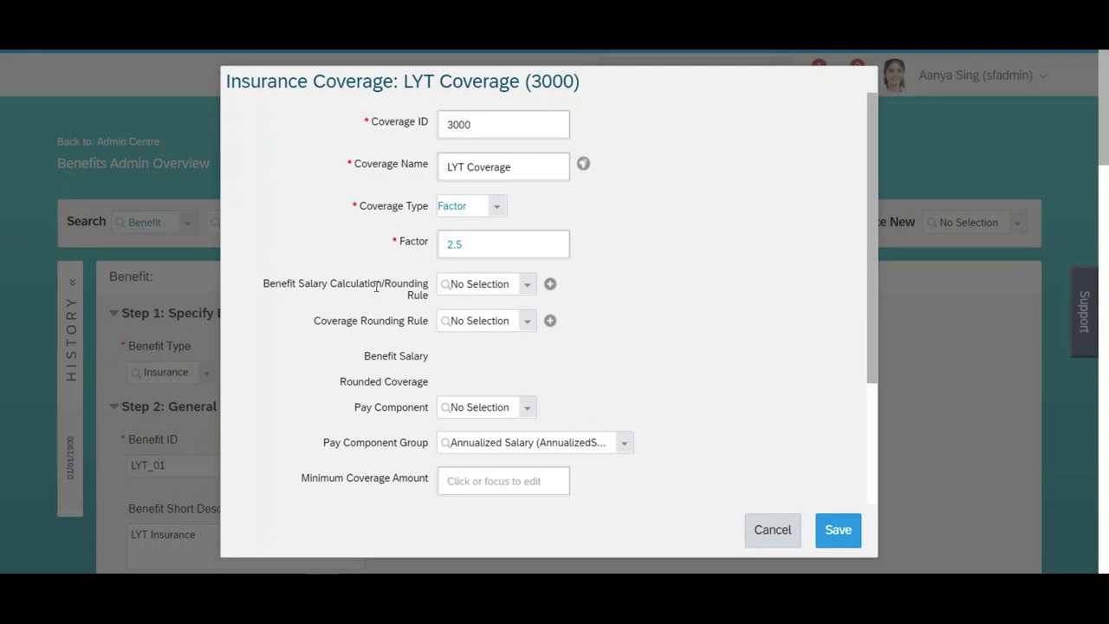
Clear the Annualized Salary pay component group from LYT Coverage
click(508, 441)
key(BackSpace)
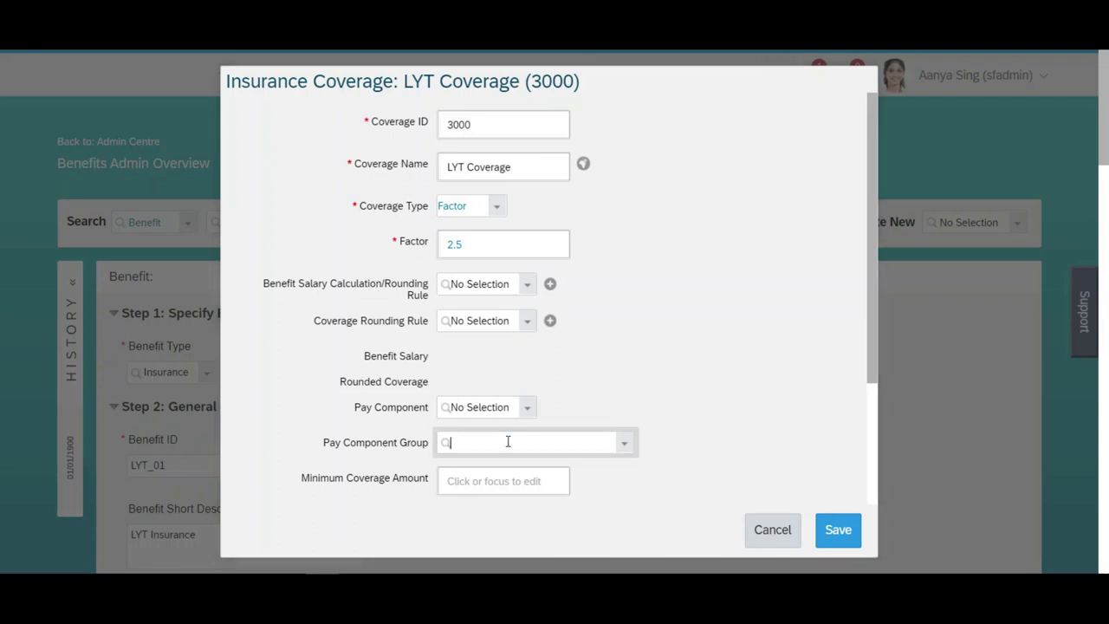
click(685, 365)
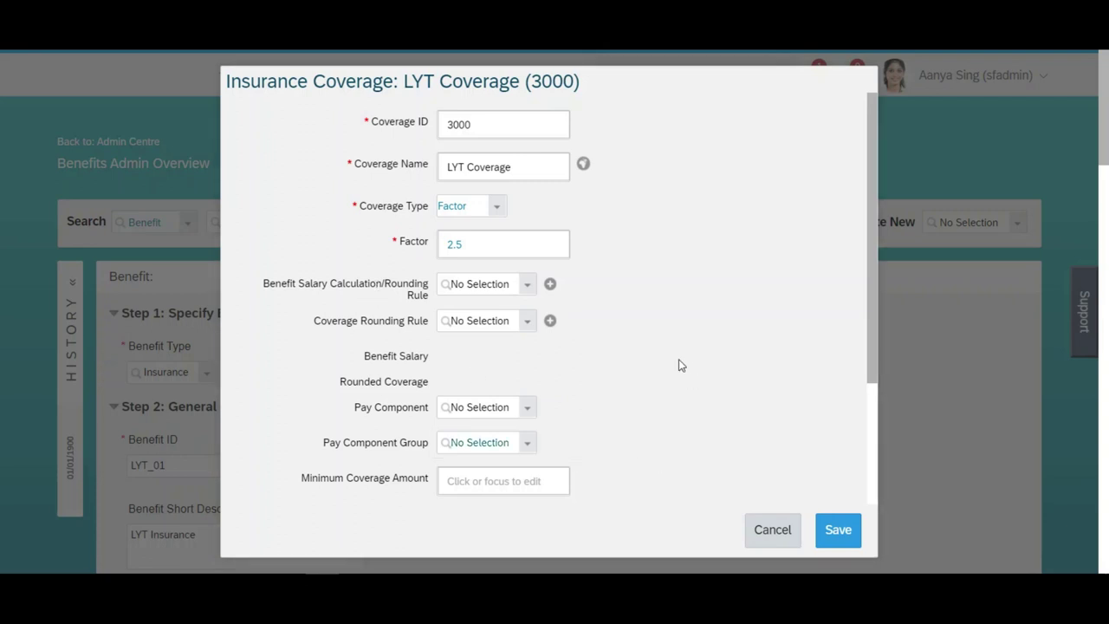
Start a new Basic business rule for the benefit salary calculation
click(550, 286)
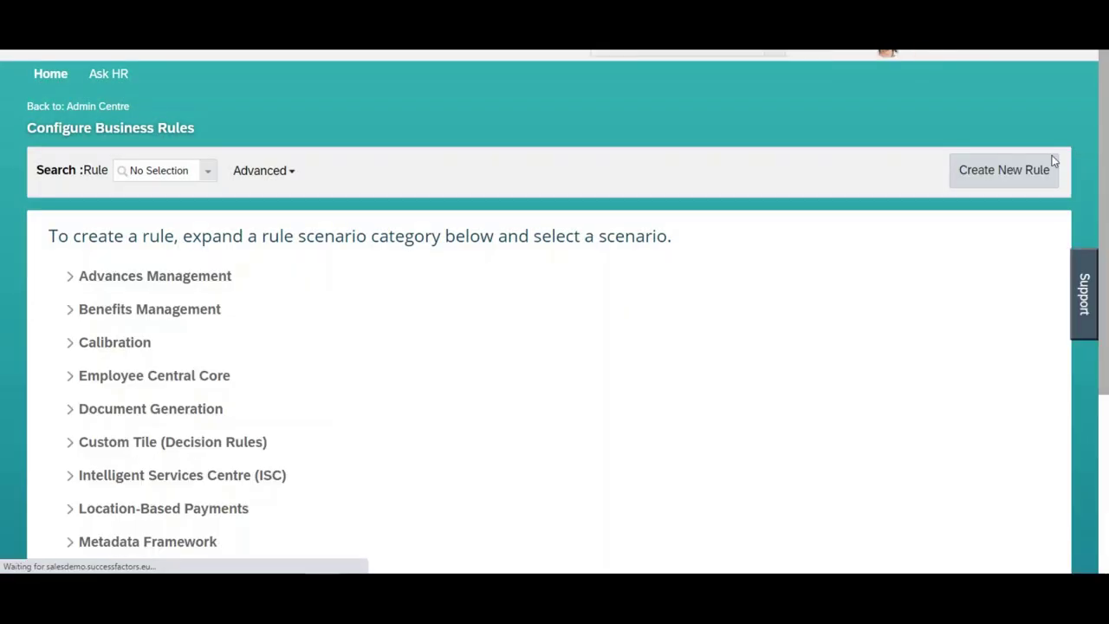
click(1030, 165)
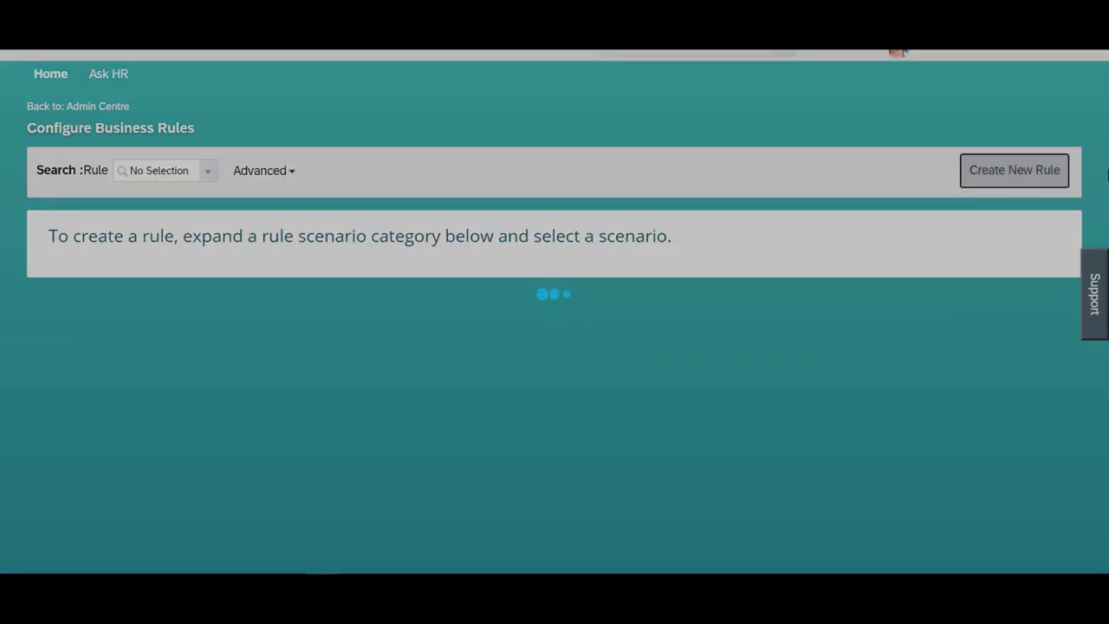
drag(49, 229, 520, 567)
scroll(521, 522, down, 3)
click(521, 522)
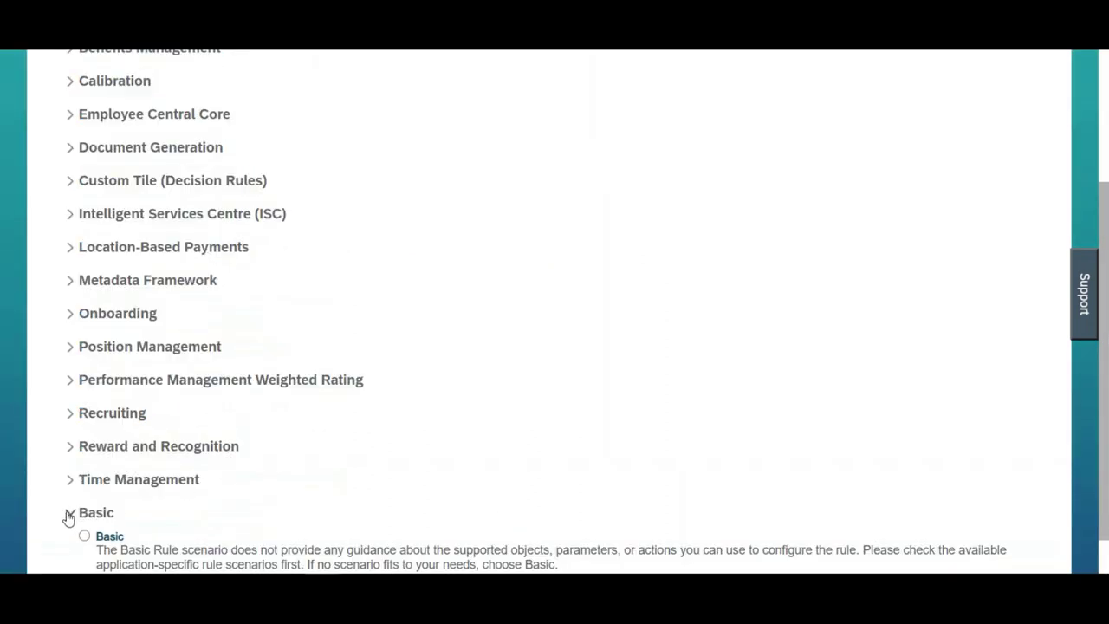
click(84, 537)
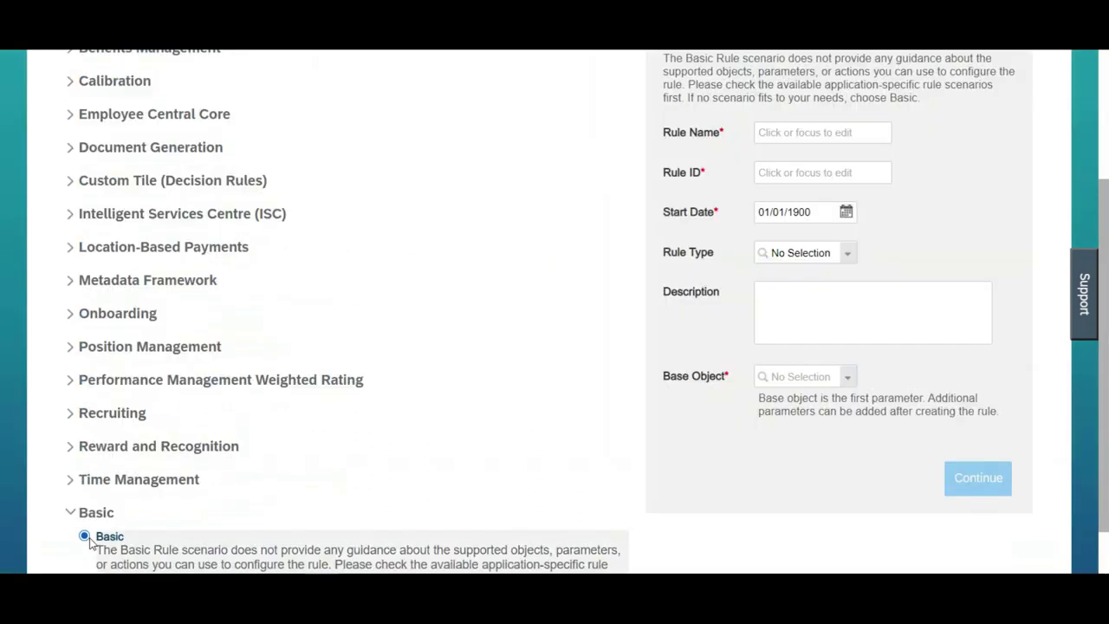
Name the rule LYT_Coverage_Factor with a matching ID and search 'insurance co' as base object
click(797, 134)
text(LYT_)
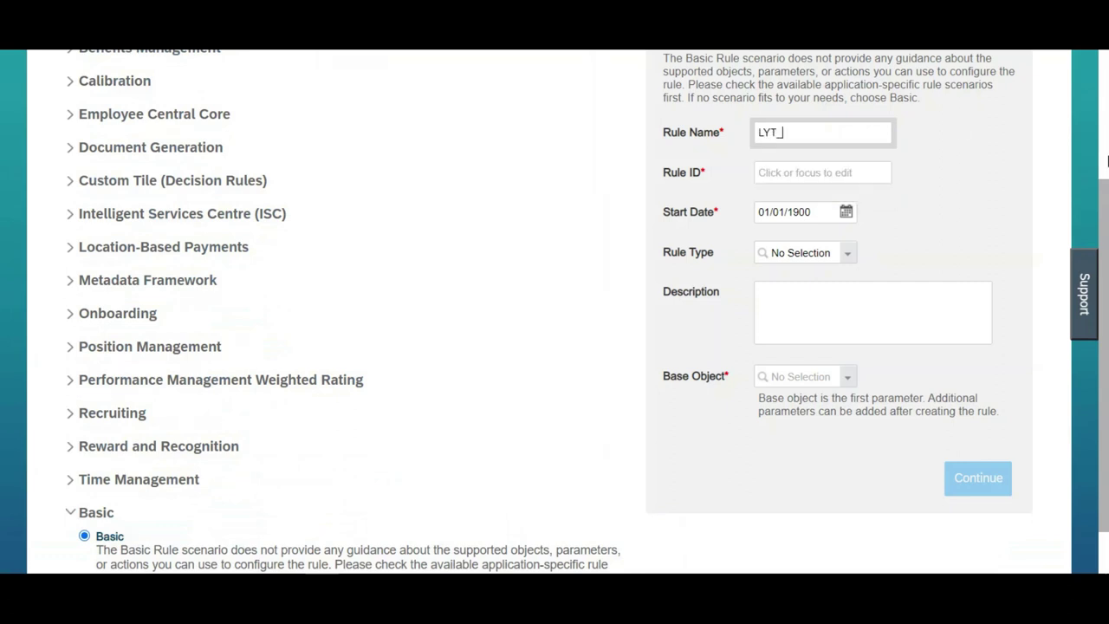
text(Coverage_Factor)
key(ctrl+a)
key(Tab)
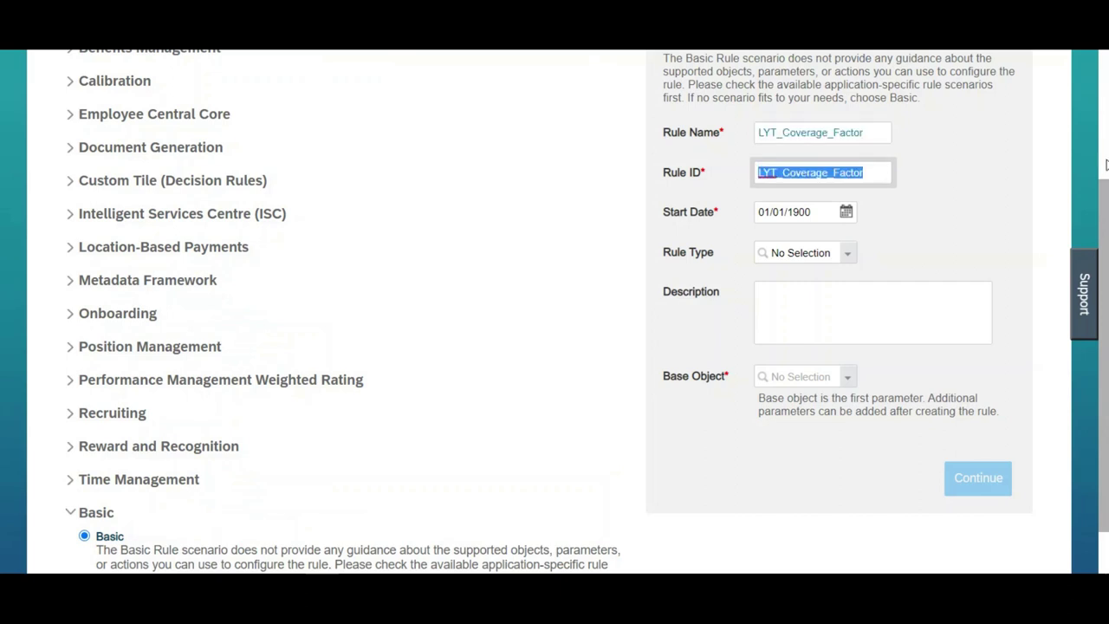
click(820, 375)
text(insurance )
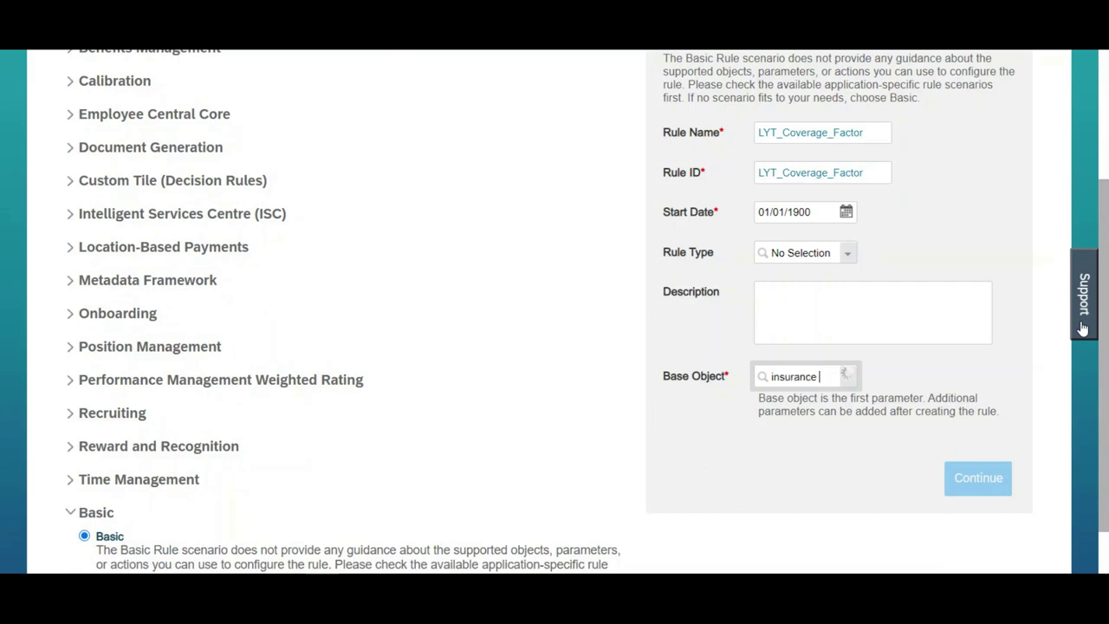
text(co)
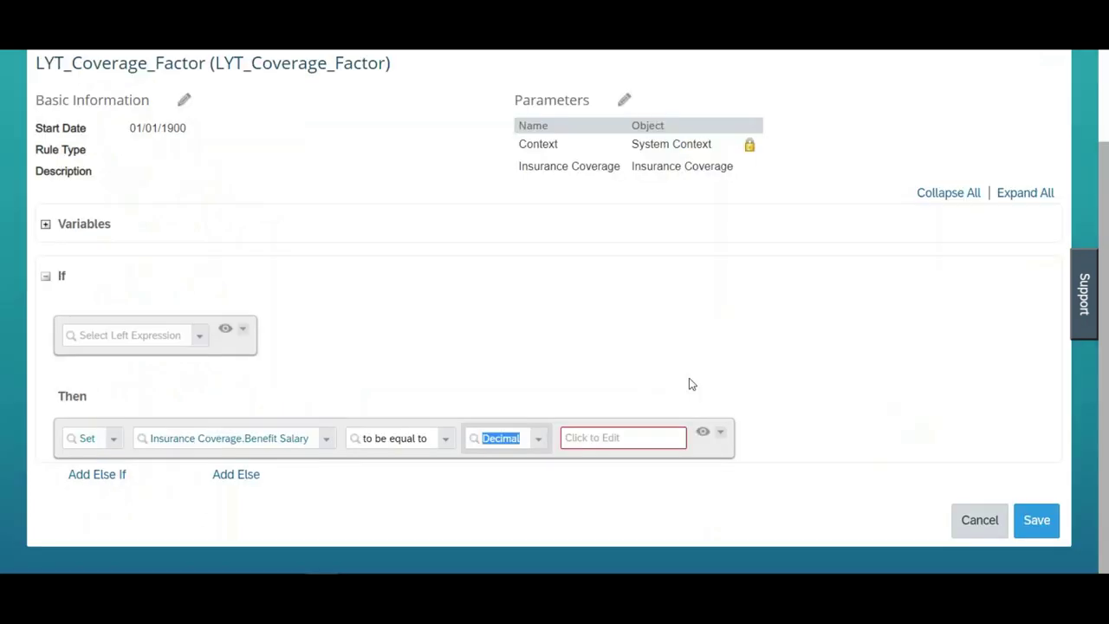
Set Benefit Salary using the Divide() function
text(Divide)
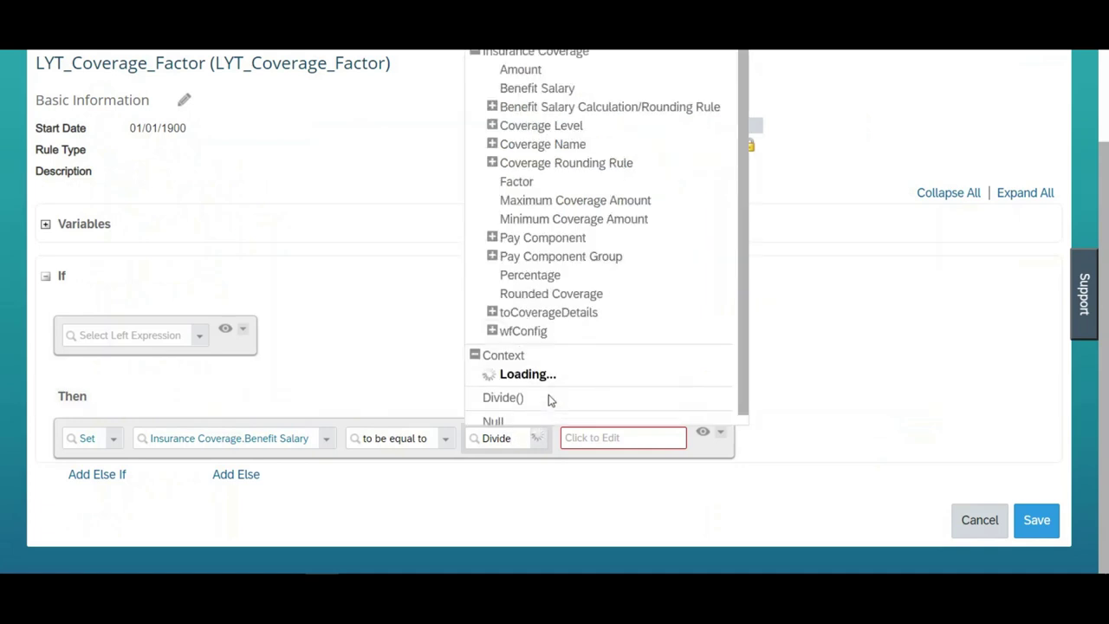
scroll(740, 343, down, 1)
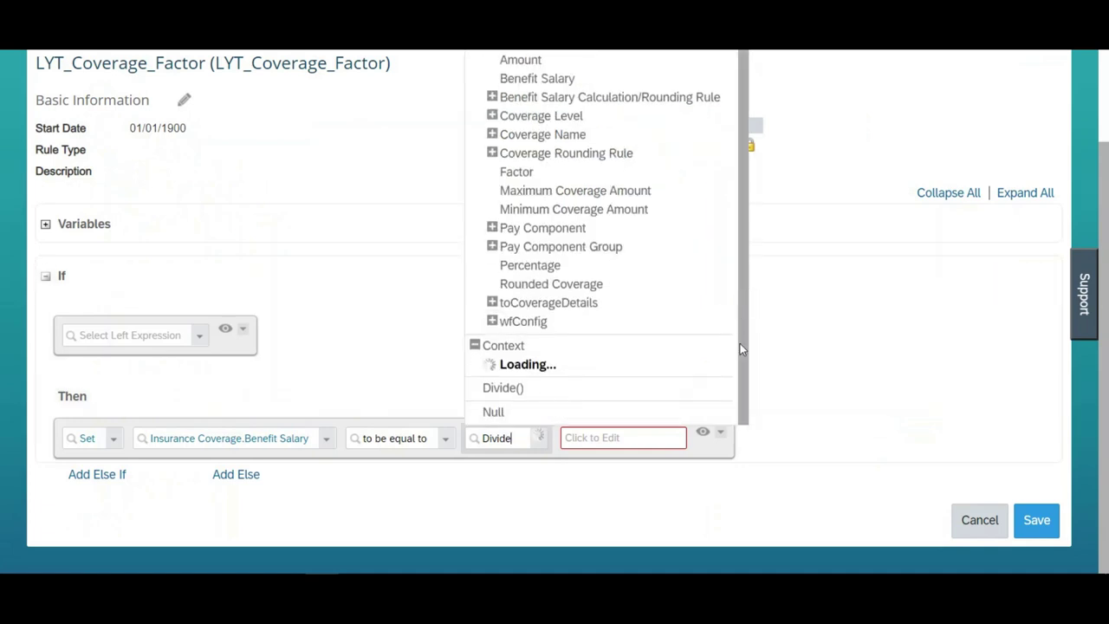
click(517, 389)
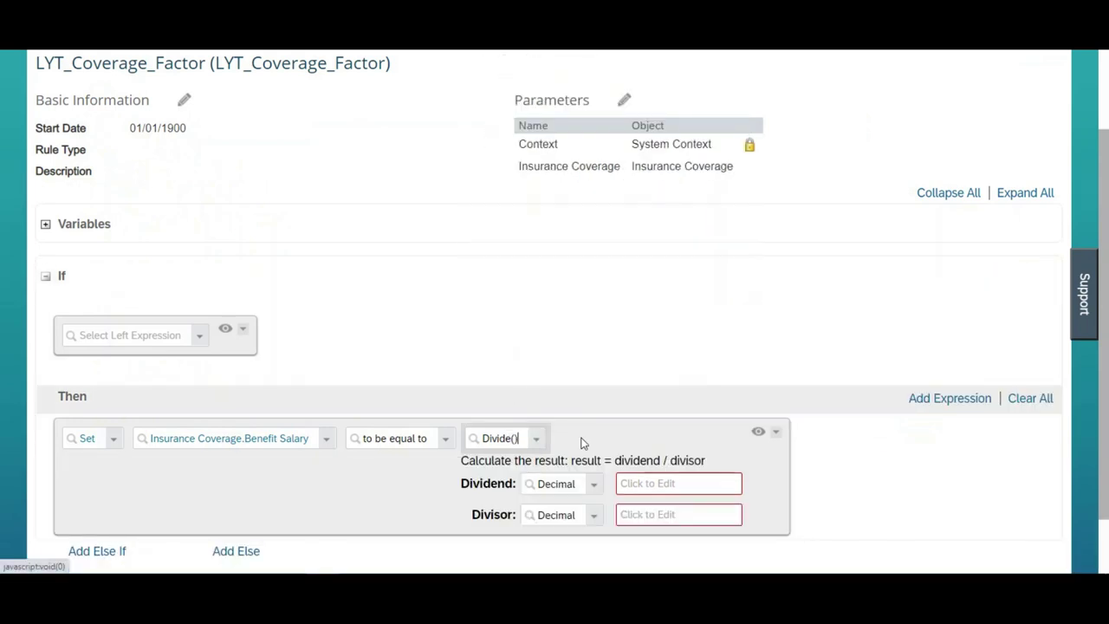
click(596, 490)
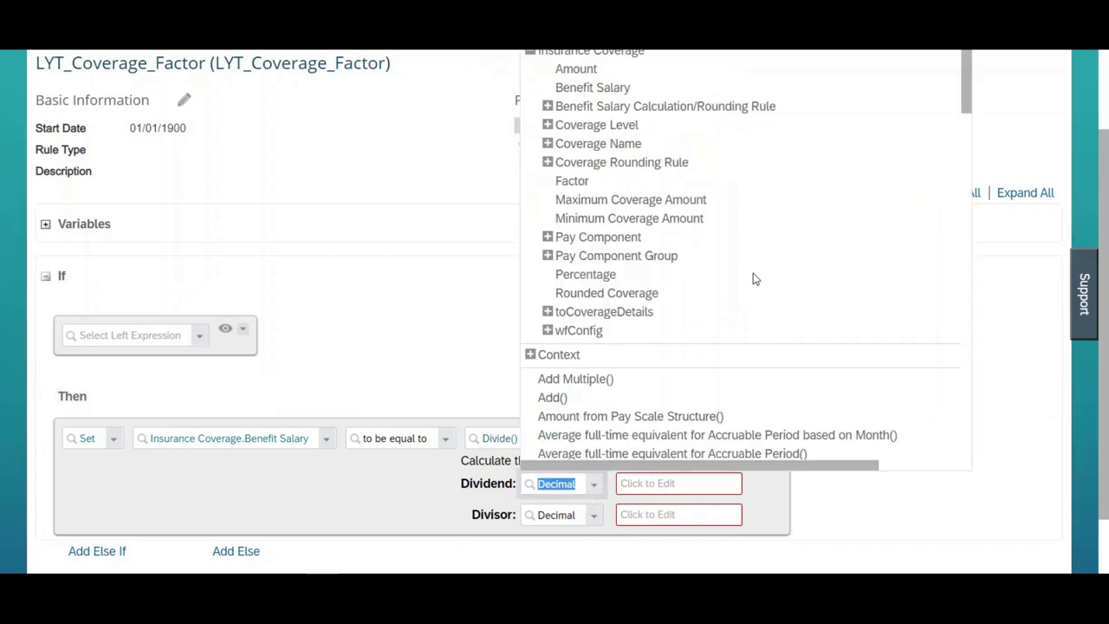
click(1002, 108)
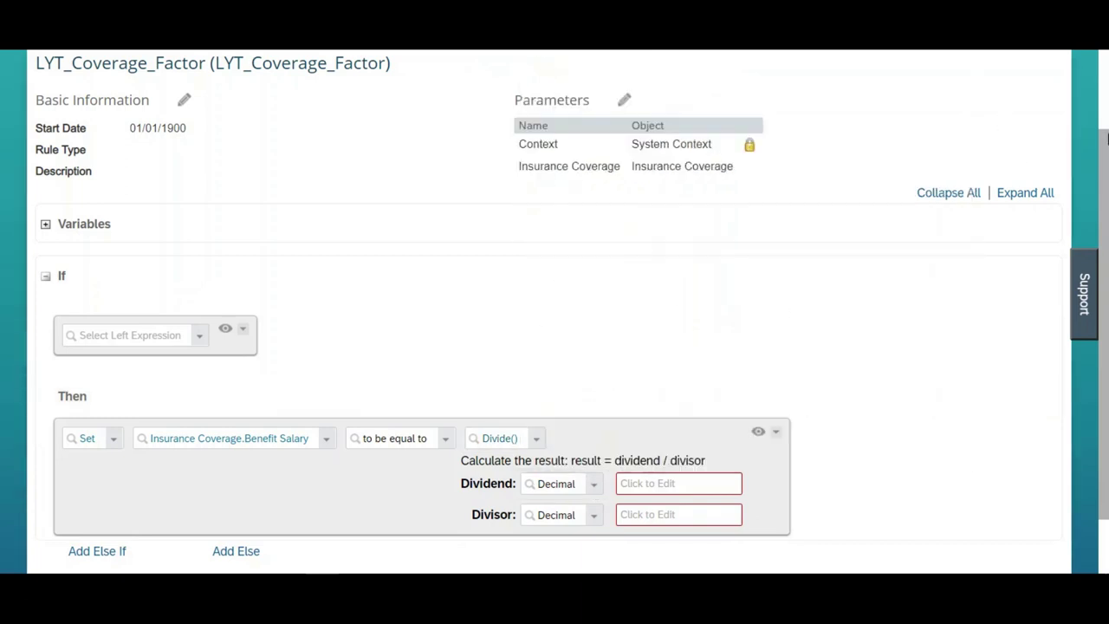
Add a rule parameter based on the Compensation Information object
click(625, 101)
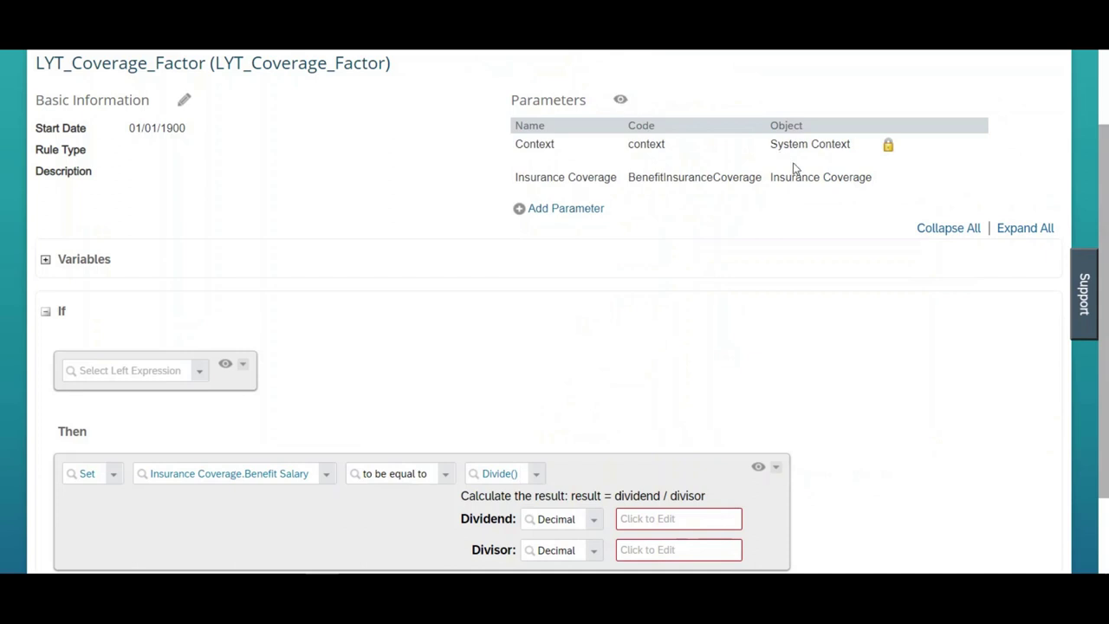
click(576, 211)
click(772, 220)
text(Comp)
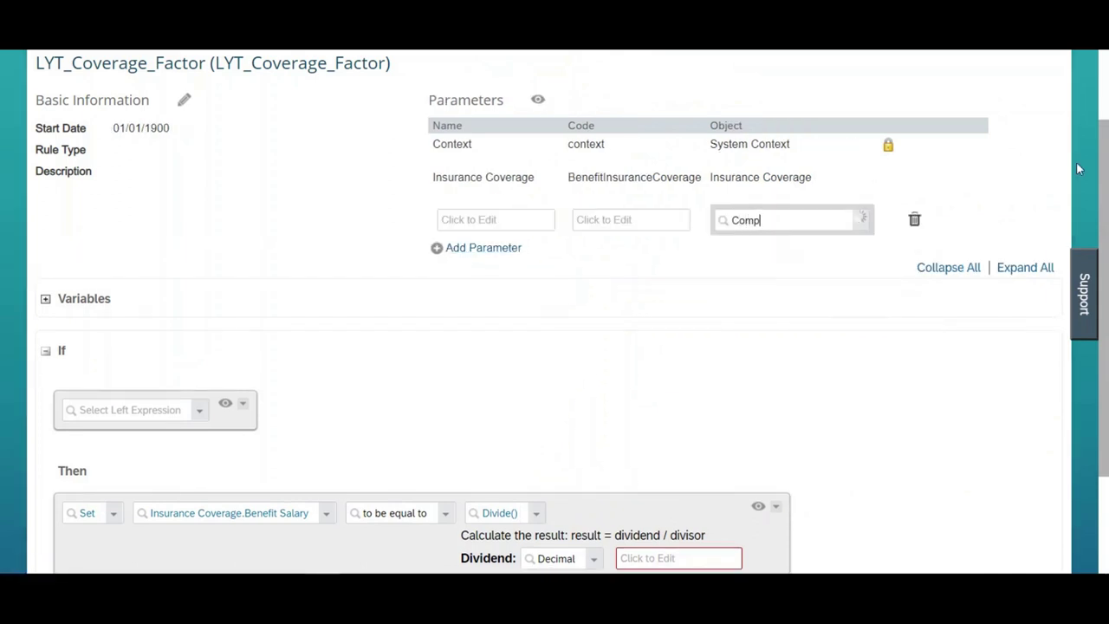
text(ensation)
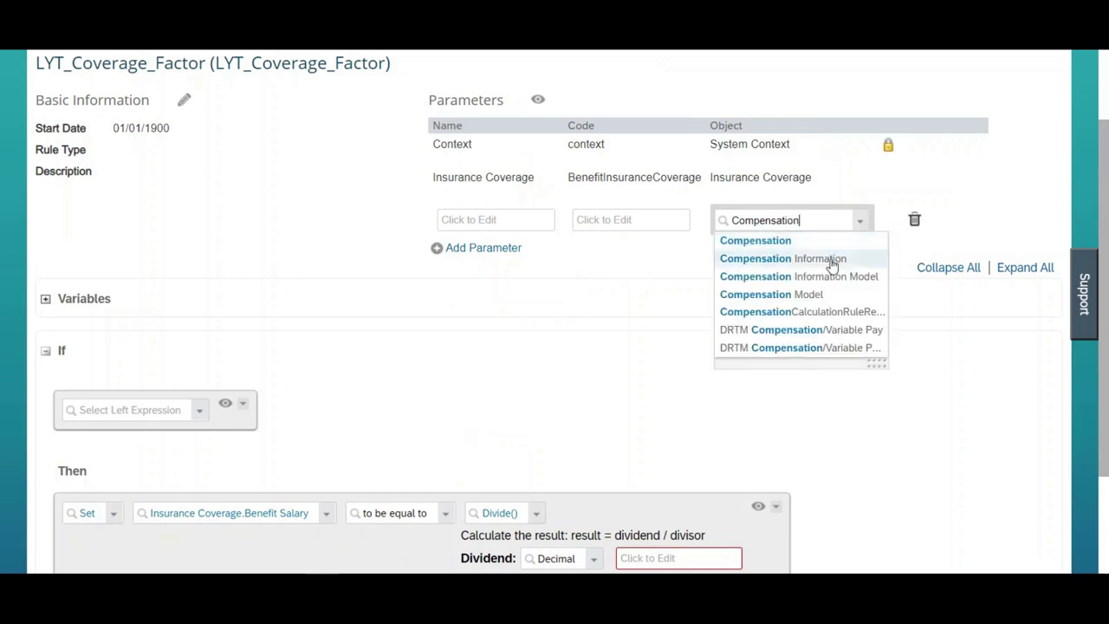
click(832, 257)
click(798, 220)
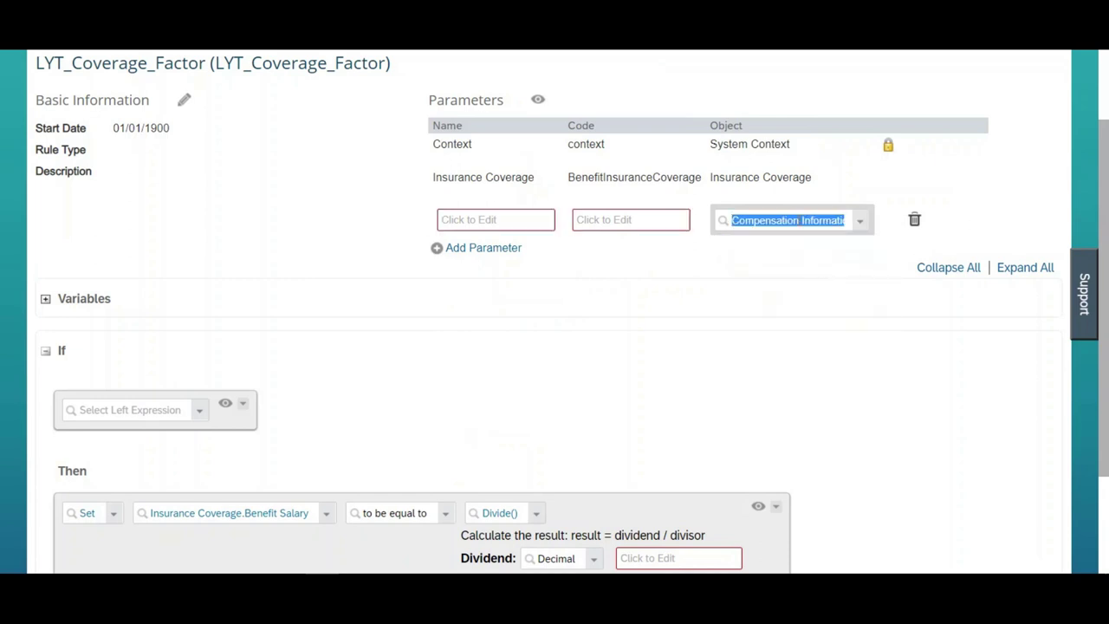
Name the new parameter and give it the code compInfo
click(507, 219)
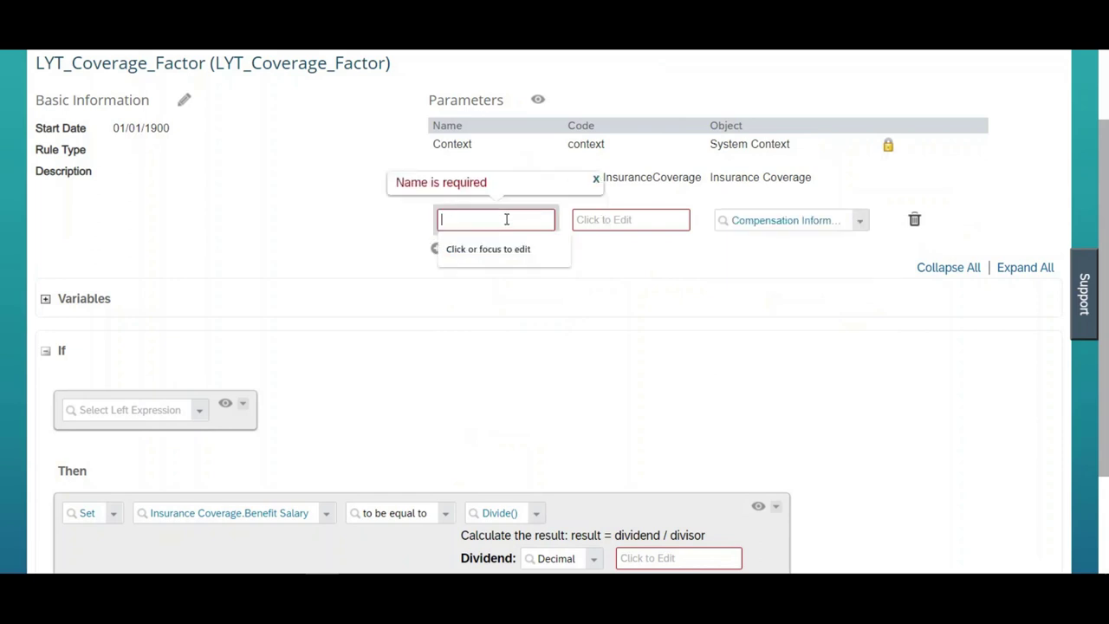
text(Compensation Information)
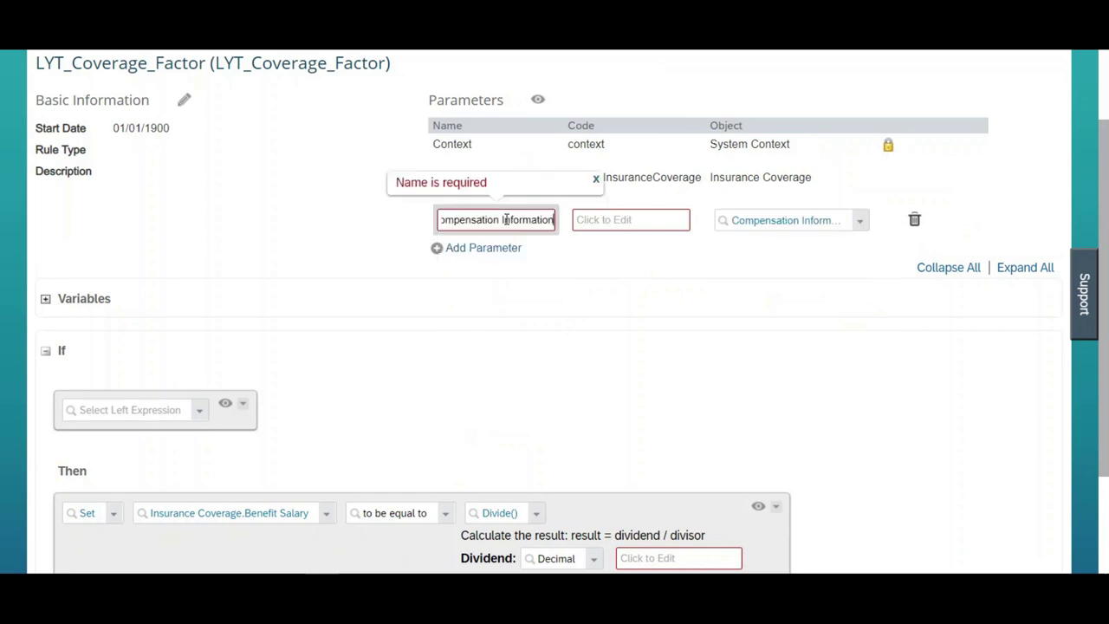
click(598, 221)
text(compInfo)
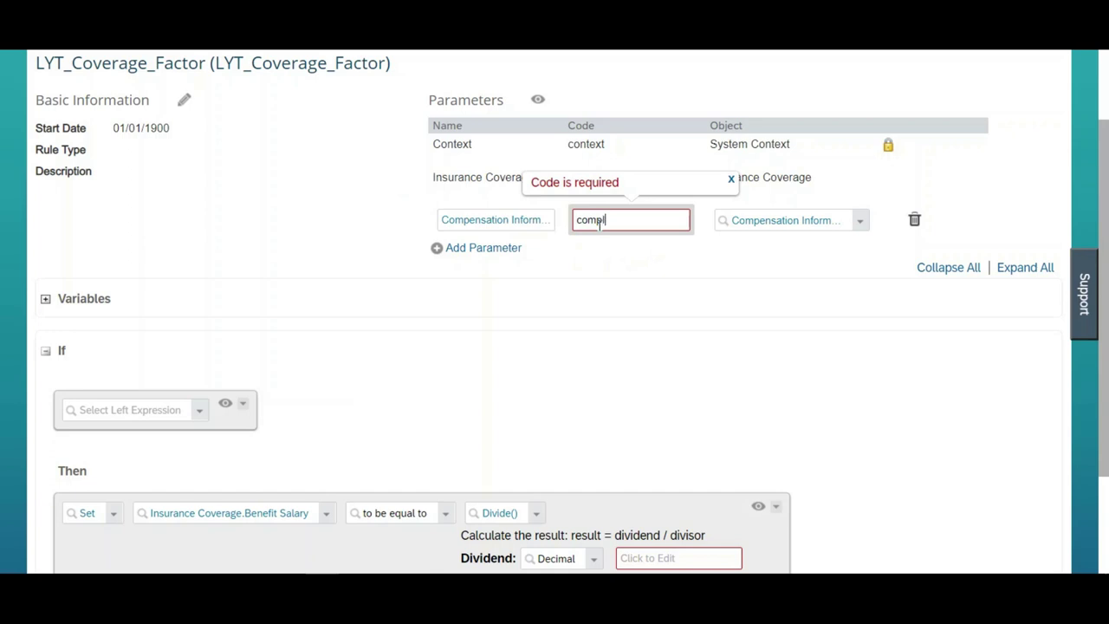
double_click(599, 221)
click(936, 458)
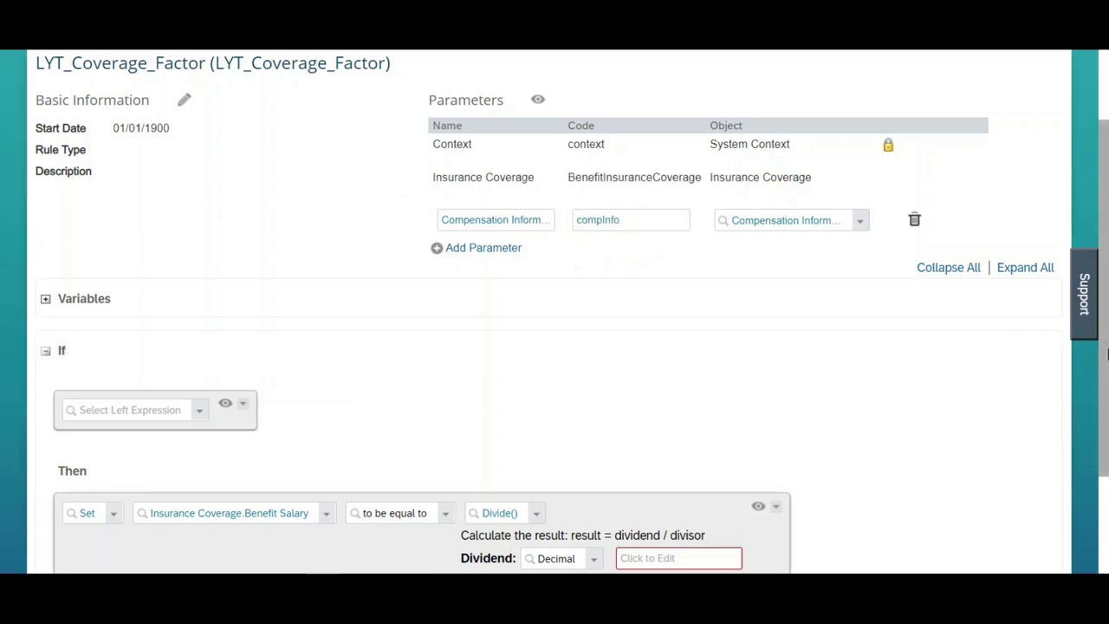
drag(1108, 351, 1105, 498)
Use Compensation Information.AnnualizedSalary as the Divide() dividend
click(596, 407)
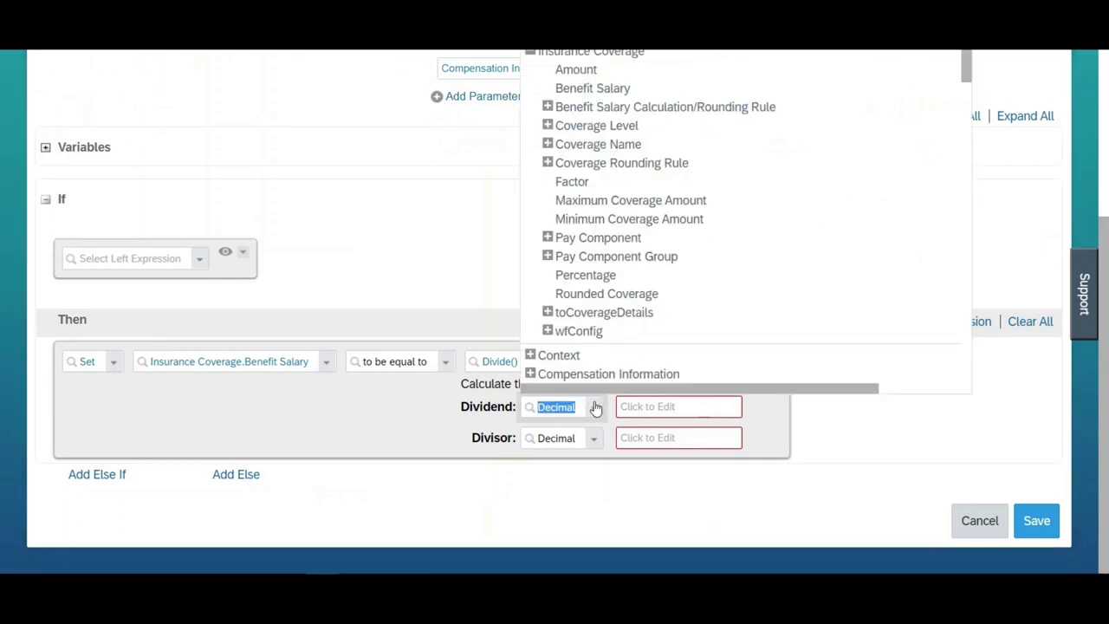
scroll(961, 100, down, 3)
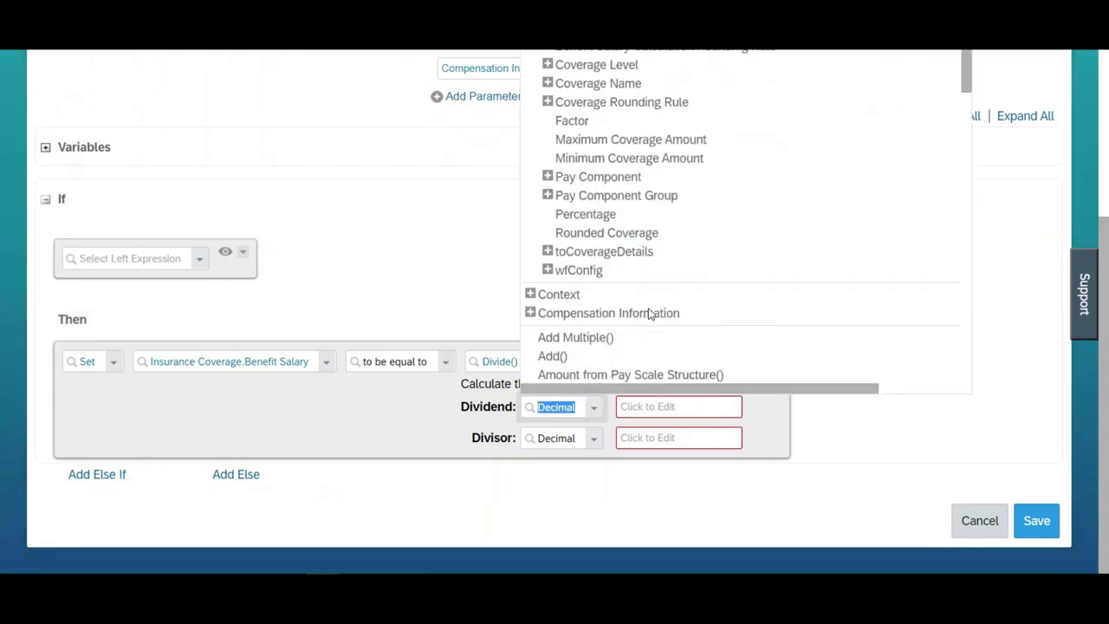
click(531, 313)
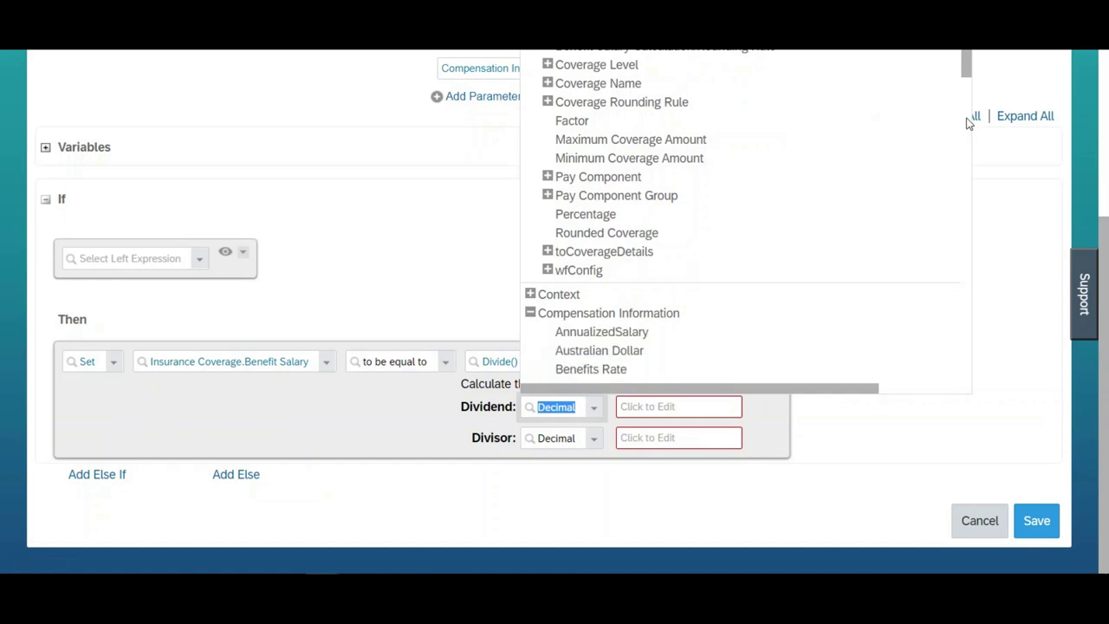
scroll(967, 67, down, 5)
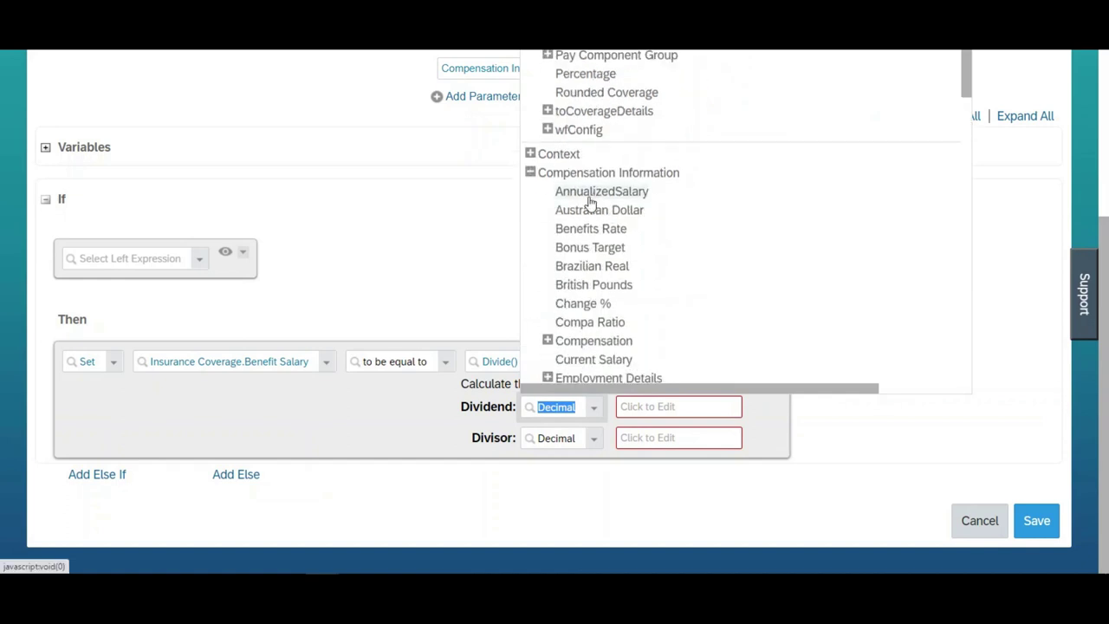
click(597, 192)
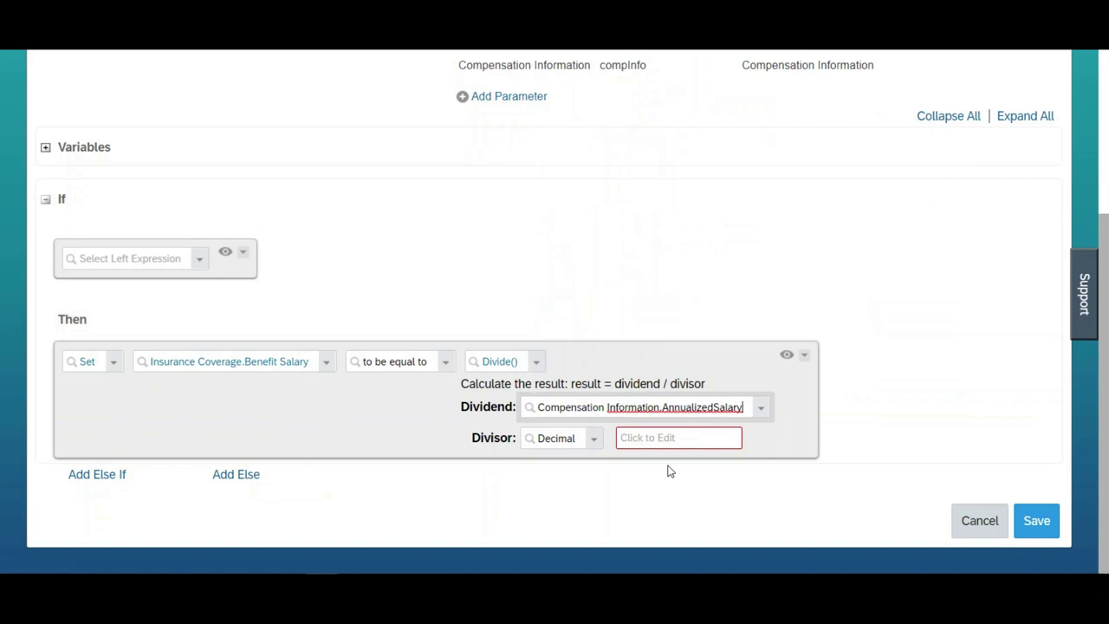
Enter 12 as the divisor and set the If condition to Always True
click(655, 437)
text(12)
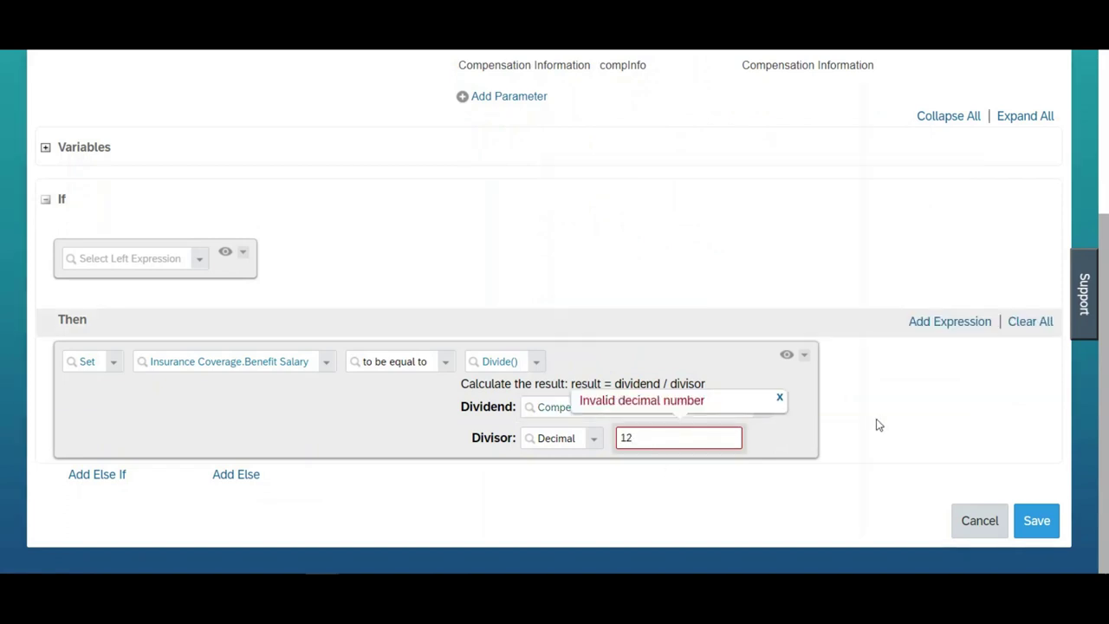
click(919, 417)
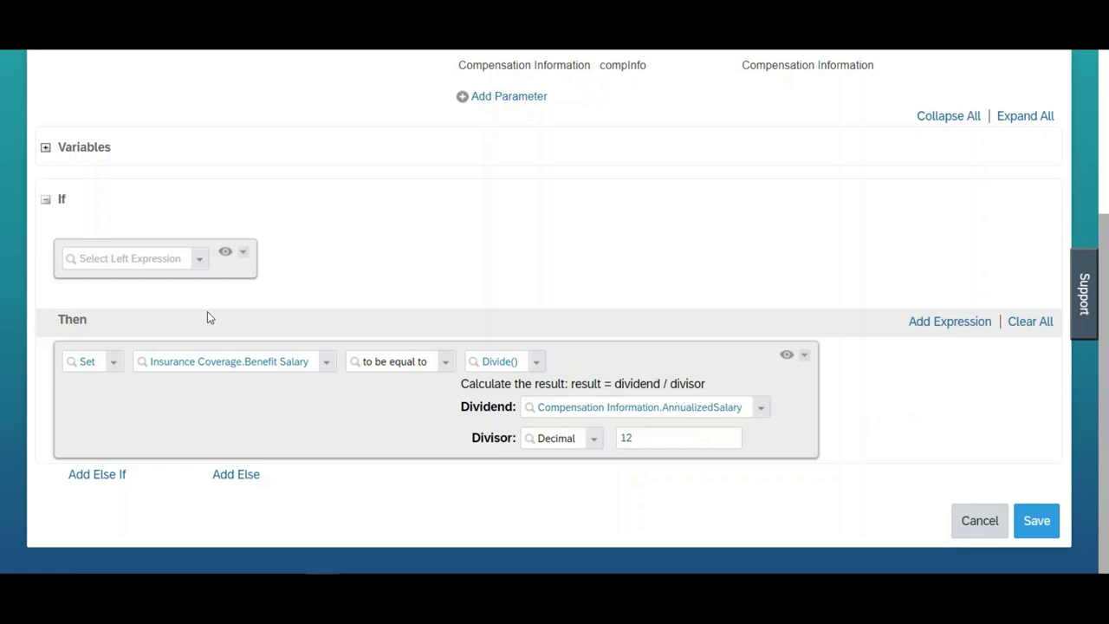
click(792, 201)
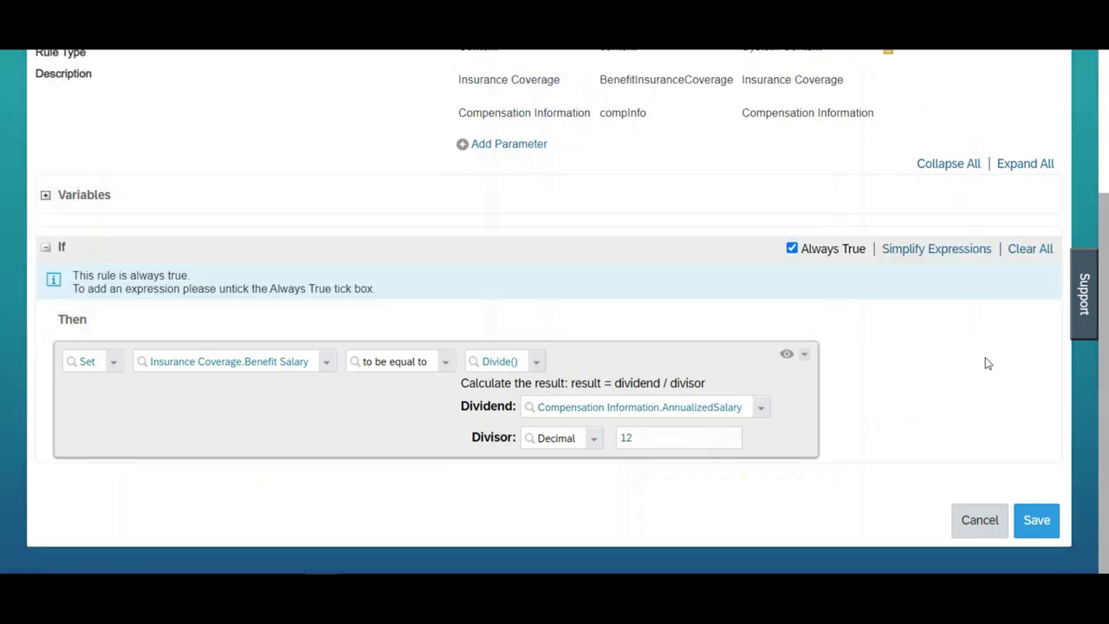
Save the rule and select its ID LYT_Coverage_Factor for copying
click(1050, 535)
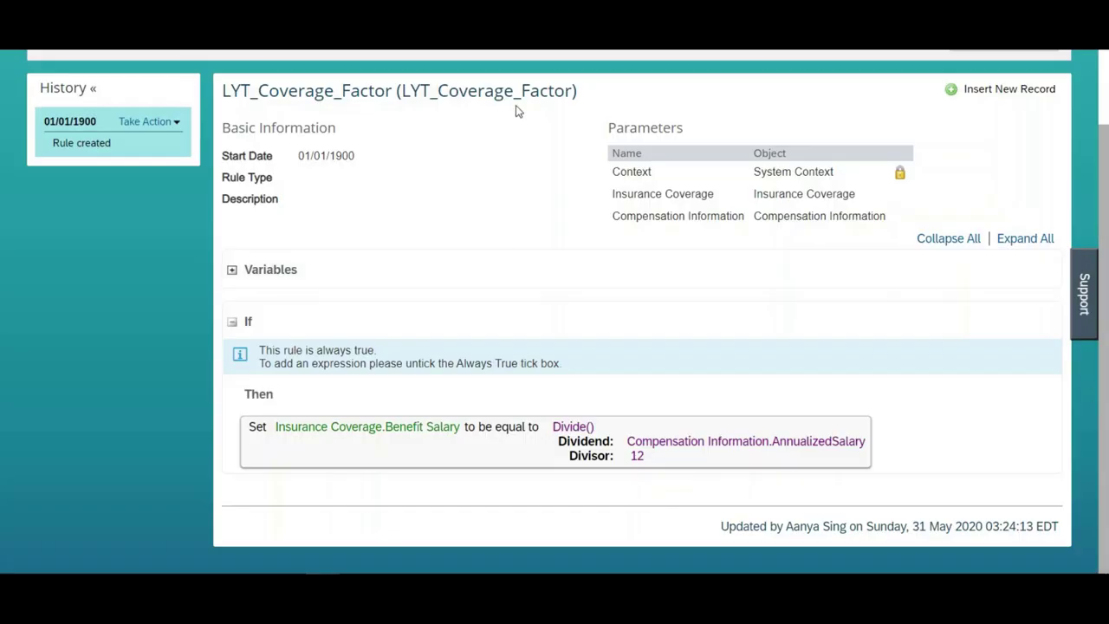
drag(572, 90, 404, 91)
key(ctrl+c)
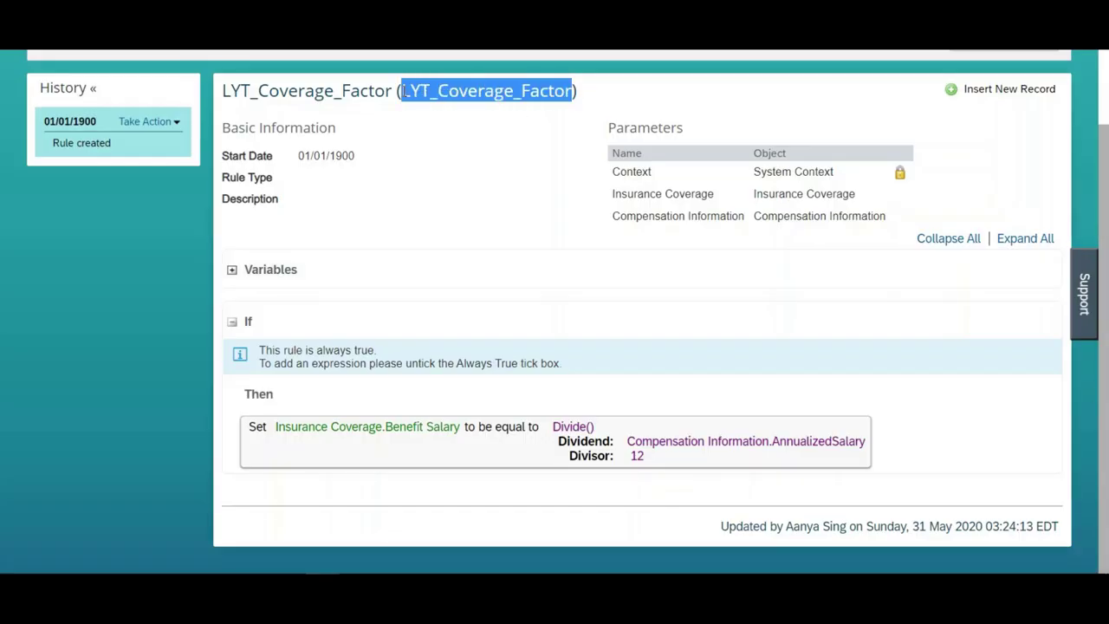
Paste LYT_Coverage_Factor into the coverage's rule field and look it up
key(ctrl+Tab)
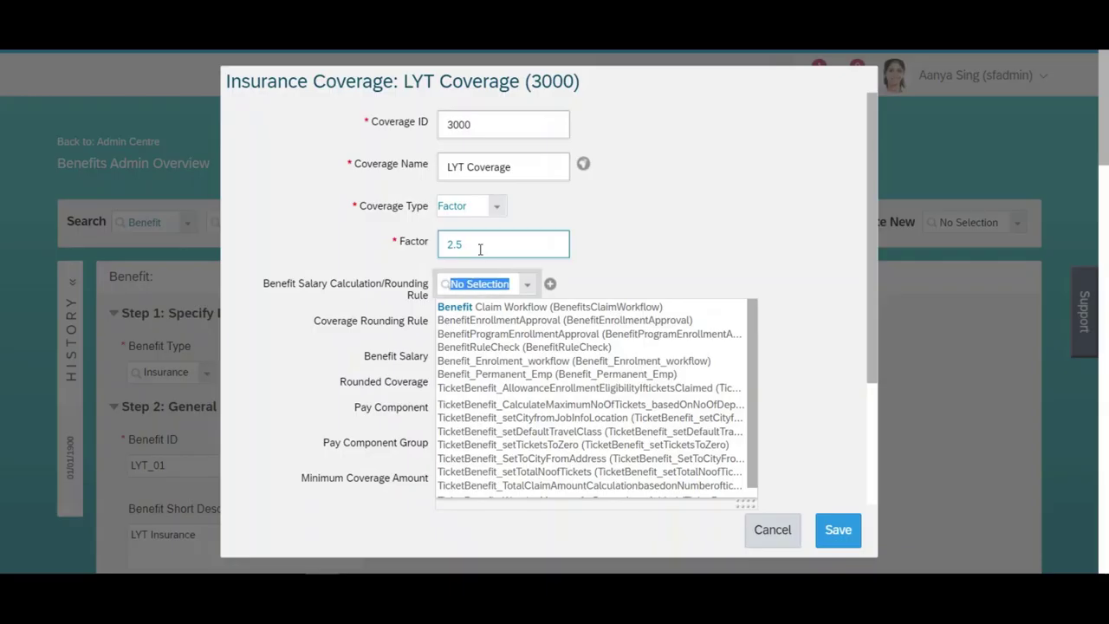
key(ctrl+v)
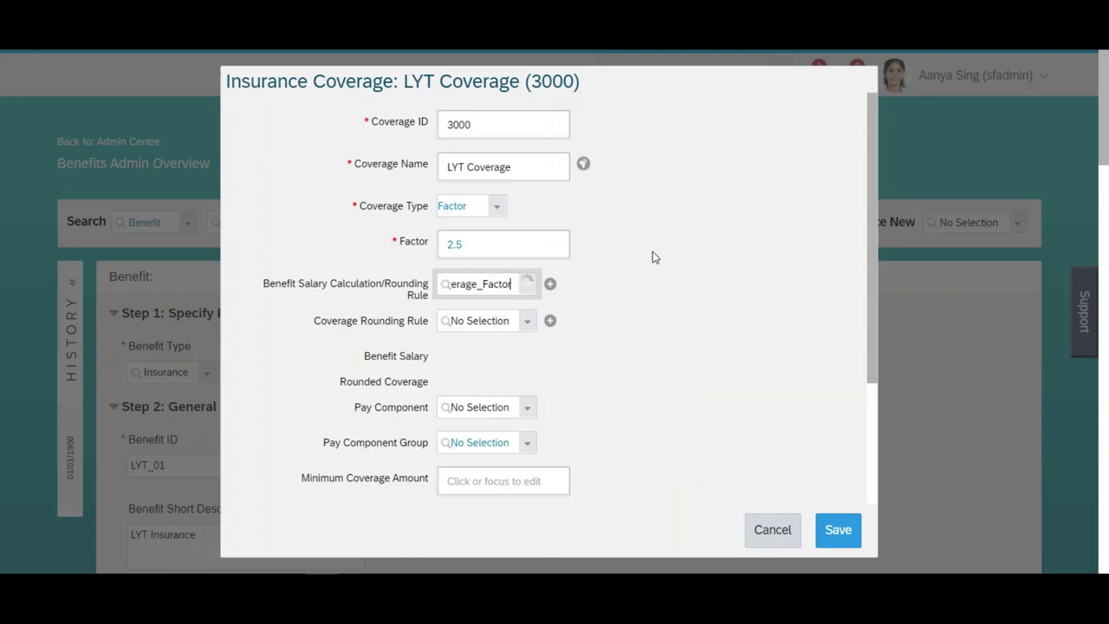
click(486, 289)
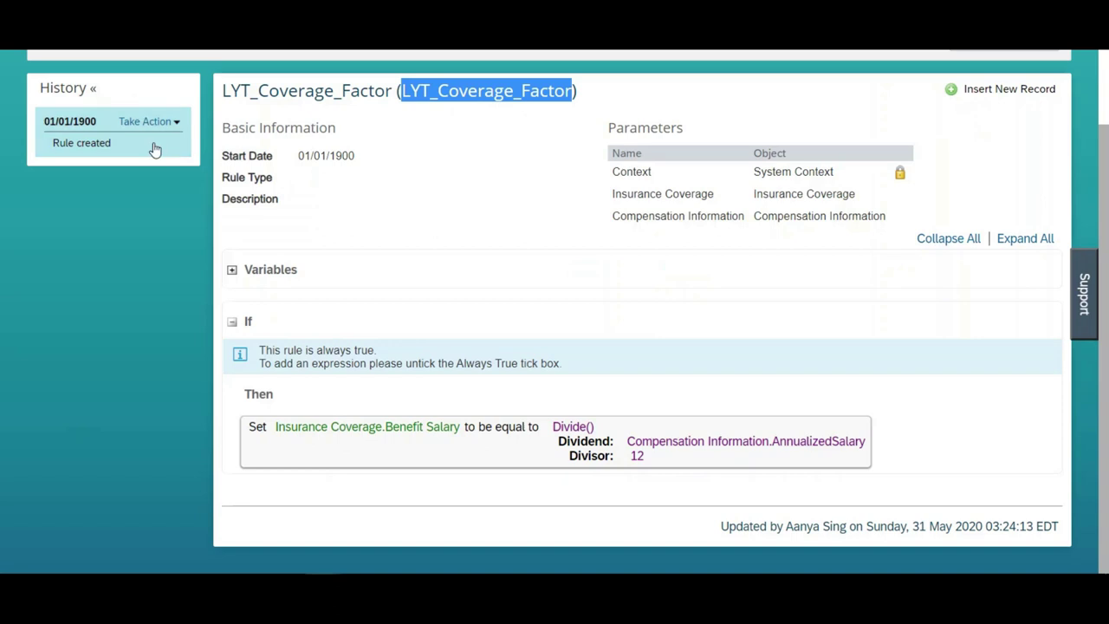
Correct the rule's type to Benefits Rules (Benefits) and save it
click(147, 122)
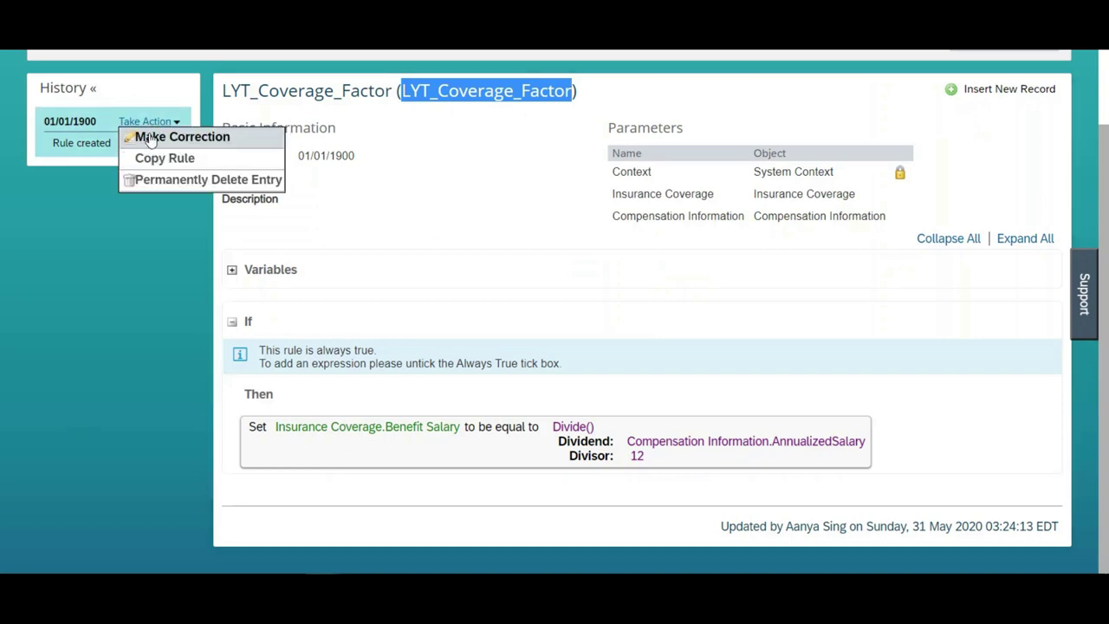
click(139, 136)
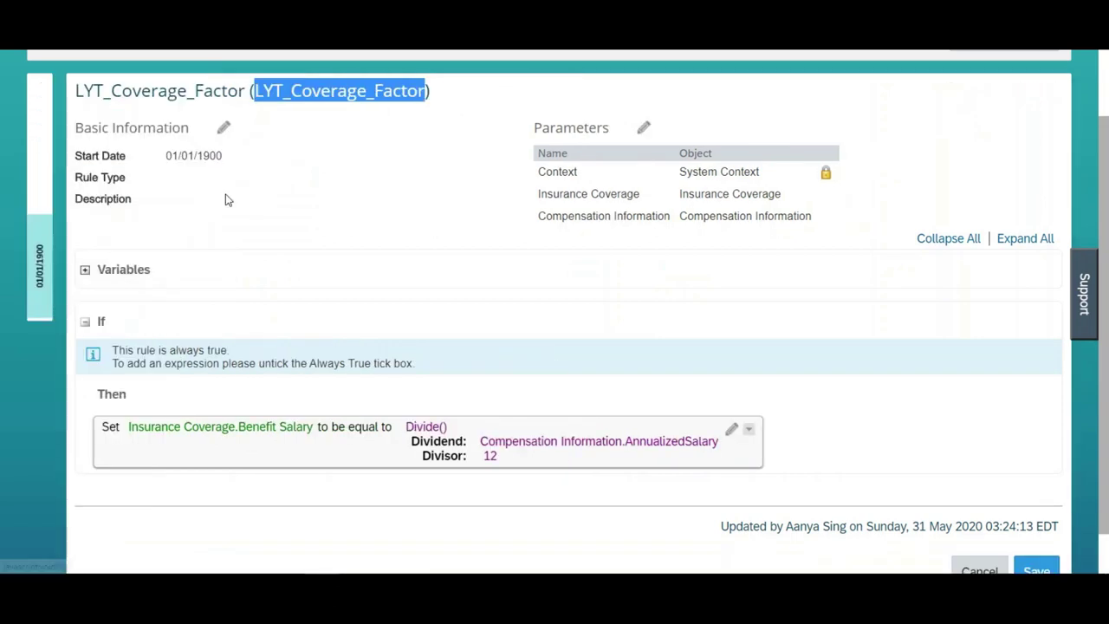
click(223, 128)
click(208, 286)
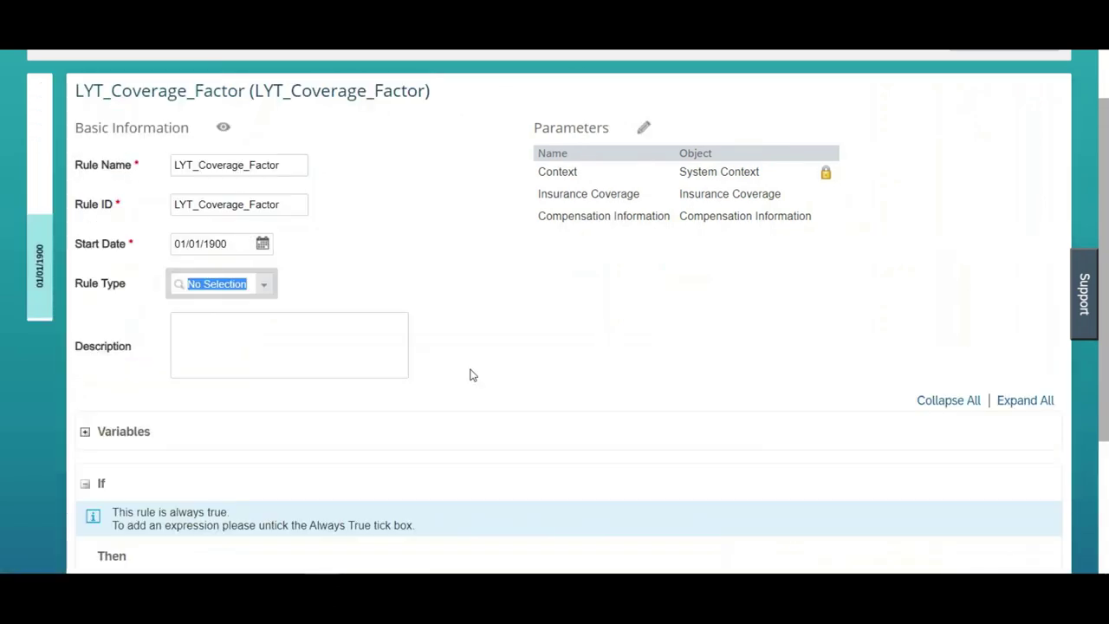
text(Benefit)
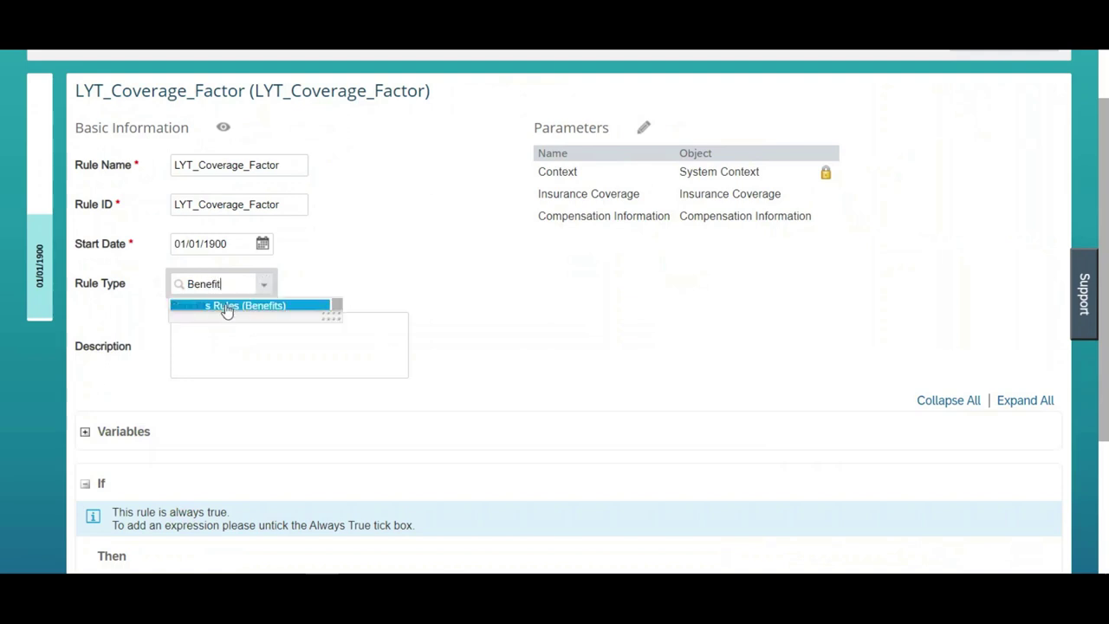
click(227, 307)
scroll(953, 433, down, 3)
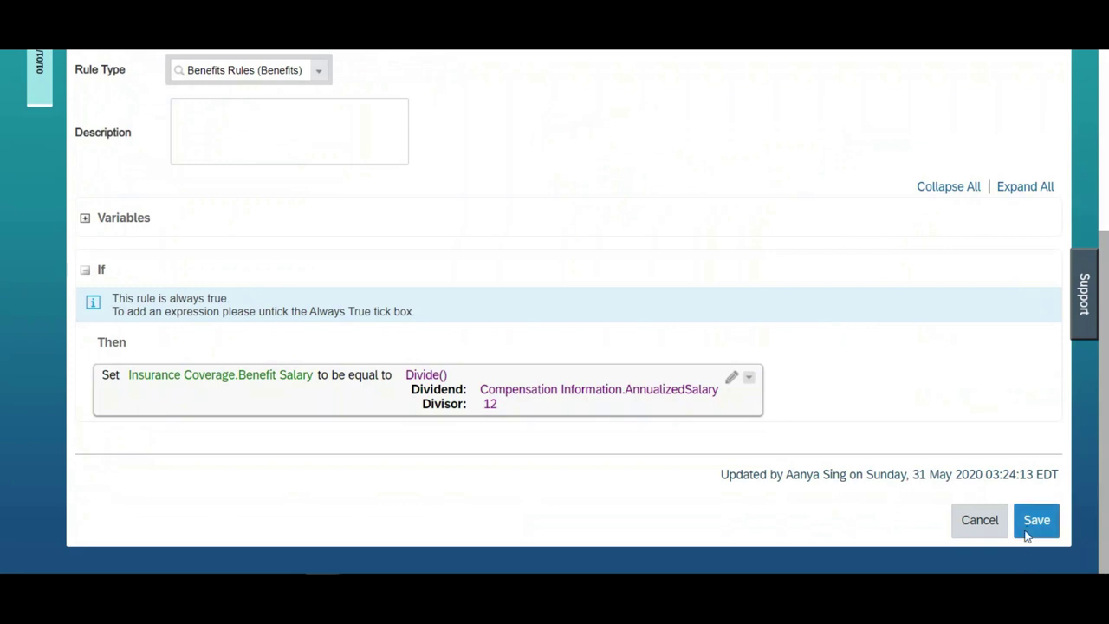
click(1033, 529)
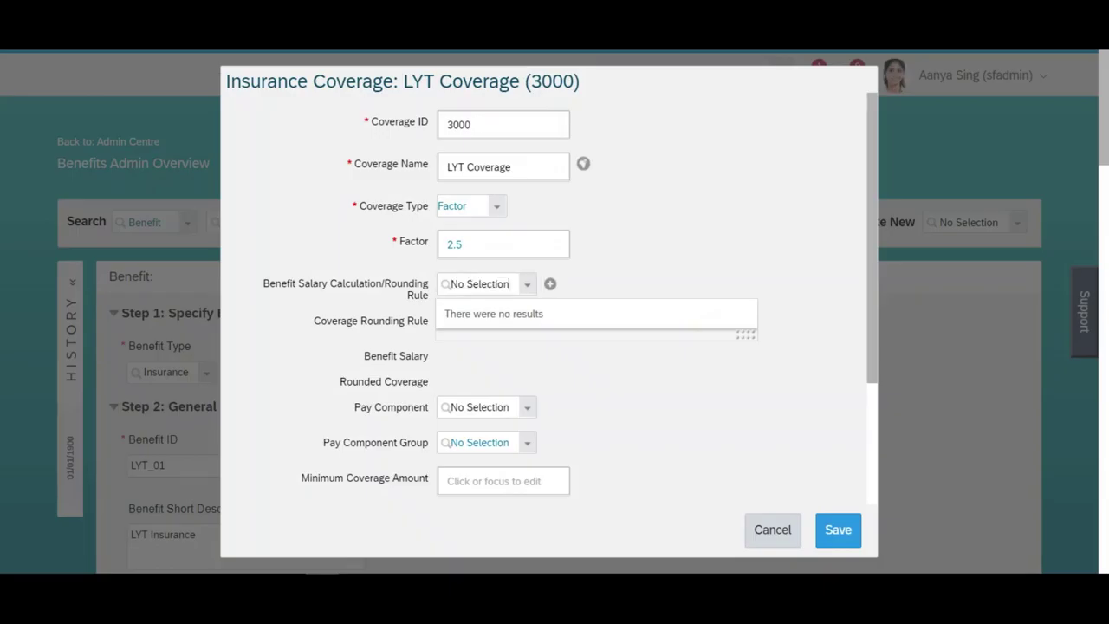
Link LYT_Coverage_Factor as the LYT Coverage rule
key(ctrl+a)
key(ctrl+v)
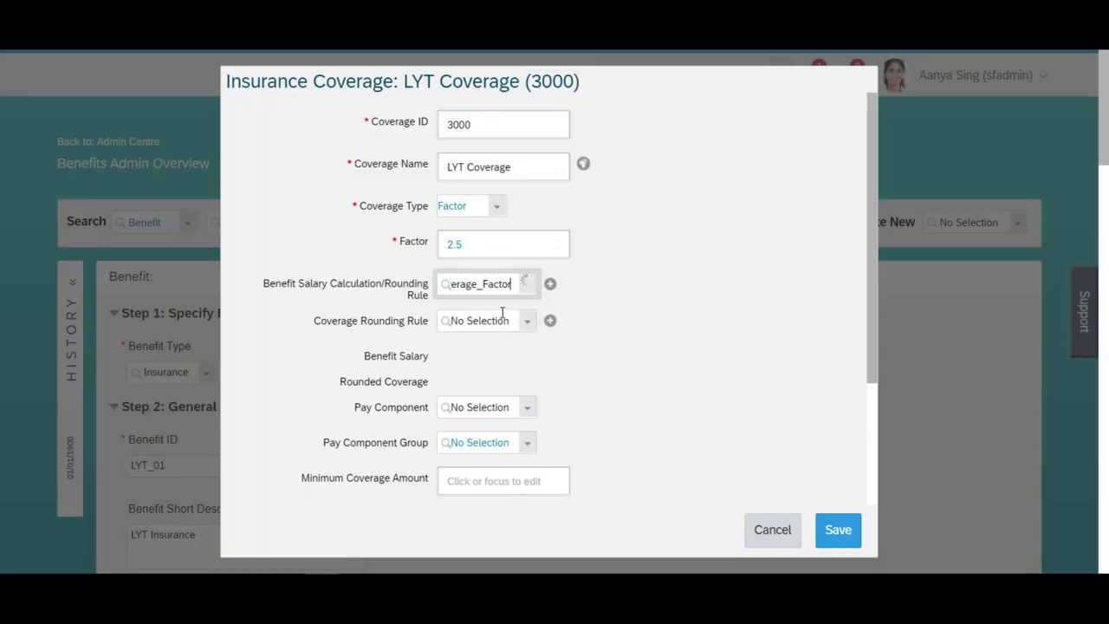
click(505, 308)
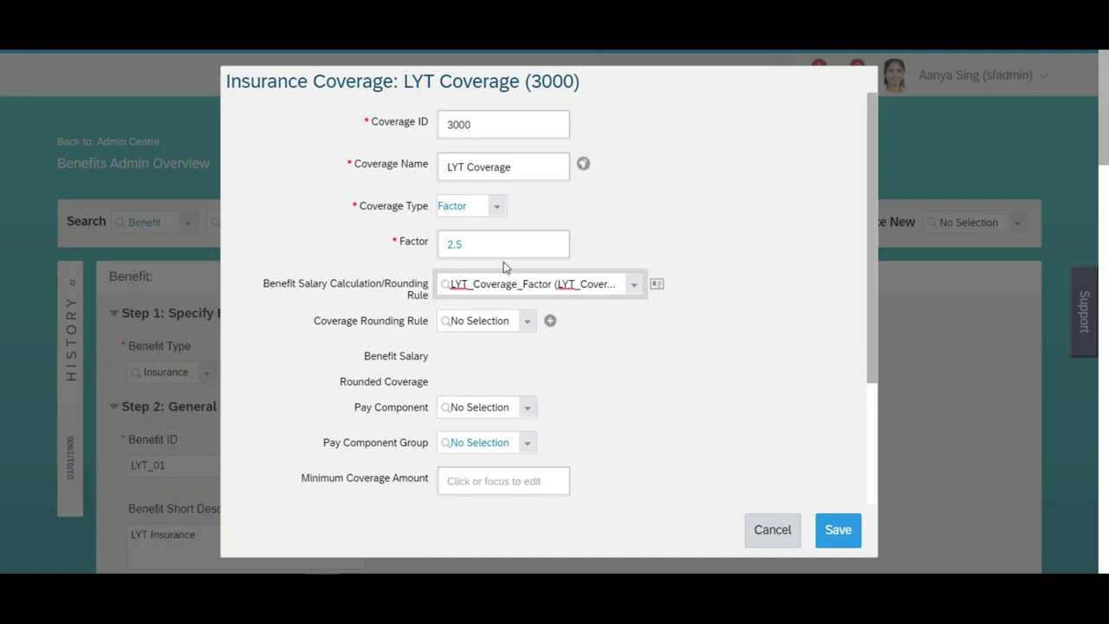
Restore Annualized Salary as pay component group after the save error, and save the coverage
scroll(871, 359, down, 2)
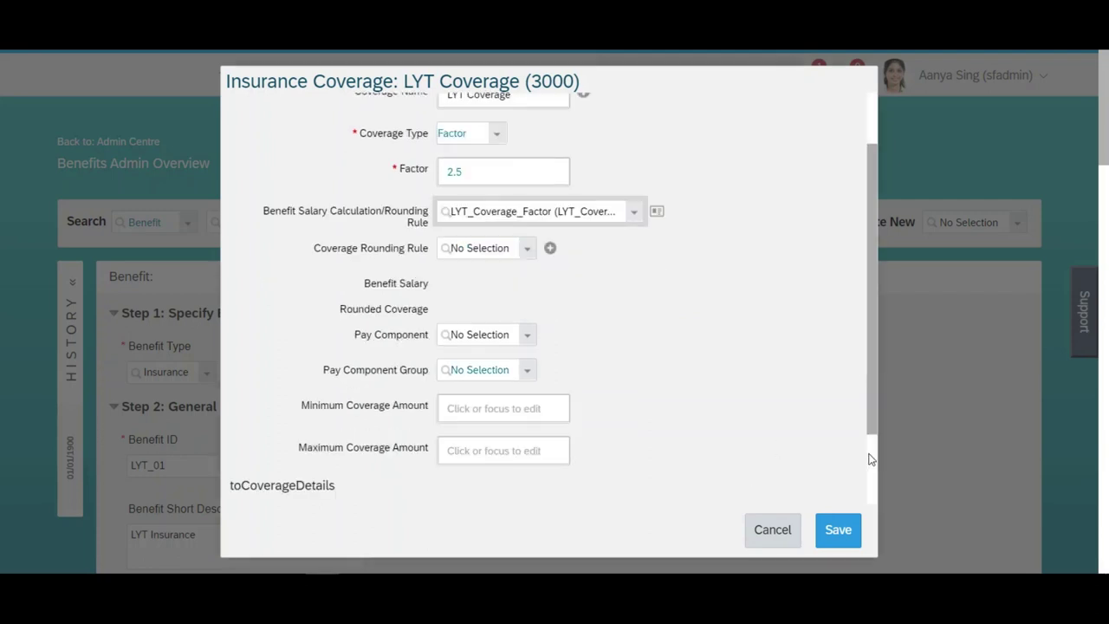
click(838, 529)
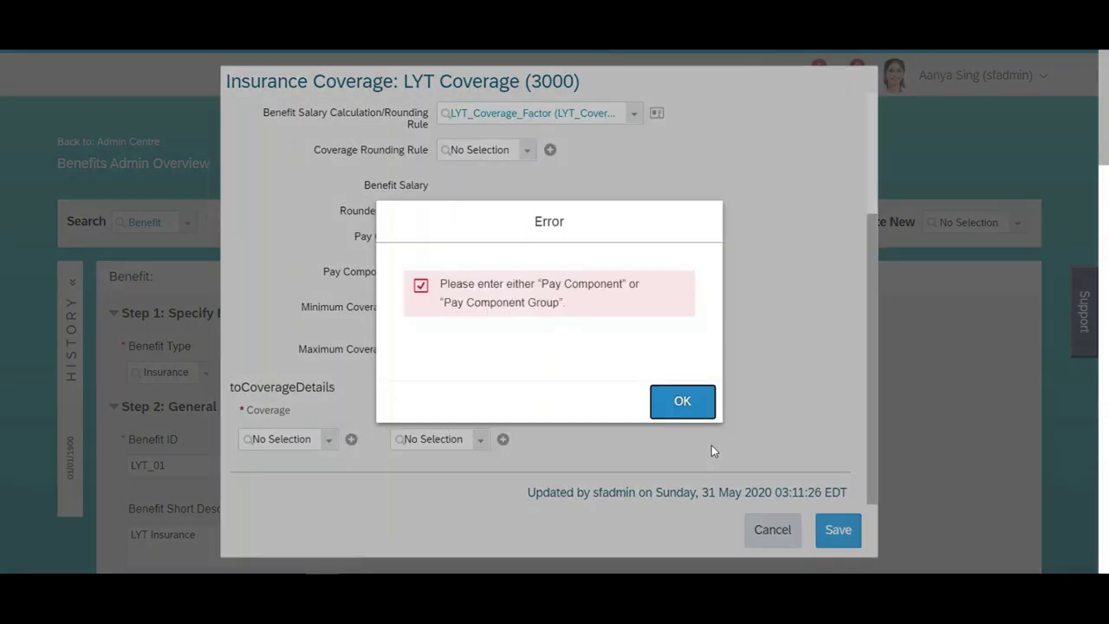
click(682, 404)
click(475, 272)
text(annu)
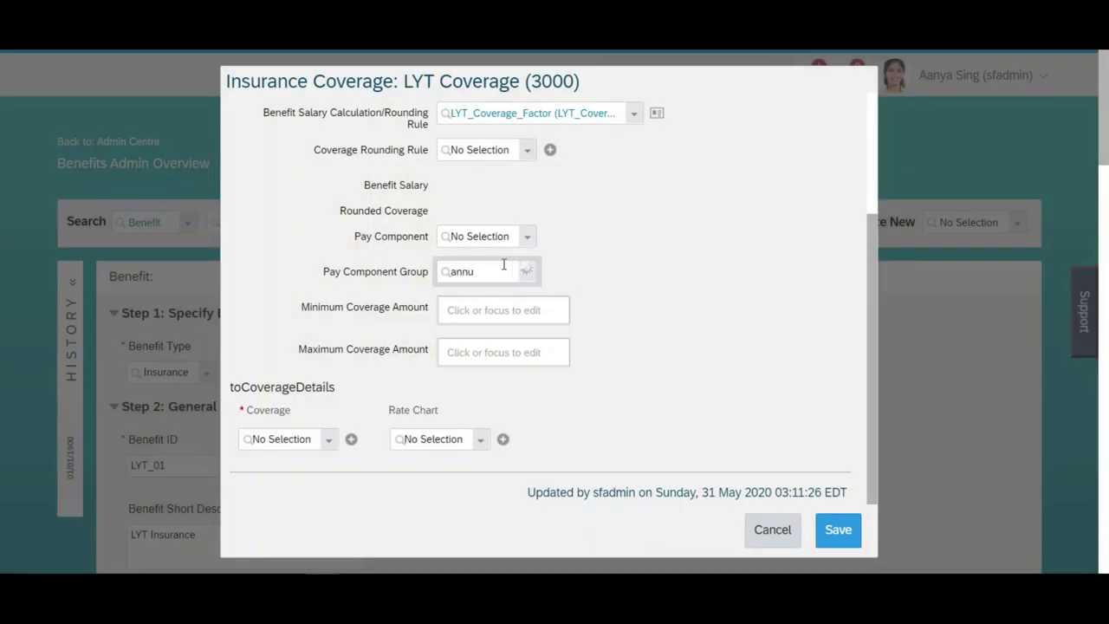
click(502, 299)
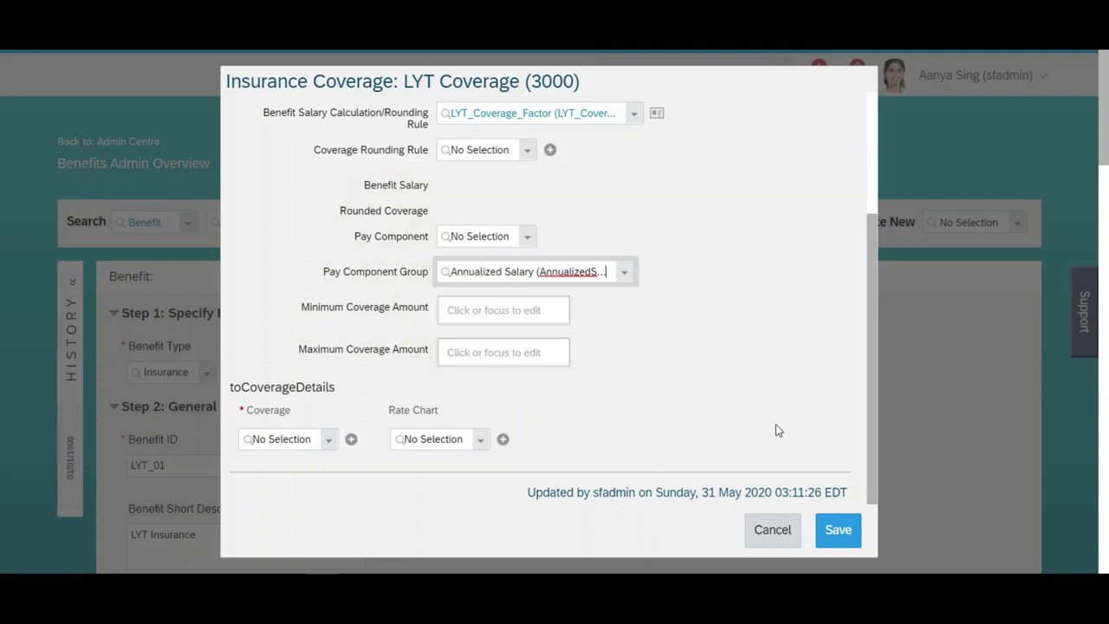
click(835, 532)
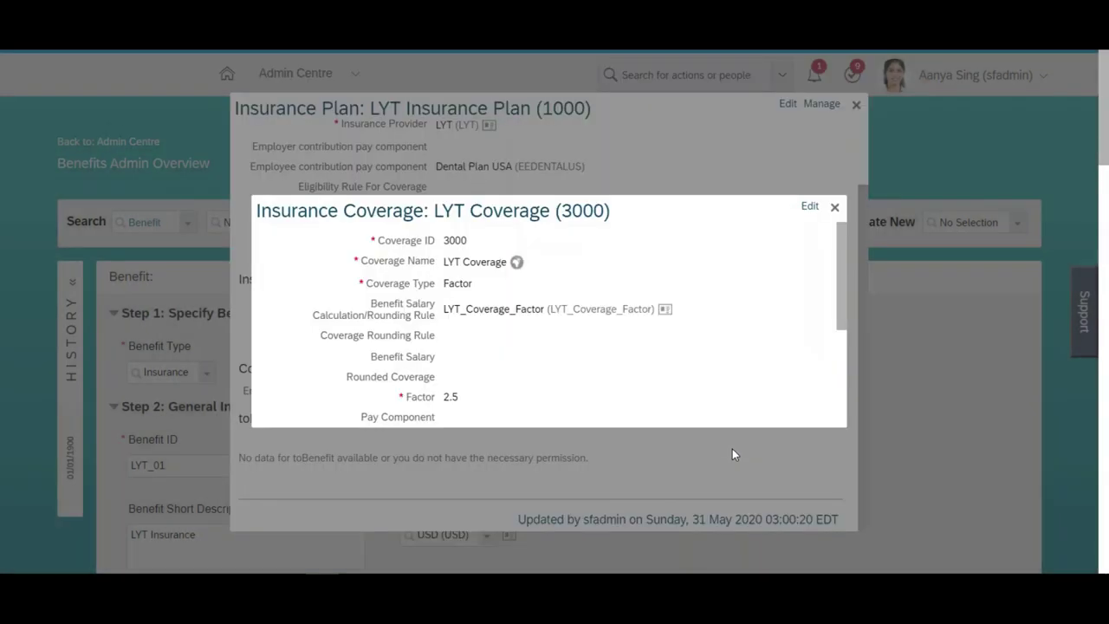
Open rate chart 4000 for editing with effective date 01/01/1900
click(834, 207)
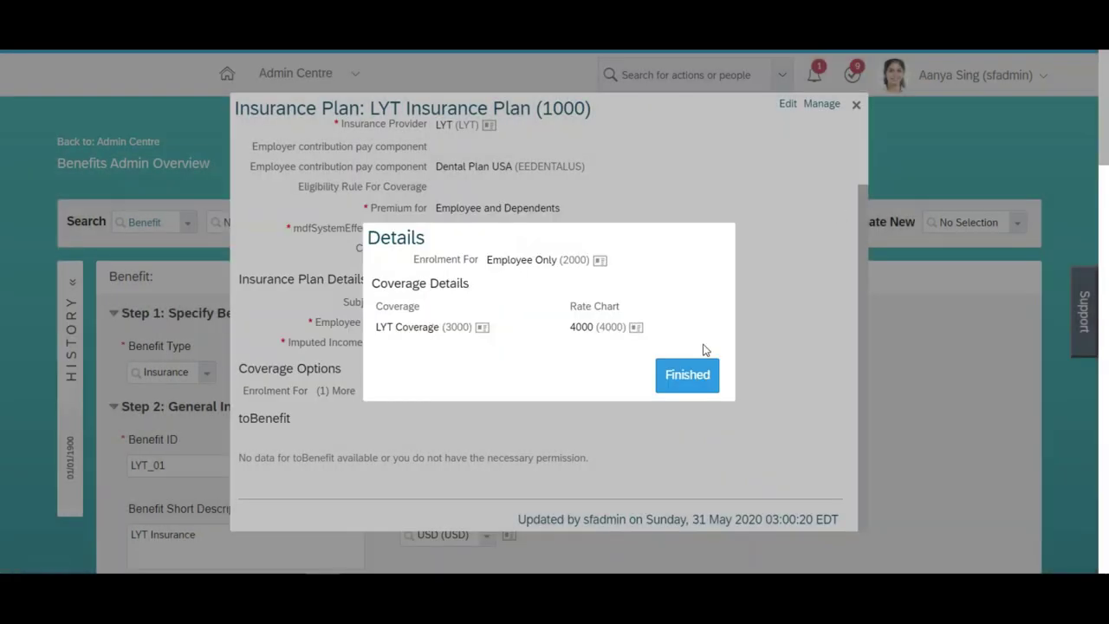
click(636, 327)
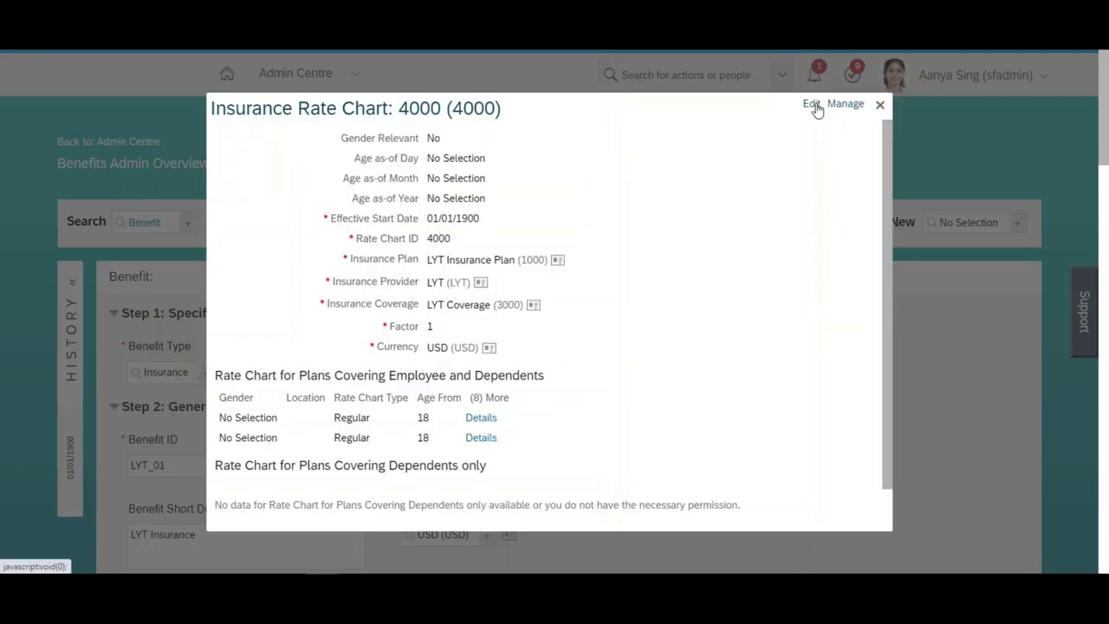
click(812, 104)
text(01/01/1900)
click(674, 386)
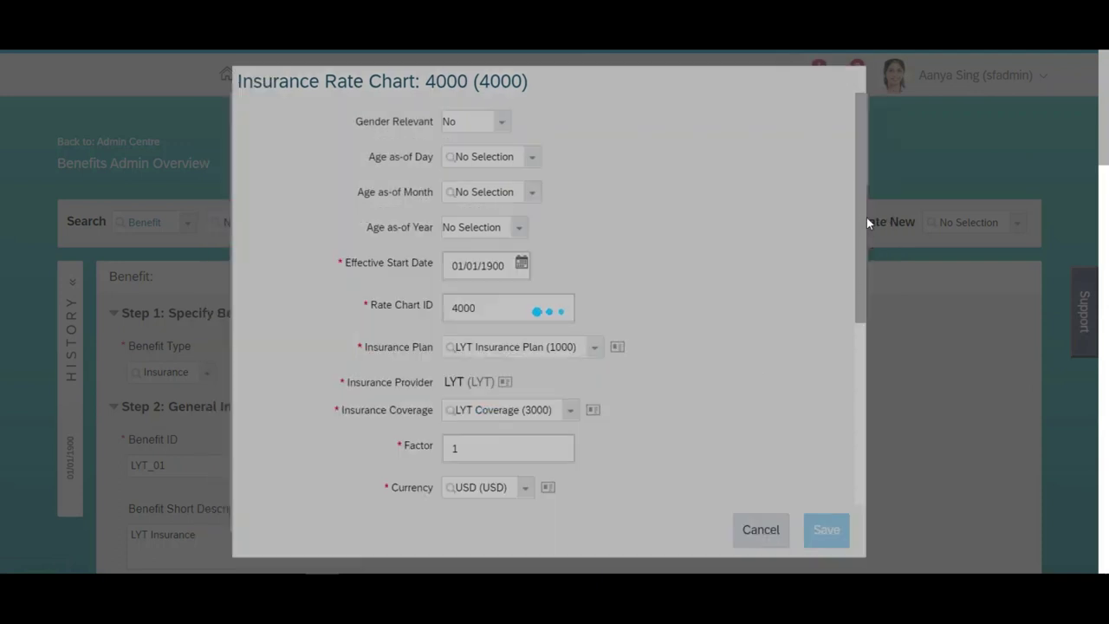
Set the first row's contributions to 10 employee and 15 employer
scroll(850, 369, down, 3)
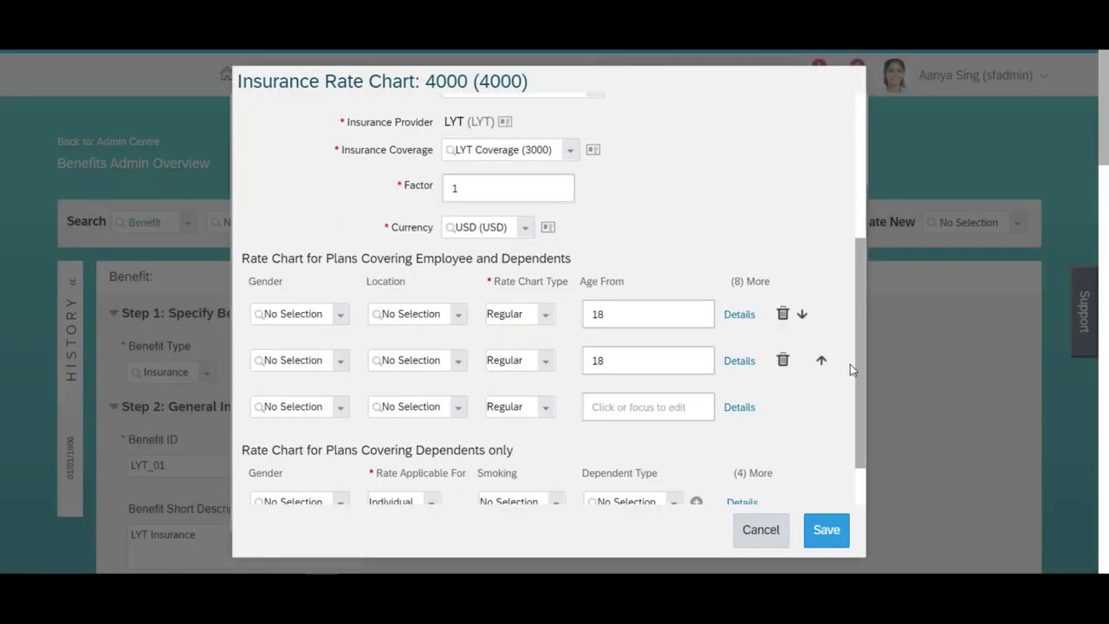
click(737, 270)
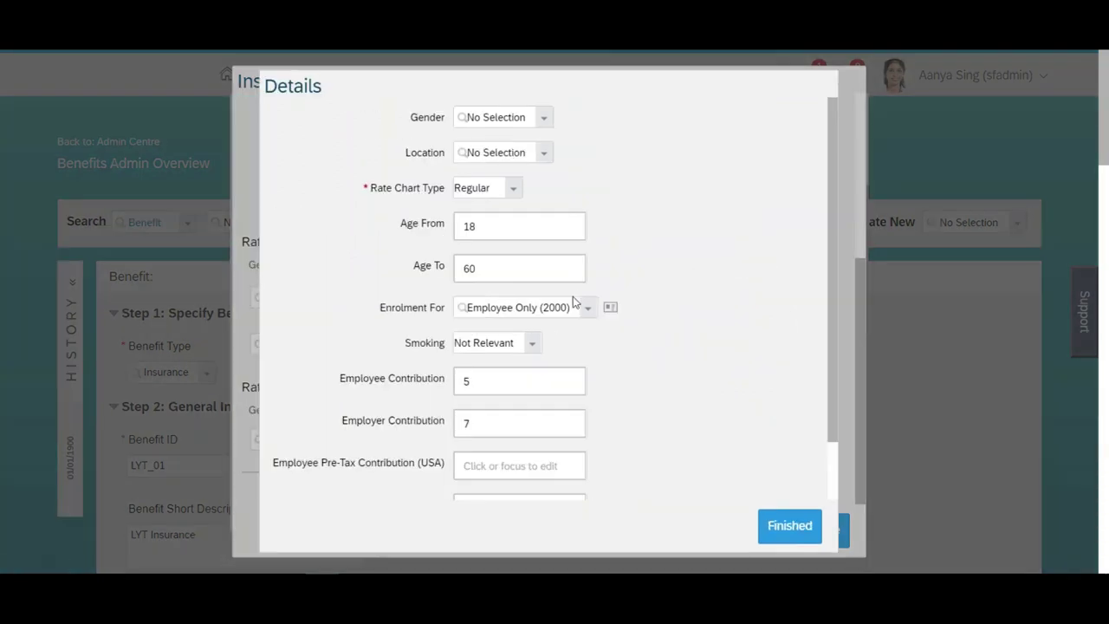
drag(829, 347, 827, 383)
click(521, 340)
double_click(520, 341)
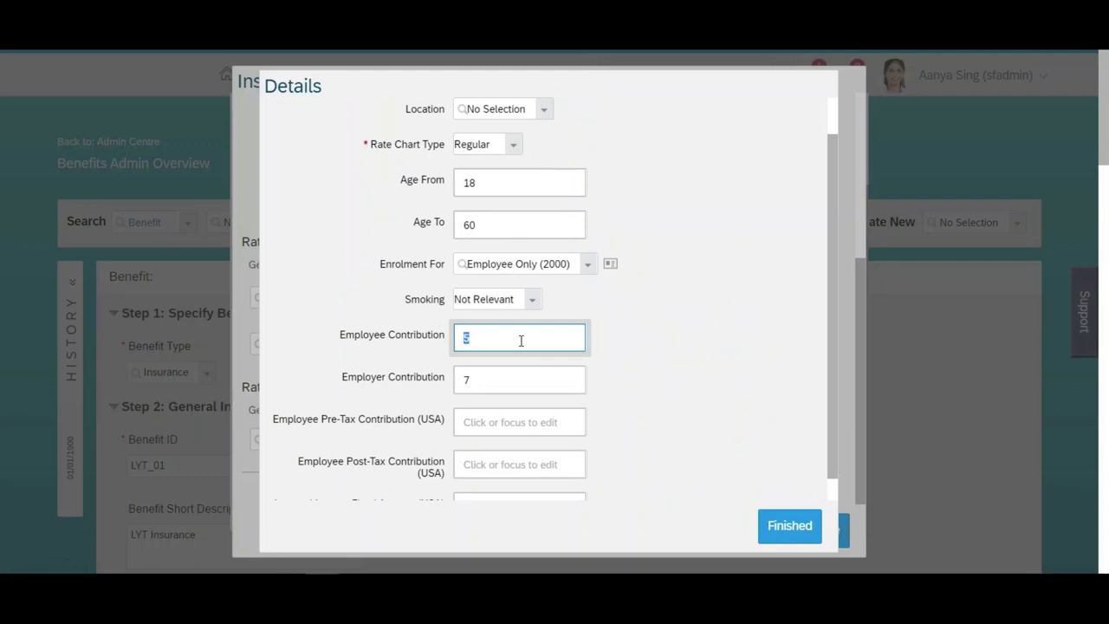
text(10)
click(507, 376)
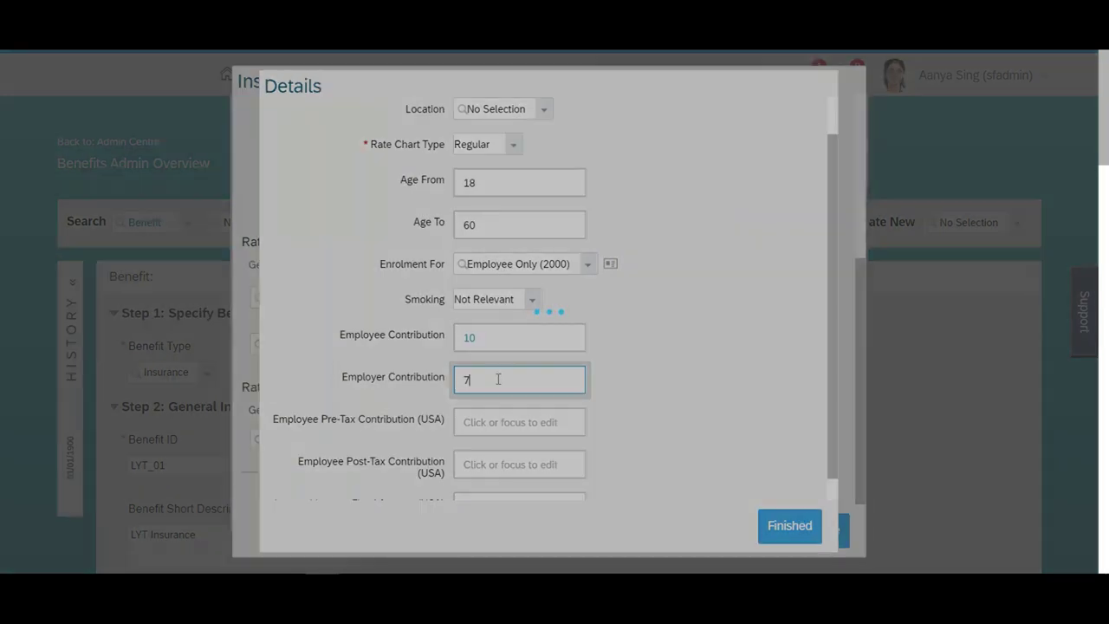
key(BackSpace)
text(15)
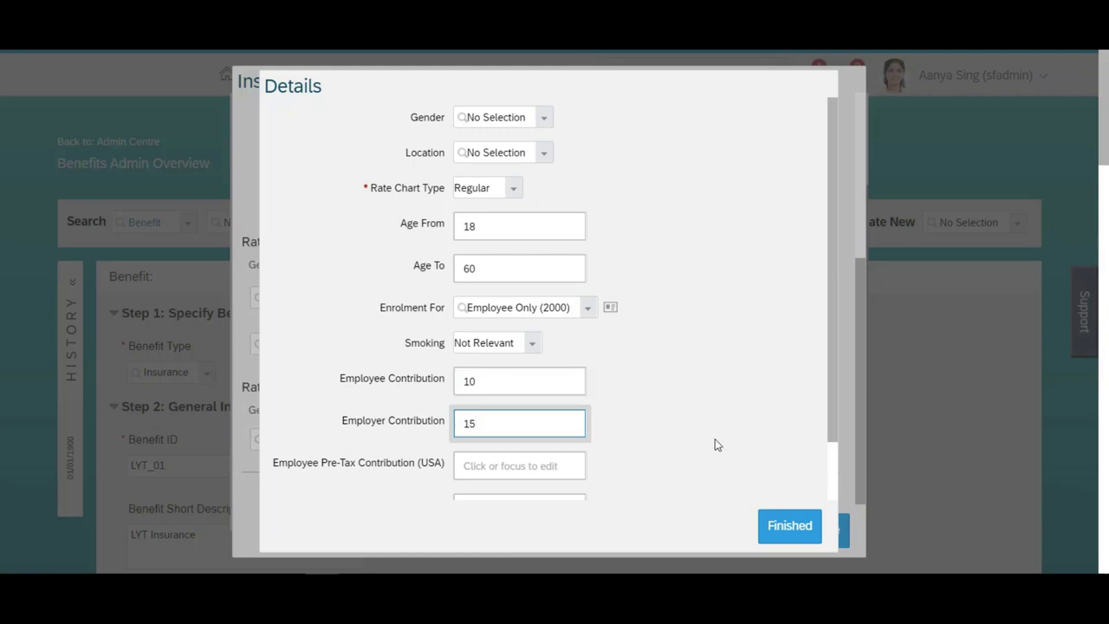
click(788, 529)
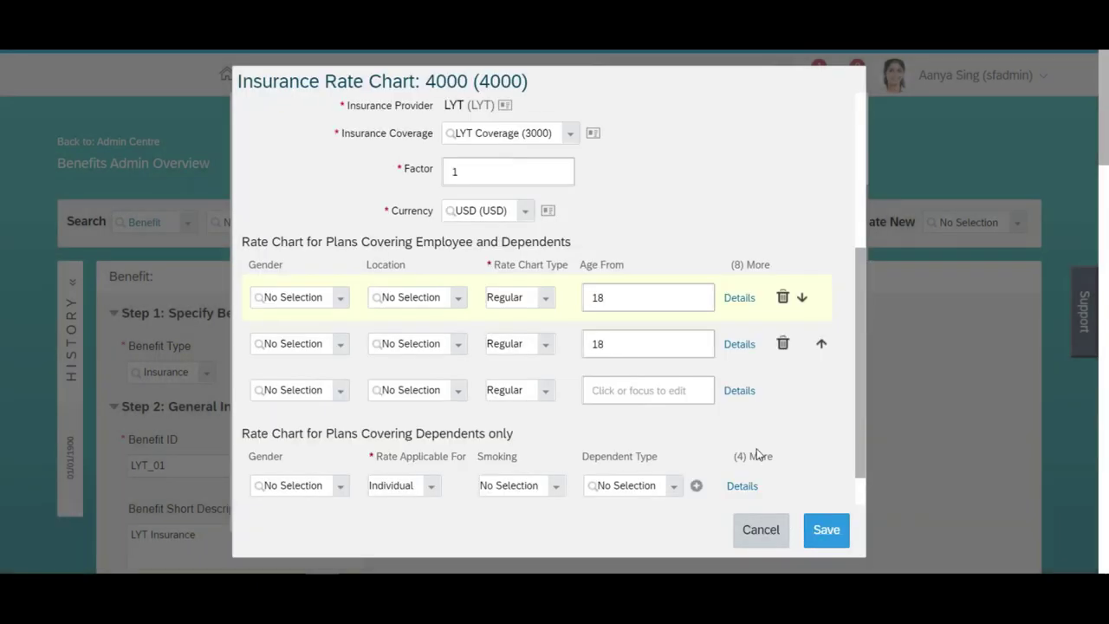
Set the smoker row's contributions to 15 employee and 15 employer, then save the chart
click(739, 344)
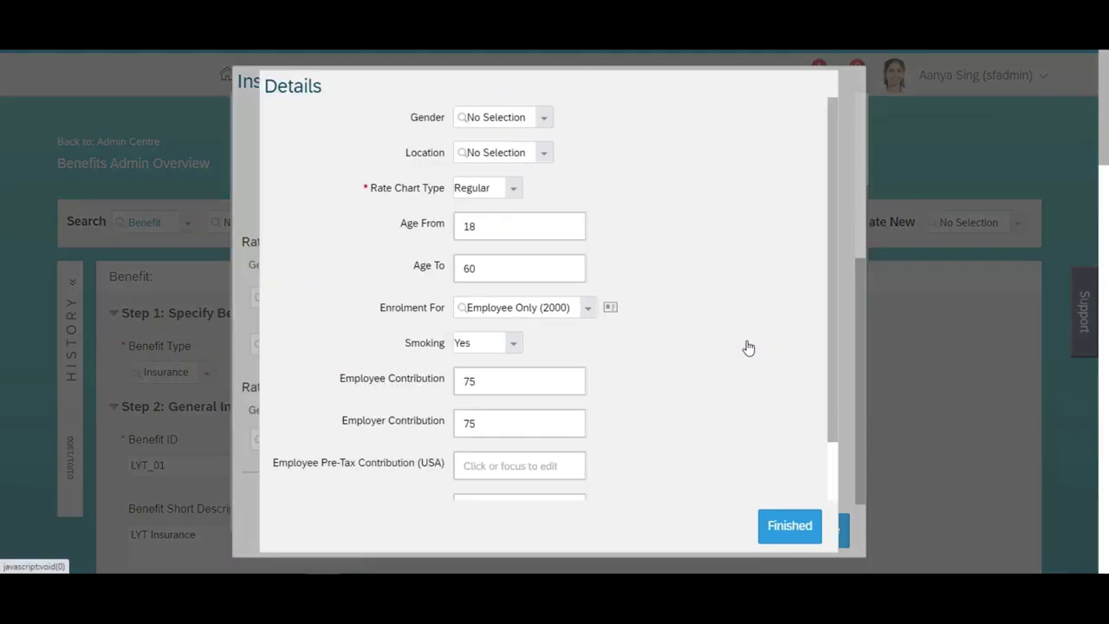
click(527, 373)
key(BackSpace)
key(BackSpace)
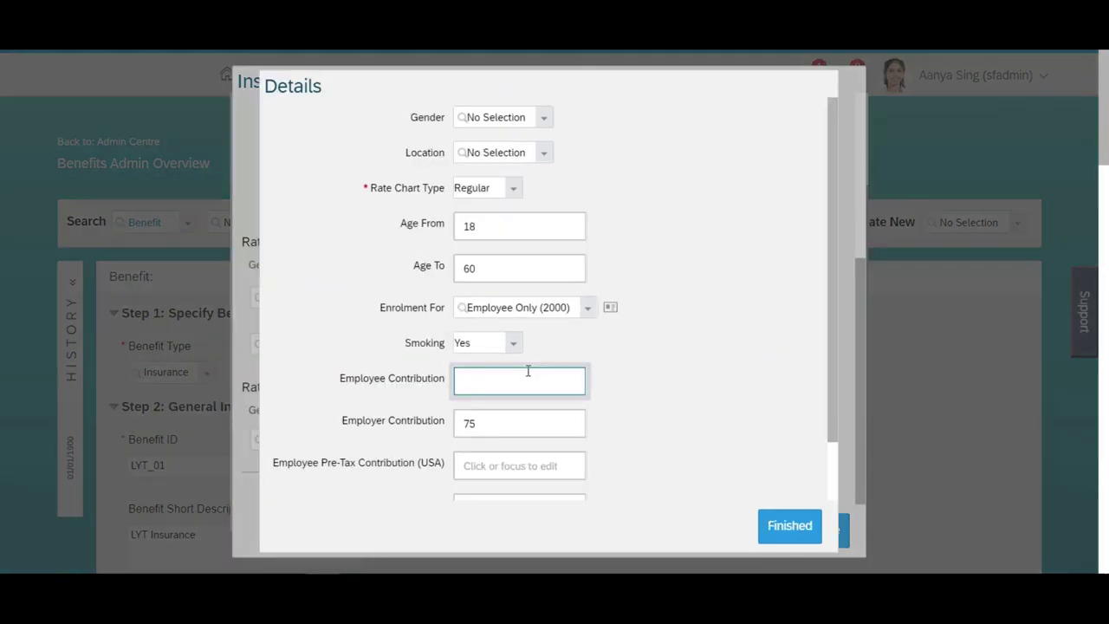
text(15)
key(Tab)
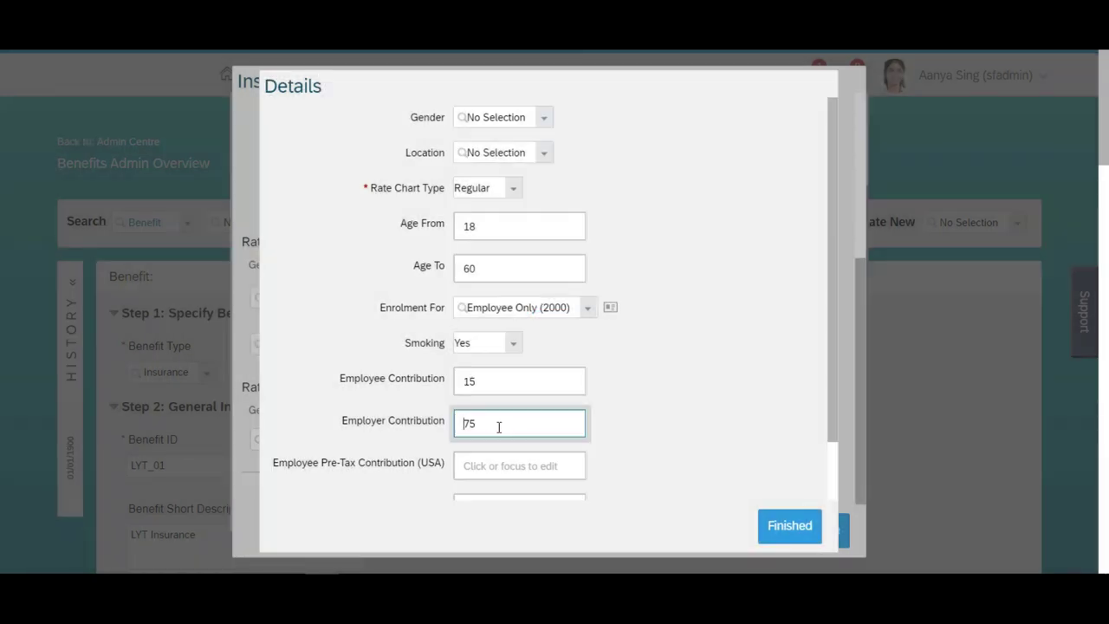
key(BackSpace)
key(BackSpace)
text(15)
click(750, 461)
click(791, 526)
click(825, 528)
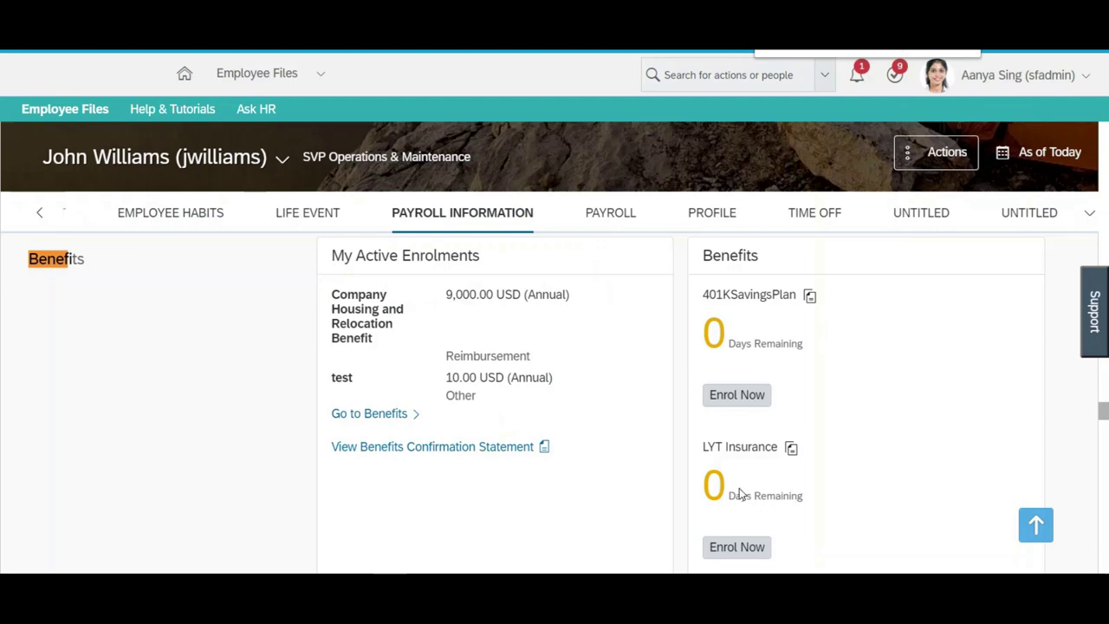
Enrol the employee in LYT Insurance with Smoking set to Yes, showing 600,000 contributions
click(756, 554)
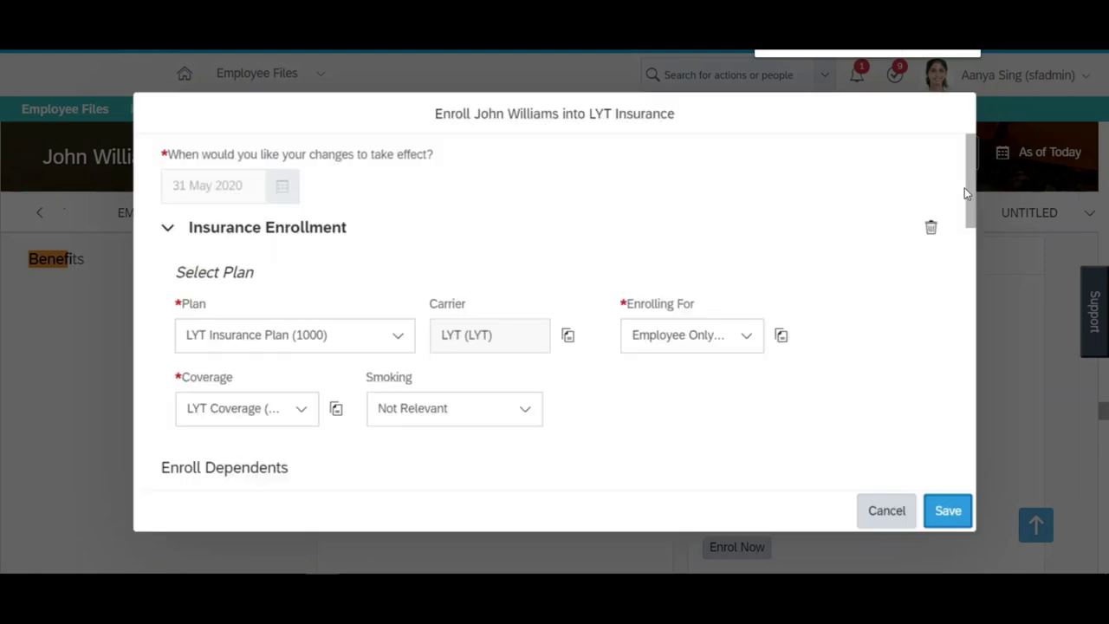
drag(970, 195, 974, 274)
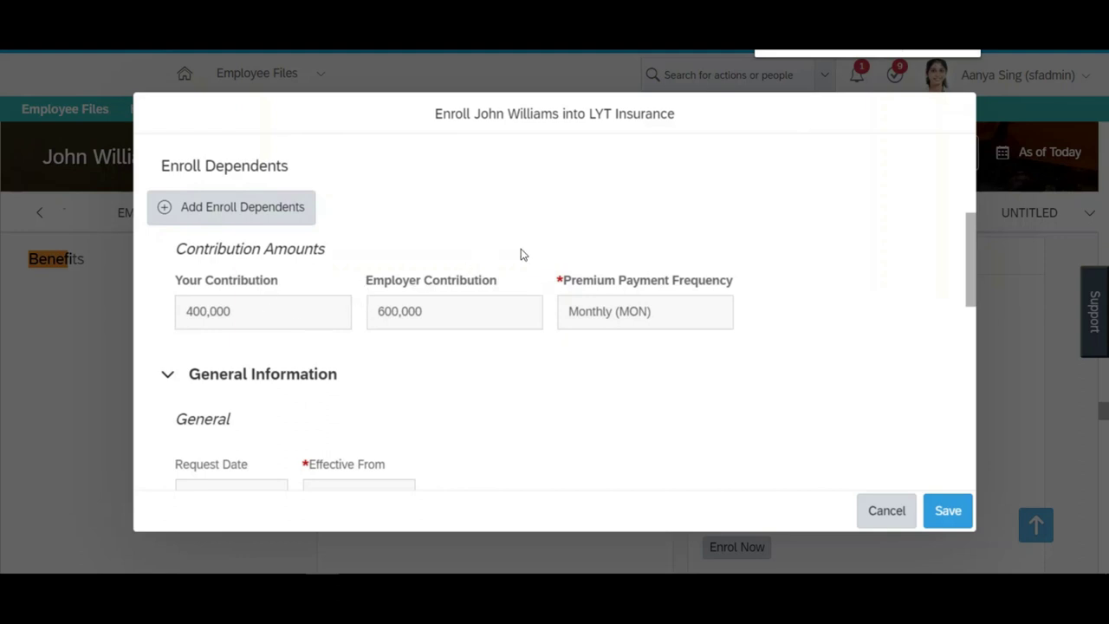
scroll(968, 281, up, 3)
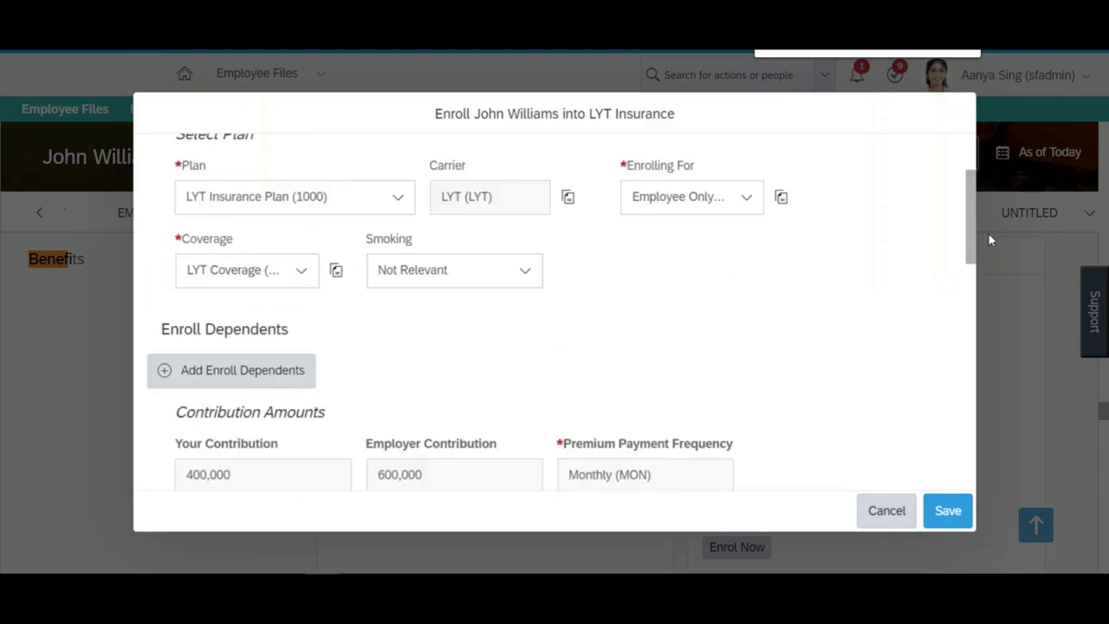
click(526, 271)
click(423, 343)
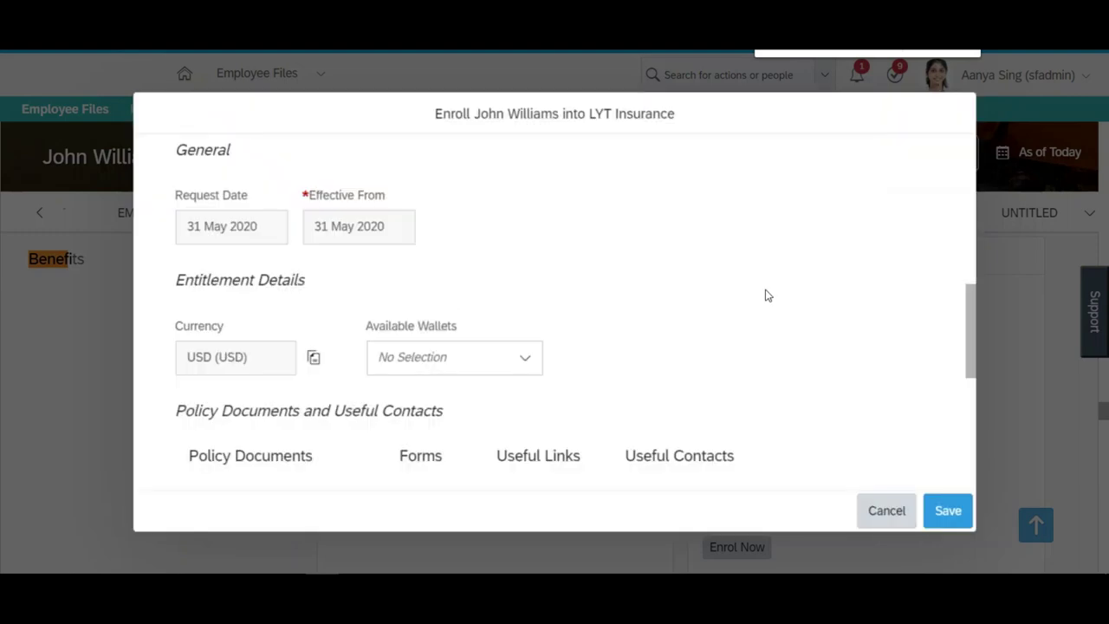
drag(971, 334, 963, 223)
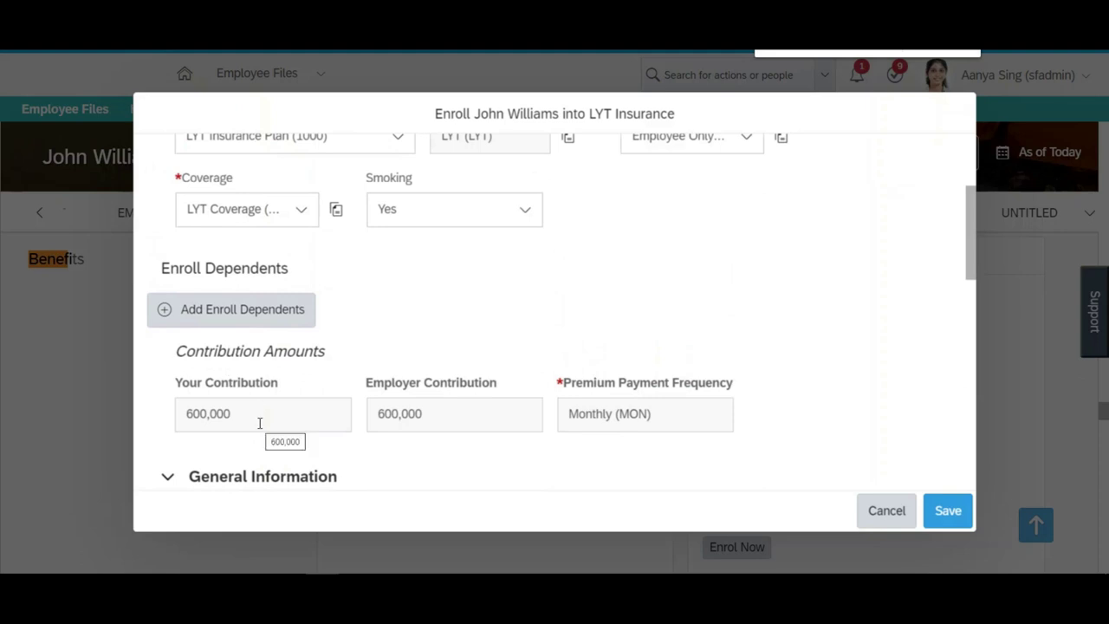